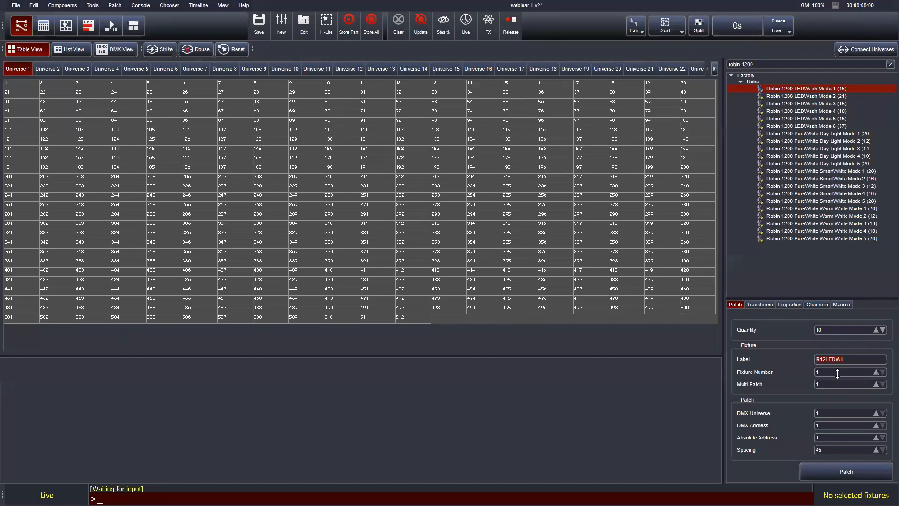
- Label the ten Robin 1200 LEDWash Mode 1 fixtures "led wash" and patch them from absolute address 1
text(led was)
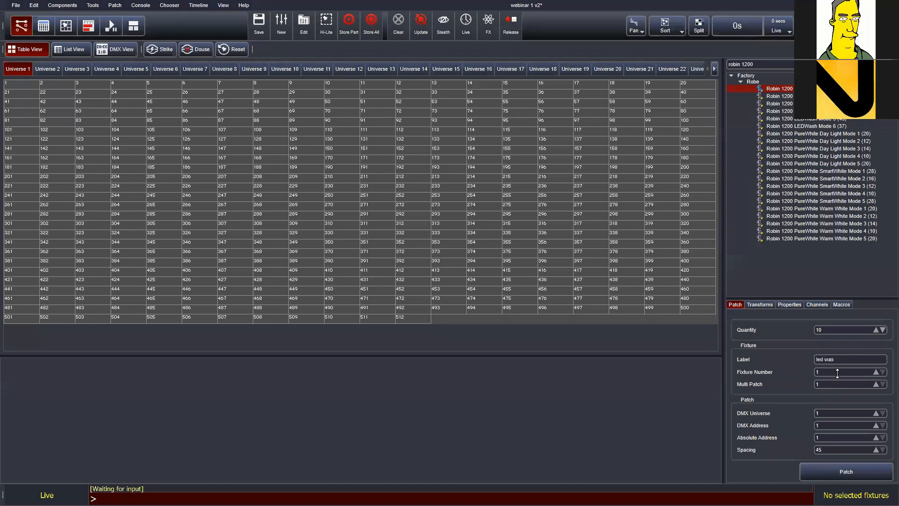
text(h)
text(513)
drag(831, 438, 756, 437)
text(1)
click(828, 466)
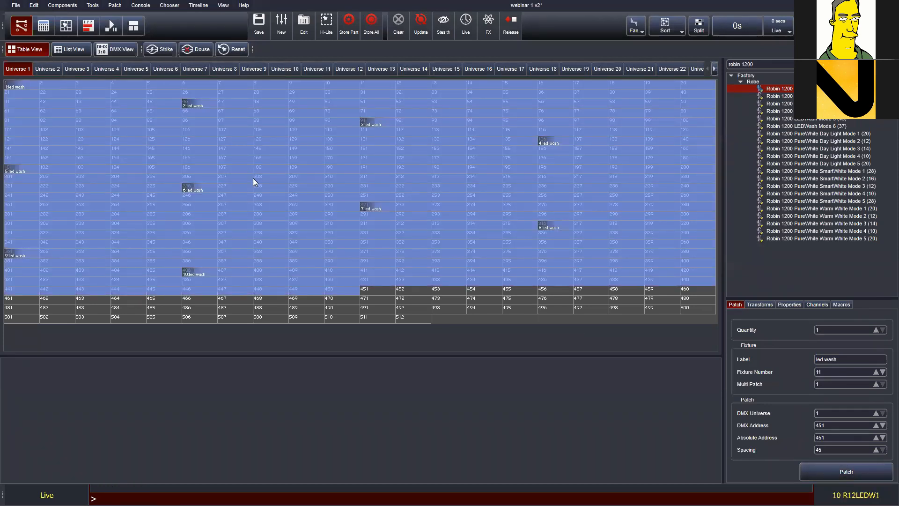
- Clear the fixture selection, select only led wash fixture 4 in the grid, and deselect it again
click(360, 309)
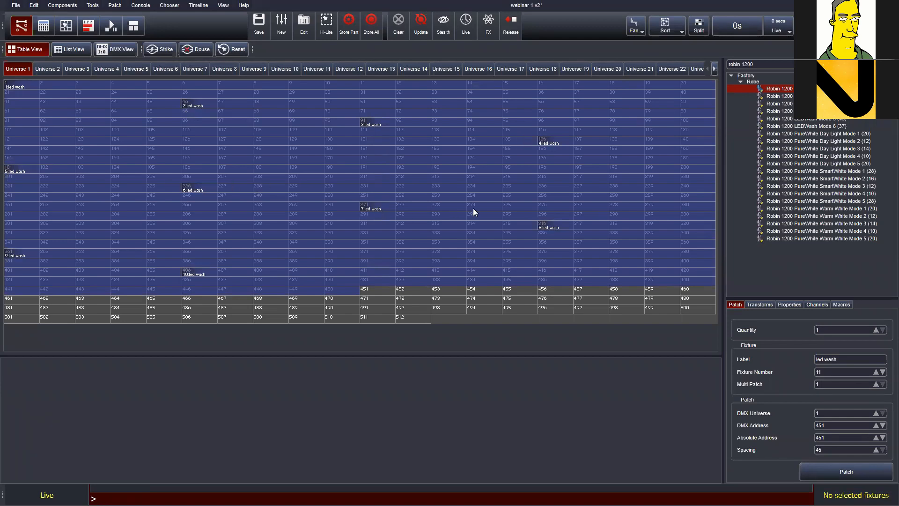
click(545, 142)
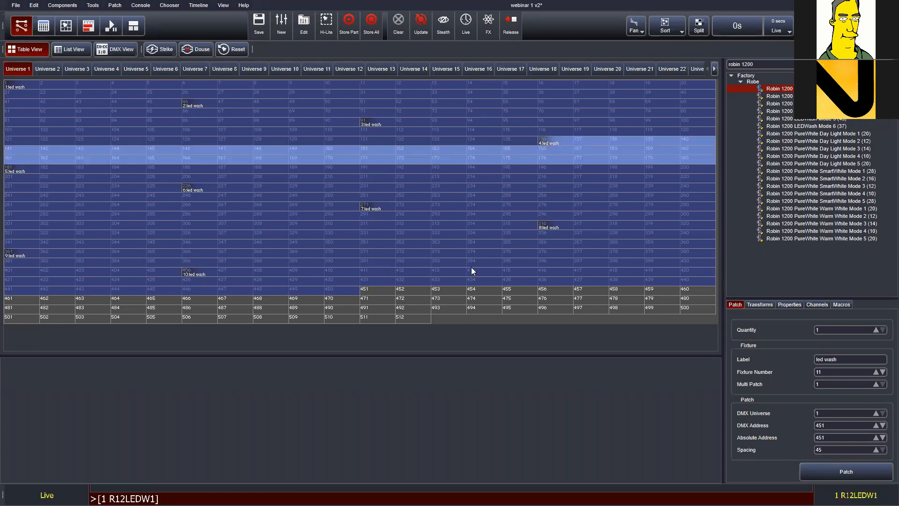
click(461, 301)
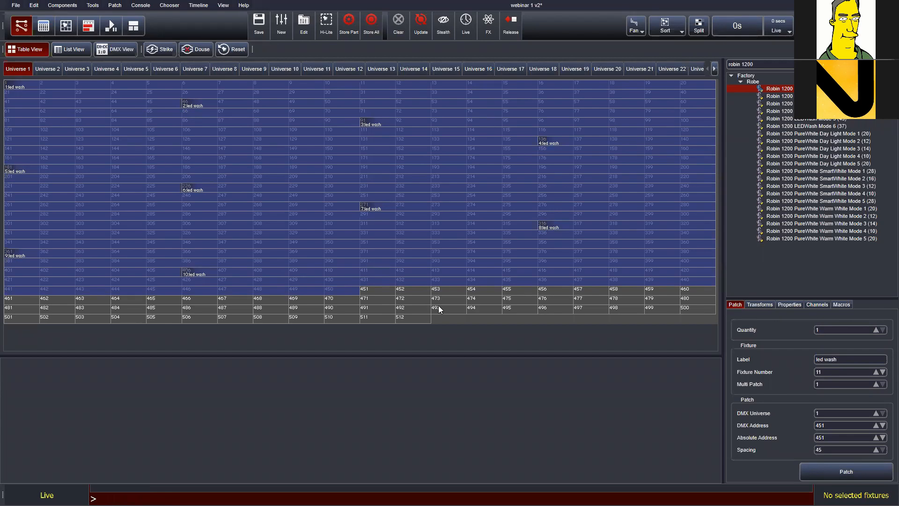
- Show universe 2, search the fixture library for "viper" and choose Mac Viper Profile 16 bit (26)
click(41, 69)
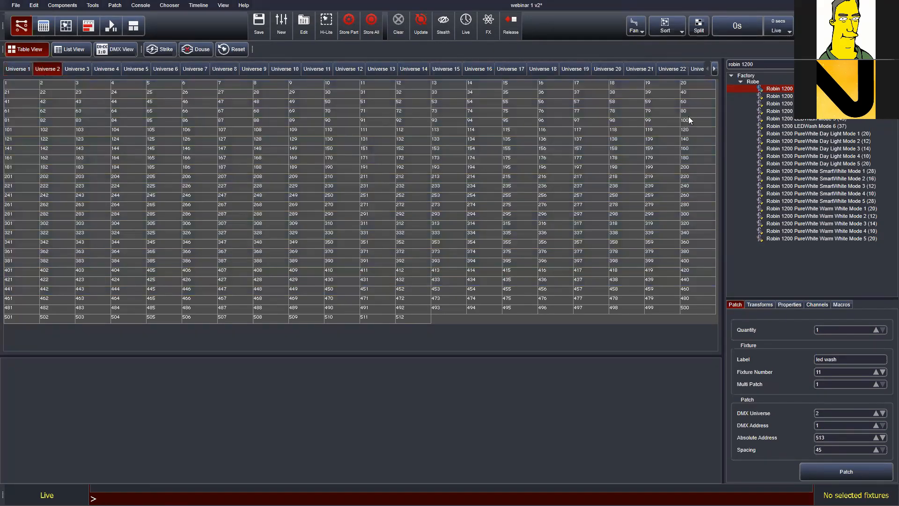
click(767, 62)
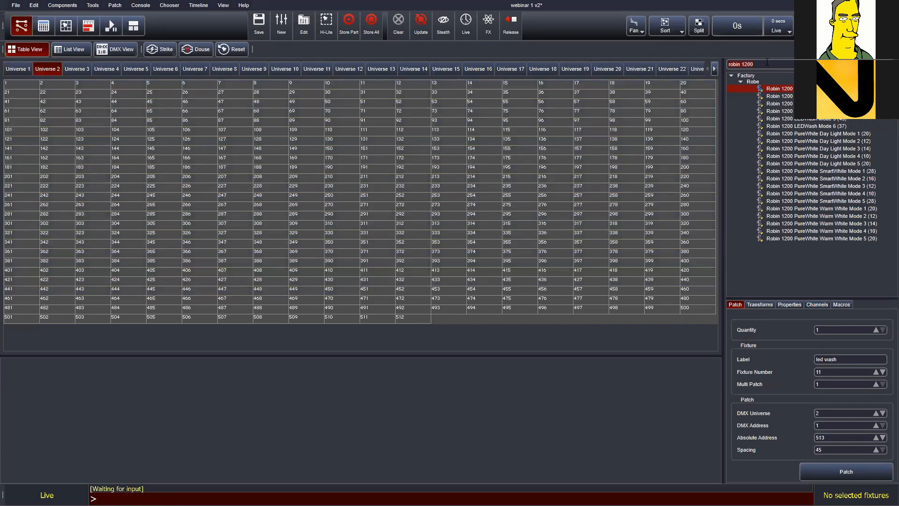
key(ctrl+a)
text(viper)
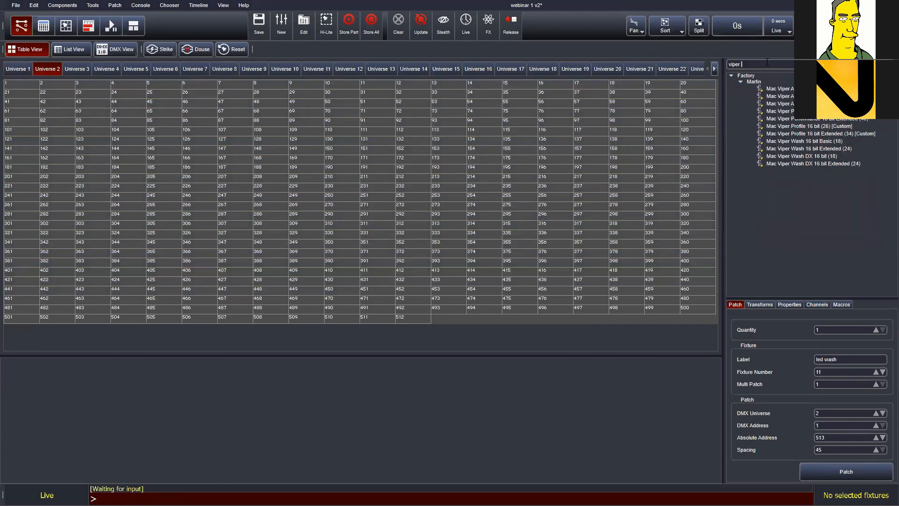
click(820, 126)
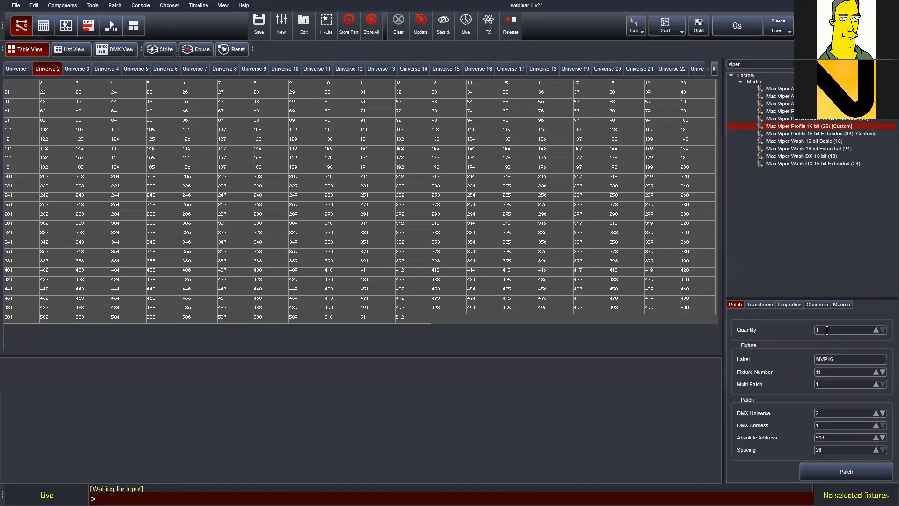
- Patch ten Mac Viper Profile fixtures labelled "spots" from address 1 of universe 2 and clear the selection
text(0)
key(Tab)
text(spots)
drag(832, 131, 177, 142)
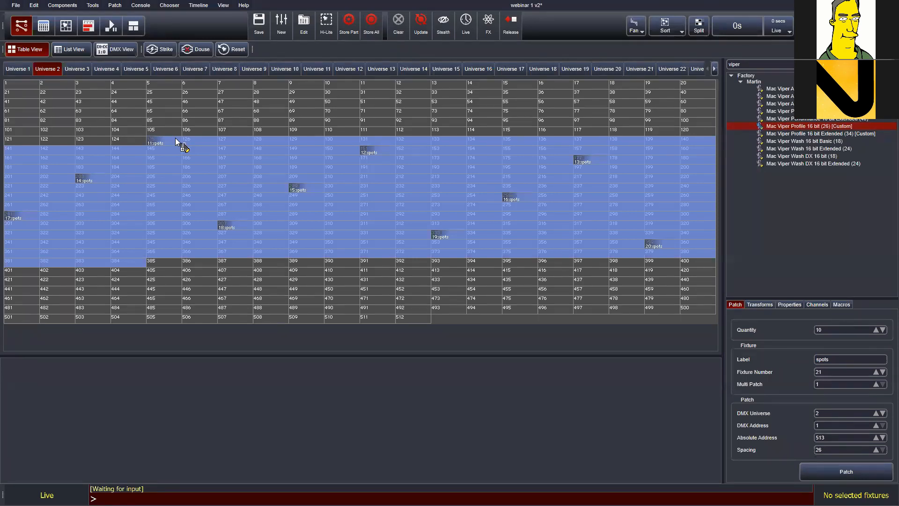
drag(177, 141, 25, 86)
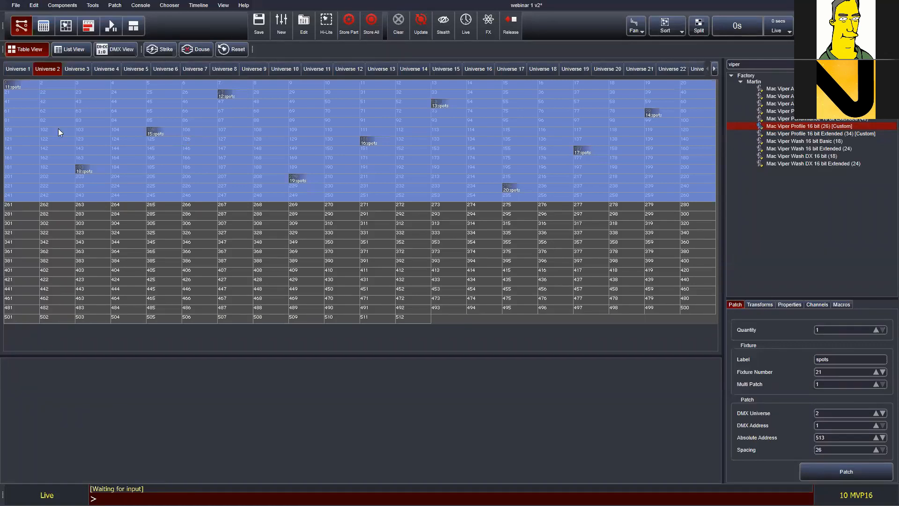
click(188, 268)
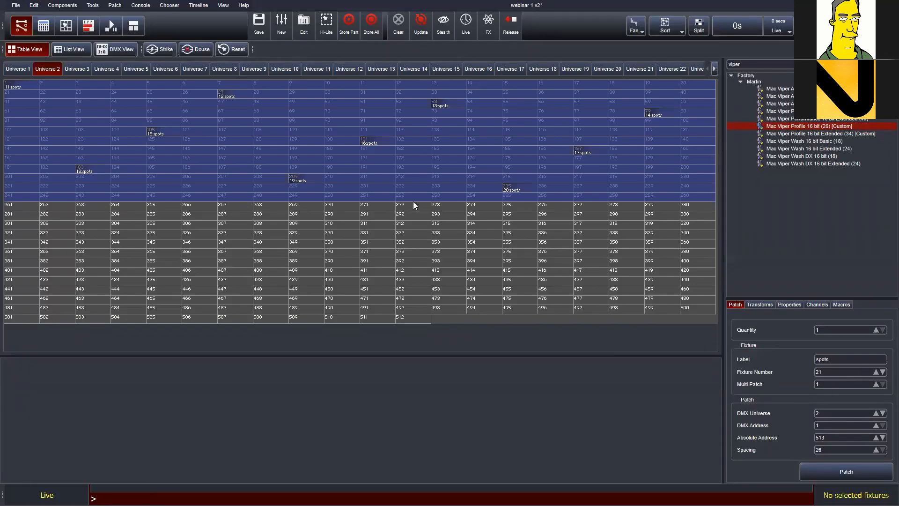
- Select spots 15 to 20 in universe 2 and move them to universe 7, starting at address 46
drag(430, 198, 387, 112)
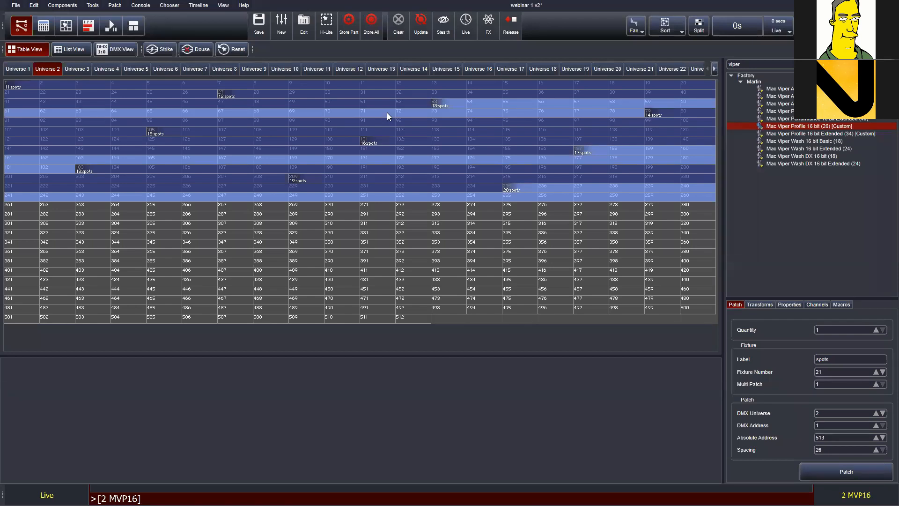
click(413, 212)
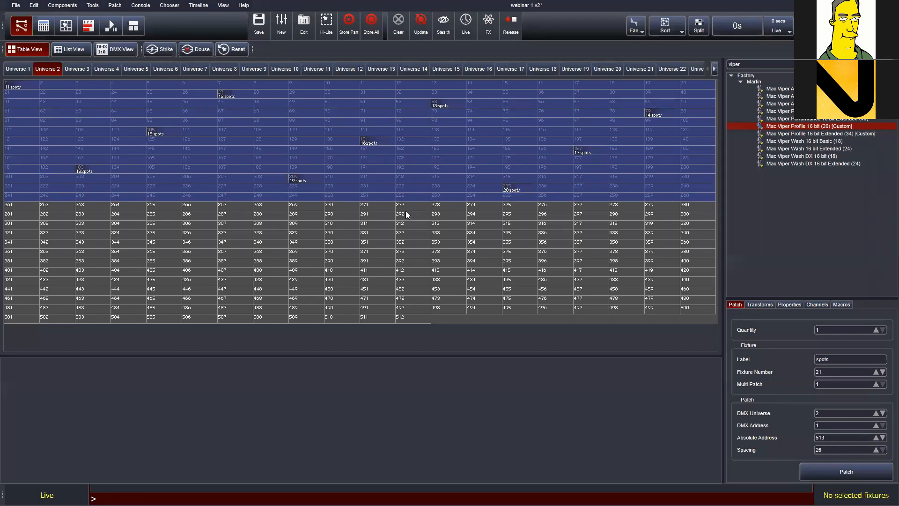
drag(383, 210, 442, 127)
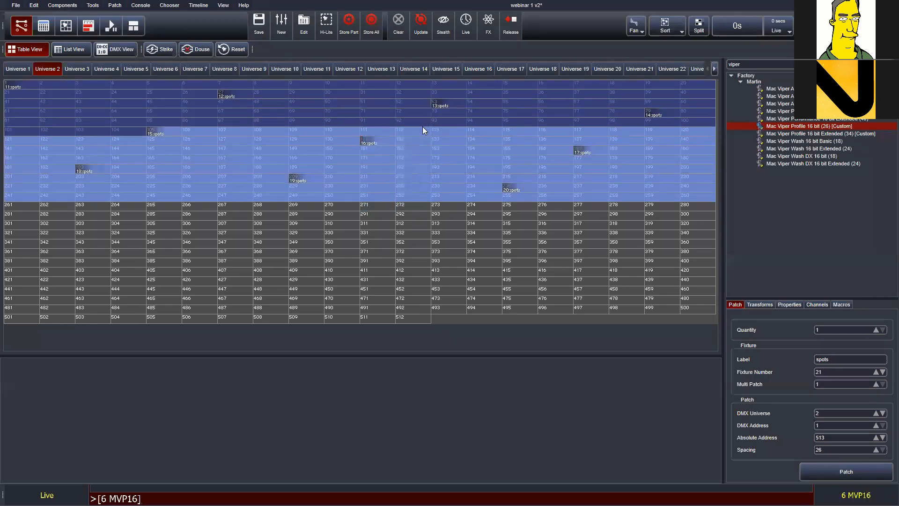
drag(167, 135, 197, 108)
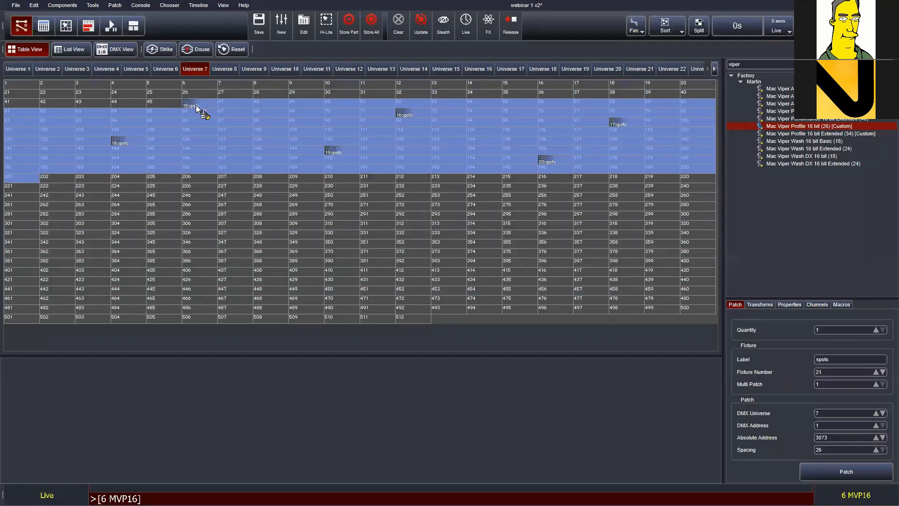
drag(196, 107, 197, 108)
- Undo the move of the spots to universe 7 and show universe 2 again
click(34, 5)
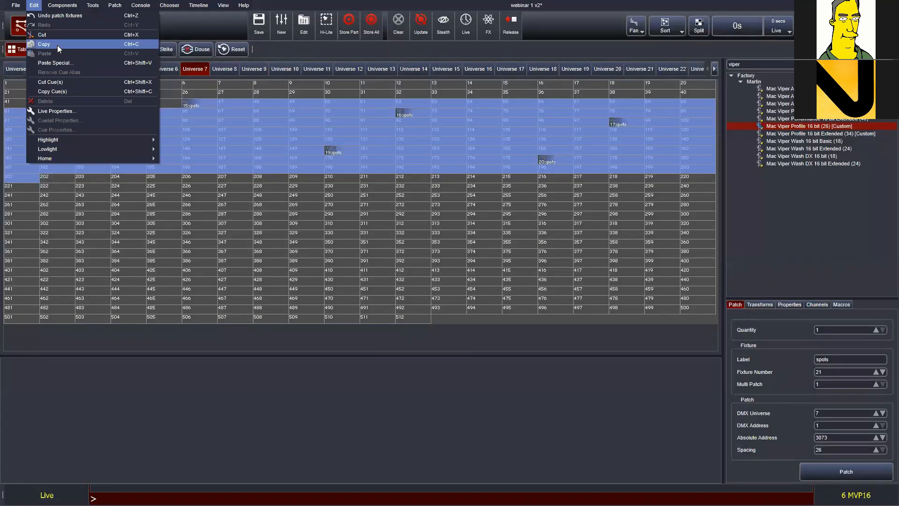
click(92, 16)
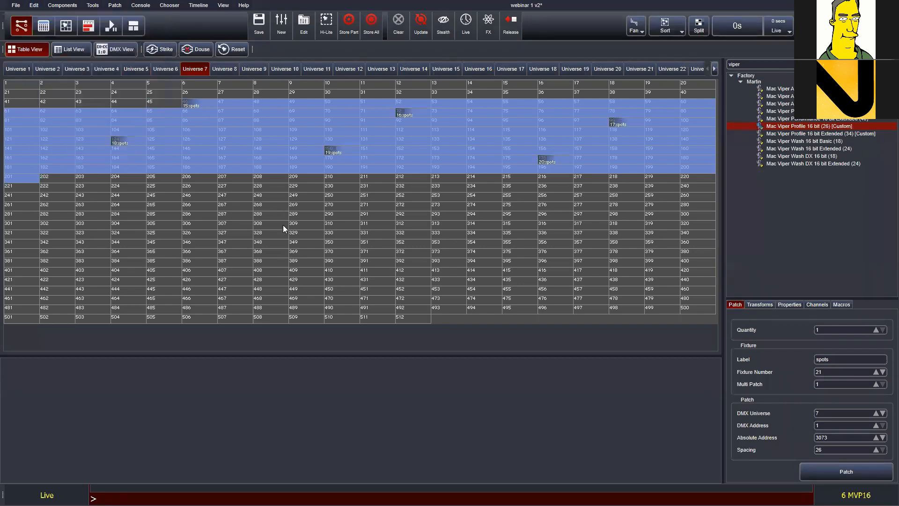
click(50, 71)
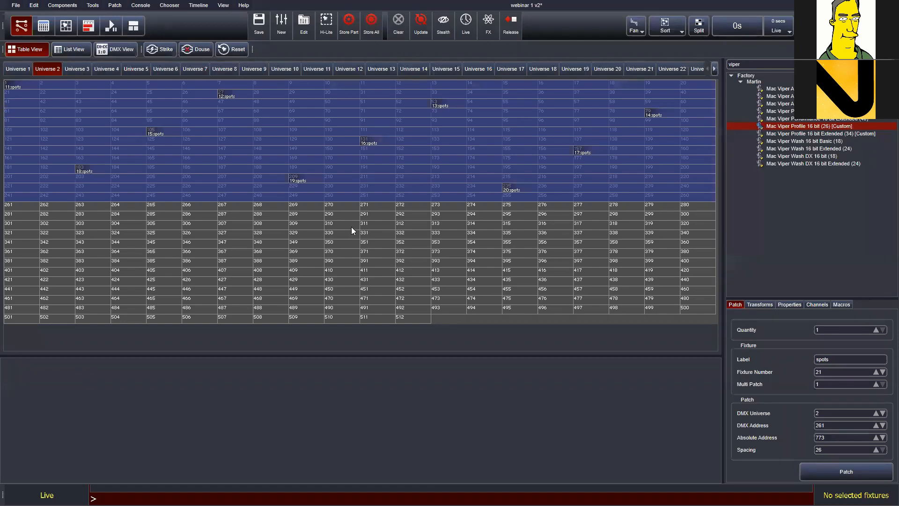
- Try to move spots 15 to 20 onto the occupied addresses from 45 in universe 2, and put them back at address 105
drag(351, 226, 157, 134)
drag(157, 134, 153, 108)
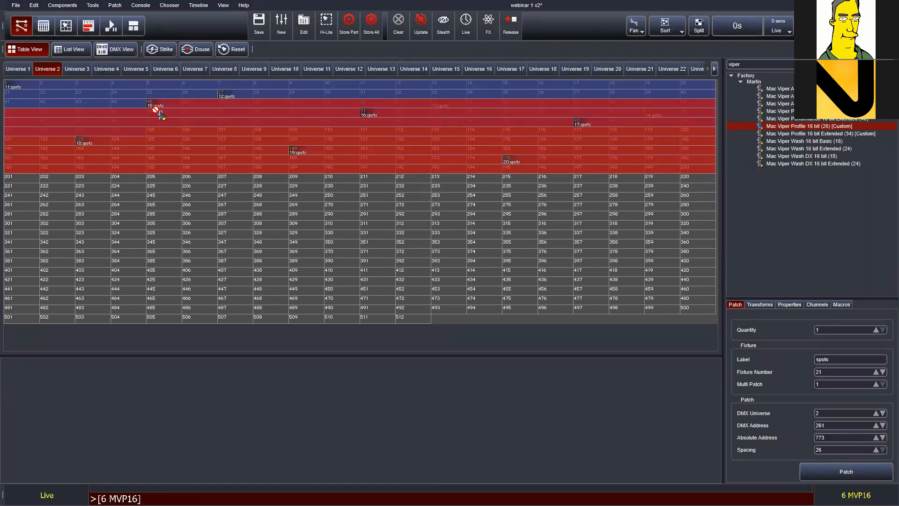
drag(160, 114, 163, 134)
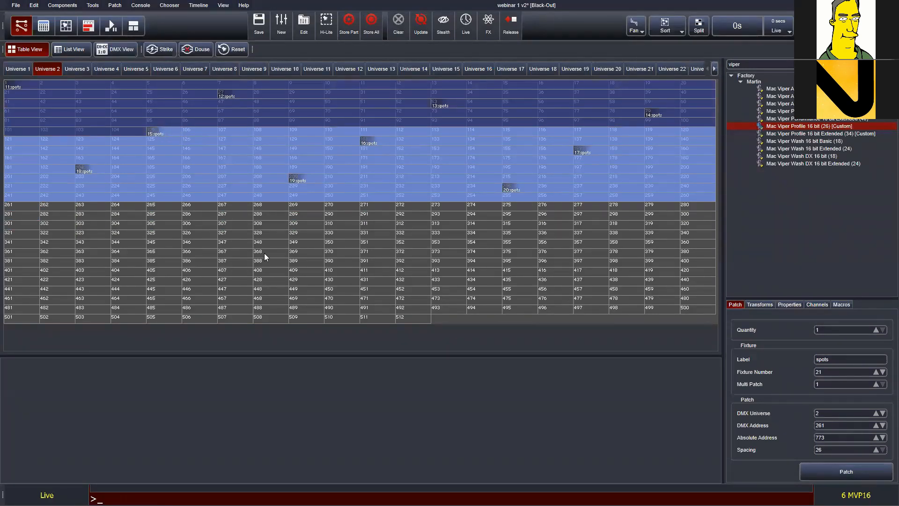
- Patch ten Robin Pointe Mode 1 (24) fixtures from the User library, labelled "beams", from address 261 of universe 2
click(768, 65)
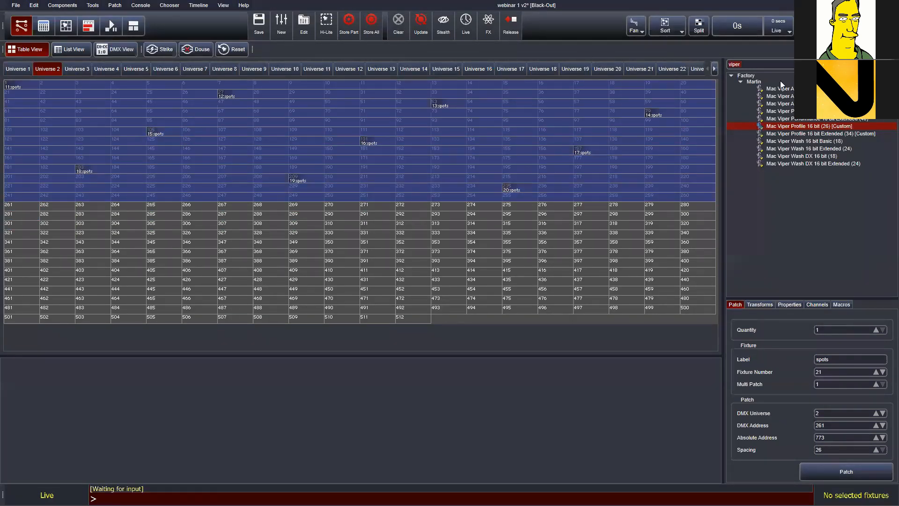
text(pointe)
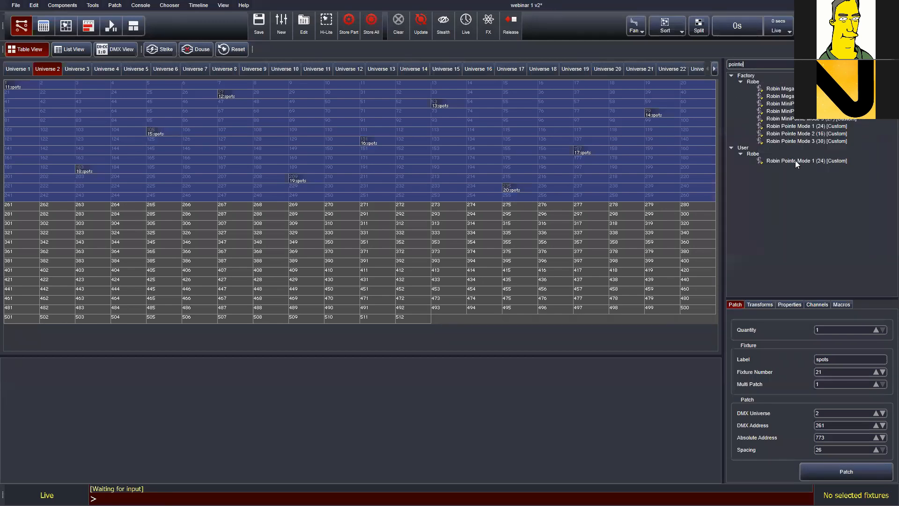
click(814, 161)
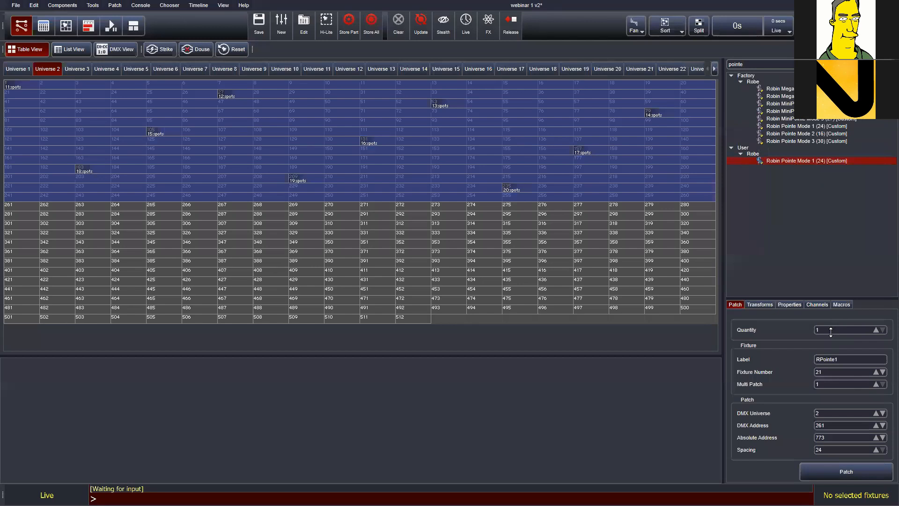
text(0)
key(Tab)
drag(798, 160, 13, 210)
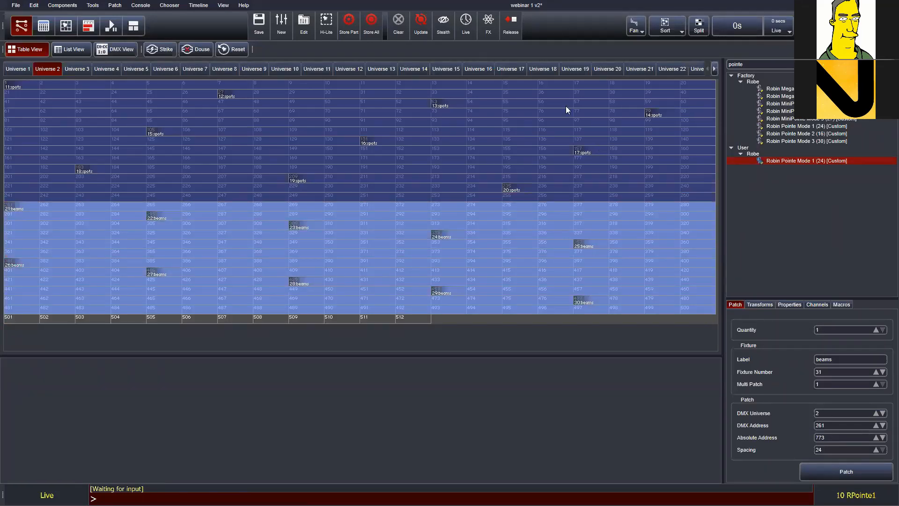
- Show universe 3, clear the library search, and look through the Generic fixture profiles
click(82, 69)
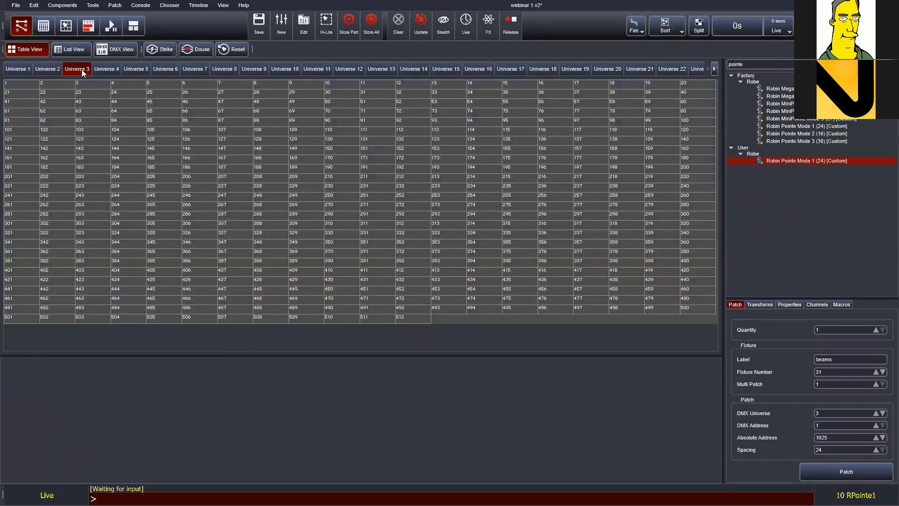
click(892, 64)
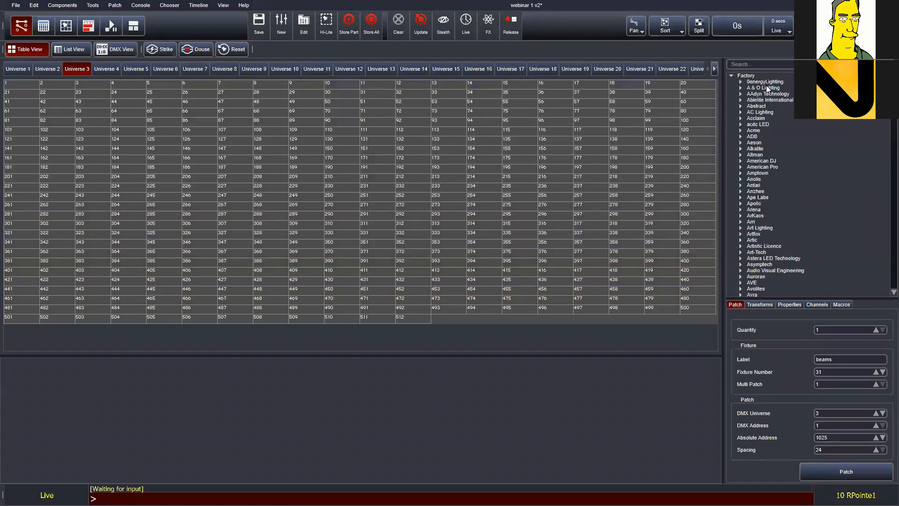
click(731, 75)
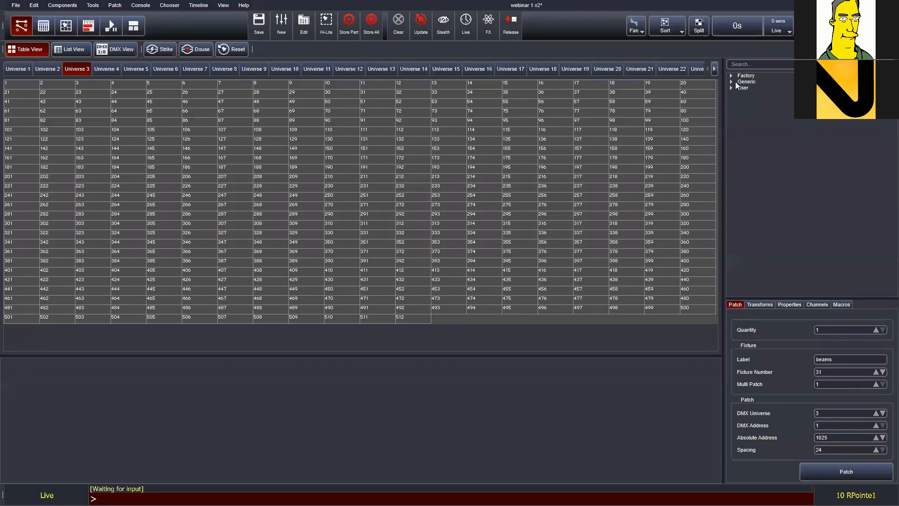
click(731, 82)
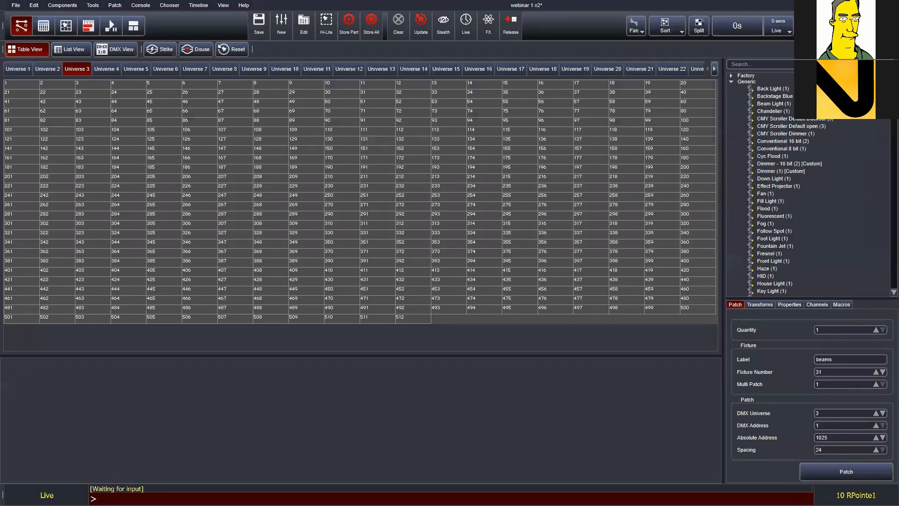
scroll(796, 187, down, 15)
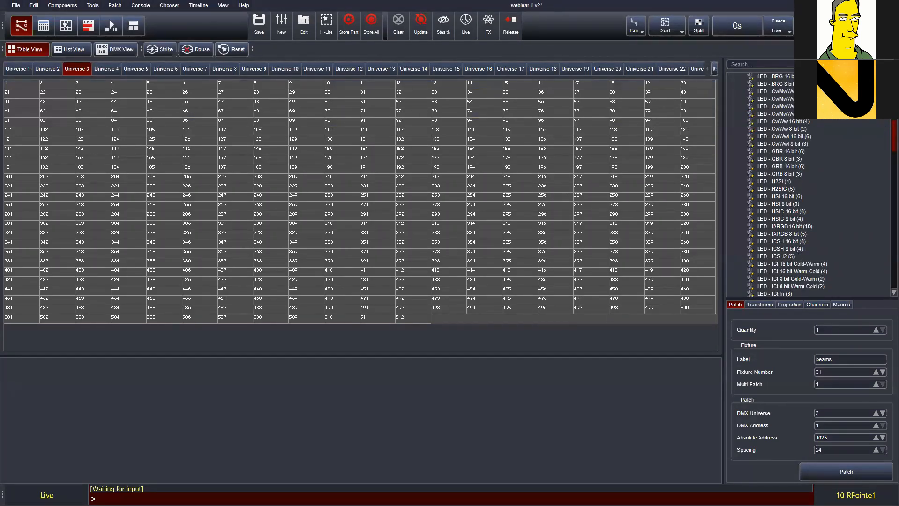
scroll(796, 187, up, 15)
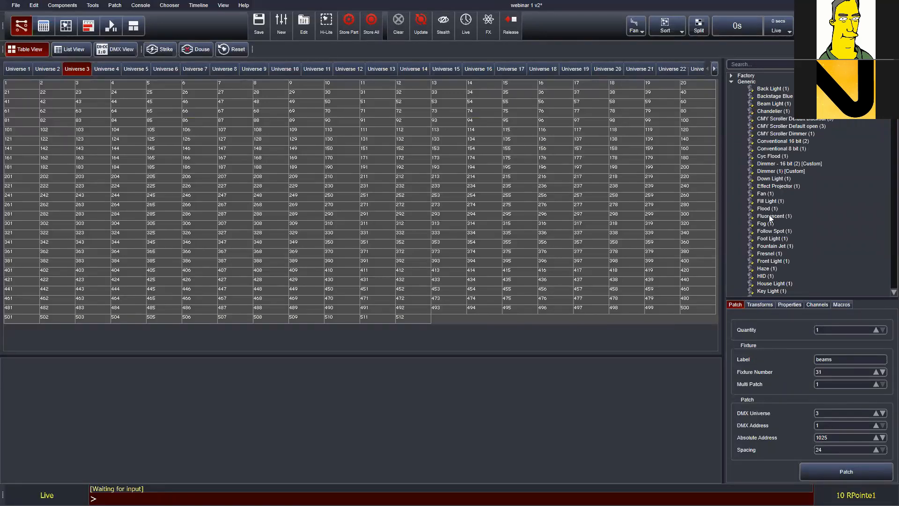
scroll(826, 212, down, 10)
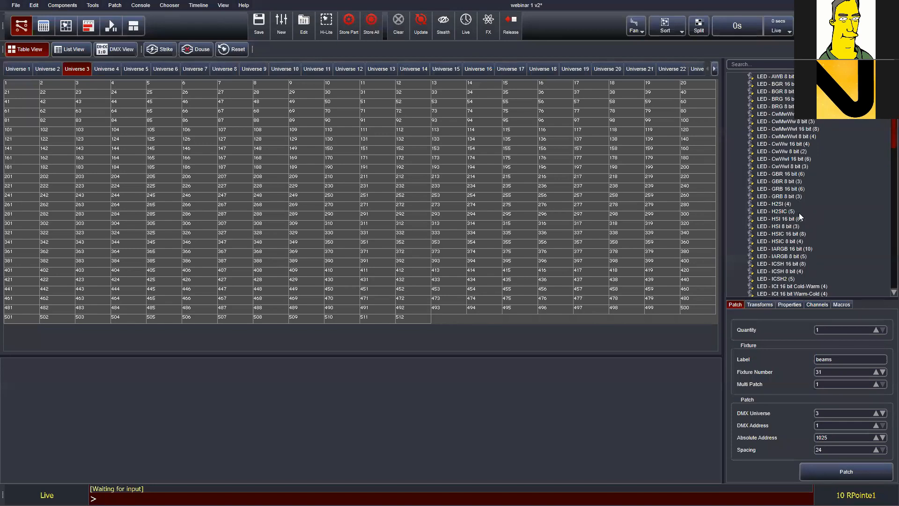
scroll(886, 136, up, 11)
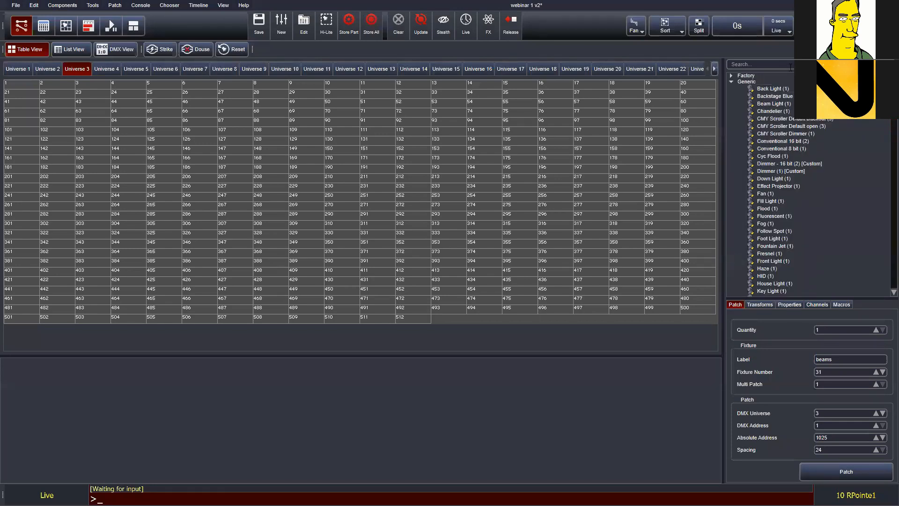
- Search the fixture library for "dimmer" and choose the Generic Dimmer (1) profile from the User library
click(791, 66)
text(dimmer)
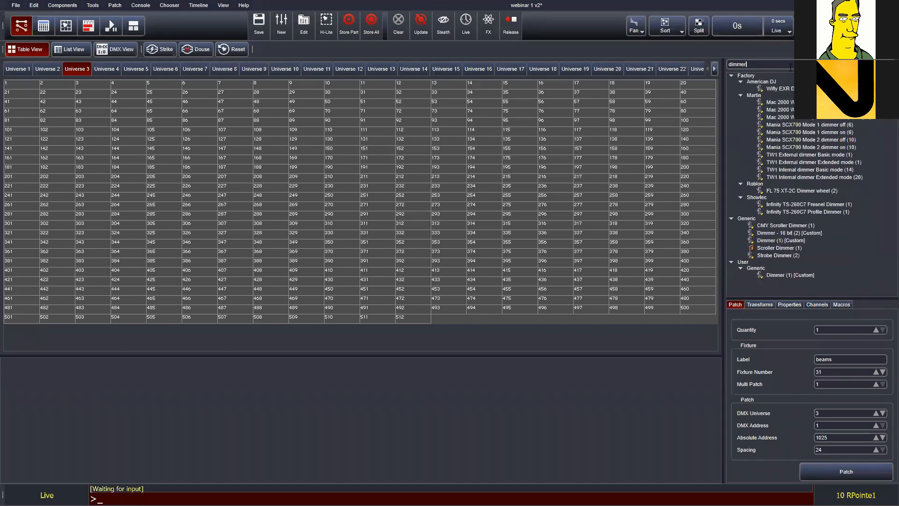
click(784, 276)
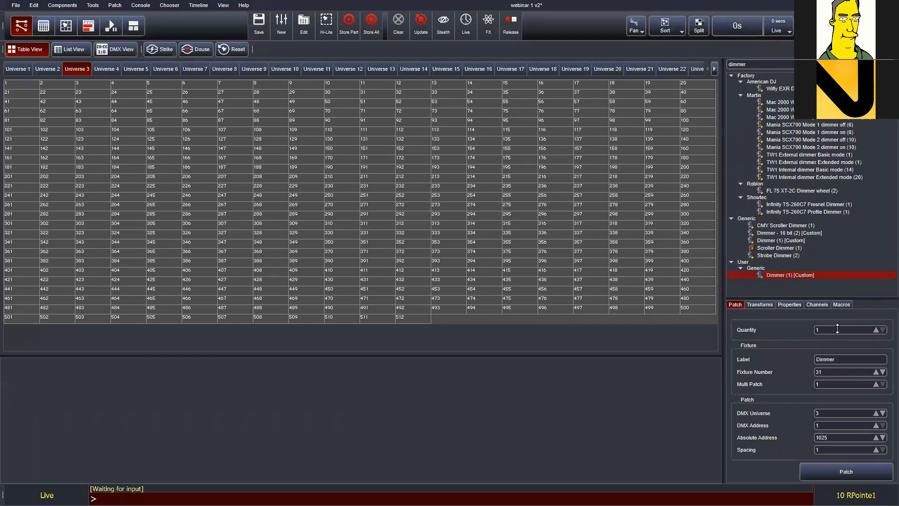
- Patch six Generic Dimmer fixtures labelled "blue" from address 1 of universe 3
text(6)
click(842, 356)
text(blue)
drag(797, 275, 34, 86)
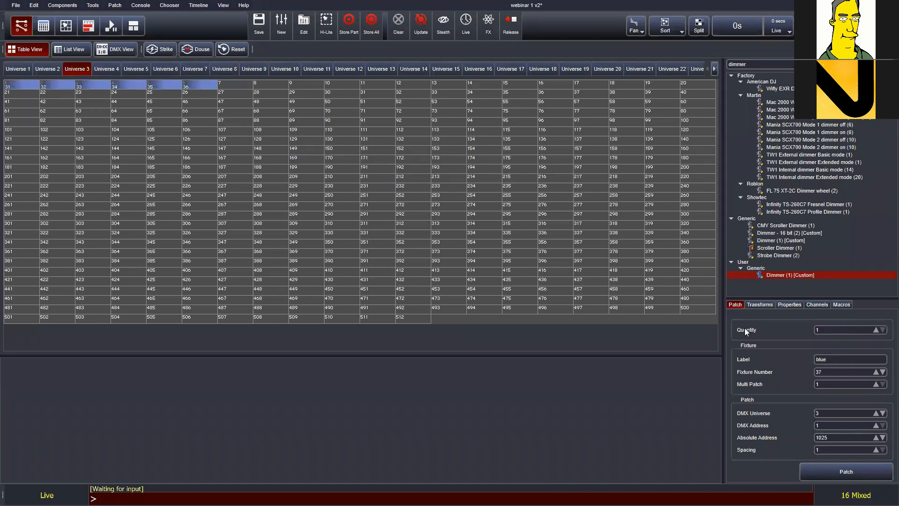
- Patch six more Generic Dimmer fixtures labelled "red" from address 7 of universe 3
text(6)
text(red)
drag(782, 276, 234, 86)
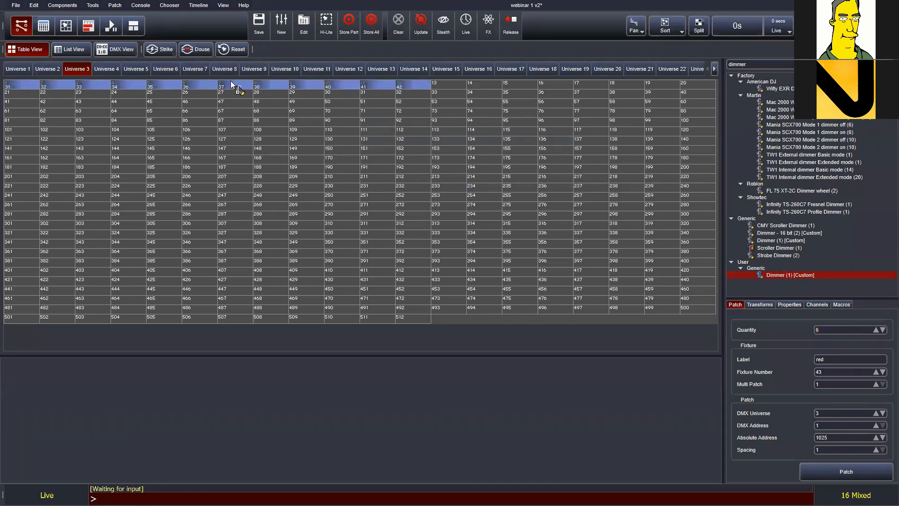
- Patch another six Generic Dimmer fixtures labelled "amber" from address 13 of universe 3
click(833, 359)
text(amber)
text(6)
drag(772, 275, 451, 85)
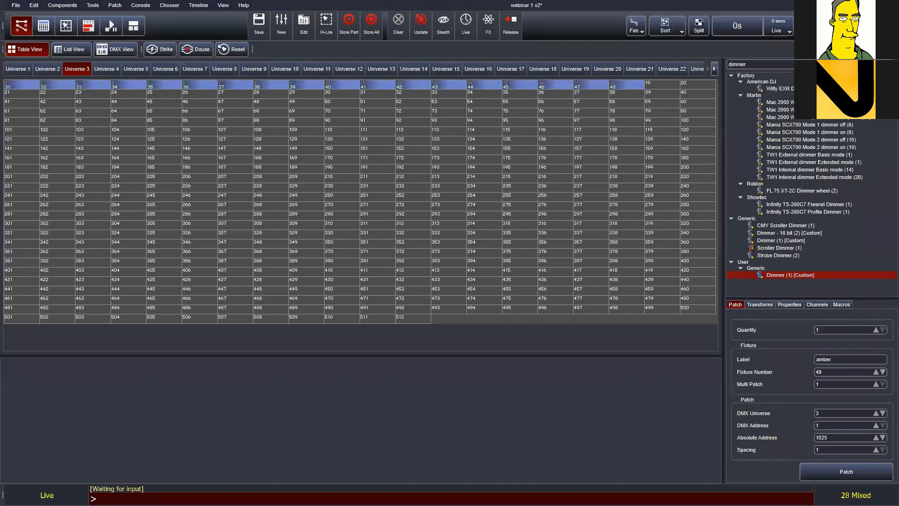
- Search the fixture library for "lustr 2 direct", widen the library area, and choose Source Four LED Series 2 Lustr Direct - Strobe off - Fan auto
click(892, 64)
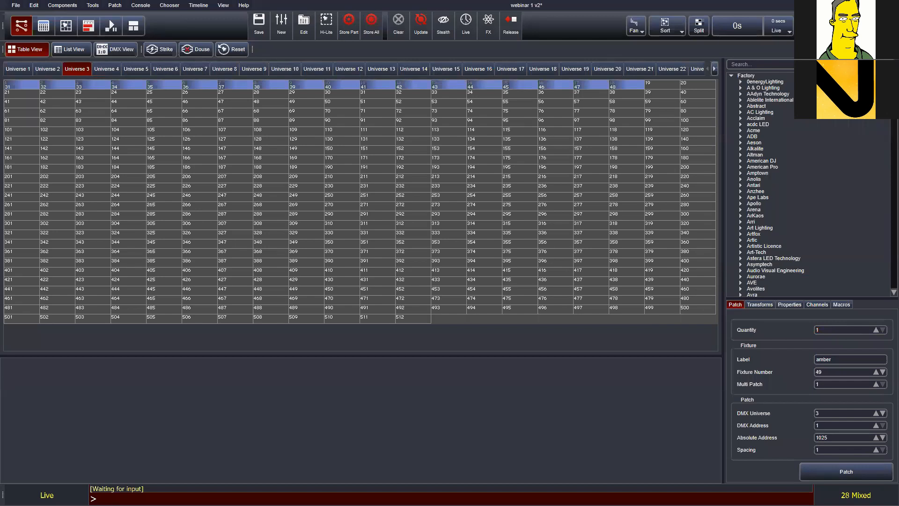
text(lustr)
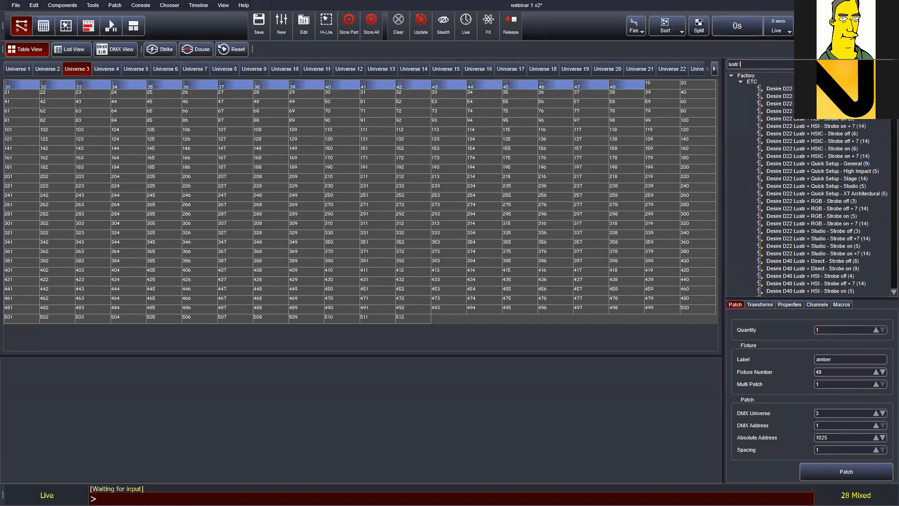
text( 2 direct)
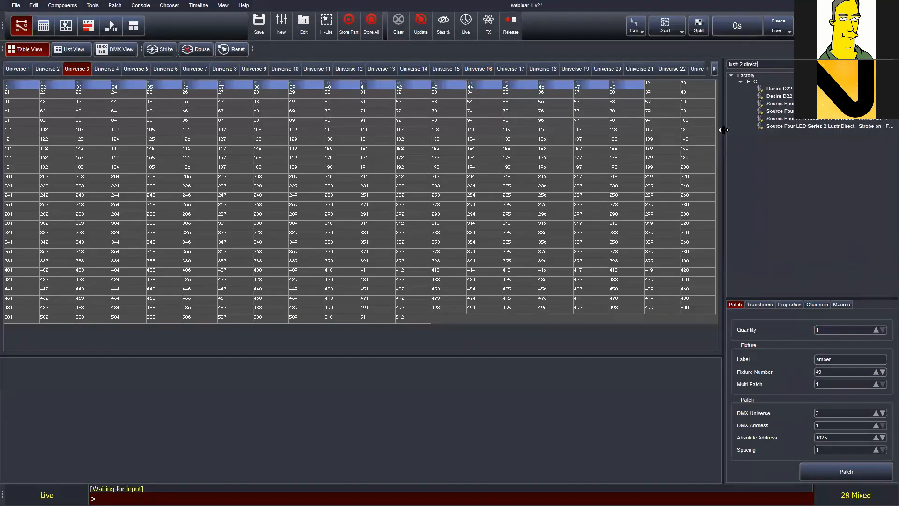
drag(722, 131, 673, 131)
click(773, 104)
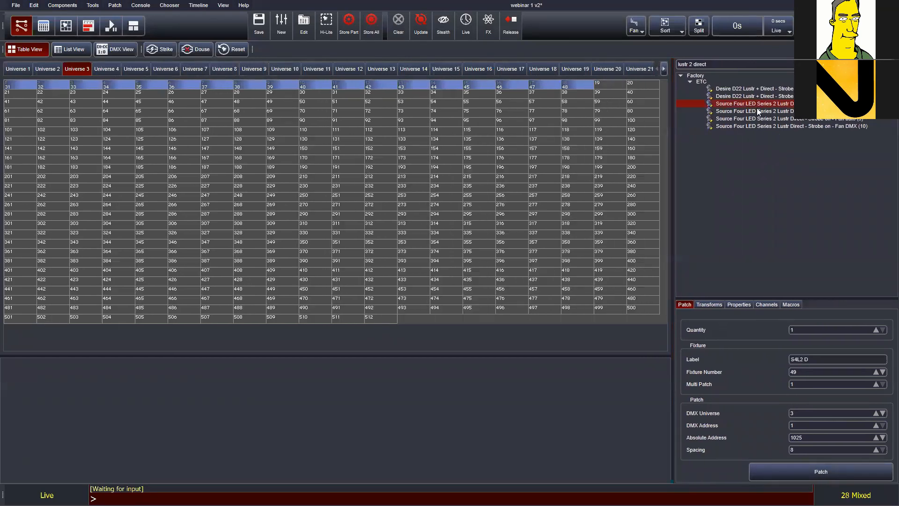
- Patch six Source Four Lustr fixtures labelled "profile" with an address spacing of 20, starting at address 101 of universe 3
click(815, 329)
text(6profil)
text(12)
click(876, 449)
click(876, 449)
click(66, 148)
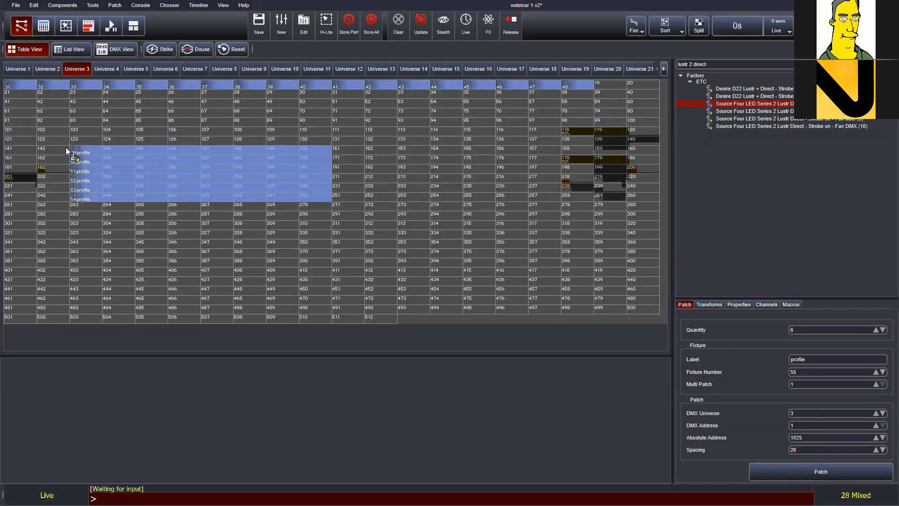
drag(66, 147, 25, 132)
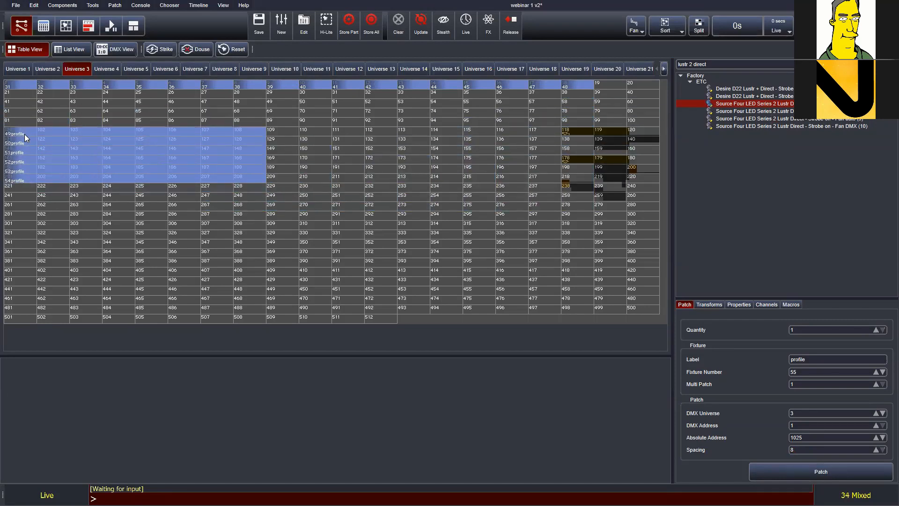
key(Escape)
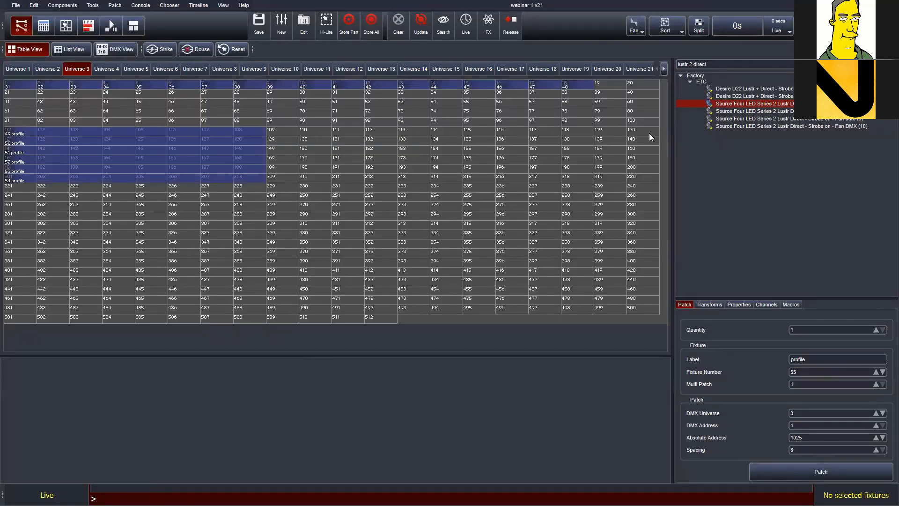
- Select profile fixtures 50 and 51 in universe 3, and clear the selection
click(13, 148)
click(13, 140)
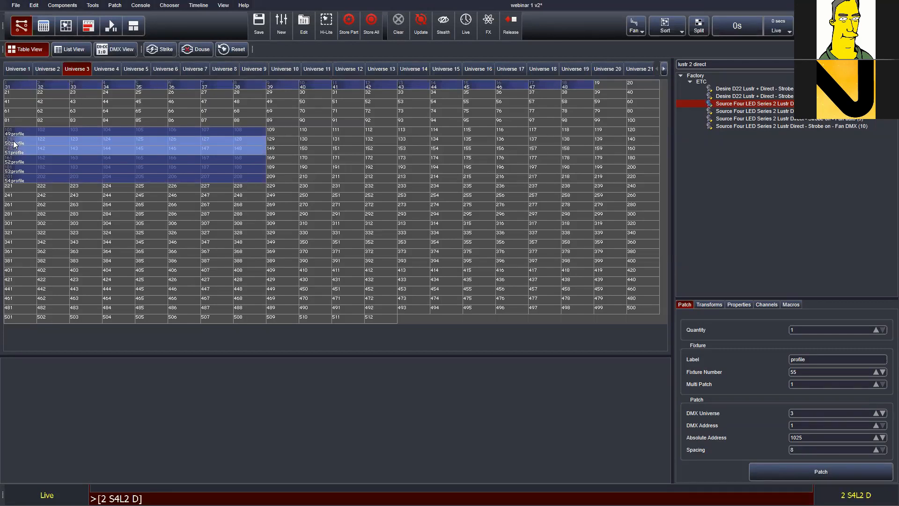
click(70, 209)
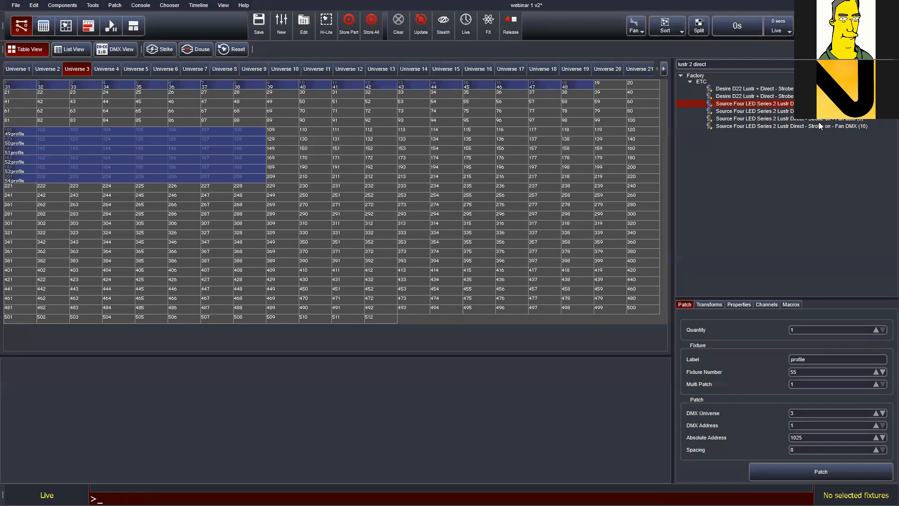
- Search the fixture library for "rgbaw" and choose the Generic LED - RGBAW 8 bit (5) profile
click(739, 65)
text(rgbaw)
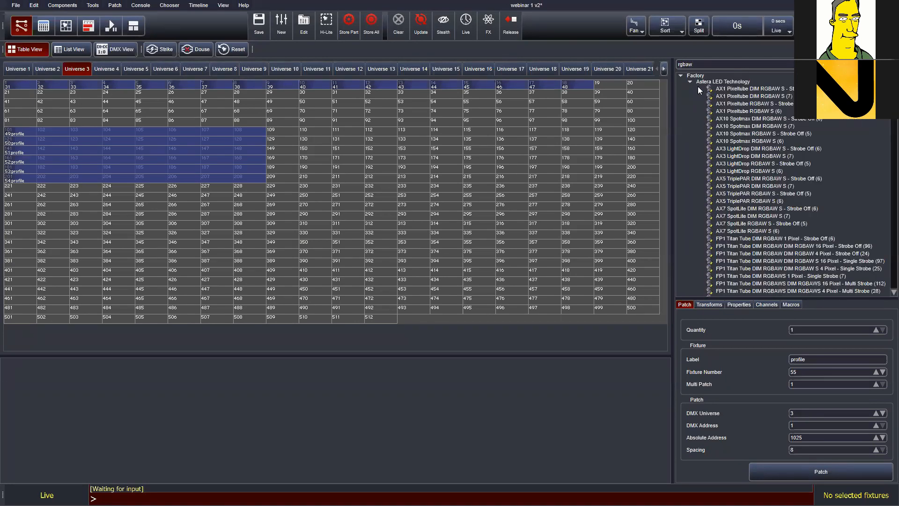
click(680, 76)
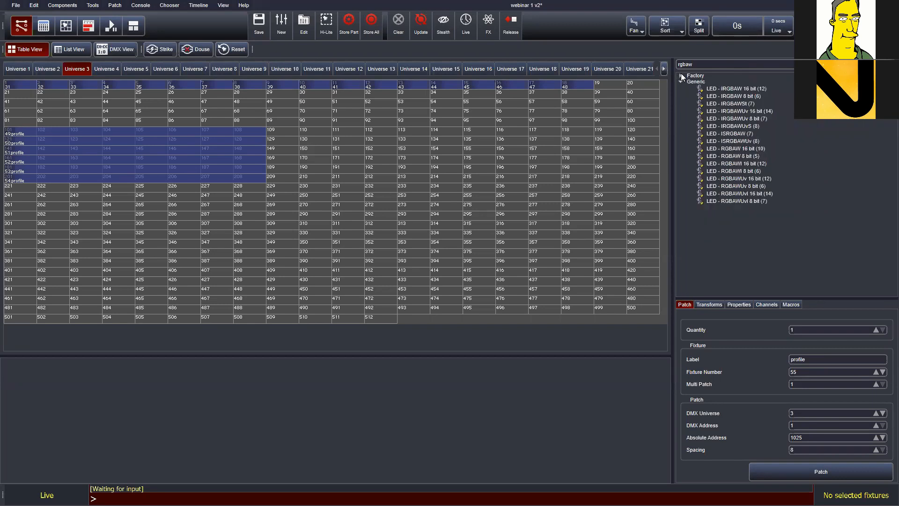
click(736, 157)
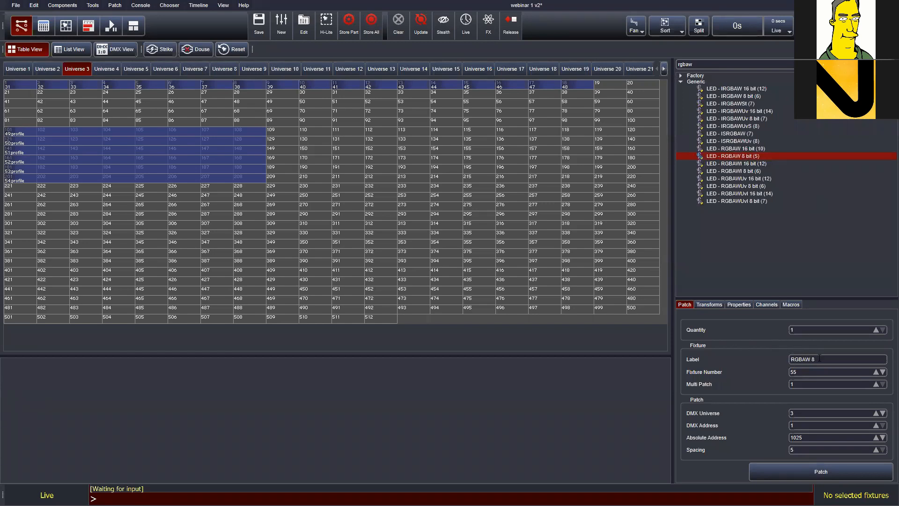
- Patch one RGBAW 8 bit fixture labelled "stage" as four multi-patch parts from address 341 of universe 3
text(stage)
click(875, 383)
drag(749, 156, 21, 244)
click(83, 262)
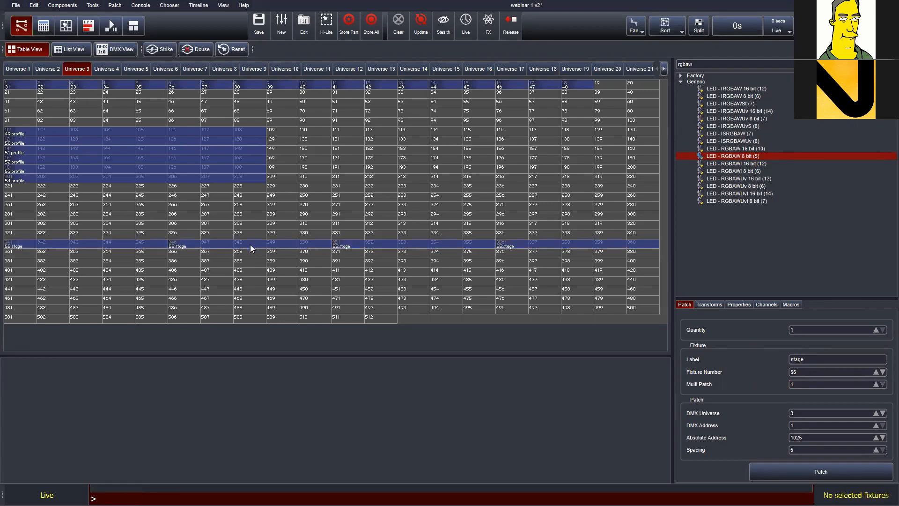
- Try moving the second and fourth stage parts to addresses 386 and 416, and put them back at 346 and 356
drag(250, 245, 245, 265)
click(404, 250)
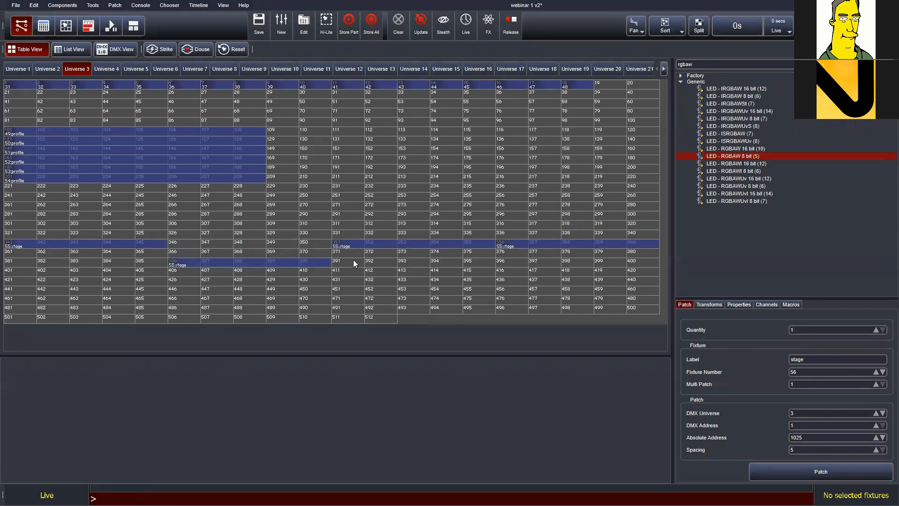
drag(532, 247, 539, 266)
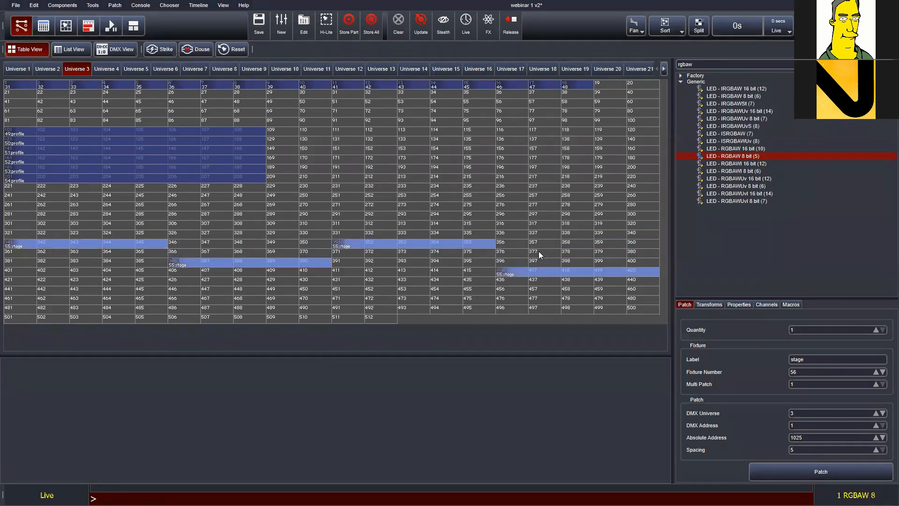
click(539, 254)
drag(286, 266, 293, 248)
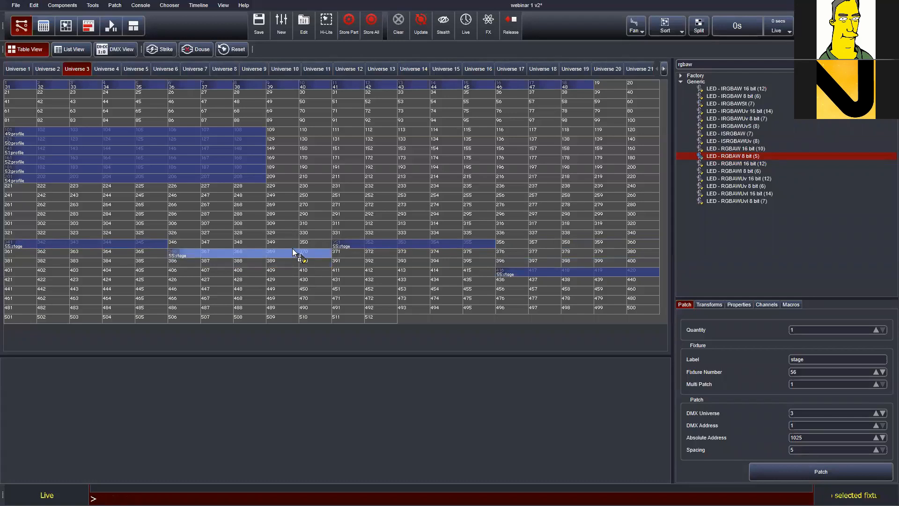
drag(508, 271, 525, 246)
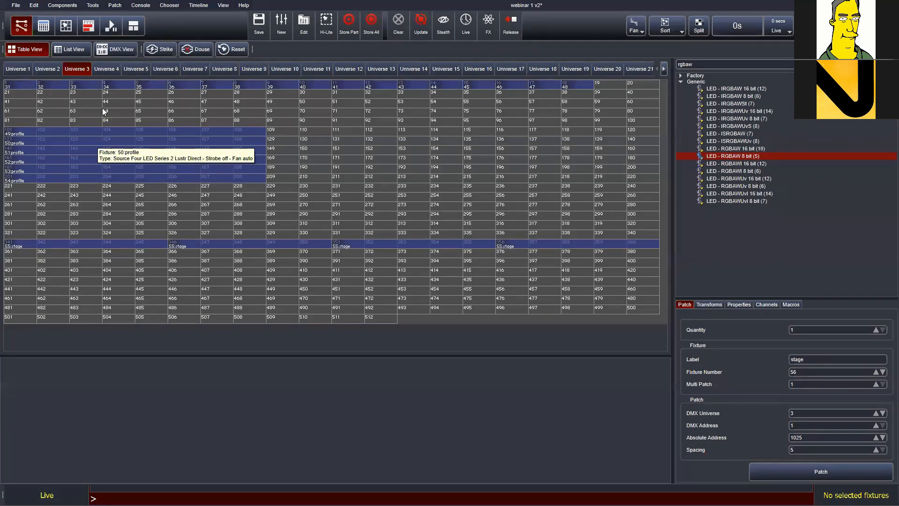
- Relabel fixtures 49 to 54 with index numbers, from "profile 1" to "profile 6"
drag(102, 113, 105, 179)
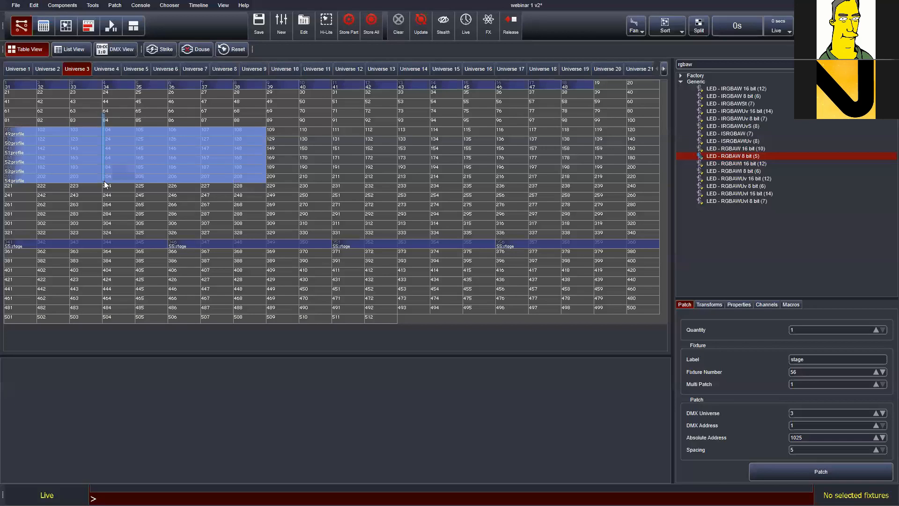
right_click(93, 141)
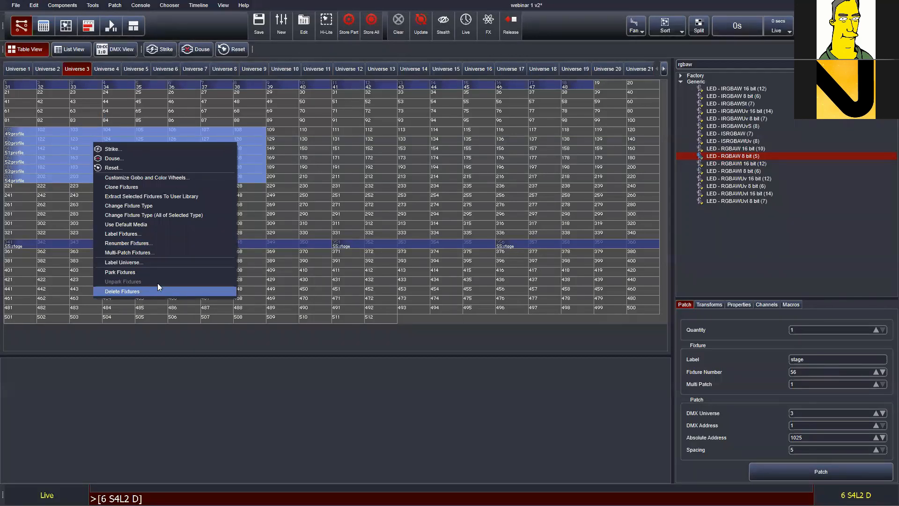
click(168, 233)
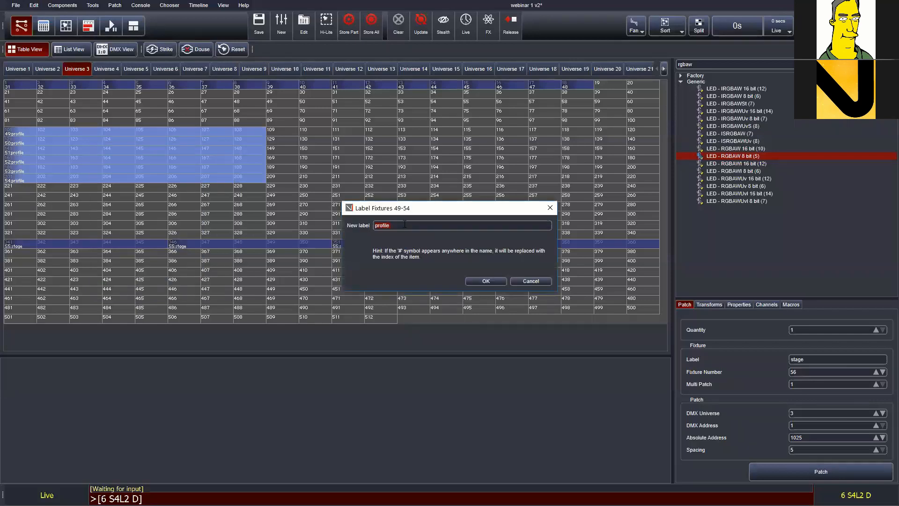
click(396, 226)
click(486, 281)
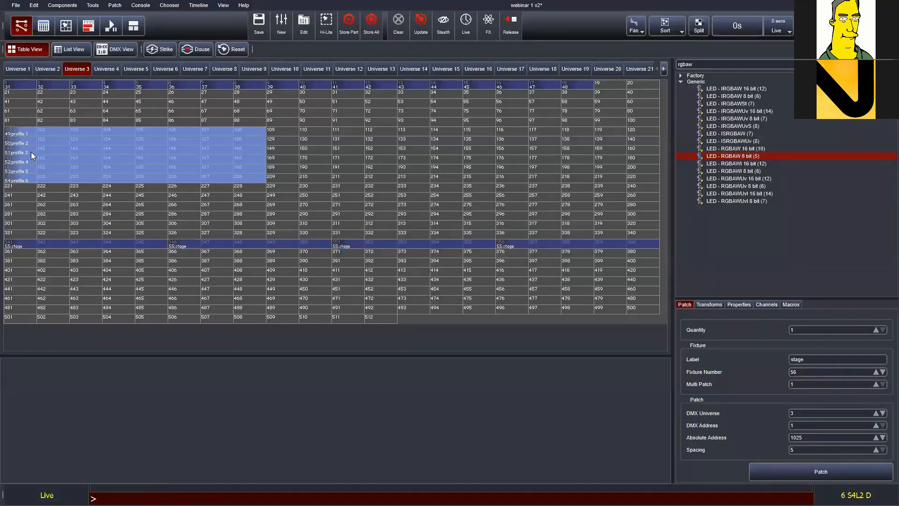
click(53, 217)
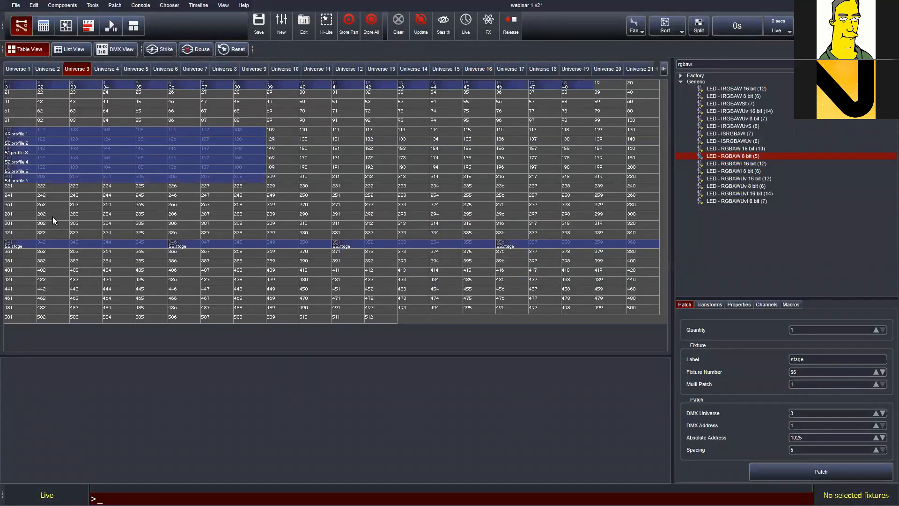
- Label universe 3 "par cans and dimmers"
right_click(65, 187)
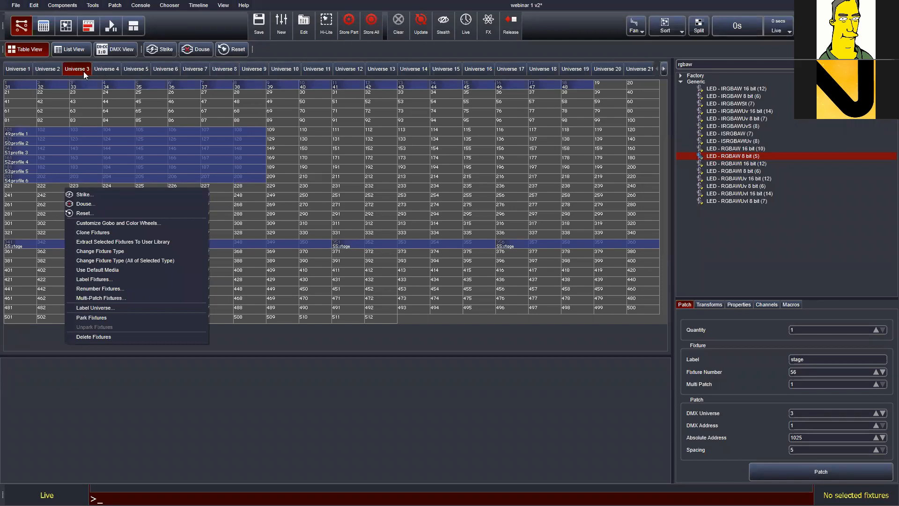
click(97, 307)
text(par can)
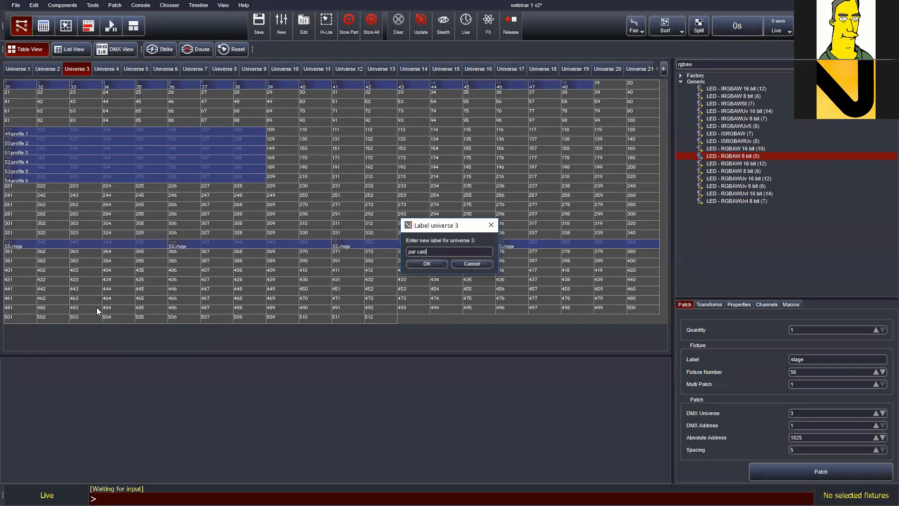
text(s and dimmers)
click(432, 259)
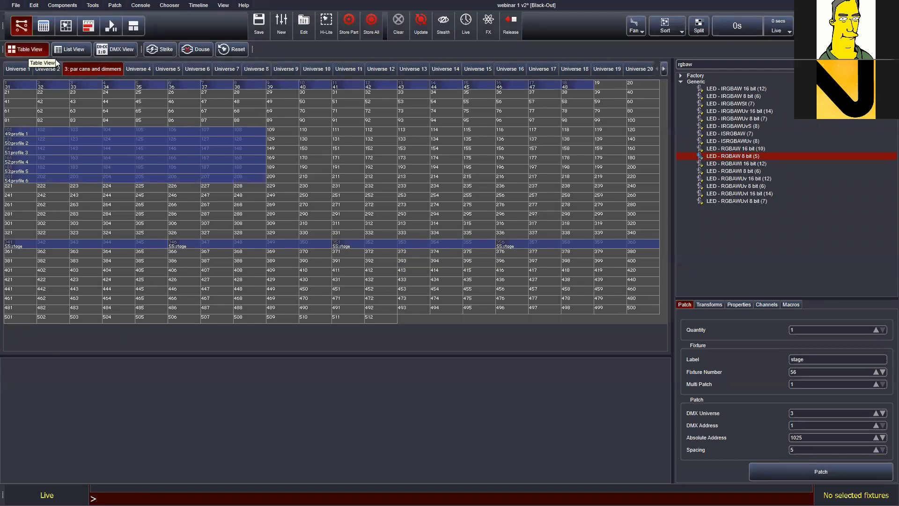
- Show the patch as a list and sort it by patch part, by DMX address, and by label in ascending and descending order
click(77, 50)
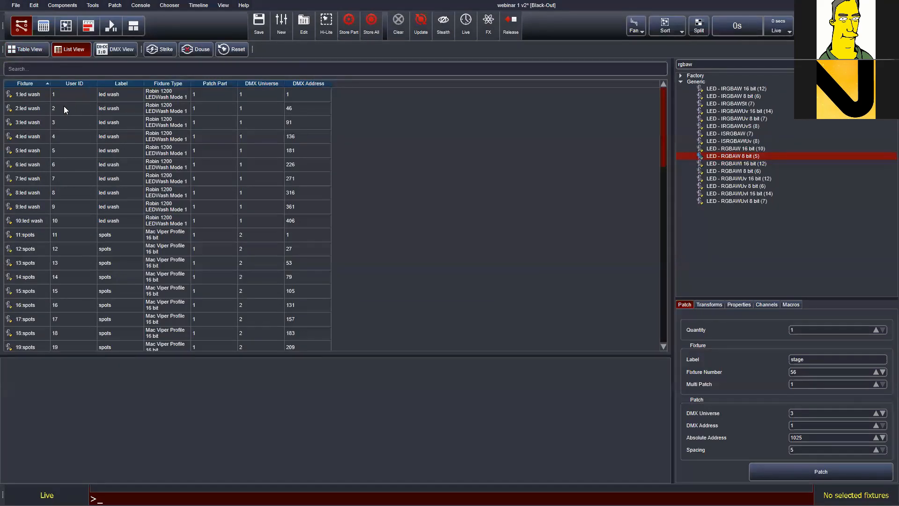
click(227, 83)
click(314, 83)
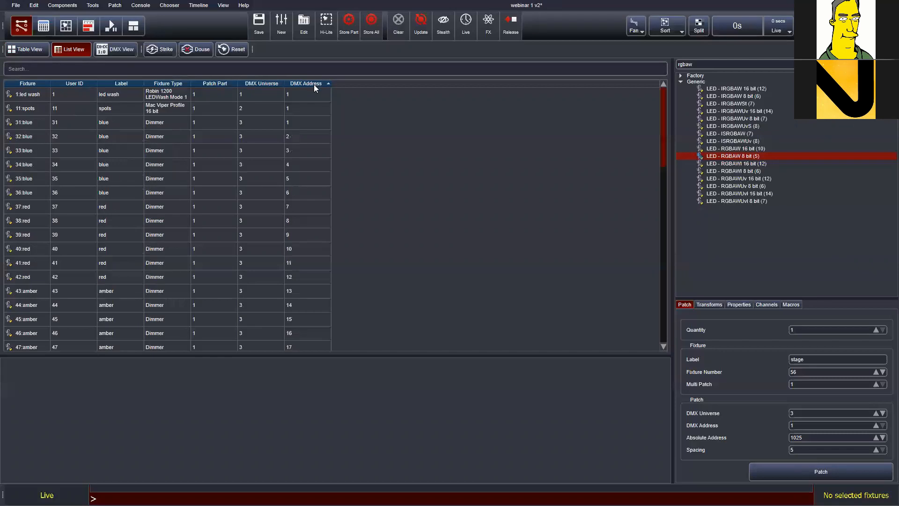
click(122, 83)
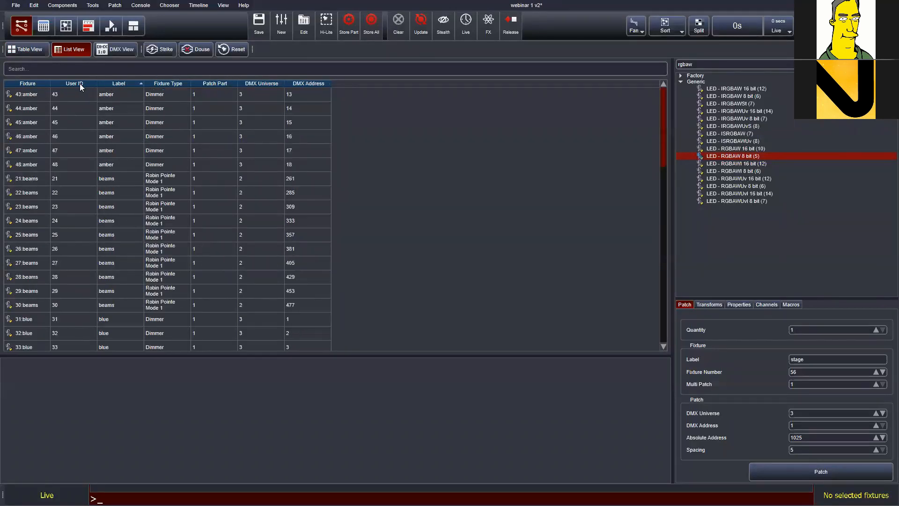
click(119, 84)
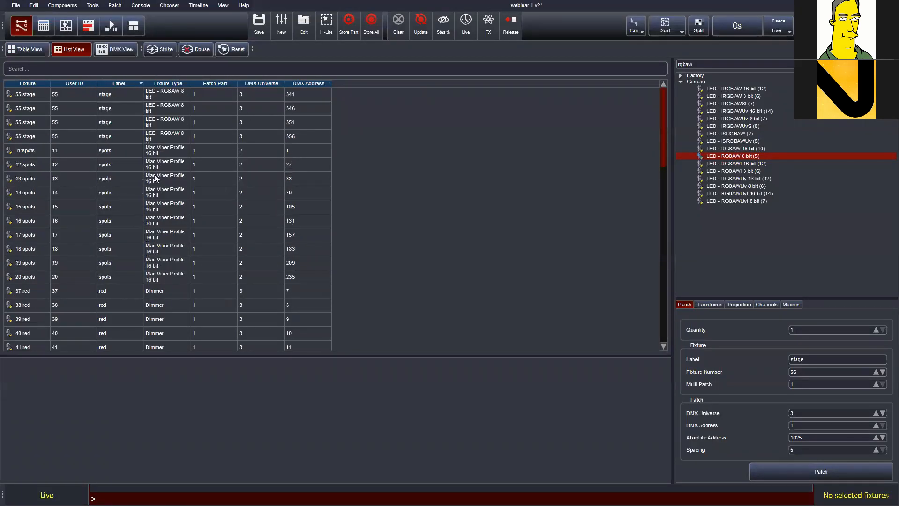
- Examine which values of spot fixture 13 can be edited in the list, checking its label, user ID, patch part and DMX universe
click(130, 180)
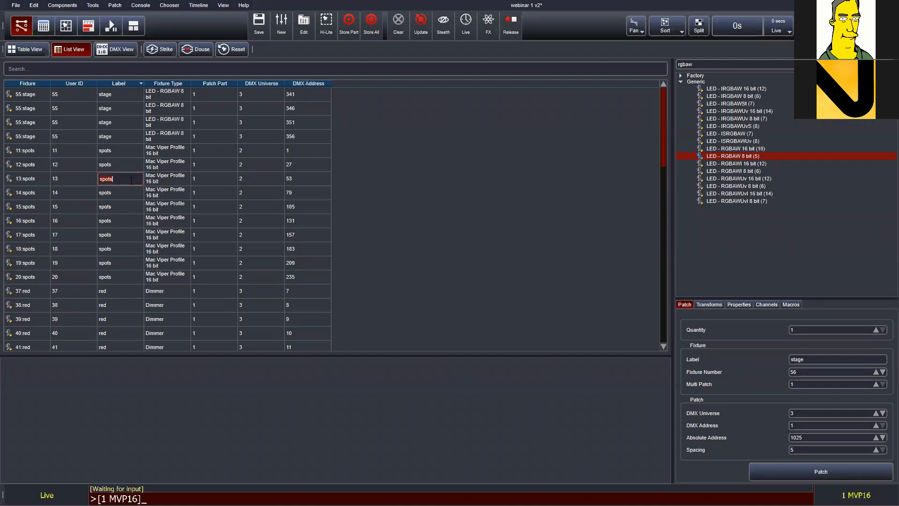
click(76, 182)
click(75, 183)
click(219, 179)
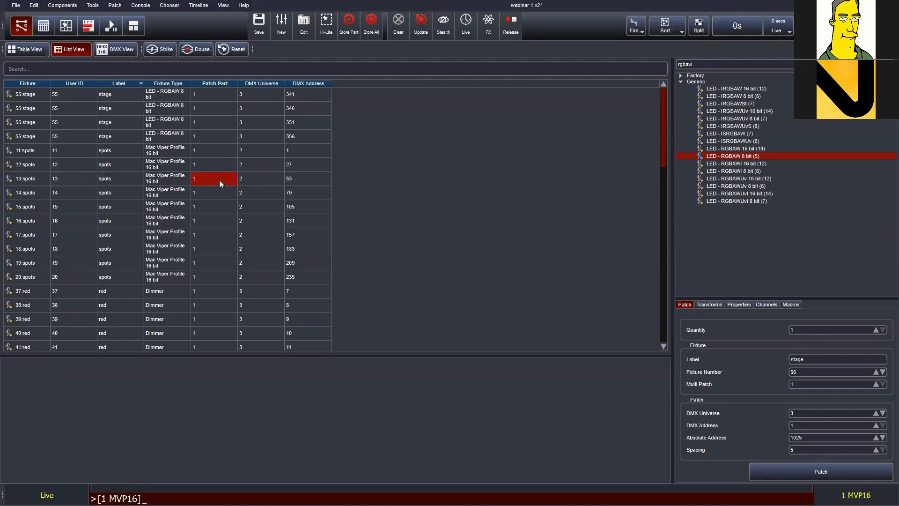
click(306, 185)
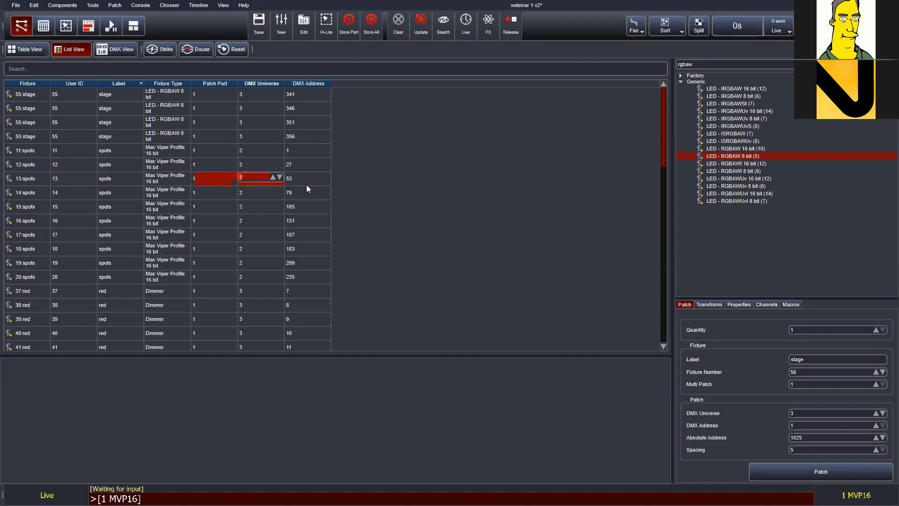
- Filter the fixture list by "blue" and sort the matching fixtures by DMX address
click(51, 69)
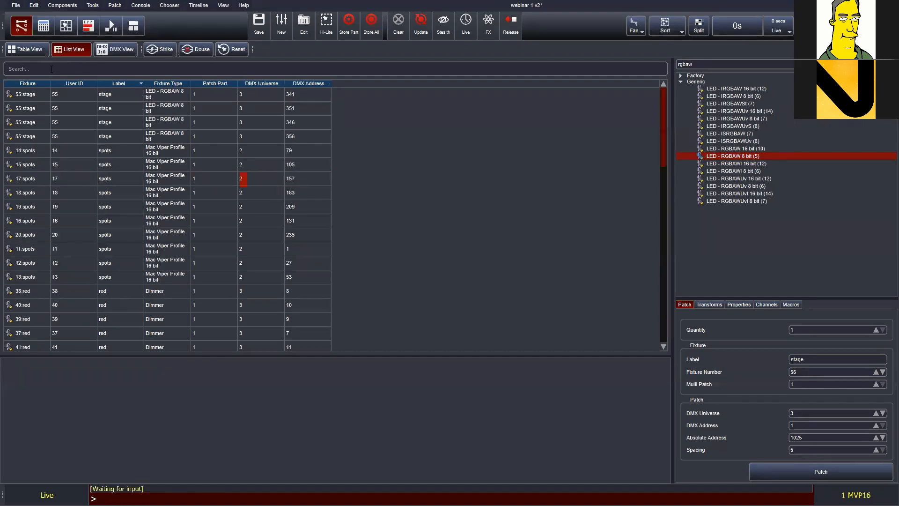
text(blue)
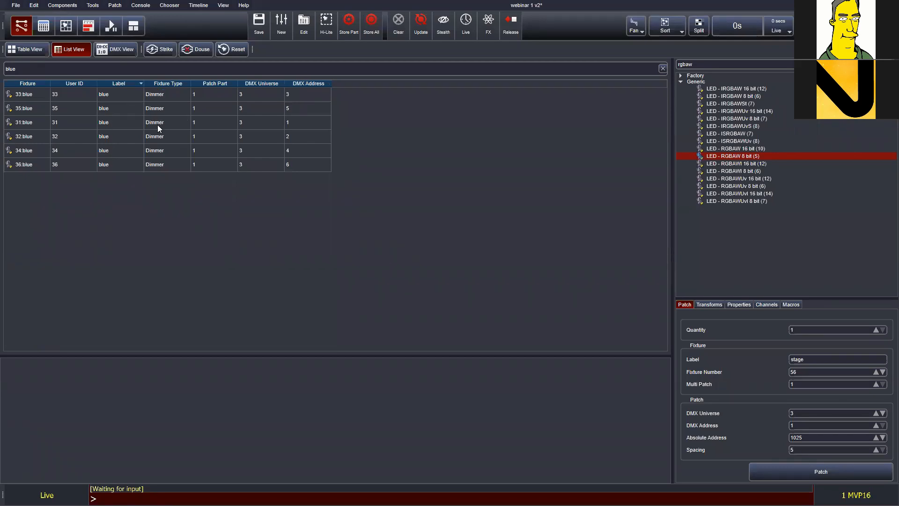
click(301, 84)
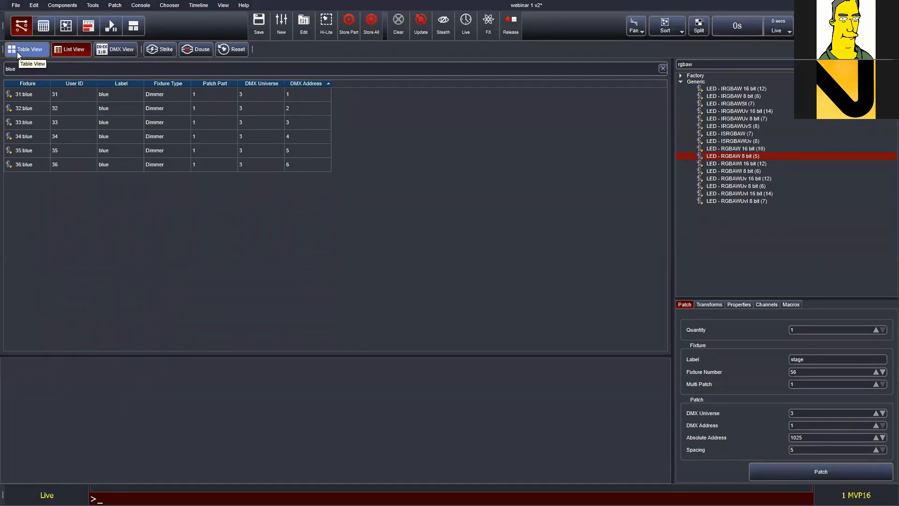
- Check the DMX output values of universes 3 and 4, and return to the table of universe 3
click(116, 55)
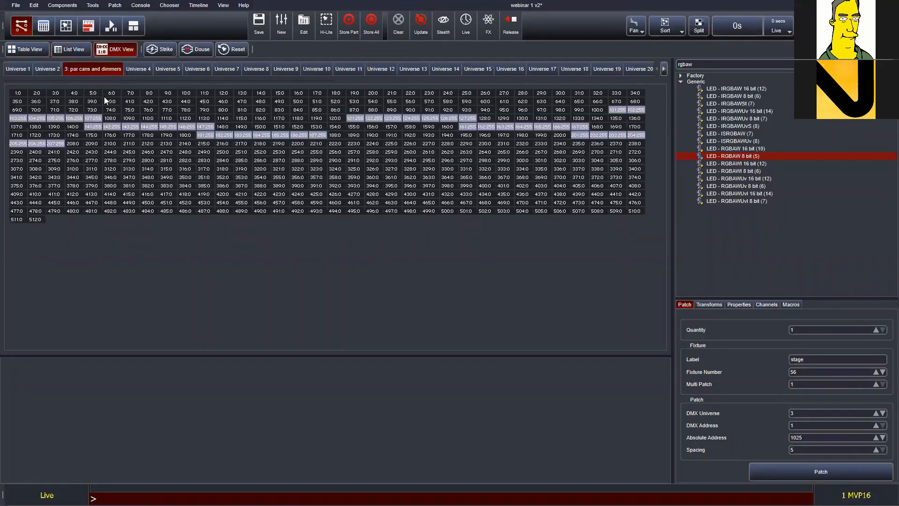
click(131, 69)
click(100, 68)
click(19, 51)
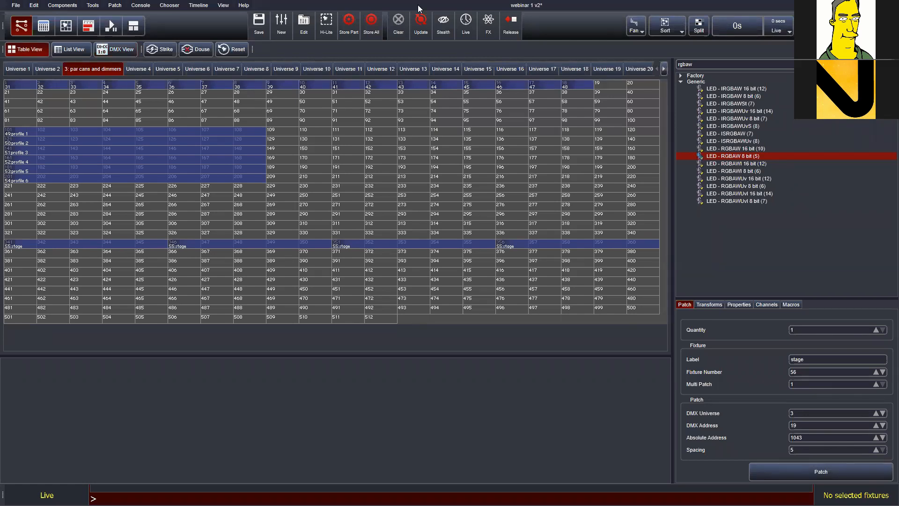
- Assign Vista universe 3 to the UD512 output and close the universe connections
key(ctrl+u)
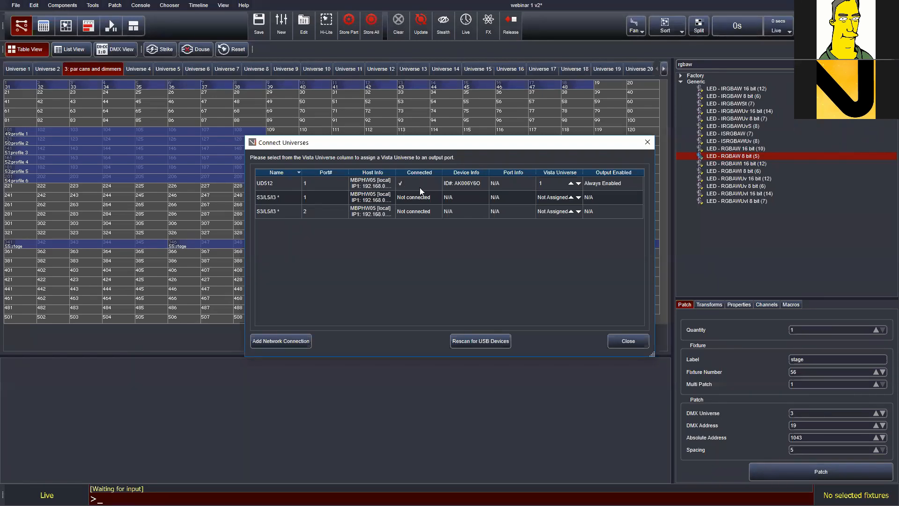
double_click(558, 184)
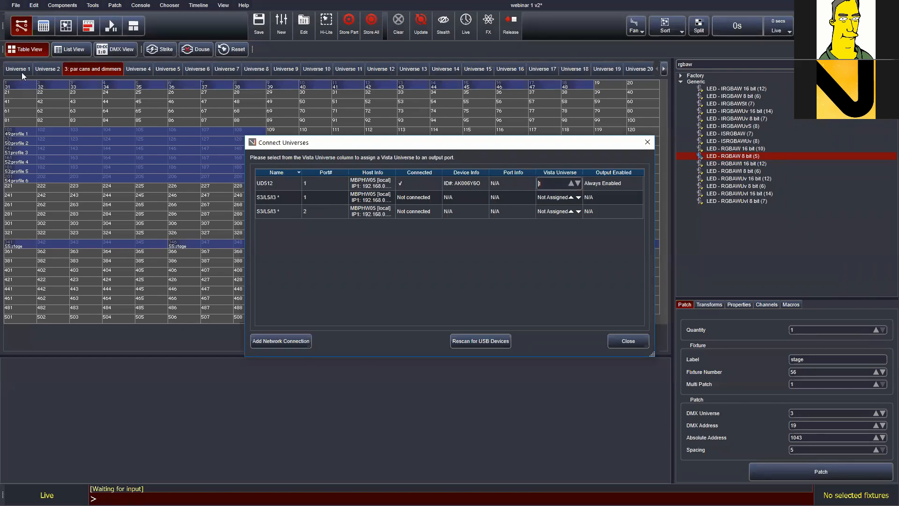
click(572, 183)
click(572, 183)
click(513, 264)
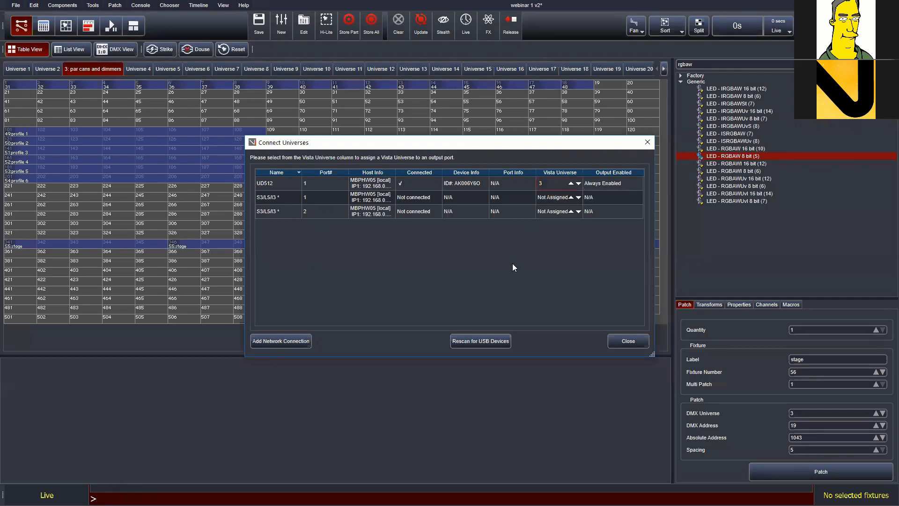
click(628, 341)
- Delete the EX console from the show and add a different console in its place
click(42, 28)
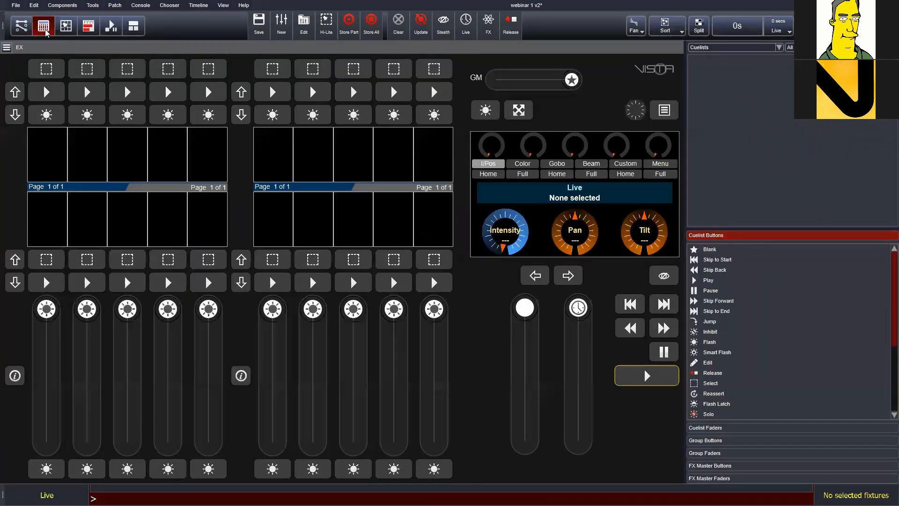
click(7, 48)
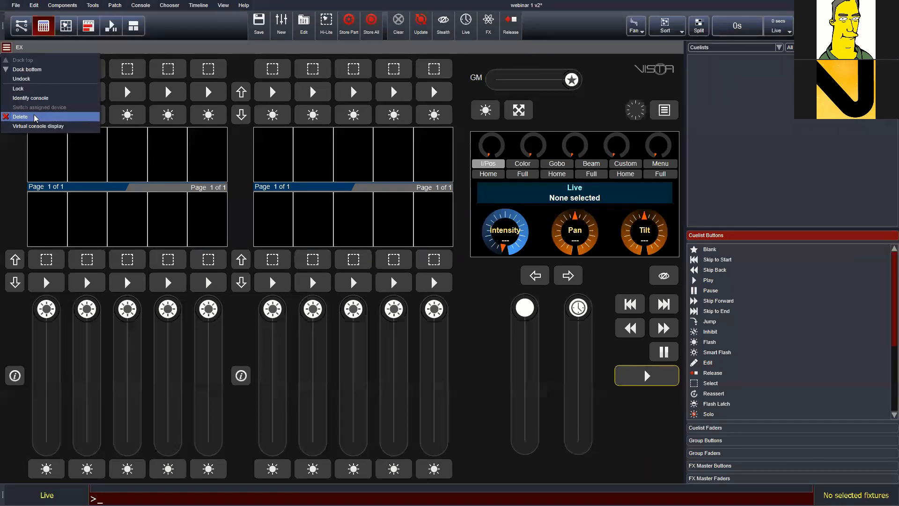
click(35, 118)
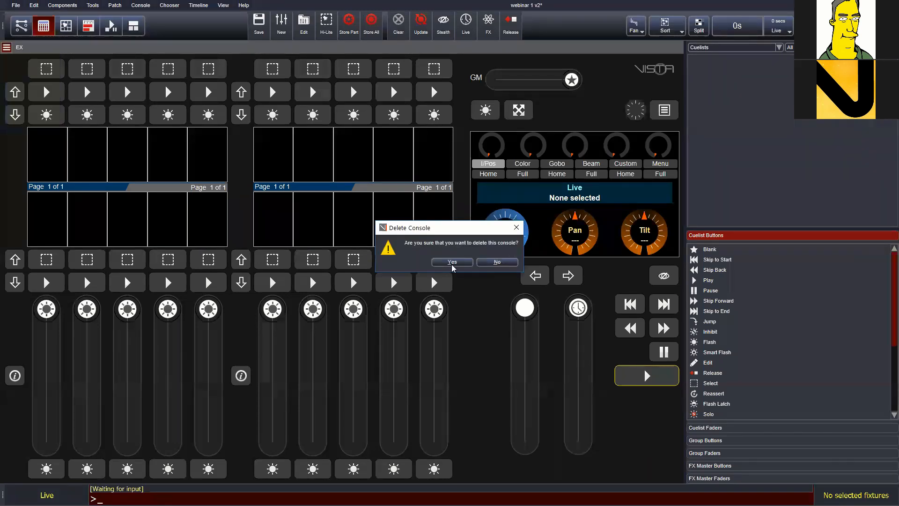
click(451, 264)
click(145, 6)
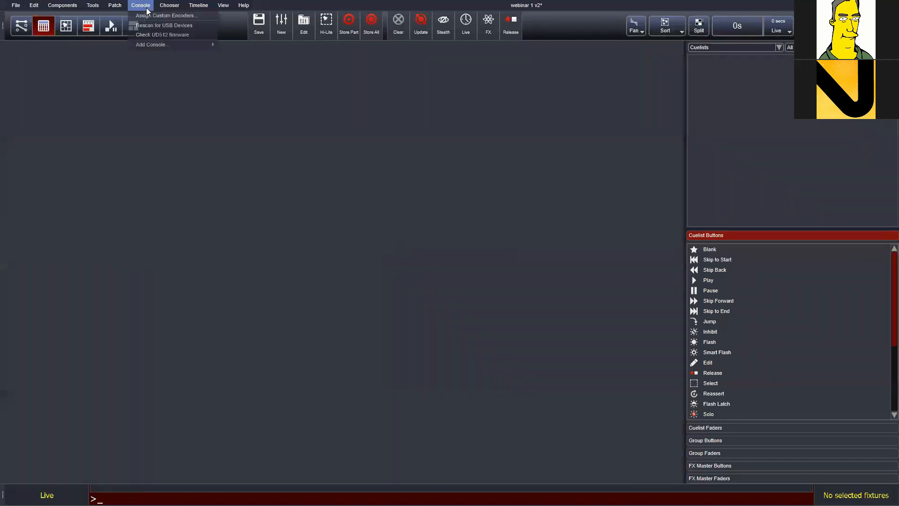
mouse_move(160, 45)
click(257, 64)
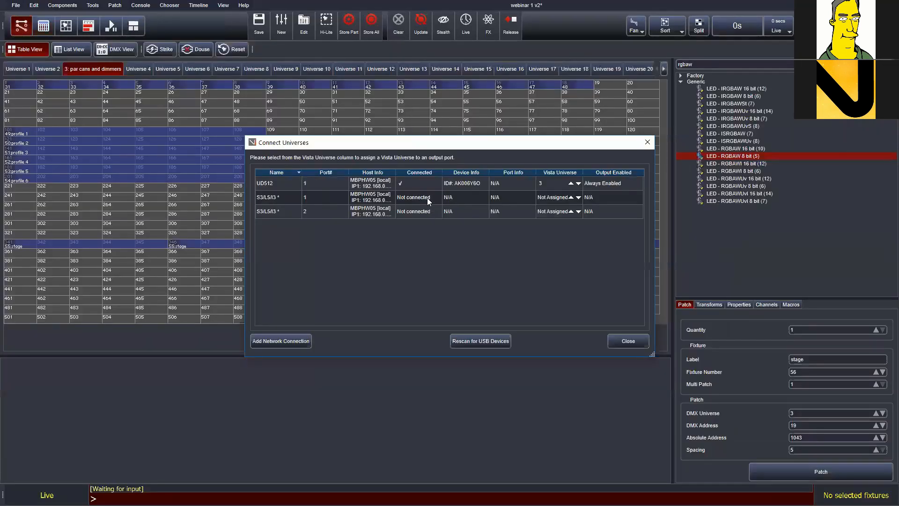
- Assign Vista universes 1 and 2 to ports 1 and 2 of the S3/L5/I3 device
click(571, 198)
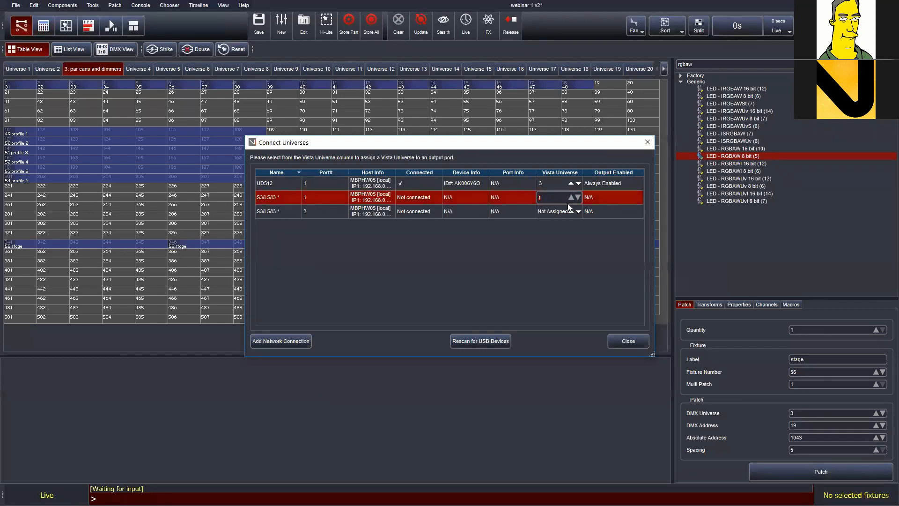
click(570, 210)
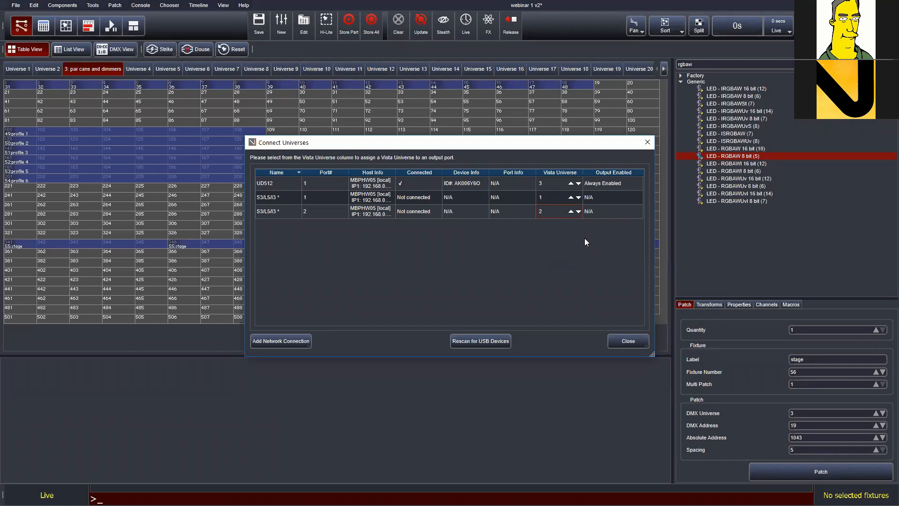
- Add four Art-Net Broadcast network connections on sub-net 0, for universes 0 to 3
click(269, 340)
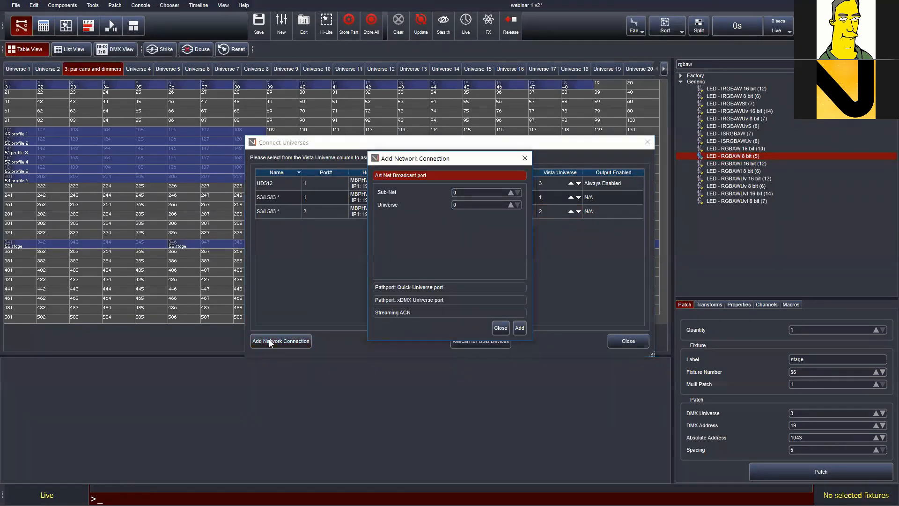
click(421, 287)
click(414, 313)
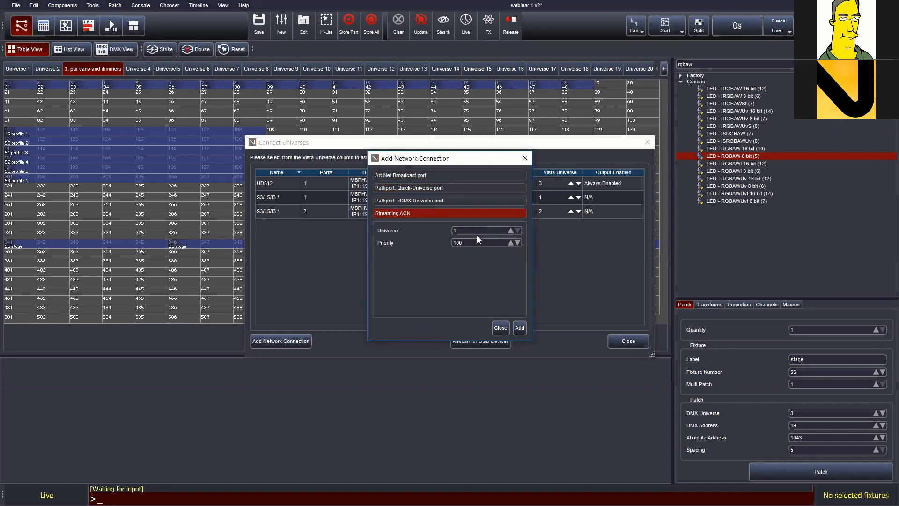
click(441, 175)
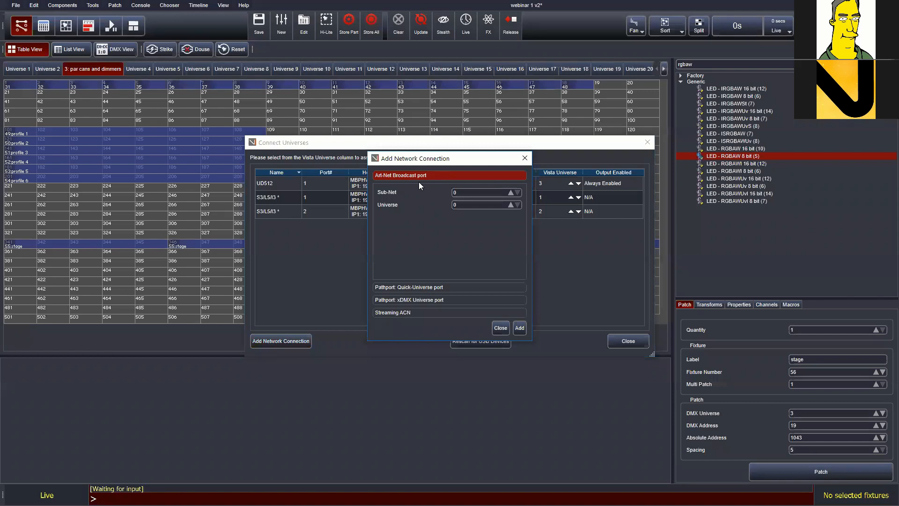
click(519, 328)
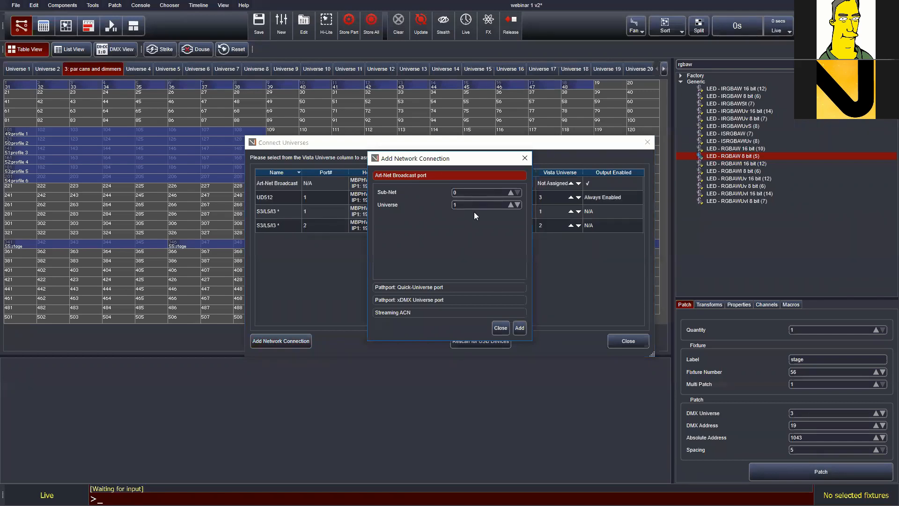
click(523, 329)
click(522, 328)
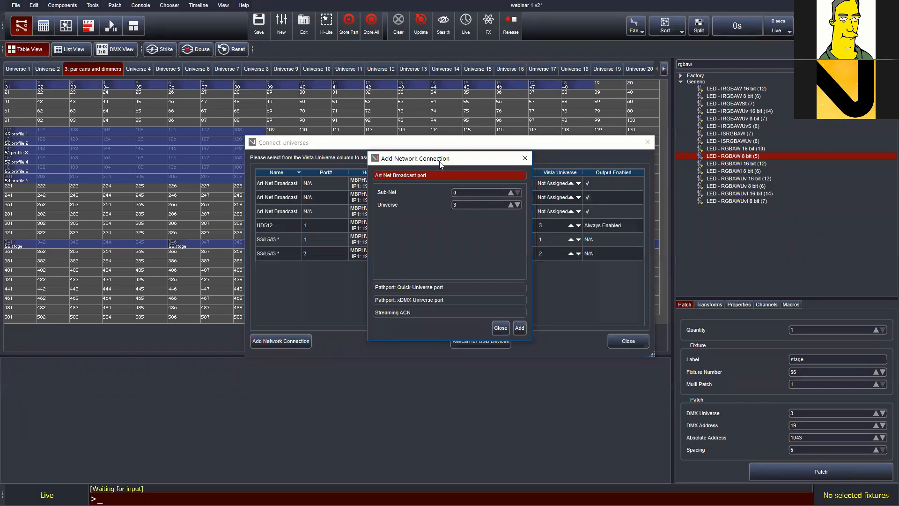
drag(434, 160, 430, 168)
click(515, 336)
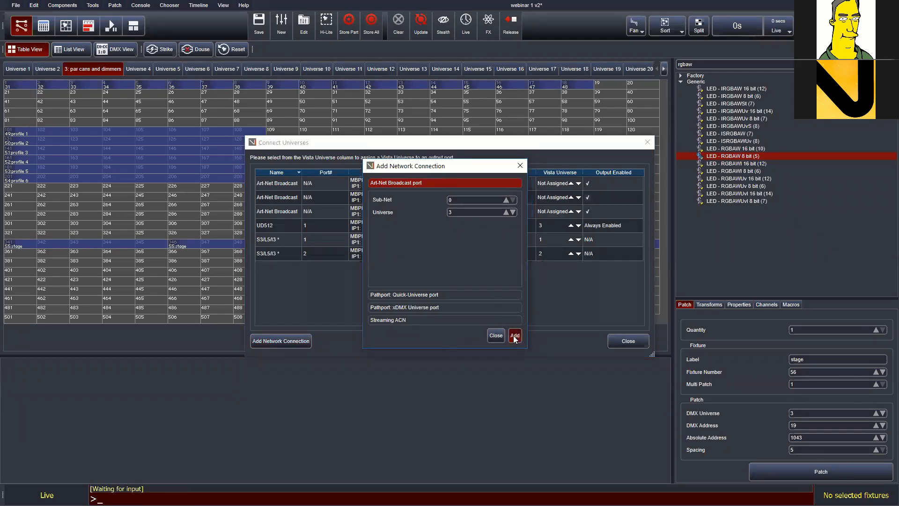
click(514, 337)
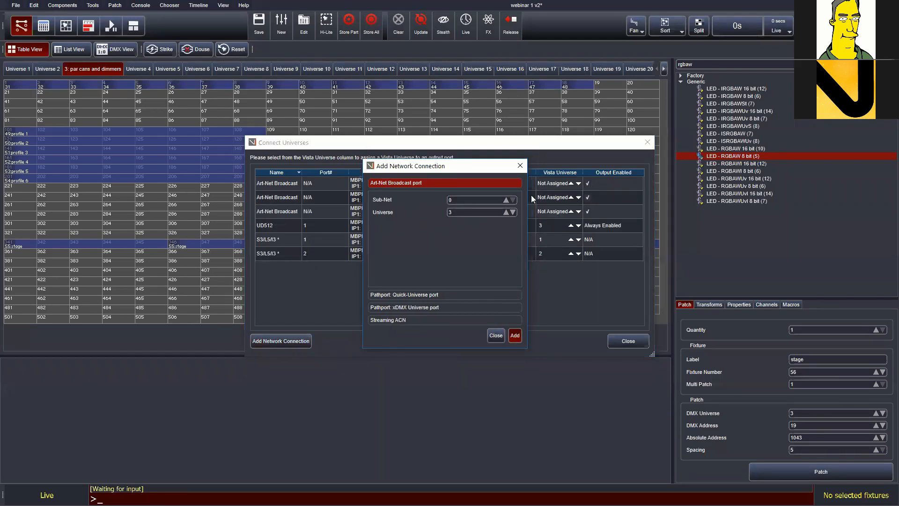
- Assign Vista universes 1, 2, 3 and 4 to the Art-Net Broadcast connections for universes 0 to 3 in order
click(555, 183)
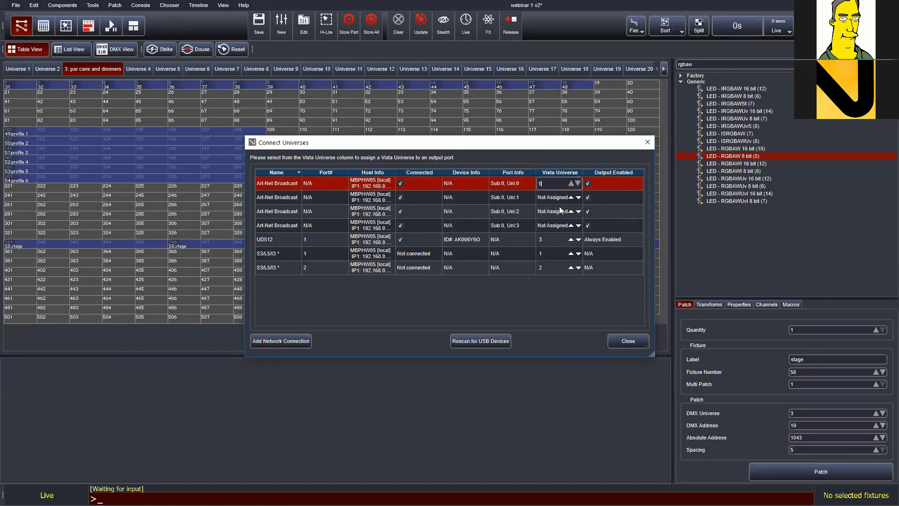
click(559, 201)
text(2)
click(555, 213)
text(3)
click(552, 226)
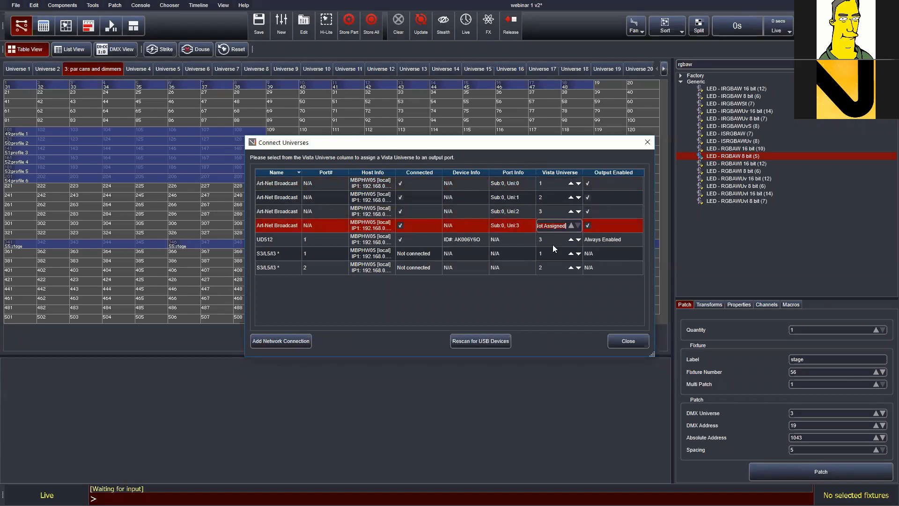
click(562, 284)
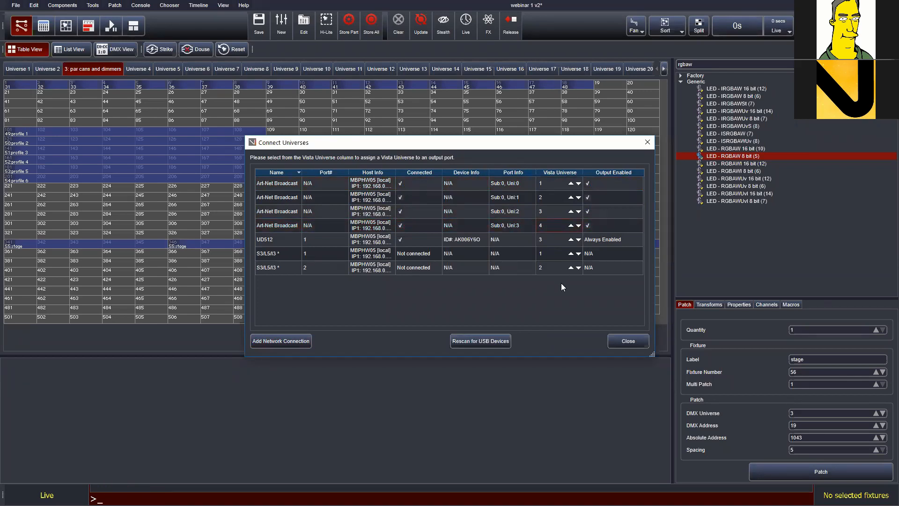
click(586, 182)
- Set the UD512 output's Vista universe to Not Assigned and open the assignment of S3/L5/I3 port 2 before closing the connections
click(578, 239)
click(578, 239)
click(578, 239)
click(578, 240)
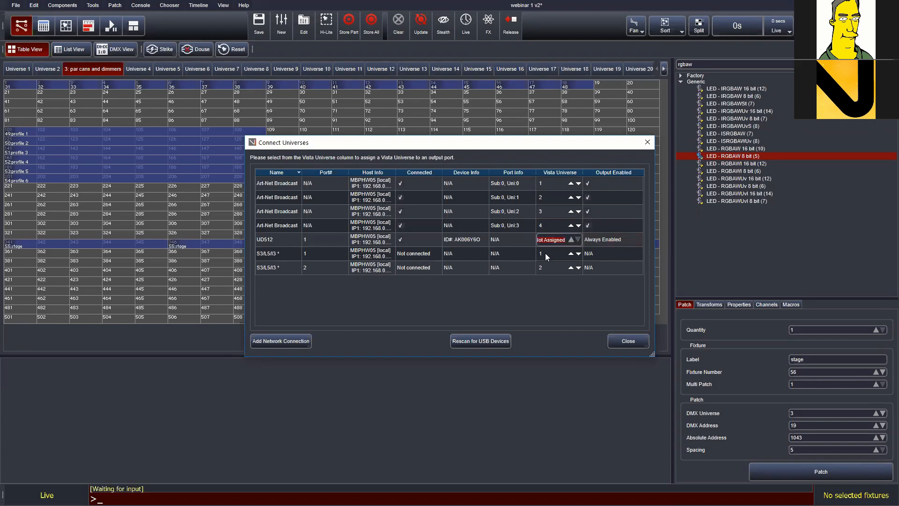
click(547, 267)
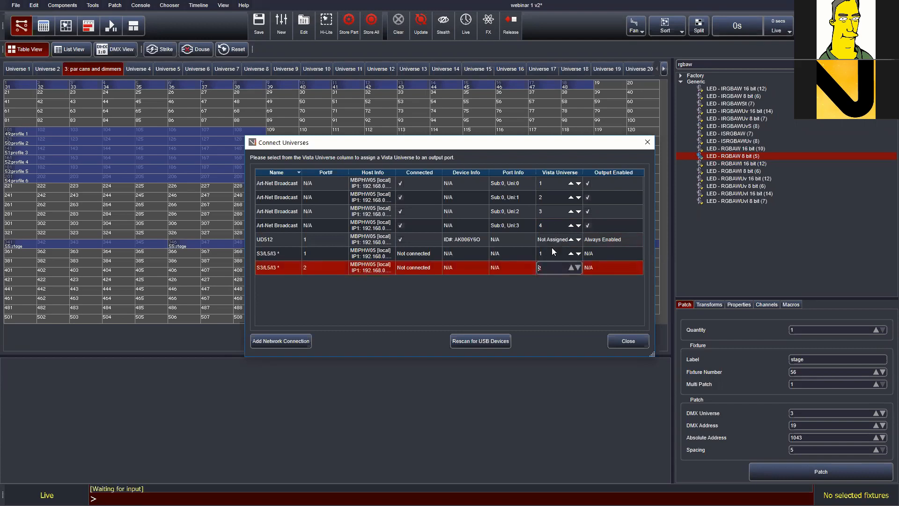
click(628, 342)
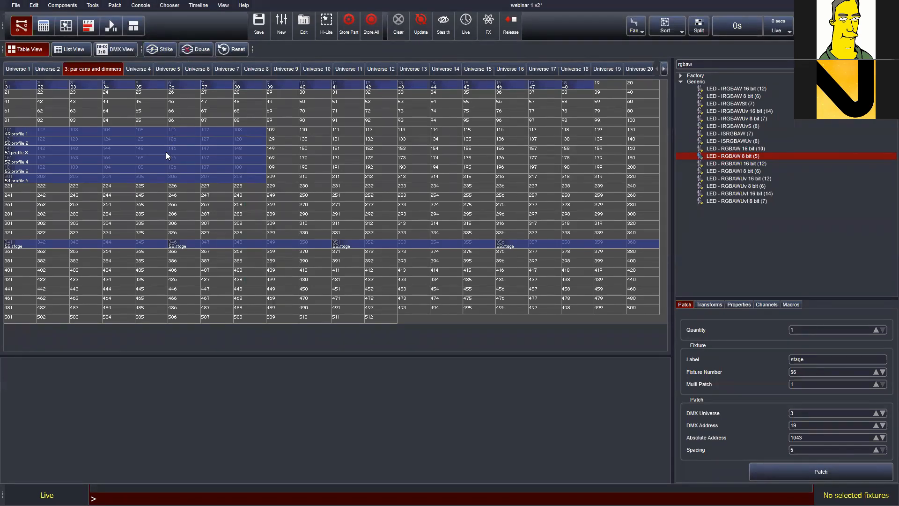
- Select all the led wash fixtures in universe 1 and apply the Strike macro to them, staggering fixtures by 5 seconds
click(17, 70)
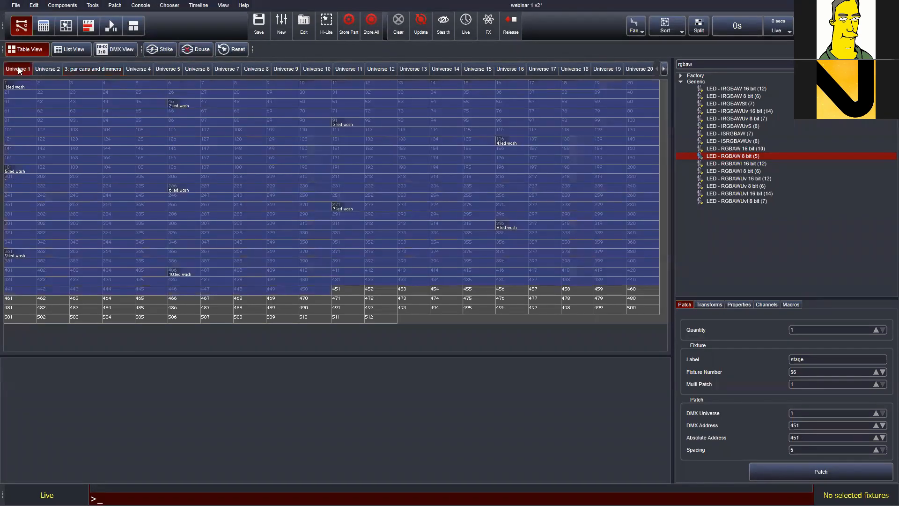
drag(140, 75, 137, 70)
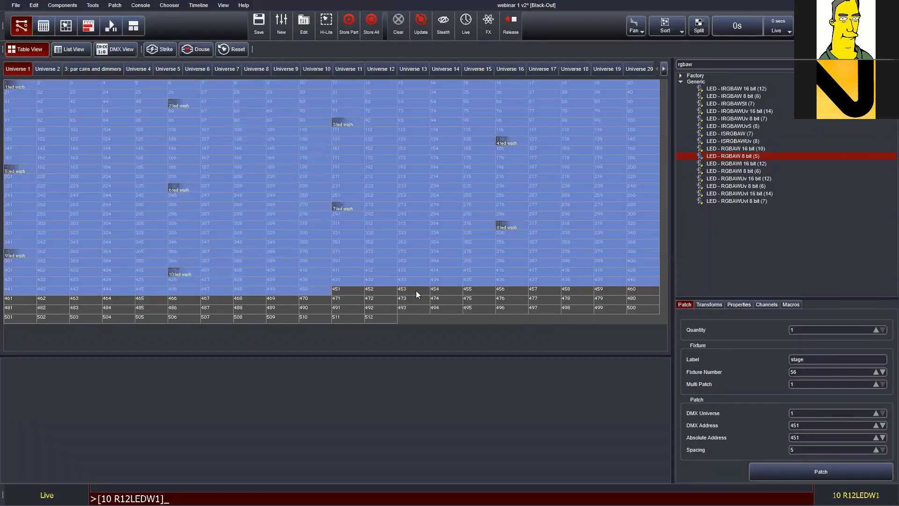
click(167, 50)
click(171, 51)
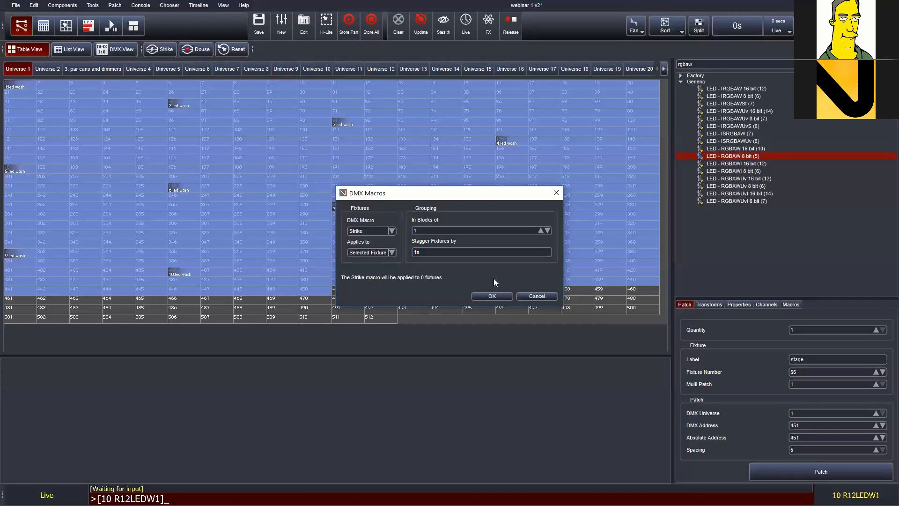
click(479, 251)
text(5)
click(485, 296)
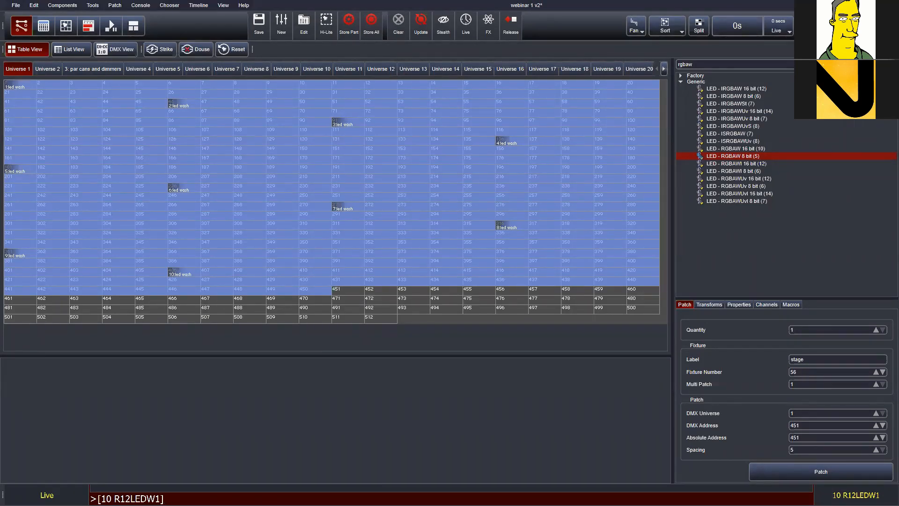
- Open the live fixture layout and inspect it at different zoom levels, ending with the whole rig fitted in view
click(65, 28)
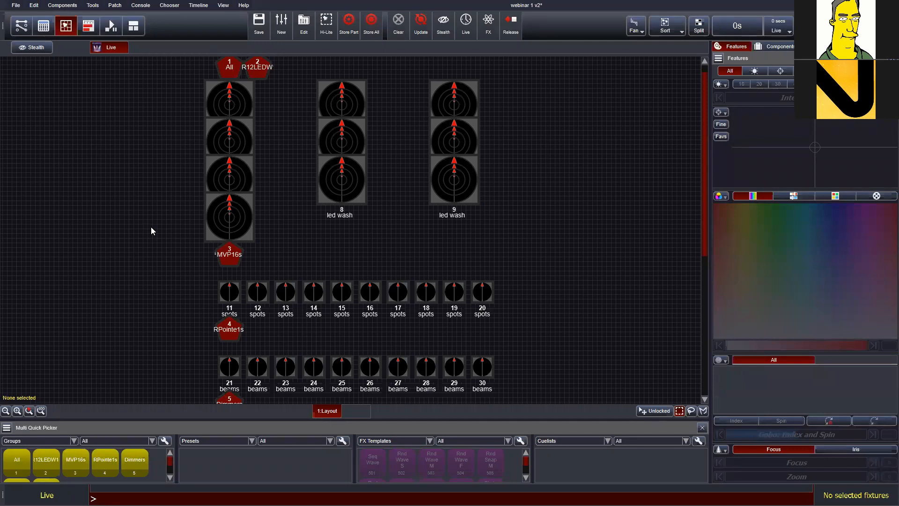
scroll(152, 229, down, 6)
scroll(154, 235, down, 3)
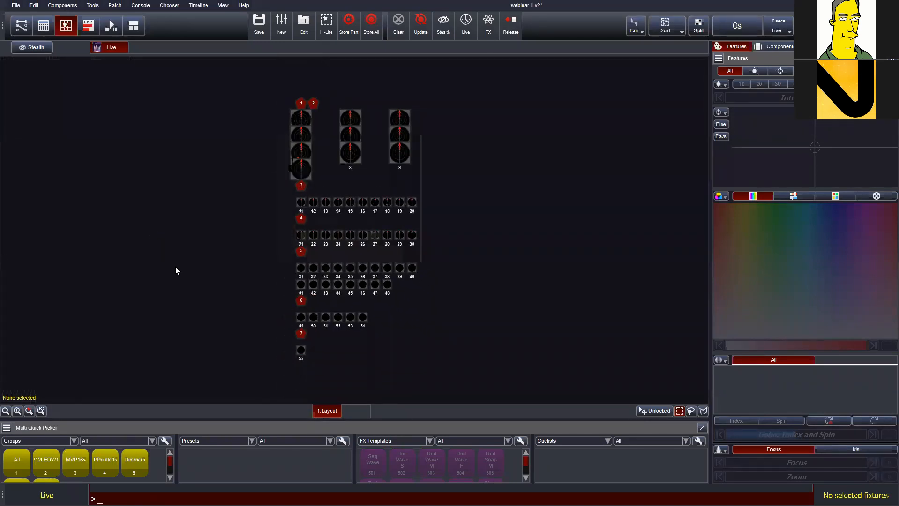
scroll(192, 265, up, 4)
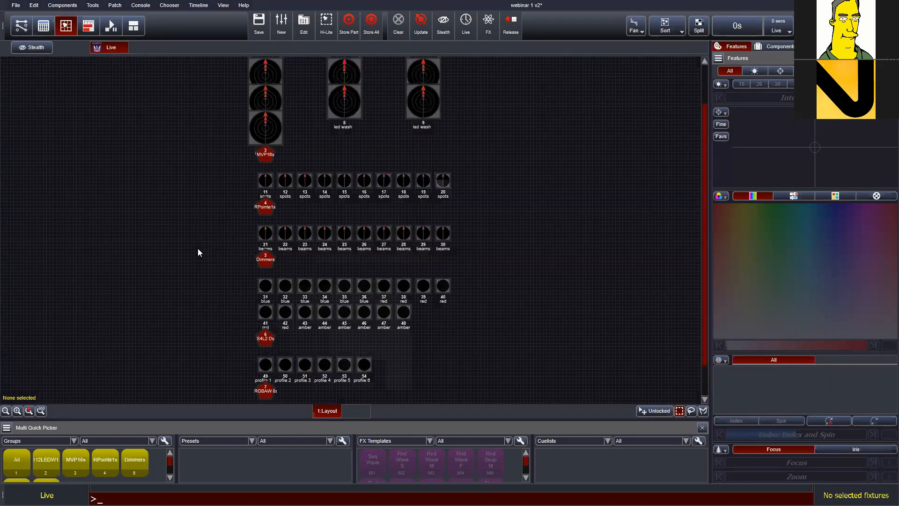
scroll(196, 291, down, 4)
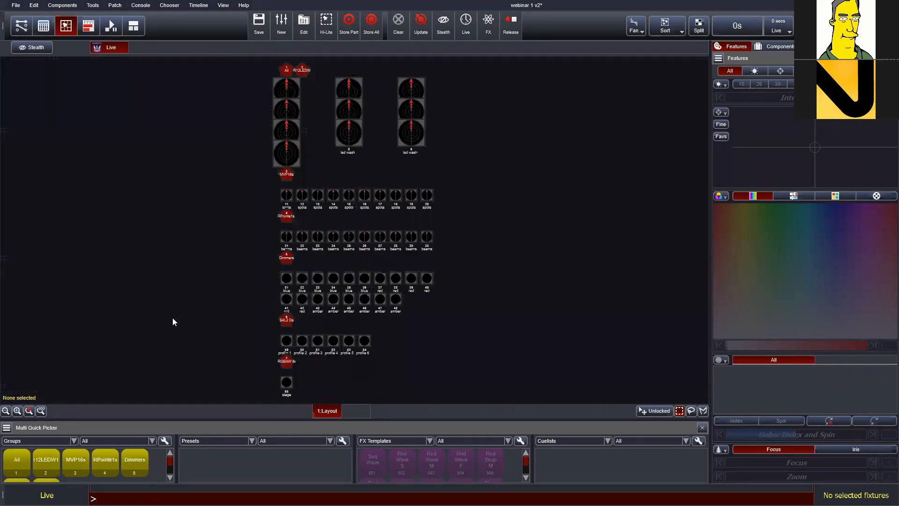
click(6, 411)
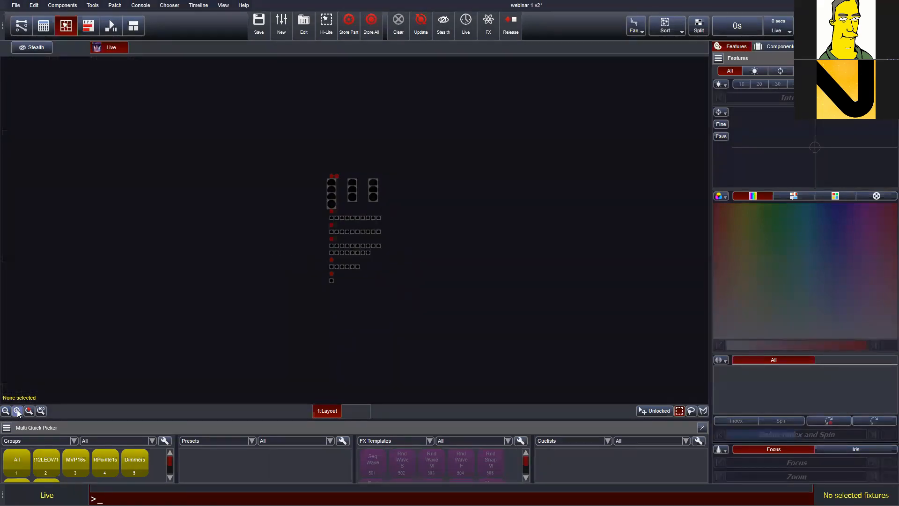
click(18, 411)
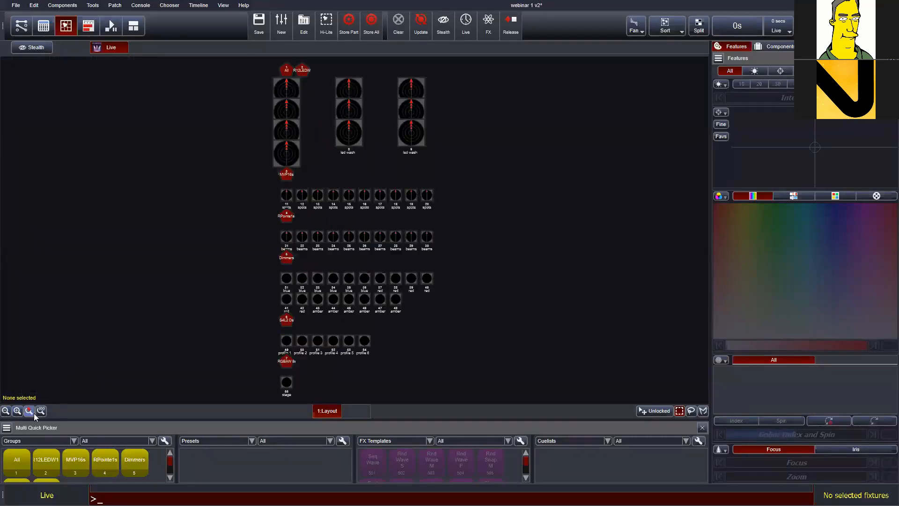
click(39, 412)
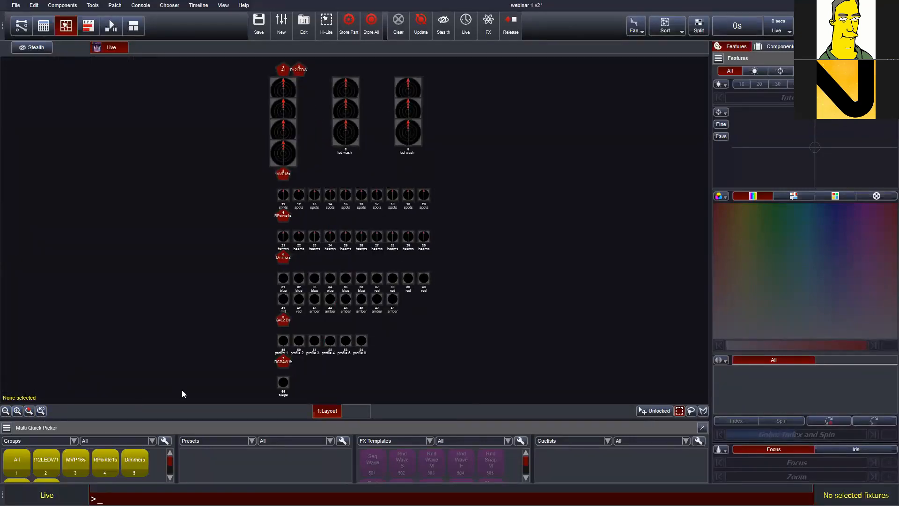
- Select every fixture in the layout with an area selection and deselect them all
drag(182, 389, 554, 96)
drag(7, 59, 696, 390)
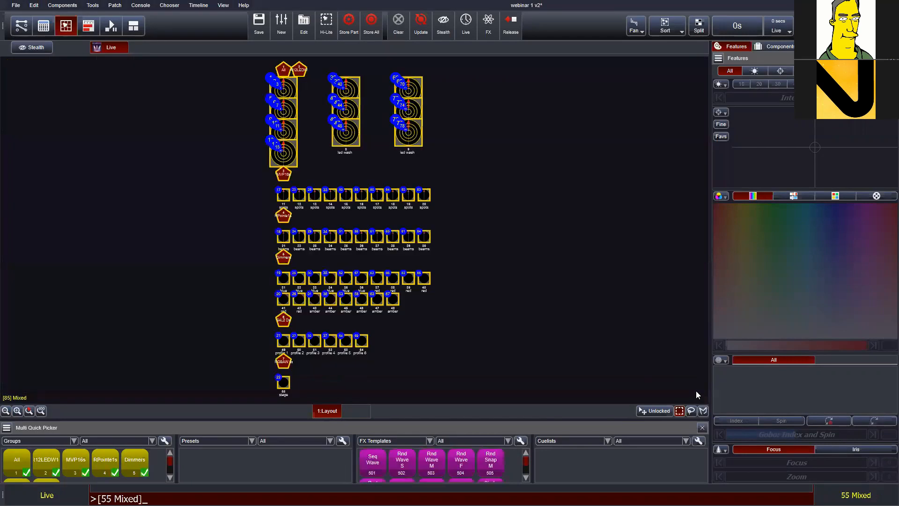
click(231, 394)
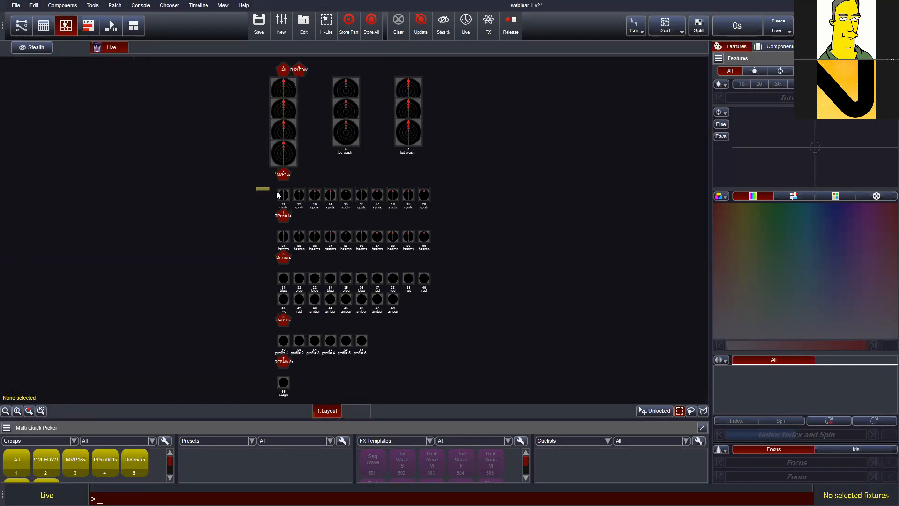
- Select spots 11 and 12, zoom to the selection, and fit the whole layout back in view
drag(277, 195, 303, 199)
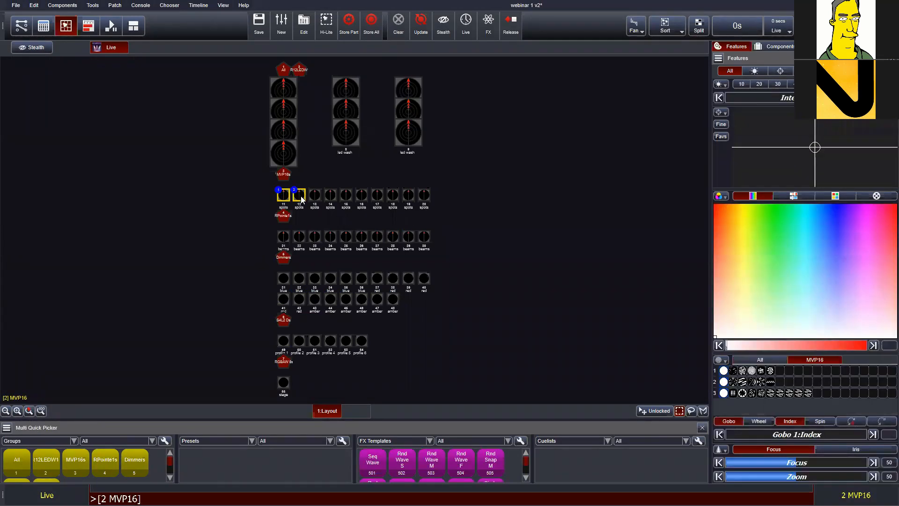
click(29, 410)
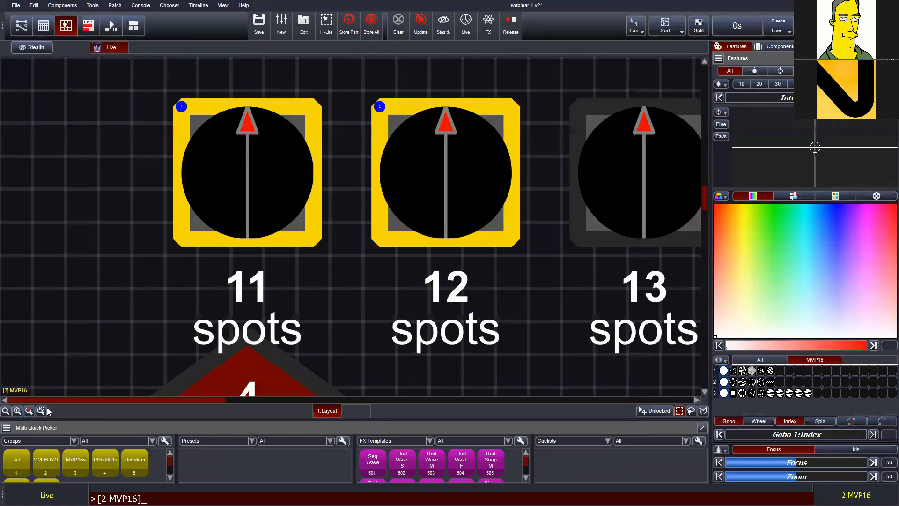
click(41, 410)
- Zoom to the selected profile fixtures 49 to 54, fit the whole layout back in view, and deselect them
drag(231, 356, 369, 341)
click(28, 410)
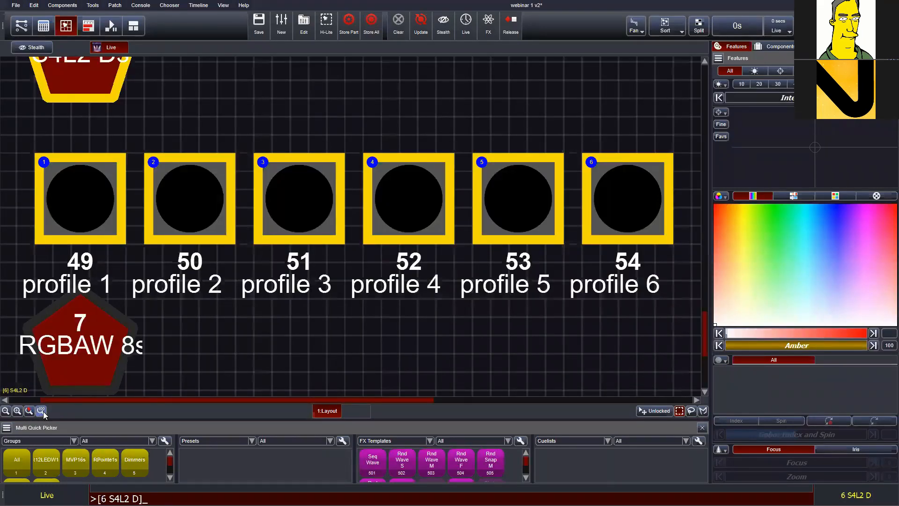
click(43, 411)
click(125, 314)
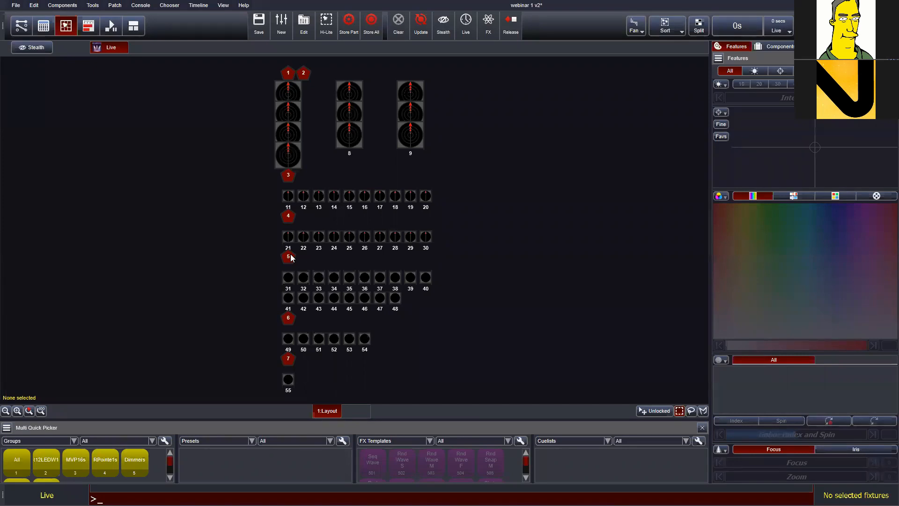
- Try full intensity and a blue colour on fixtures 11 to 55, and clear the live values
drag(231, 380, 491, 200)
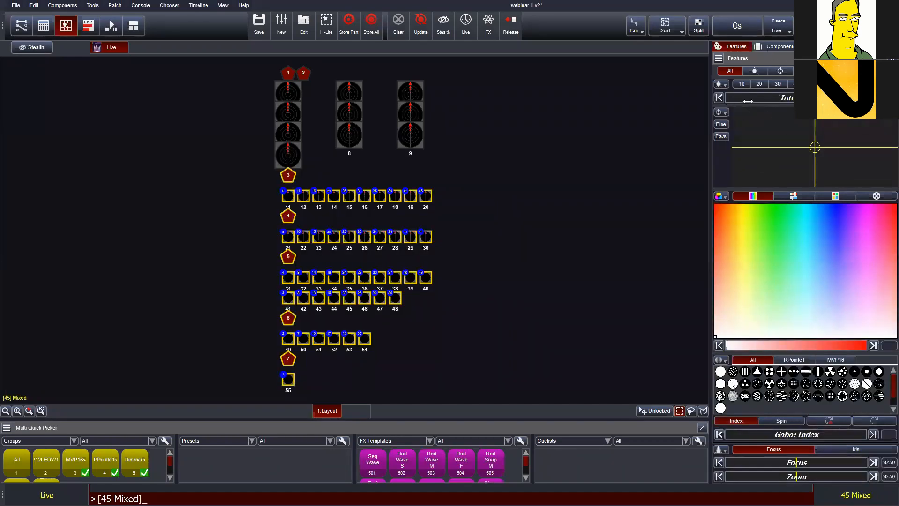
drag(729, 99, 795, 98)
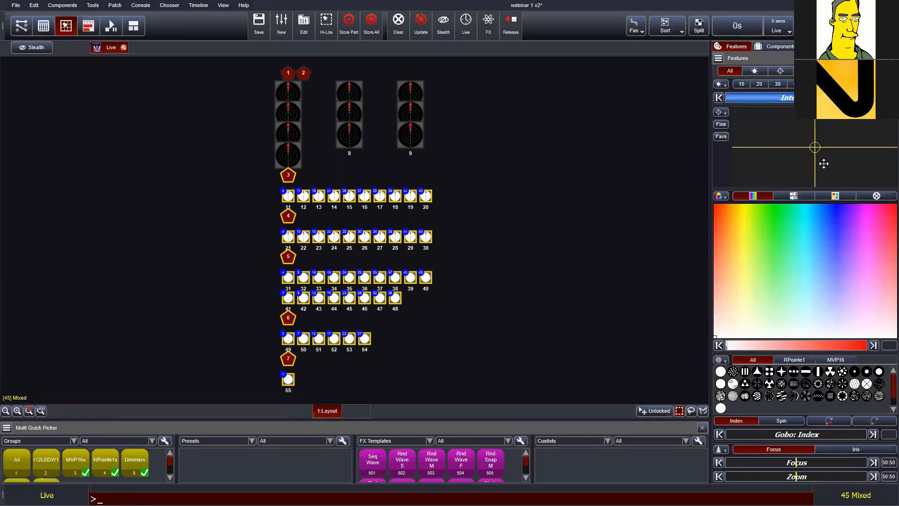
drag(822, 160, 825, 191)
drag(830, 230, 833, 206)
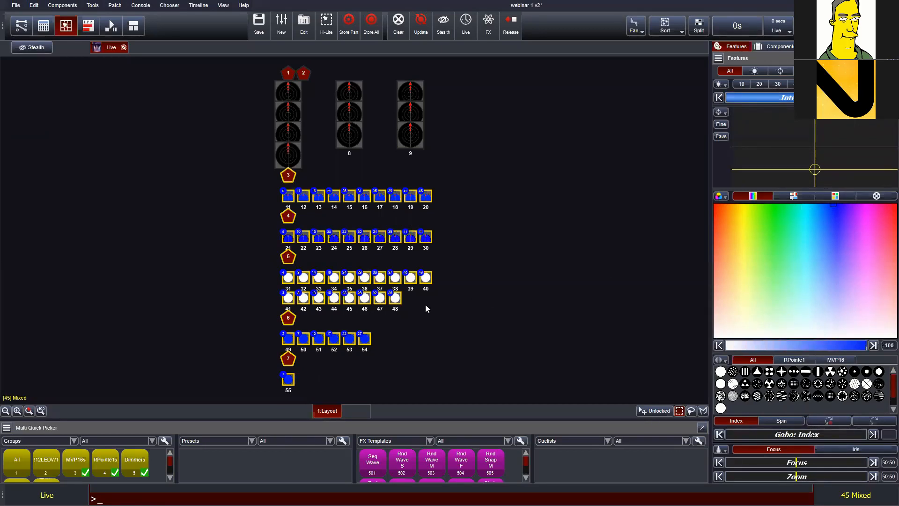
click(478, 214)
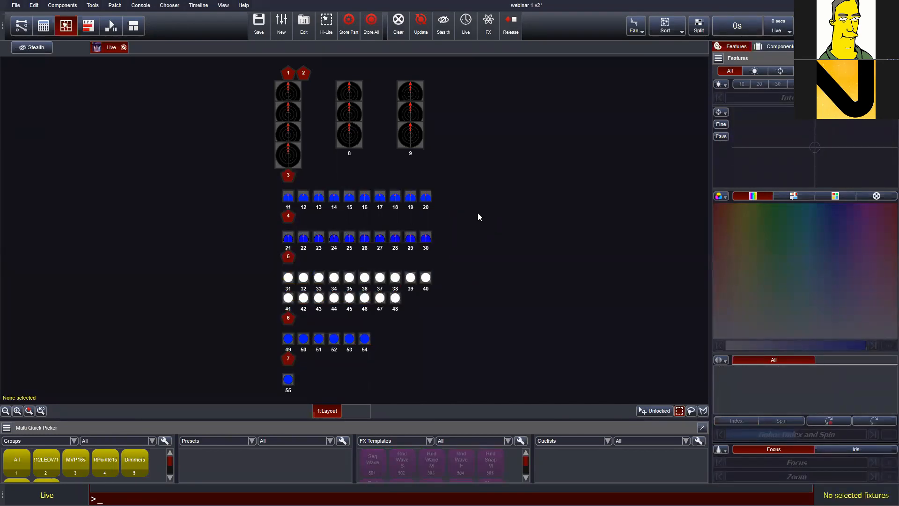
click(398, 22)
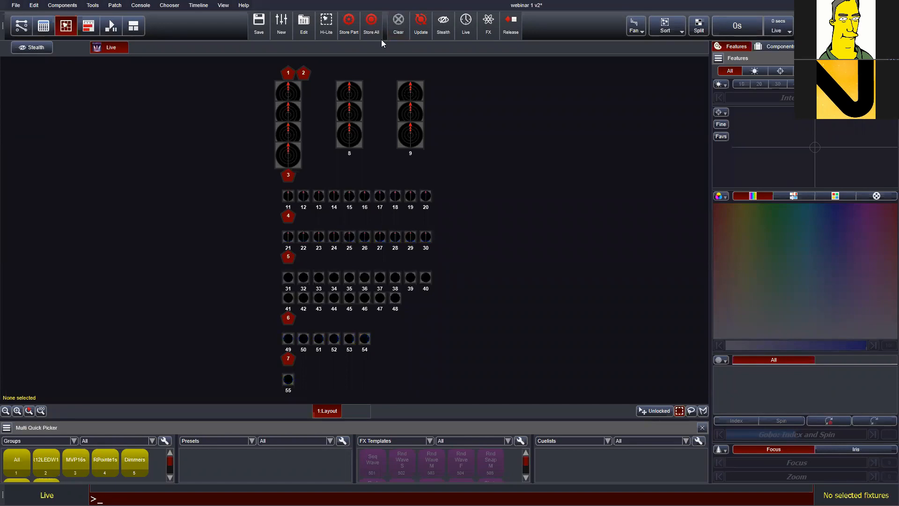
- Move fixtures 31 to 55 to the right of the moving lights and place the Dimmers group icon above them
scroll(183, 280, up, 2)
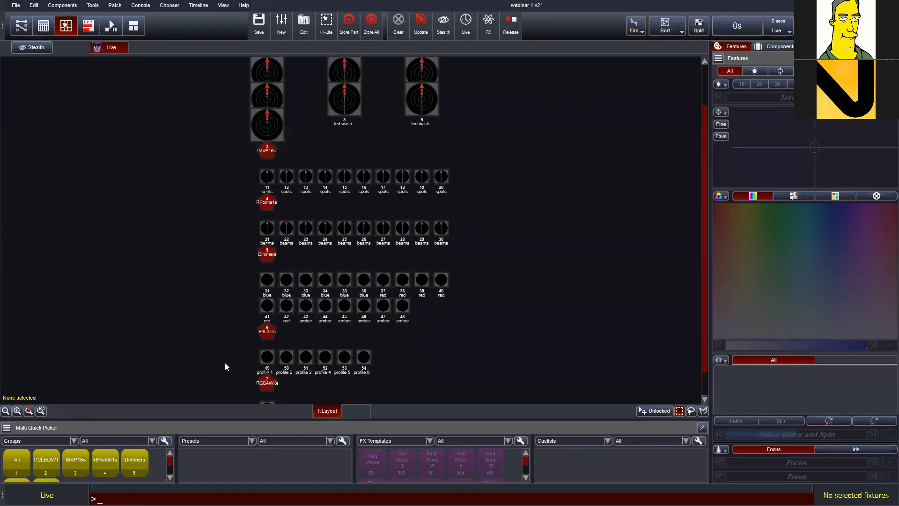
scroll(234, 360, down, 1)
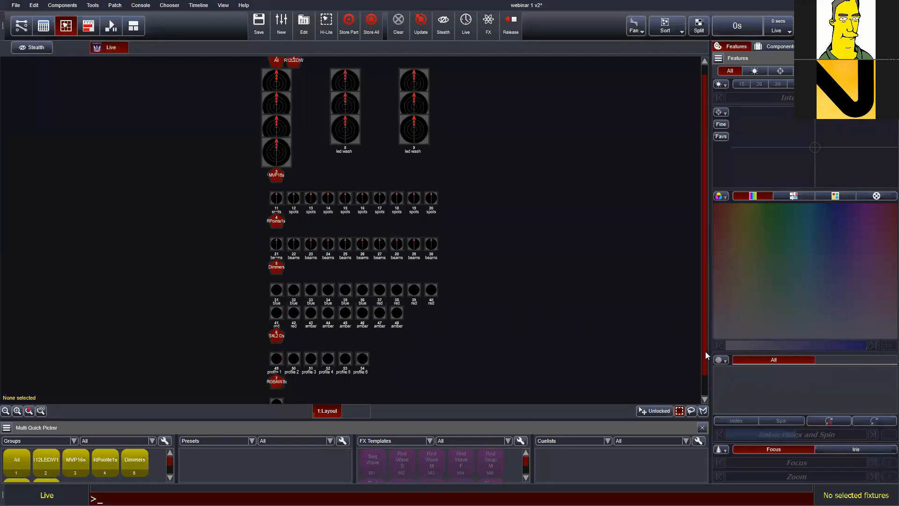
drag(706, 352, 696, 383)
drag(235, 387, 499, 258)
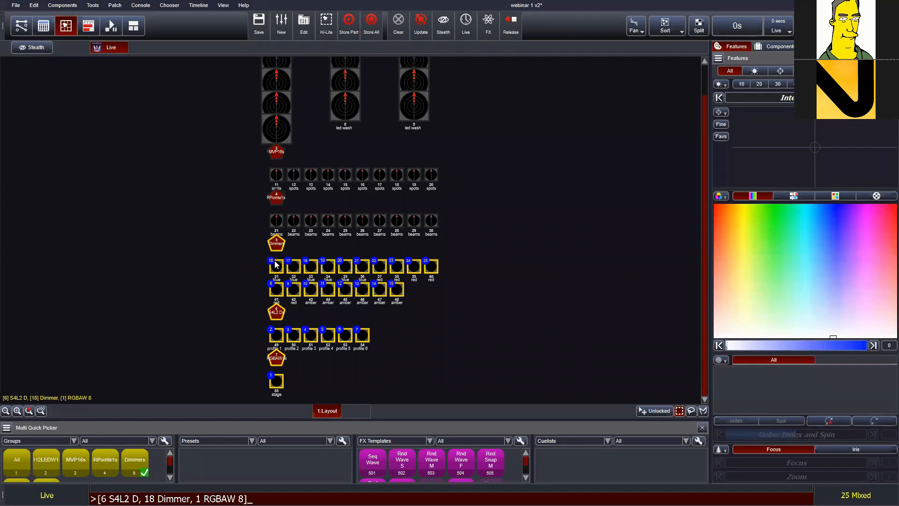
drag(278, 267, 328, 112)
click(229, 273)
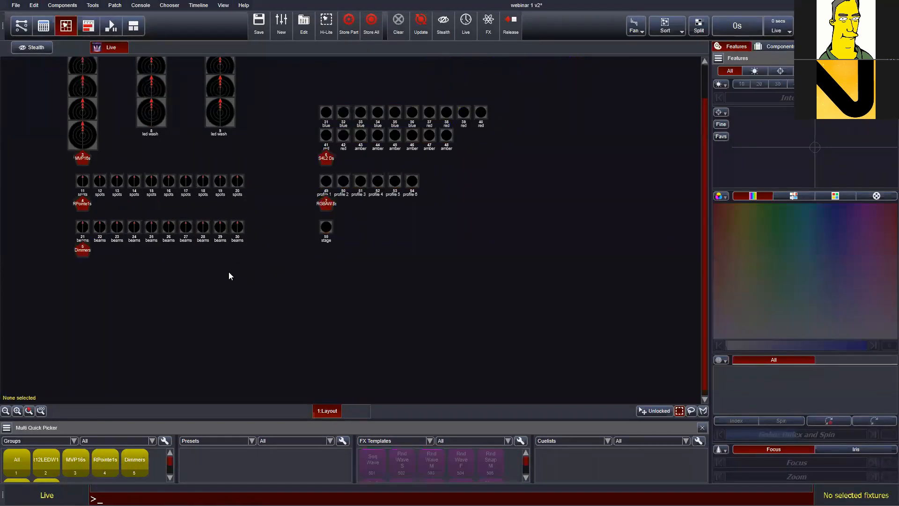
drag(88, 248, 348, 76)
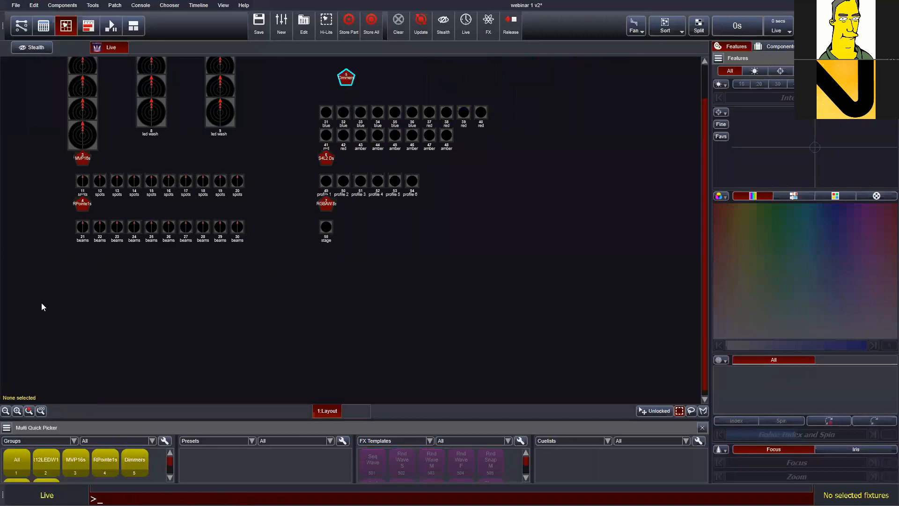
click(41, 411)
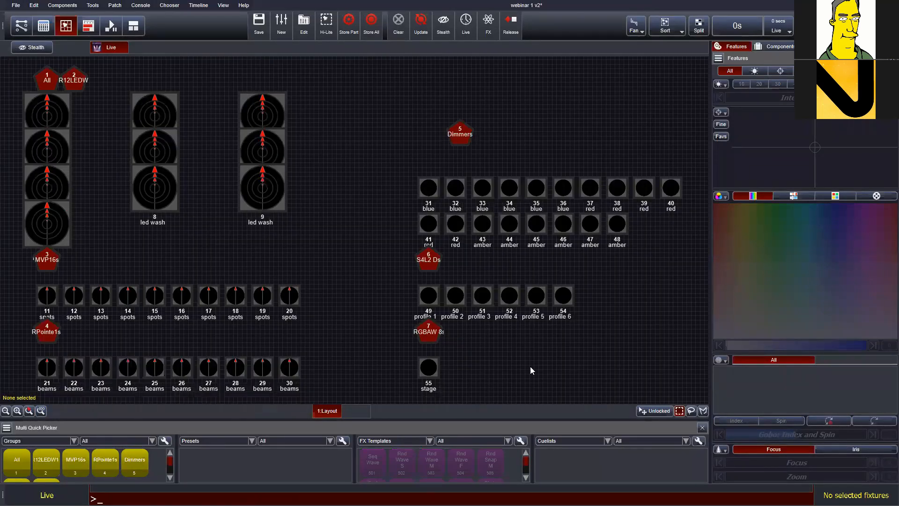
- Open the layout management settings and rename the existing layout as moving
right_click(354, 126)
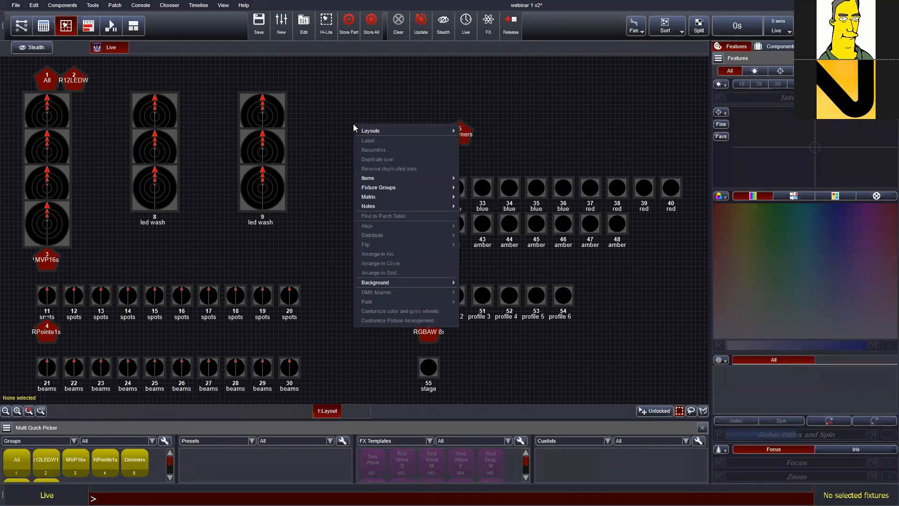
mouse_move(396, 130)
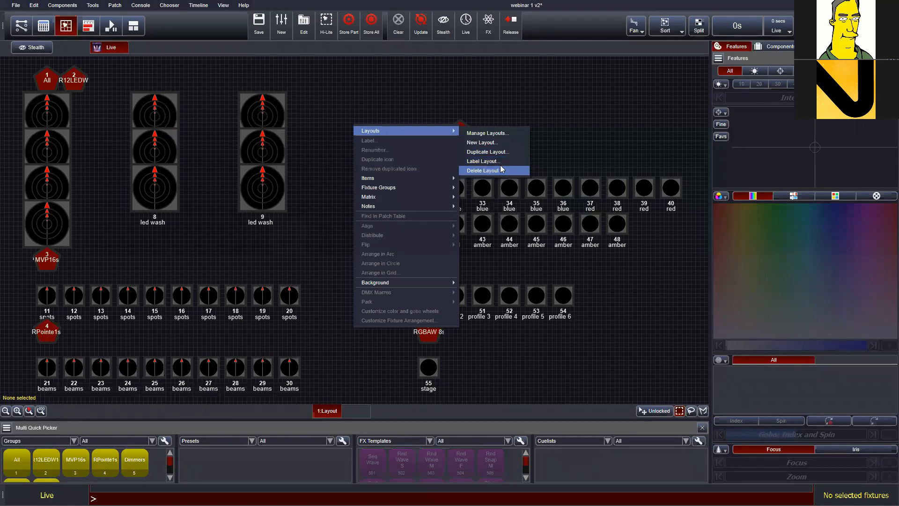
click(483, 135)
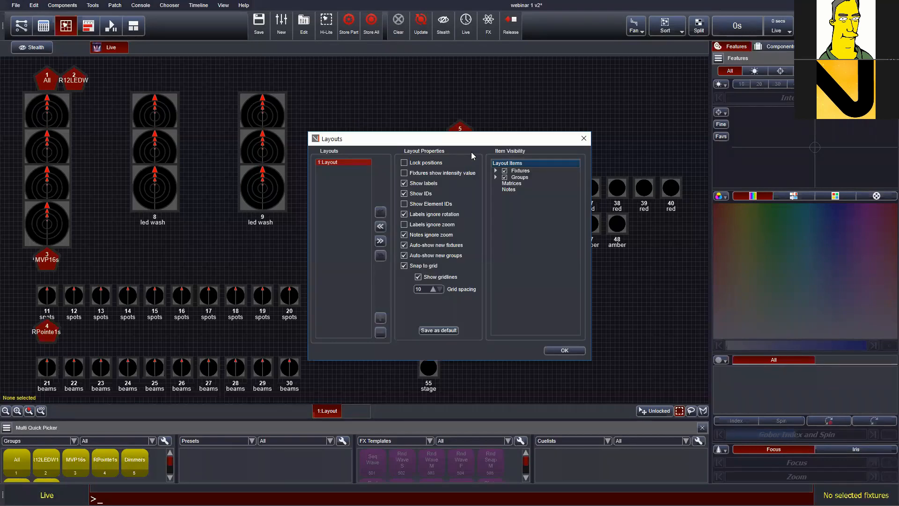
click(354, 162)
double_click(333, 162)
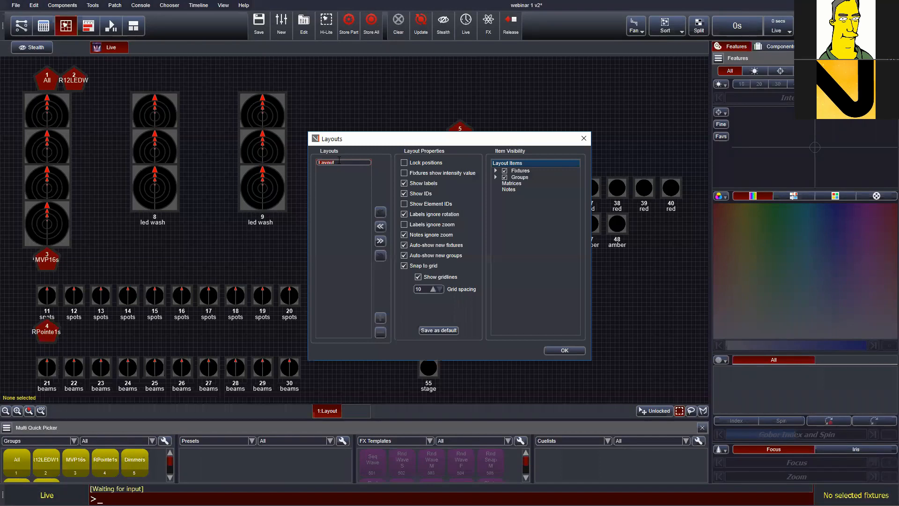
text(moving)
key(Return)
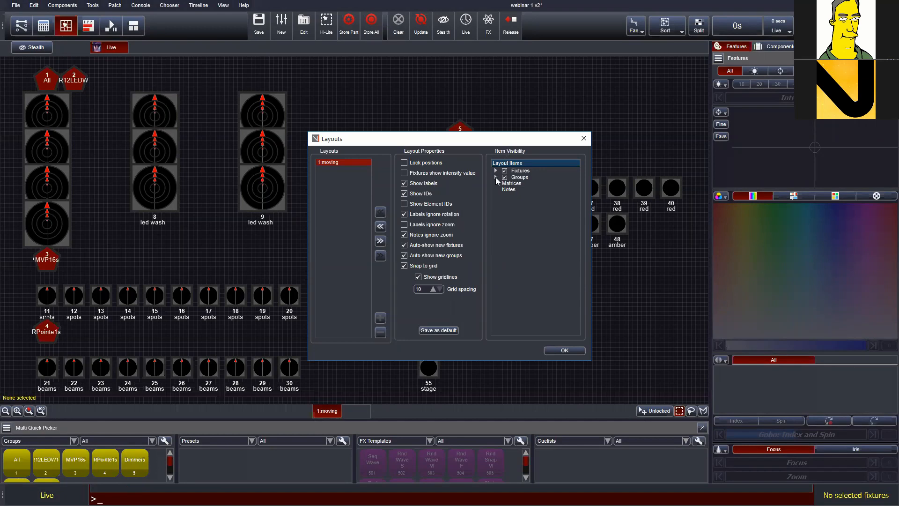
- Expand the fixtures and groups in the moving layout's item visibility and examine the individual Robin Pointe Mode 1 fixtures
click(495, 177)
click(495, 170)
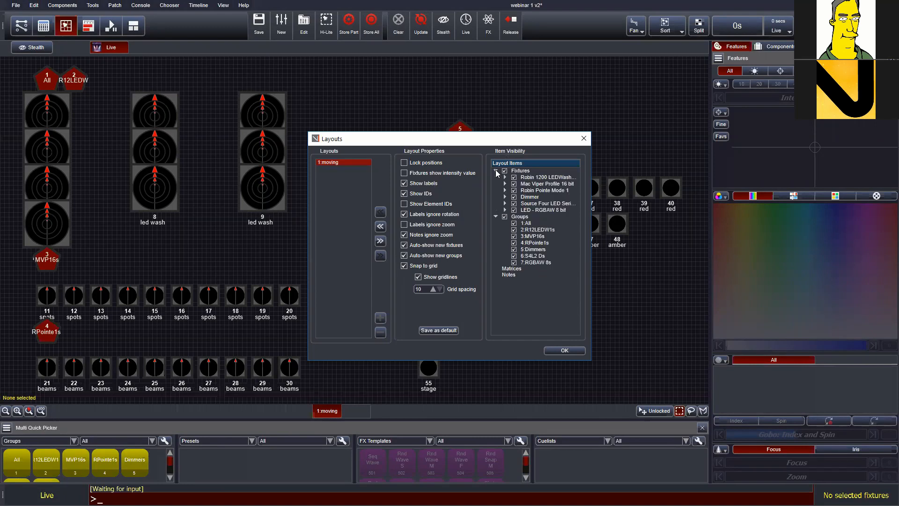
drag(491, 143, 382, 85)
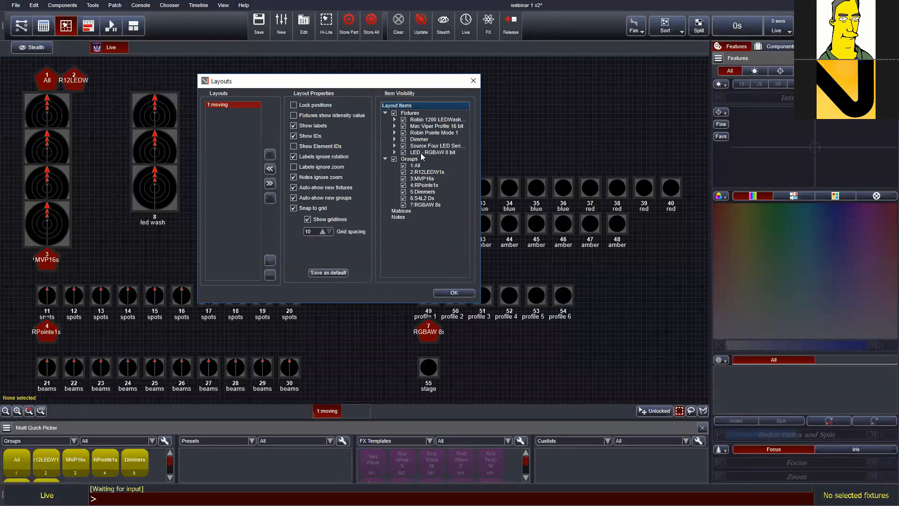
click(394, 132)
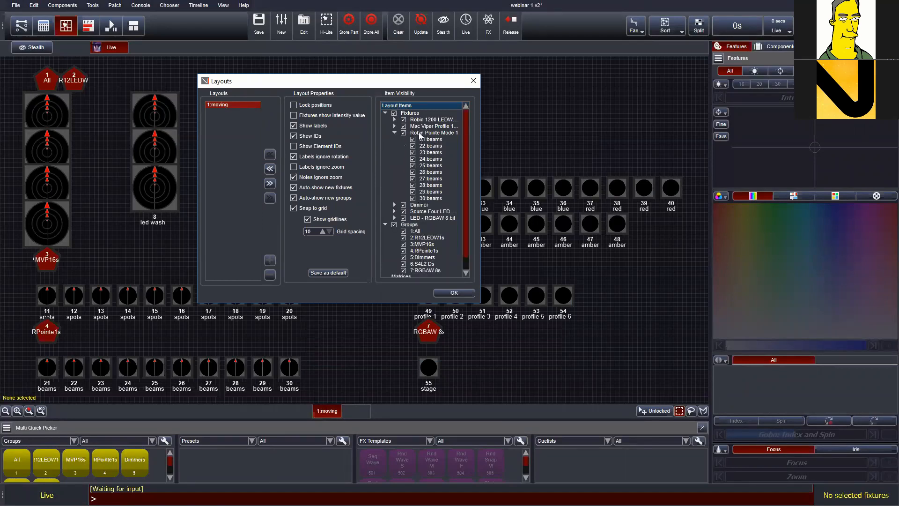
click(395, 133)
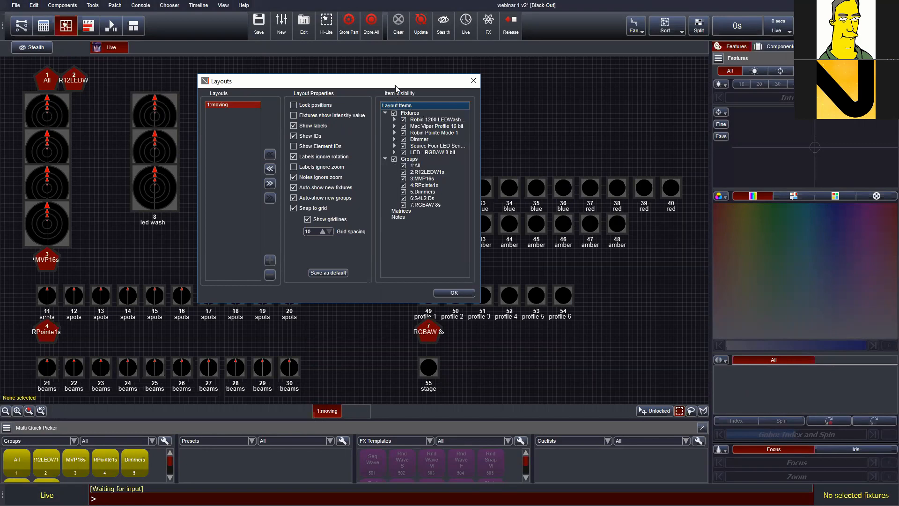
drag(396, 85, 295, 93)
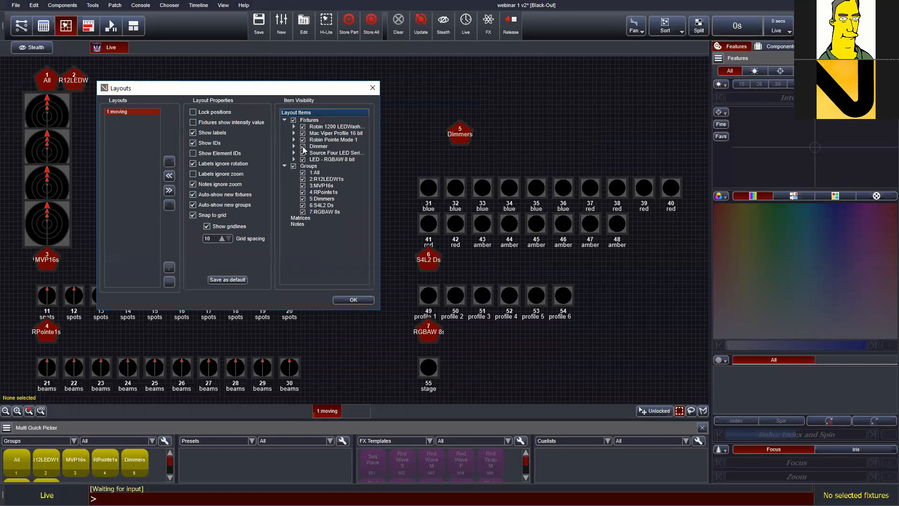
- Hide the Dimmer fixtures, the Source Four LED fixtures and all groups from the moving layout
click(303, 146)
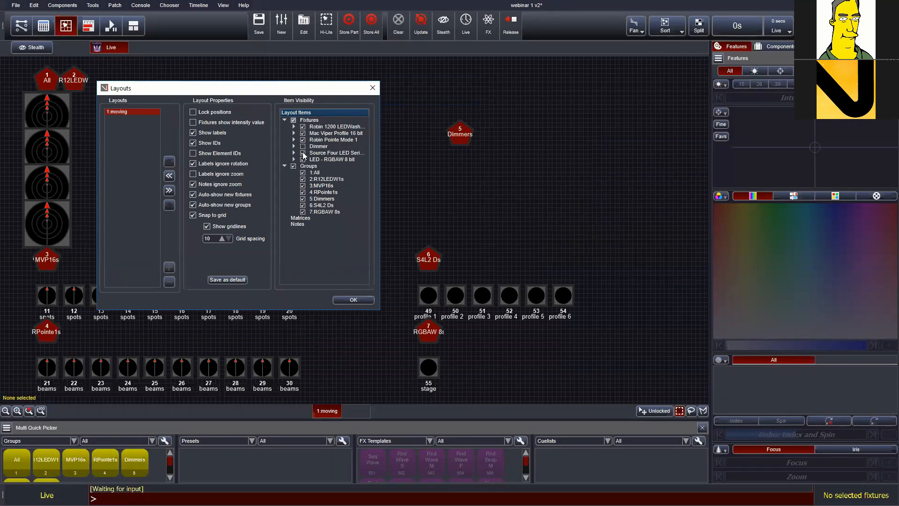
click(303, 154)
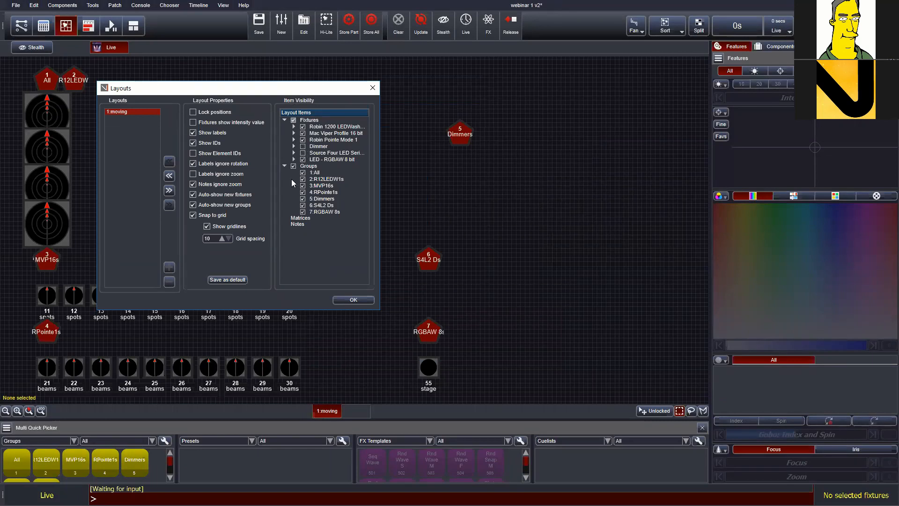
click(292, 166)
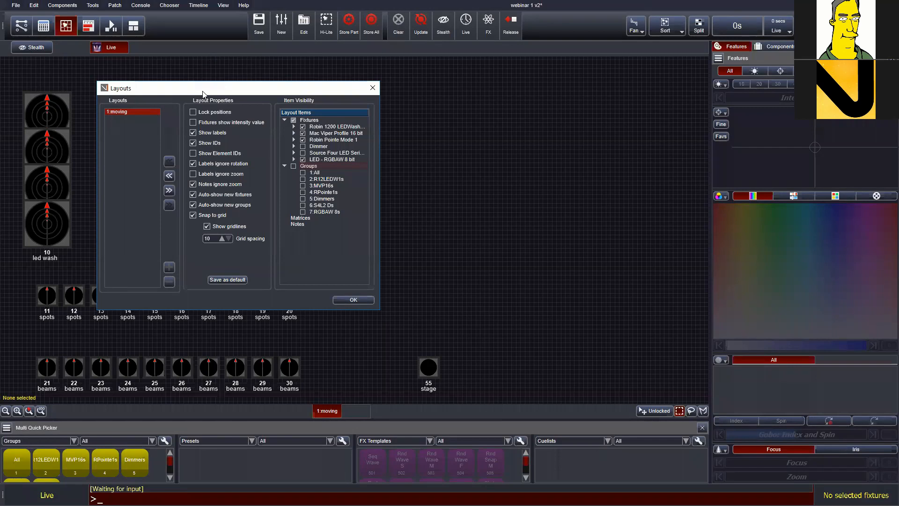
- Try showing the MVP16s, Dimmers and RGBAW 8s groups and the Dimmer fixtures in the moving layout, and hide them again
drag(203, 94, 214, 104)
click(315, 195)
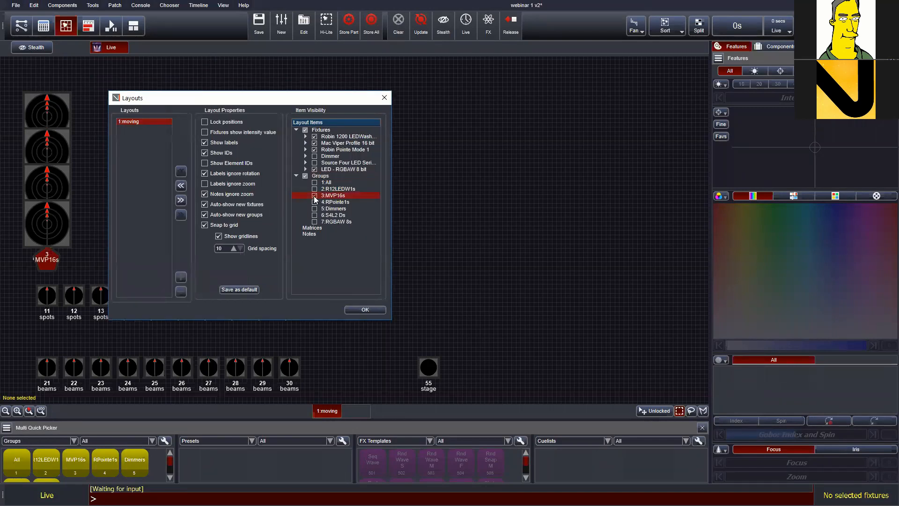
click(314, 208)
click(314, 222)
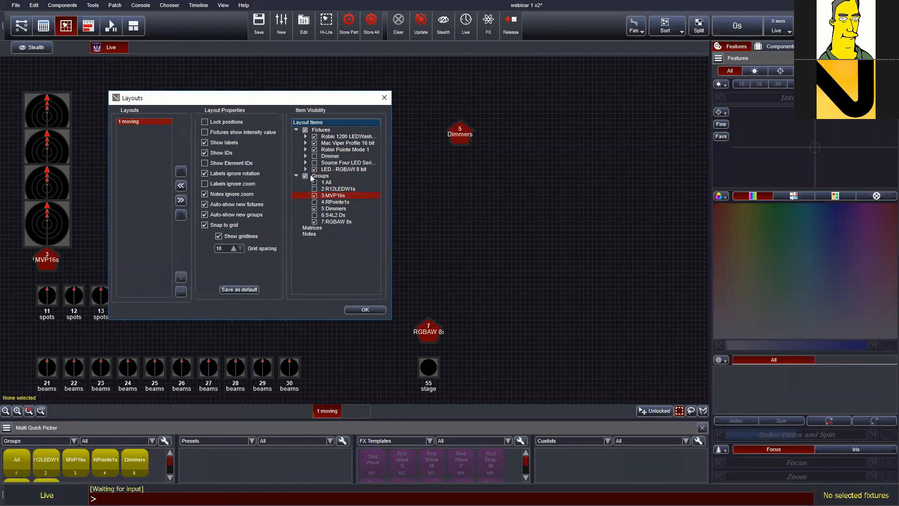
click(314, 156)
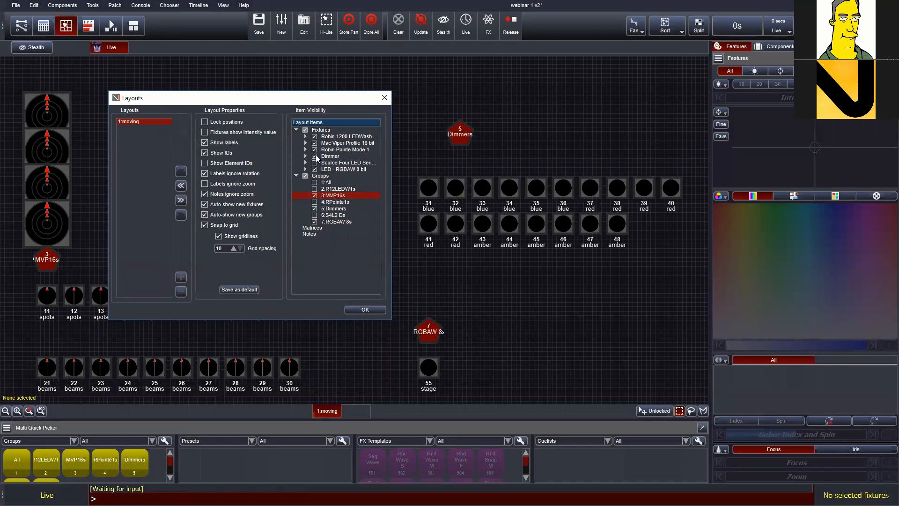
click(314, 157)
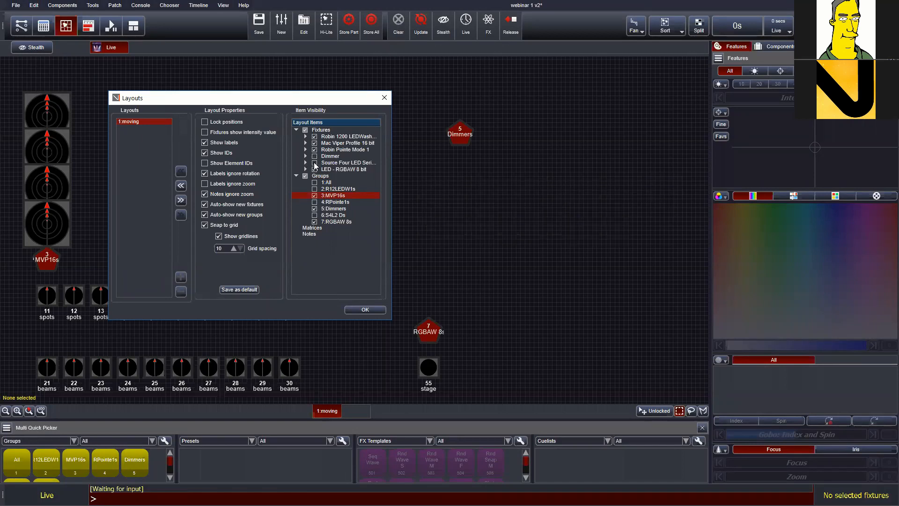
click(303, 176)
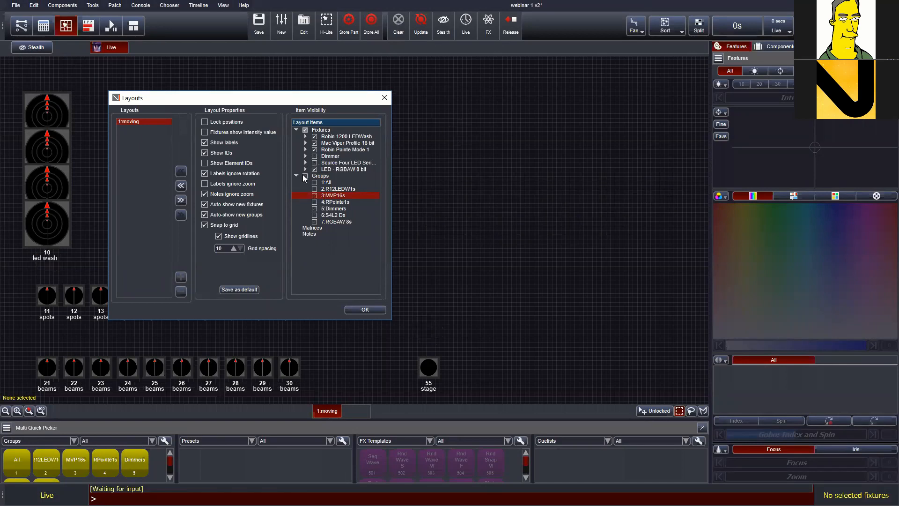
- Hide the LED - RGBAW 8 bit fixture and keep the Source Four LED fixtures hidden in the moving layout
click(315, 163)
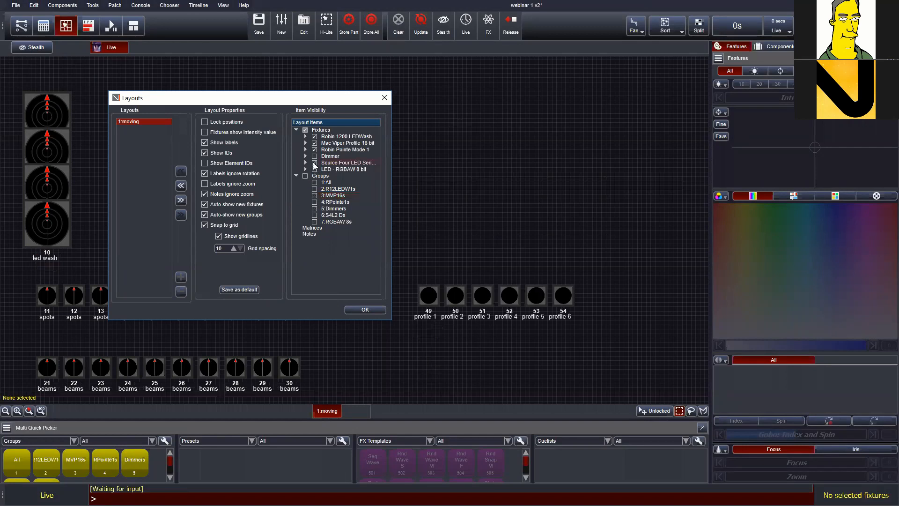
click(314, 163)
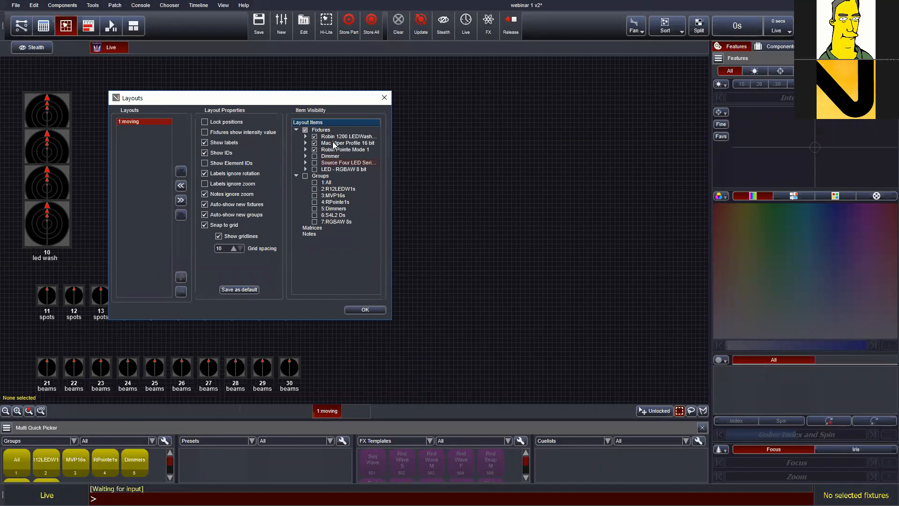
- Add a second layout and name it dimmers and parcans
click(182, 278)
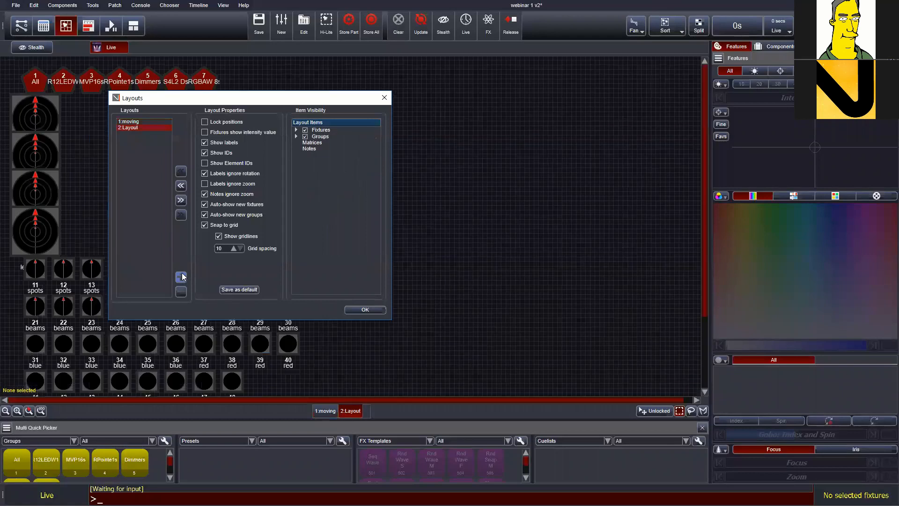
double_click(135, 127)
text(dimmers and l)
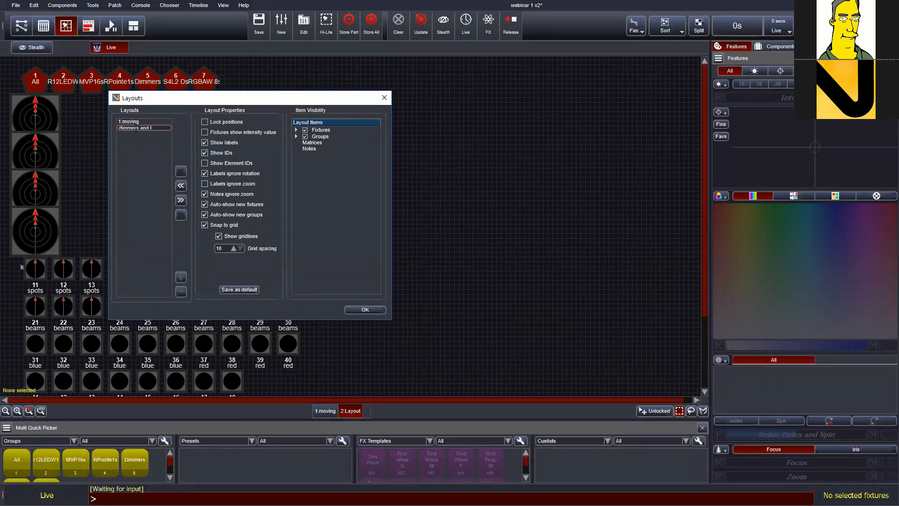
text(arcans)
- Hide all groups and fixtures in the dimmers and parcans layout except the Dimmer and Source Four LED fixtures, and accept the layout settings
click(296, 137)
click(296, 129)
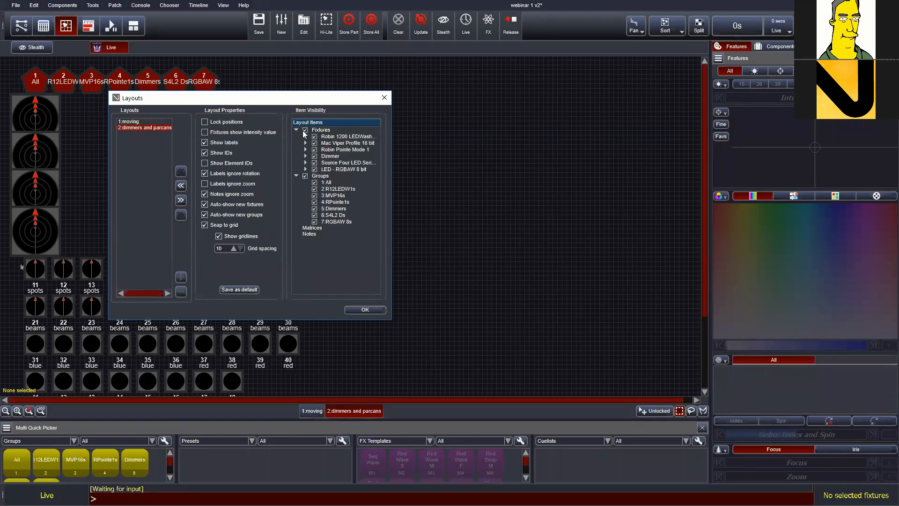
click(306, 175)
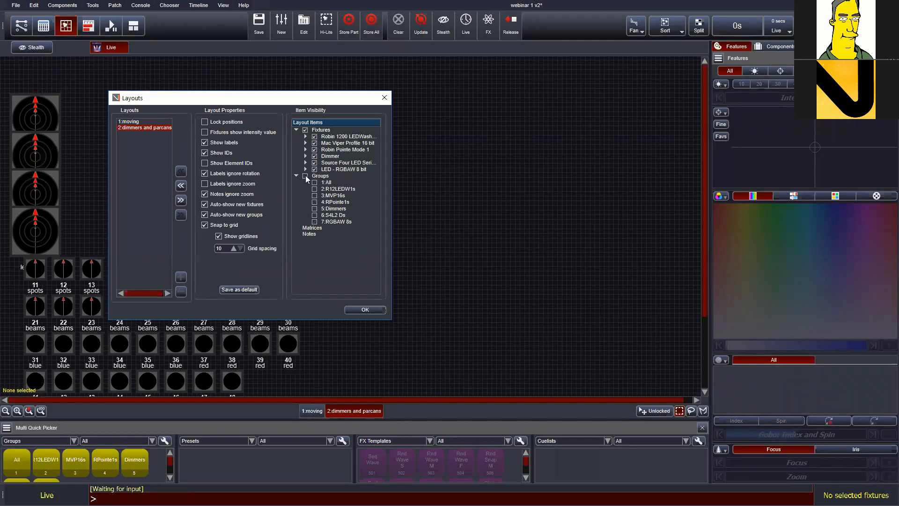
click(305, 129)
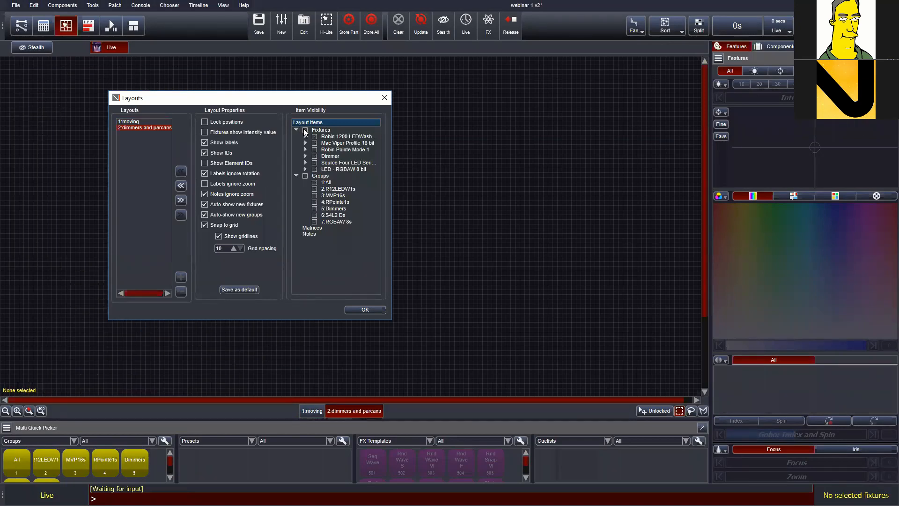
click(315, 157)
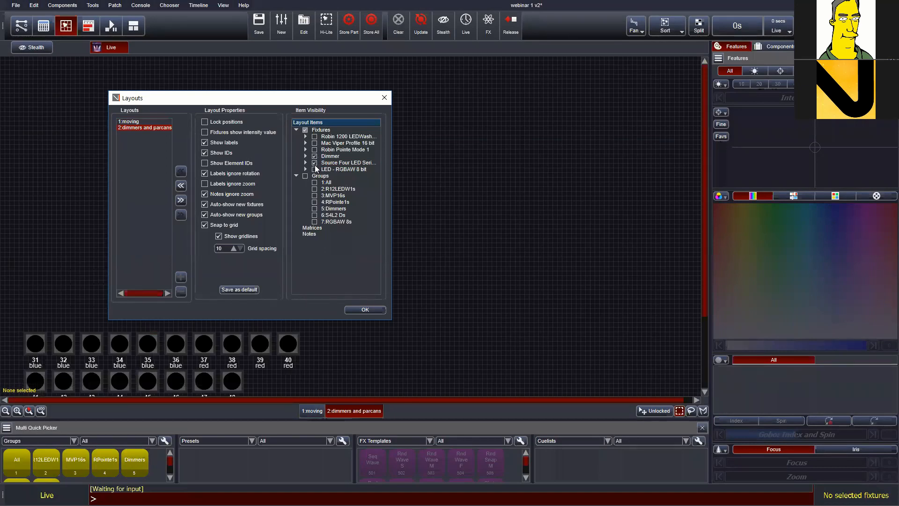
click(373, 311)
- Fit the contents of both layouts in view and return to the dimmers and parcans layout
click(39, 412)
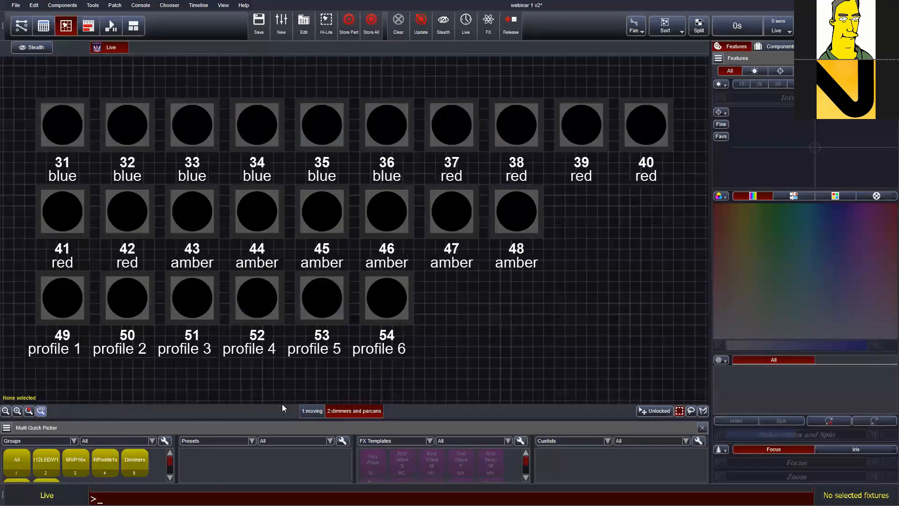
click(312, 411)
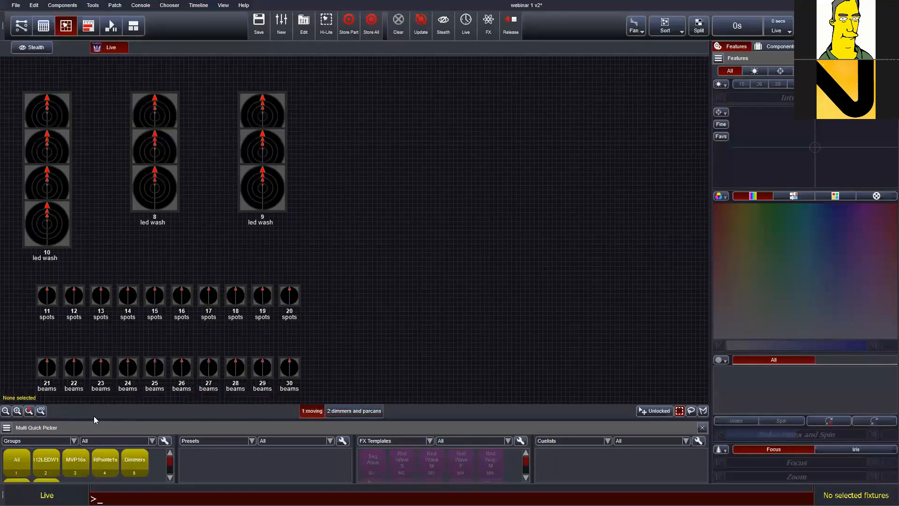
click(41, 411)
click(346, 411)
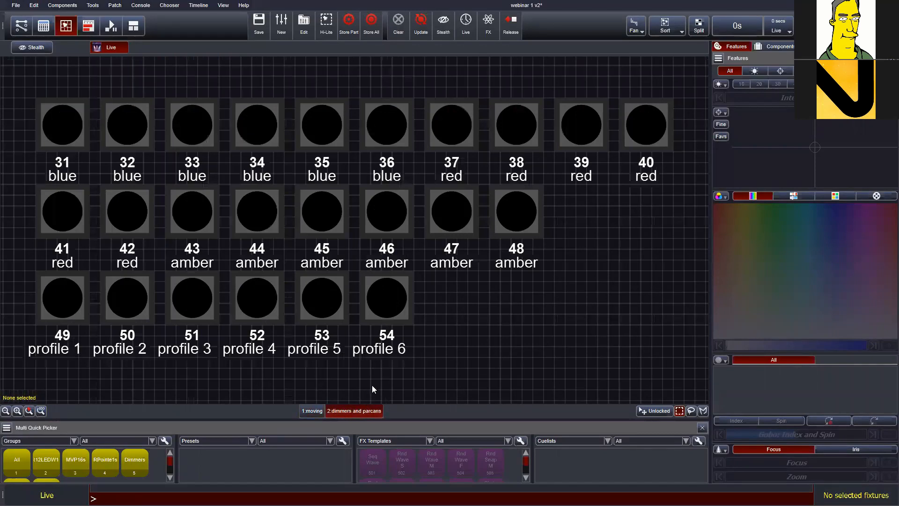
- Move the blue fixtures 31 to 36 up and to the left, away from the other dimmers
scroll(372, 376, down, 7)
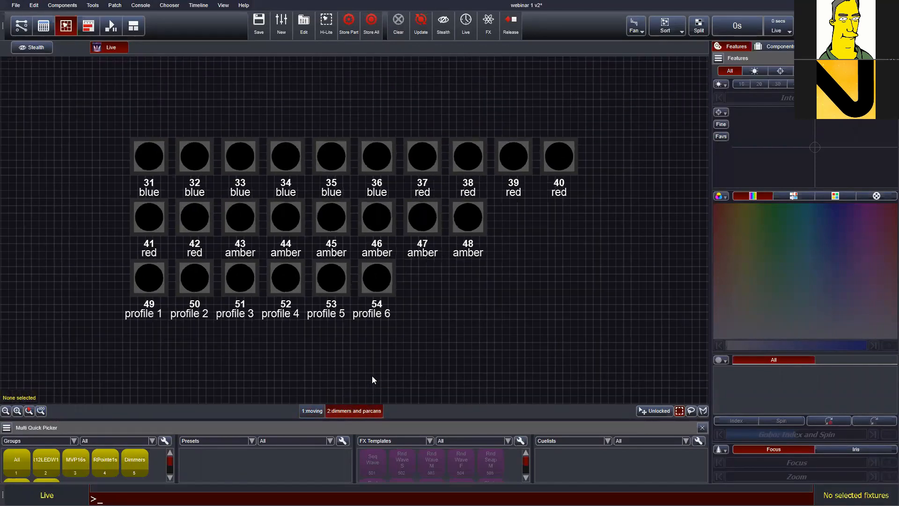
scroll(372, 376, down, 4)
drag(155, 163, 189, 86)
click(241, 159)
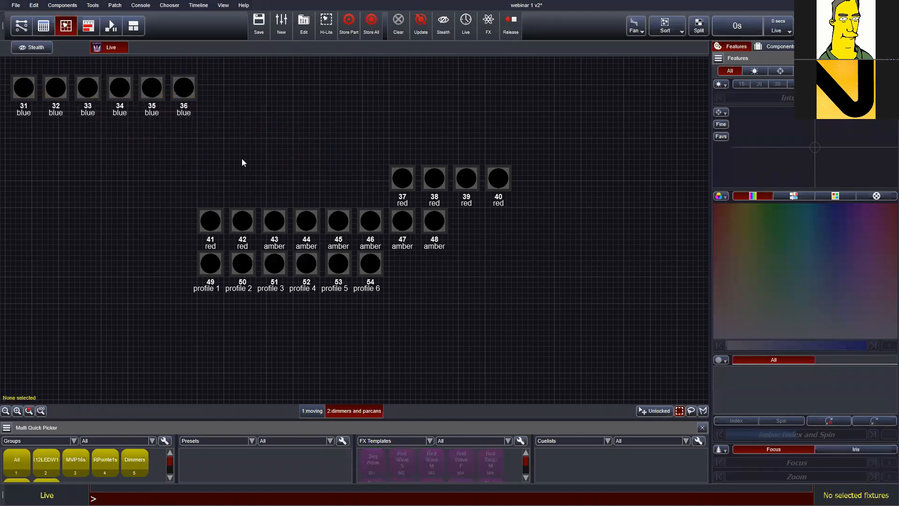
- Move the red fixtures 37 to 42 into one row on the right and place the amber fixtures 43 to 48 below them
drag(190, 192, 554, 169)
click(461, 205)
drag(243, 218, 516, 260)
drag(280, 266, 503, 277)
drag(430, 272, 626, 348)
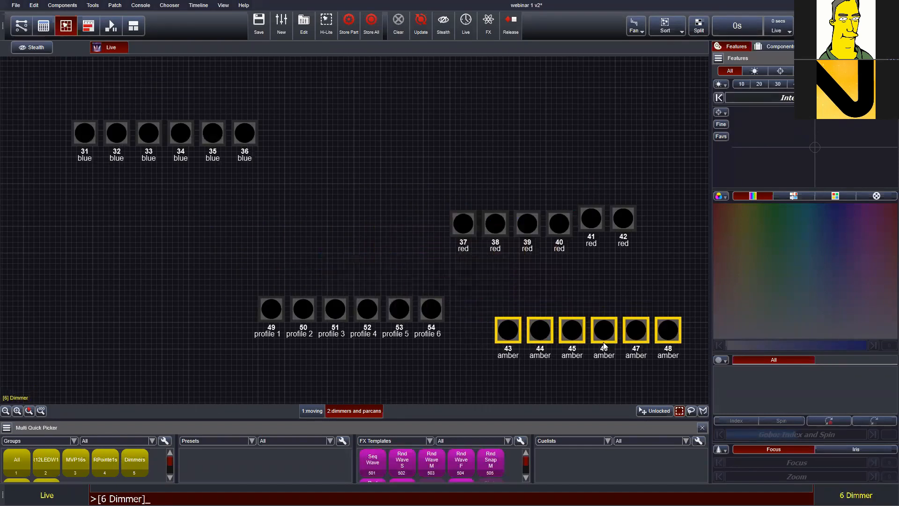
click(597, 367)
- Move the profile fixtures 49 to 54 to the left, below the blue fixtures, and deselect them
drag(172, 294, 423, 311)
drag(402, 323, 248, 351)
click(300, 286)
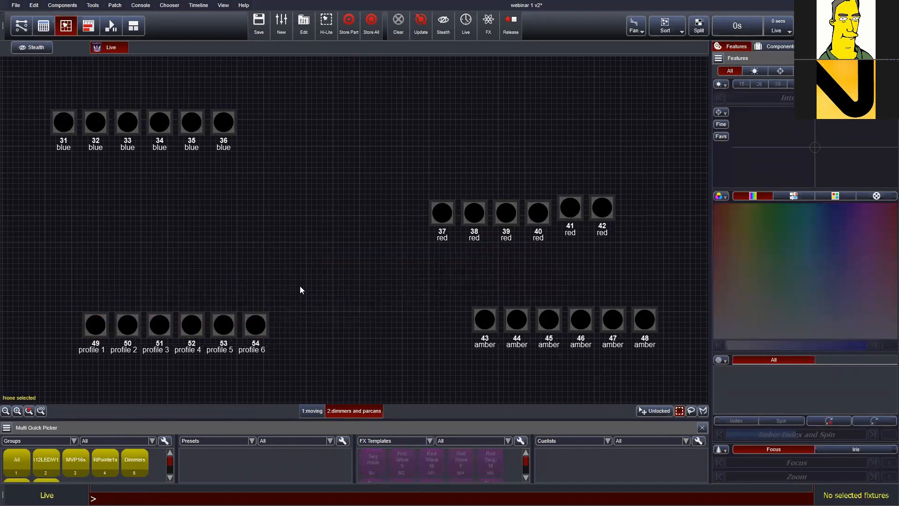
- Arrange the blue fixtures 31 to 36 in an arc
drag(52, 108, 246, 135)
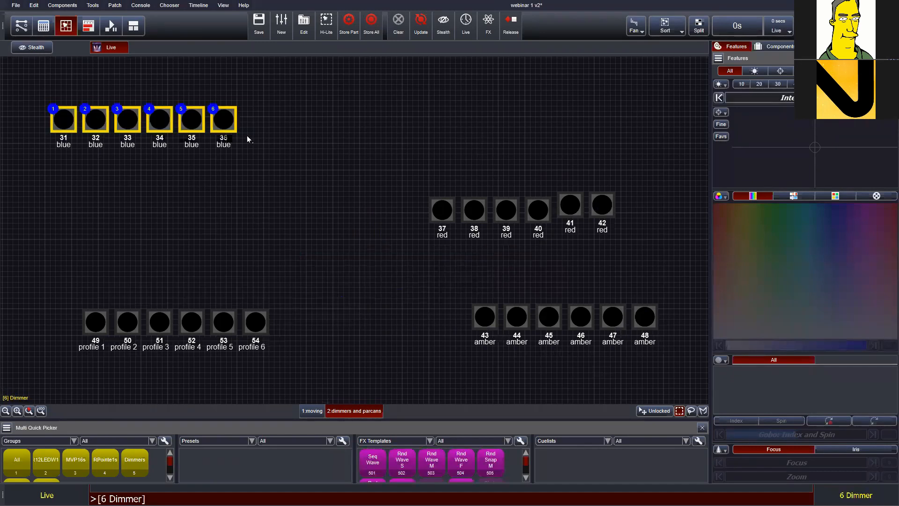
right_click(256, 122)
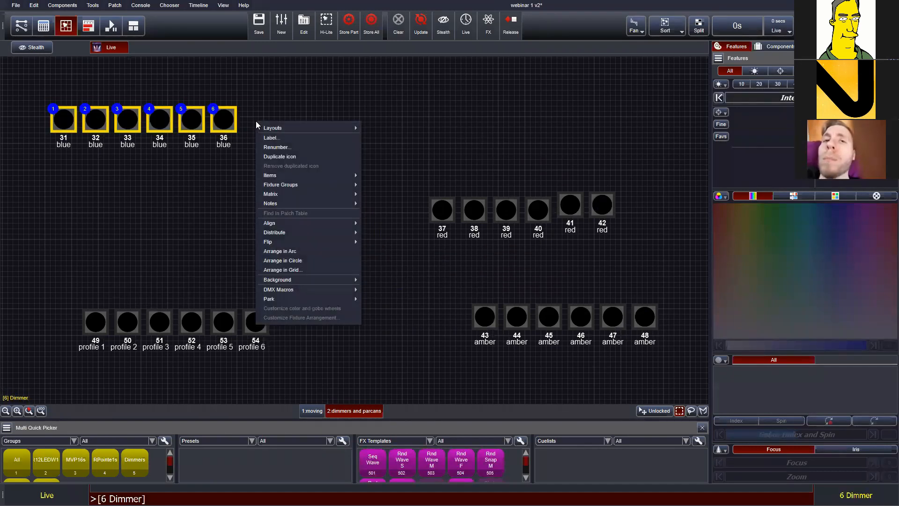
click(285, 254)
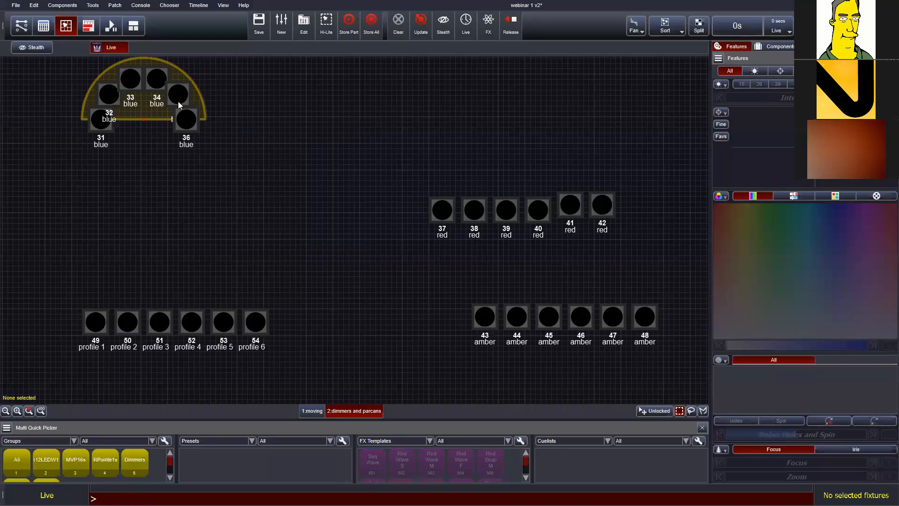
- Enlarge the arc of the blue fixtures 31 to 36 and adjust the angle of its end
scroll(136, 122, up, 1)
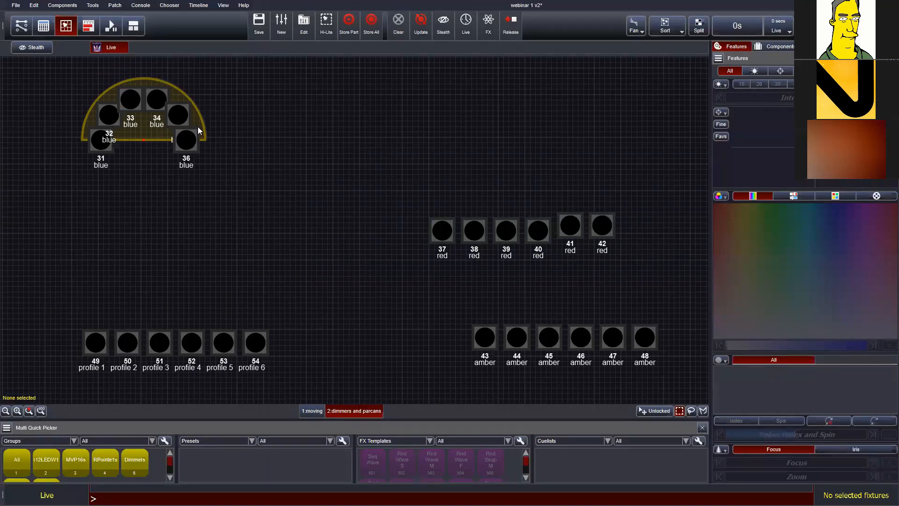
drag(198, 127, 193, 149)
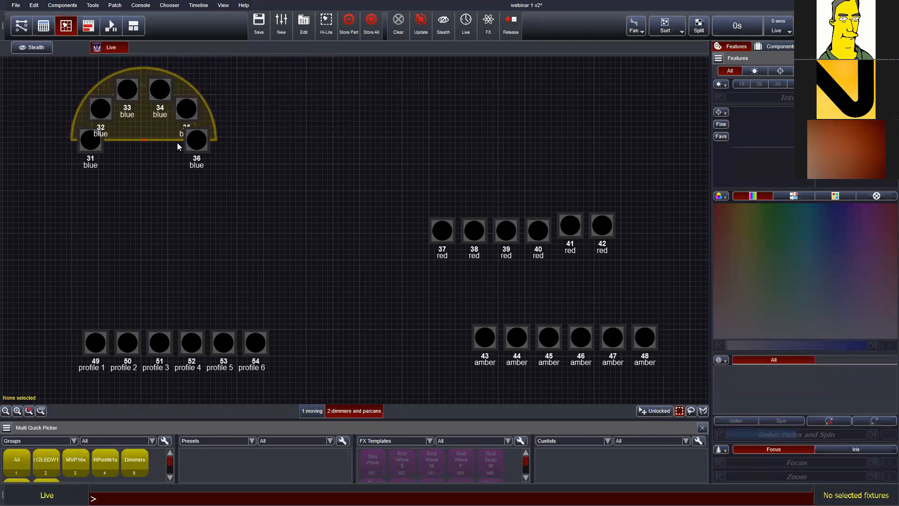
scroll(166, 136, up, 1)
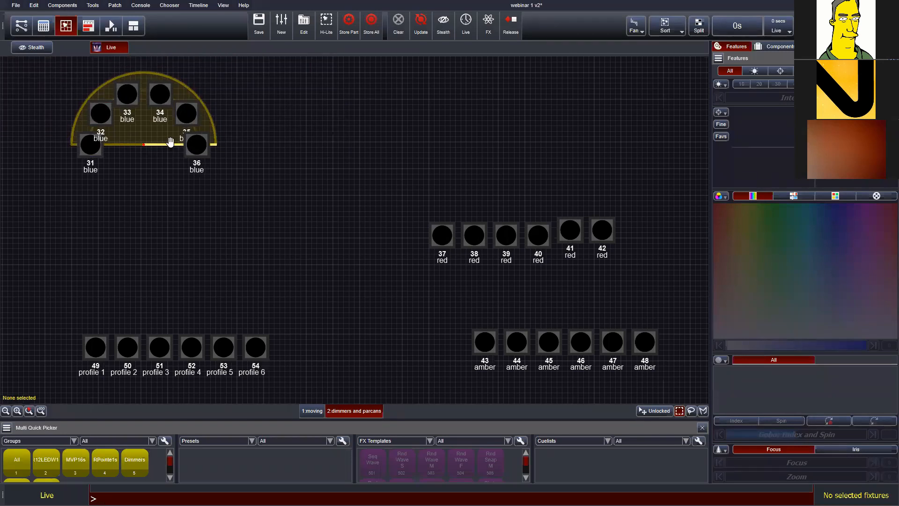
drag(170, 142, 291, 139)
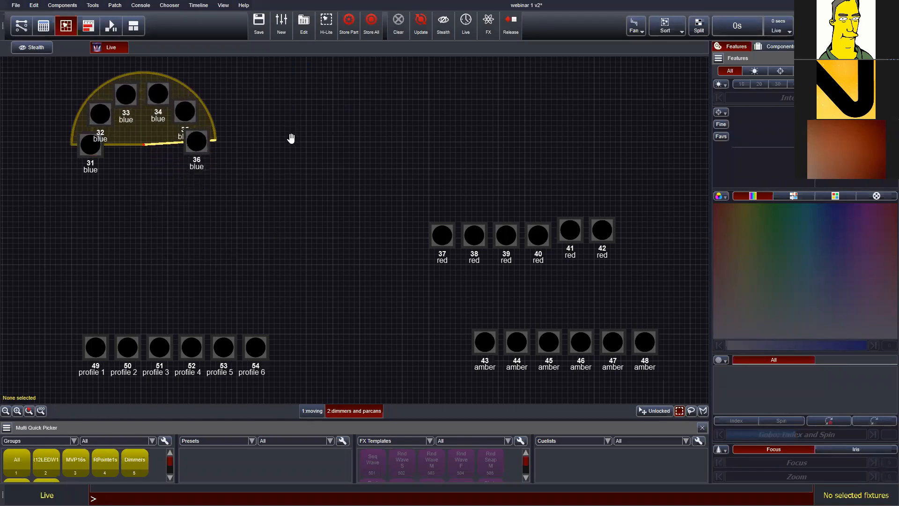
- Arrange the blue fixtures 31 to 36 in a grid of 2 rows sorted by user ID
drag(66, 191, 224, 80)
right_click(163, 95)
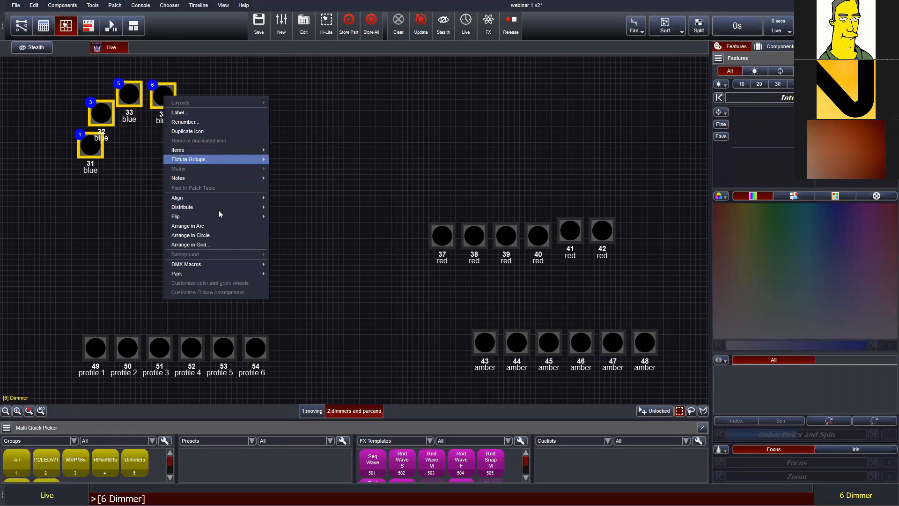
click(219, 244)
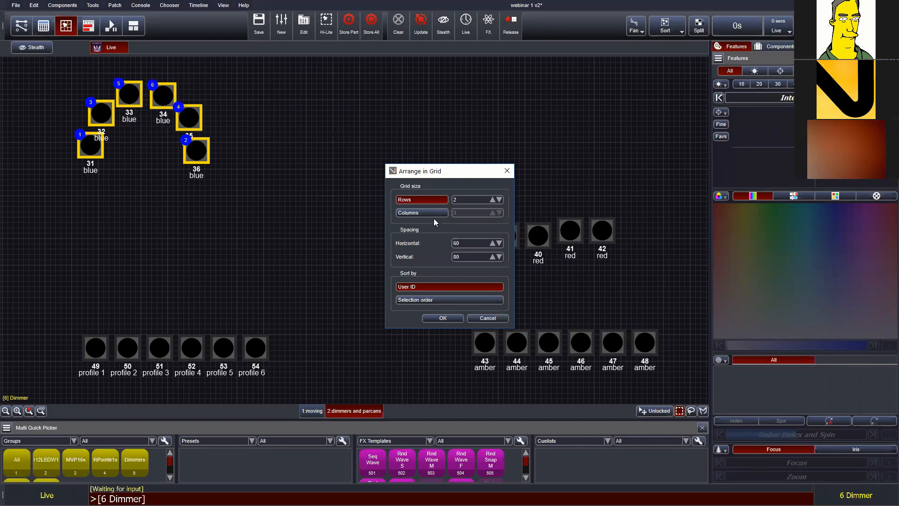
click(447, 319)
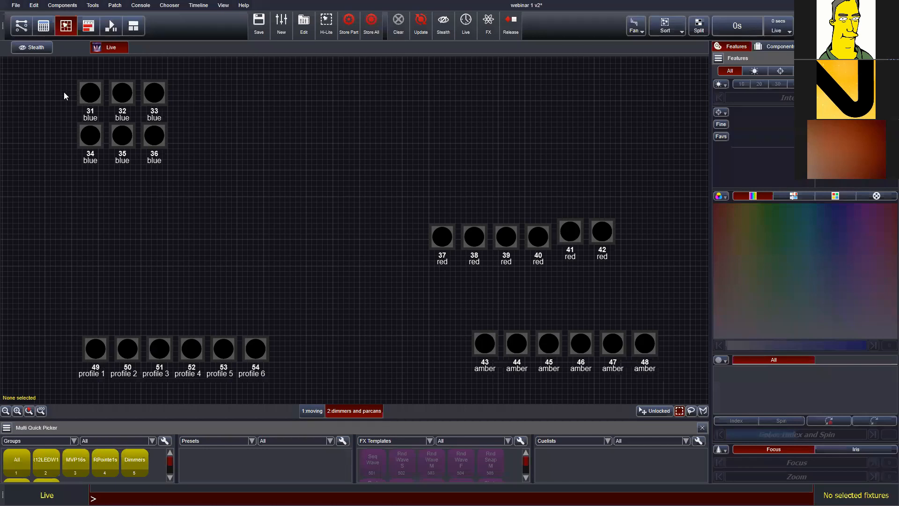
- Set the icon colour of the blue fixtures 31 to 36 to a deep blue
drag(68, 68, 161, 143)
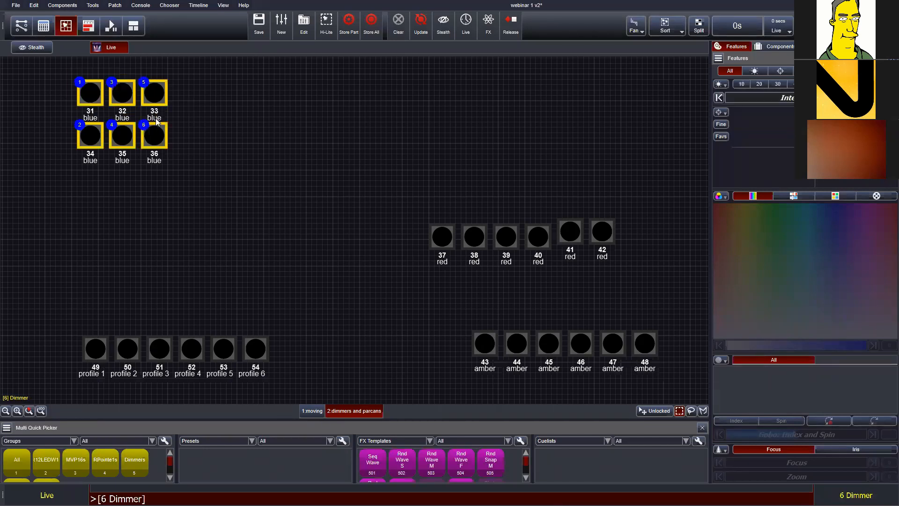
right_click(158, 89)
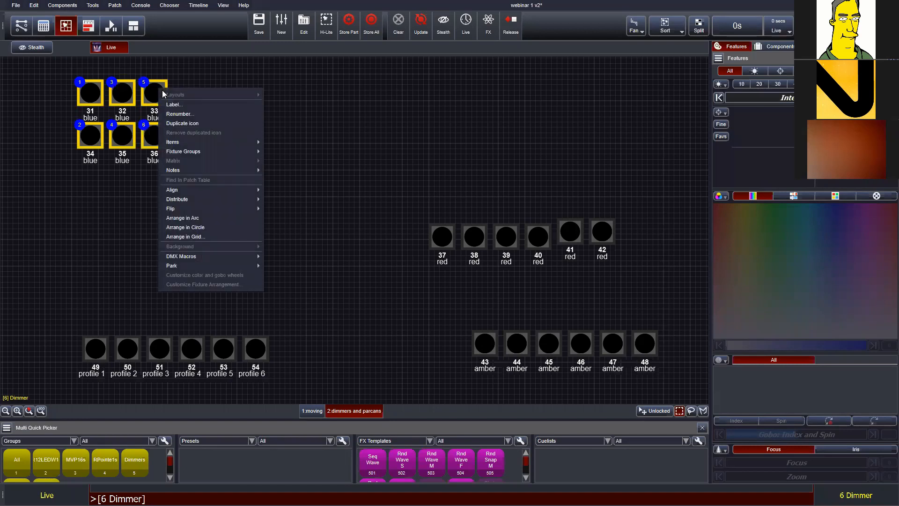
mouse_move(249, 143)
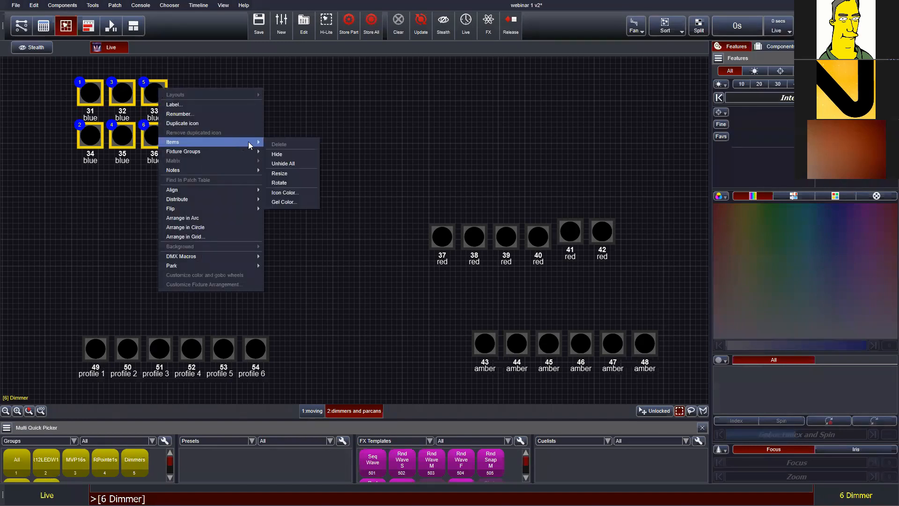
click(294, 192)
click(378, 221)
drag(388, 219, 405, 176)
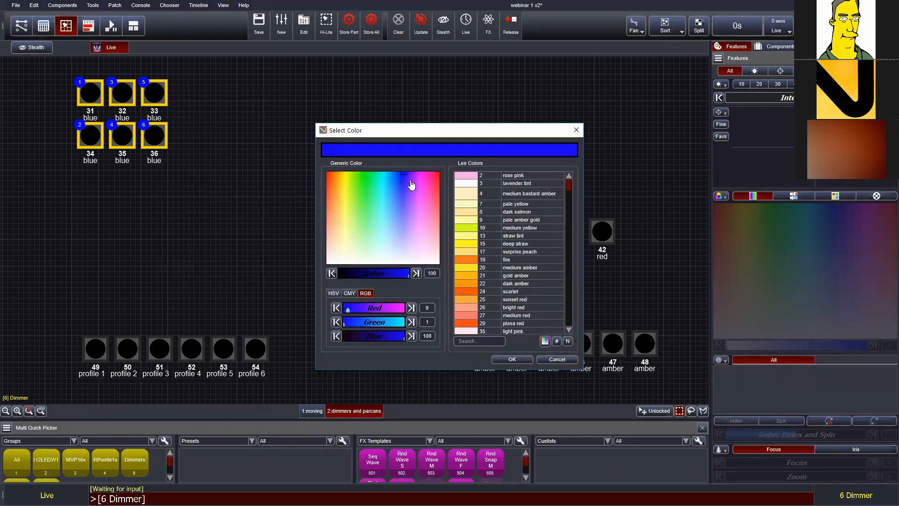
click(524, 361)
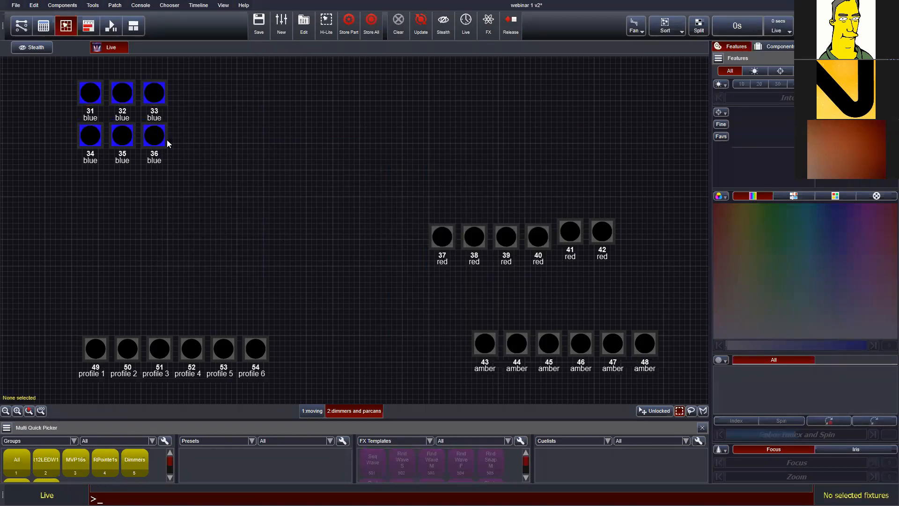
- Raise the intensity of fixtures 31 to 36, set their gel colour to a lighter blue, and clear the programmer
drag(51, 178, 179, 87)
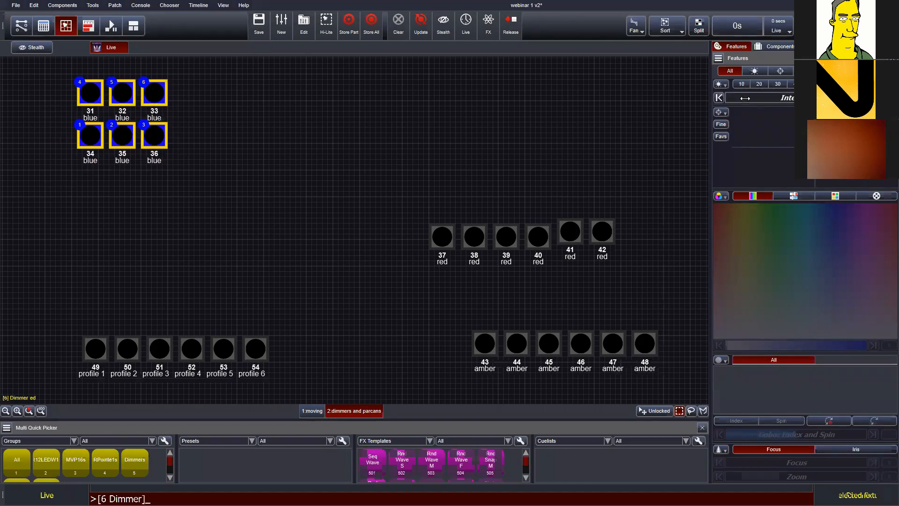
drag(744, 98, 864, 98)
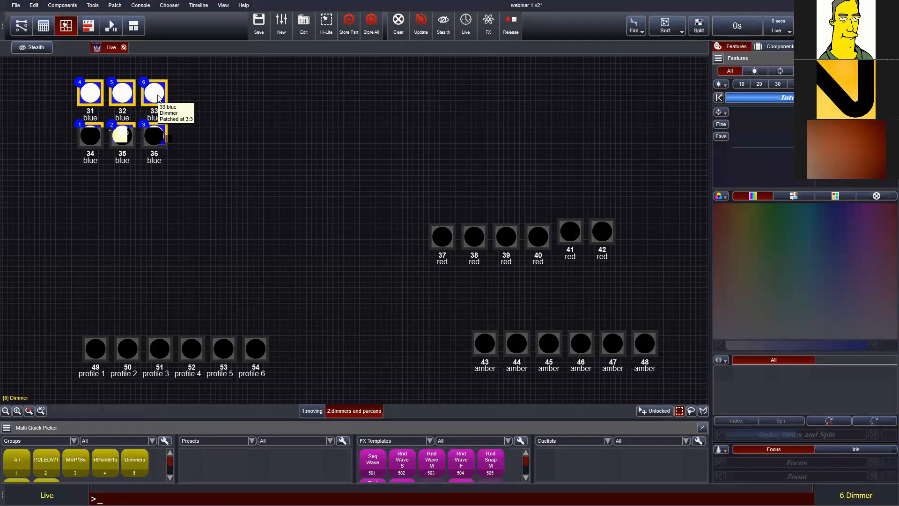
right_click(158, 97)
mouse_move(237, 149)
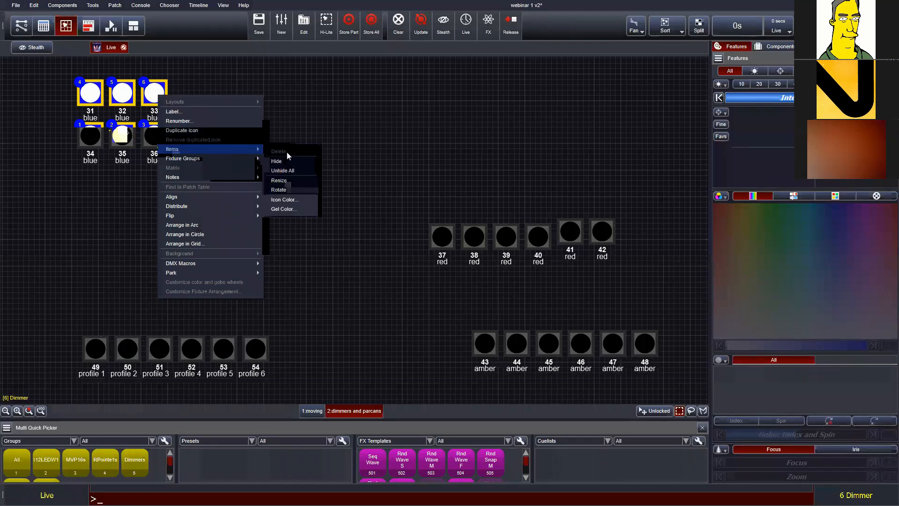
click(296, 209)
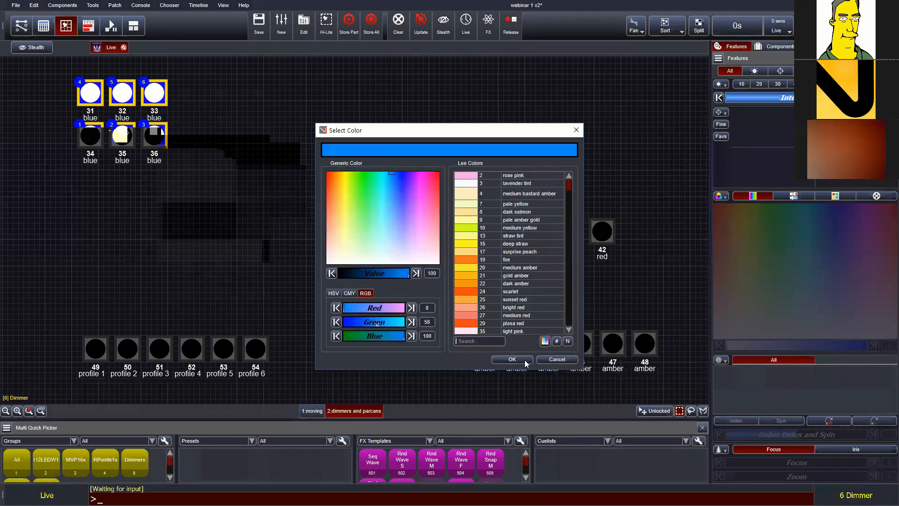
click(512, 360)
drag(842, 98, 600, 90)
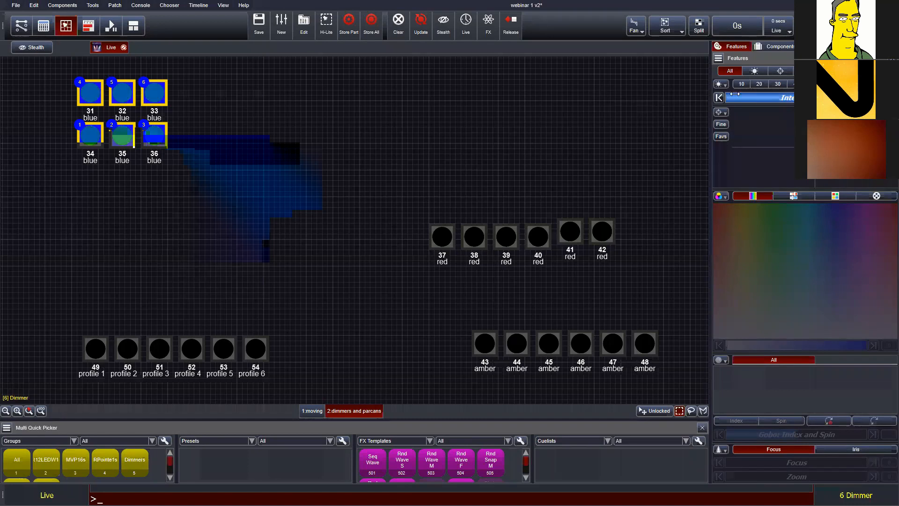
click(405, 32)
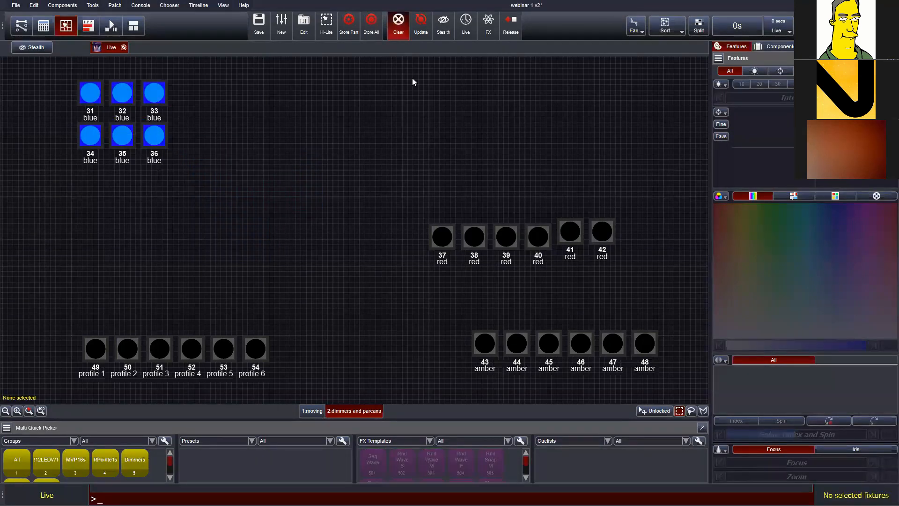
- Arrange the red fixtures 37 to 42 in a grid of 2 rows
drag(337, 250, 598, 227)
right_click(597, 225)
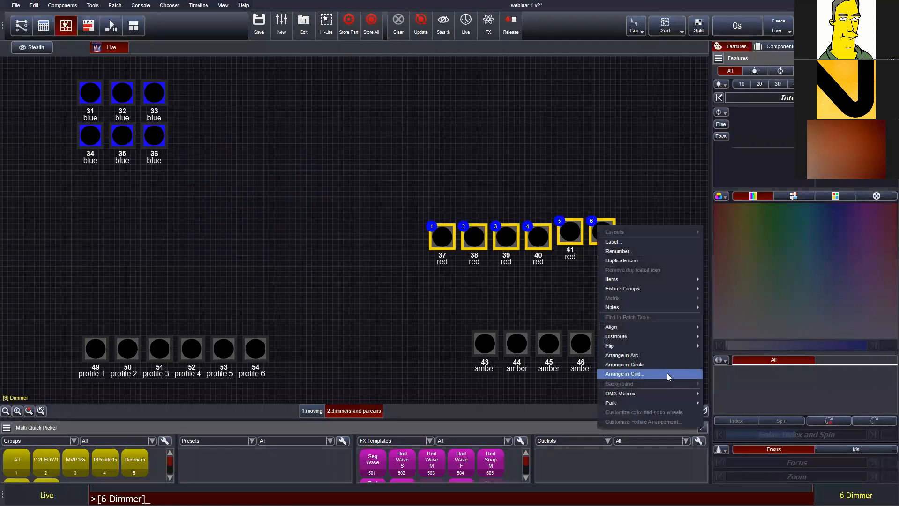
click(667, 372)
click(453, 320)
- Set the icon colour of the red fixtures 37 to 42 to red and set their gel colour
right_click(492, 237)
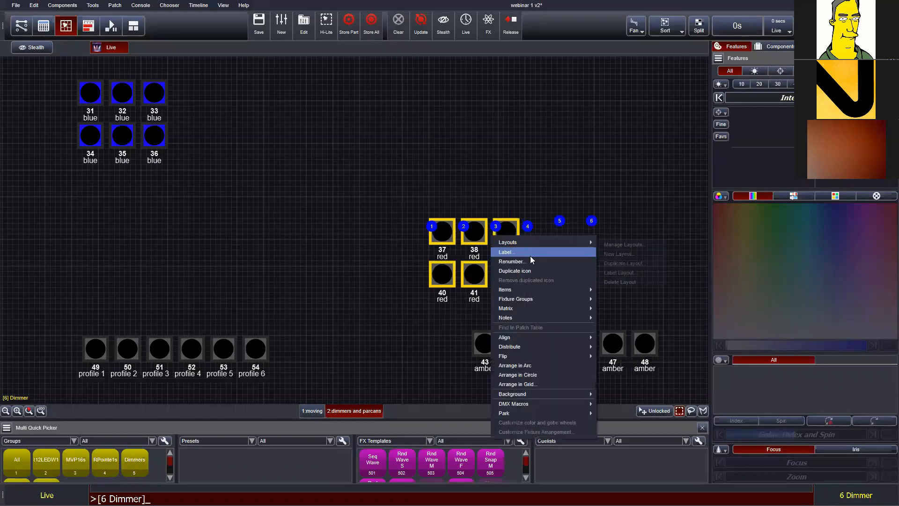
mouse_move(554, 294)
click(630, 339)
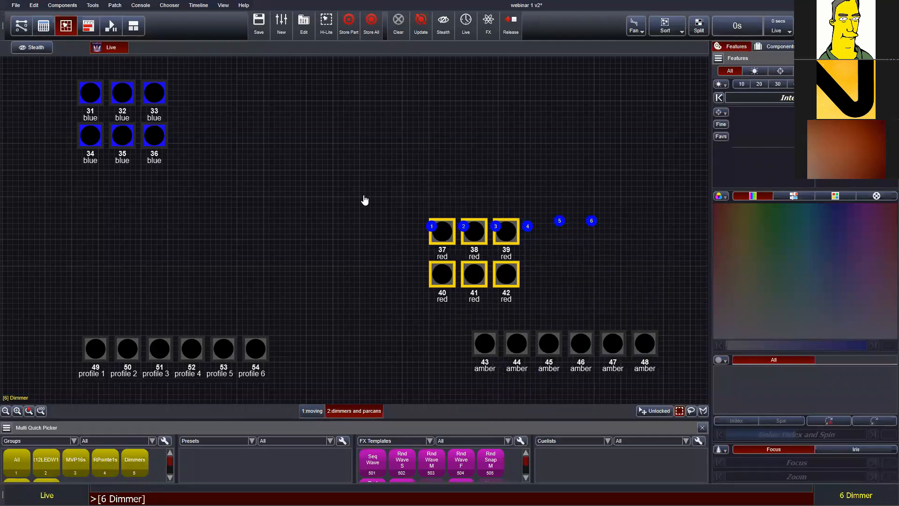
click(512, 359)
right_click(498, 233)
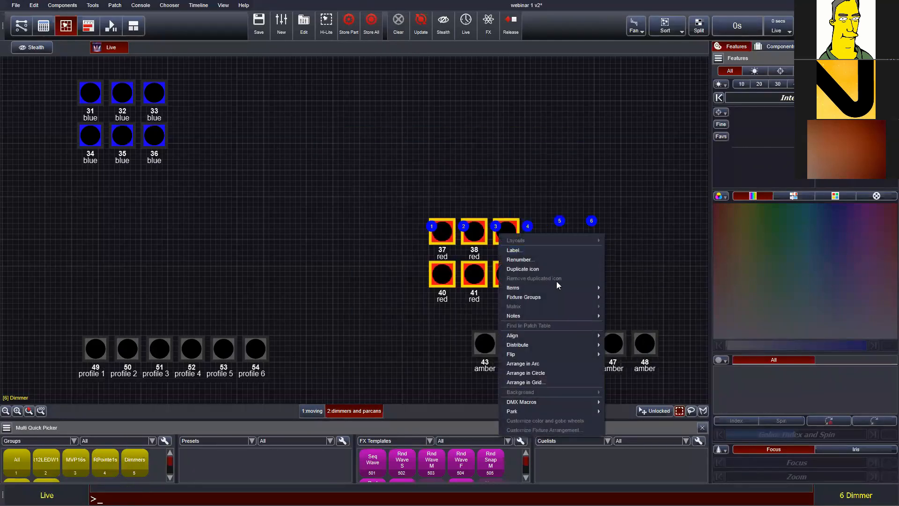
mouse_move(562, 288)
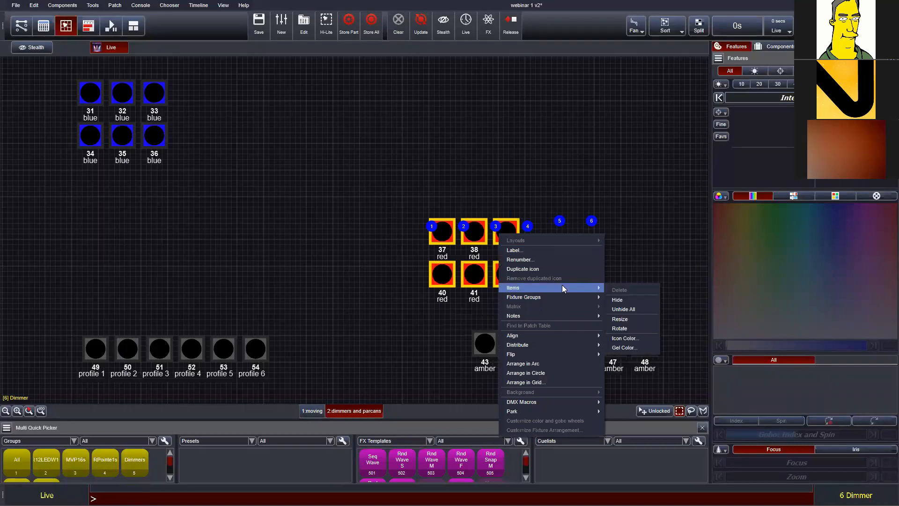
click(634, 346)
click(512, 359)
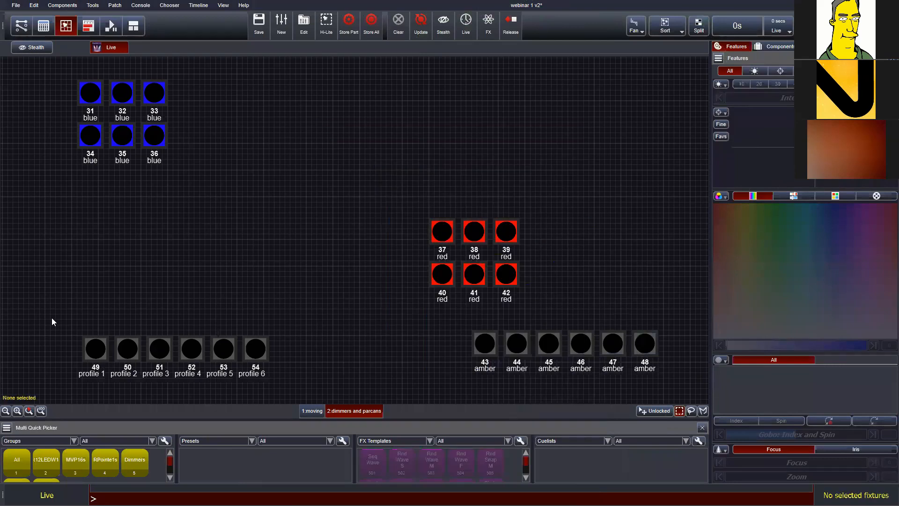
- Arrange the profile fixtures 49 to 54 in a grid of 2 rows
drag(52, 317, 271, 380)
right_click(249, 355)
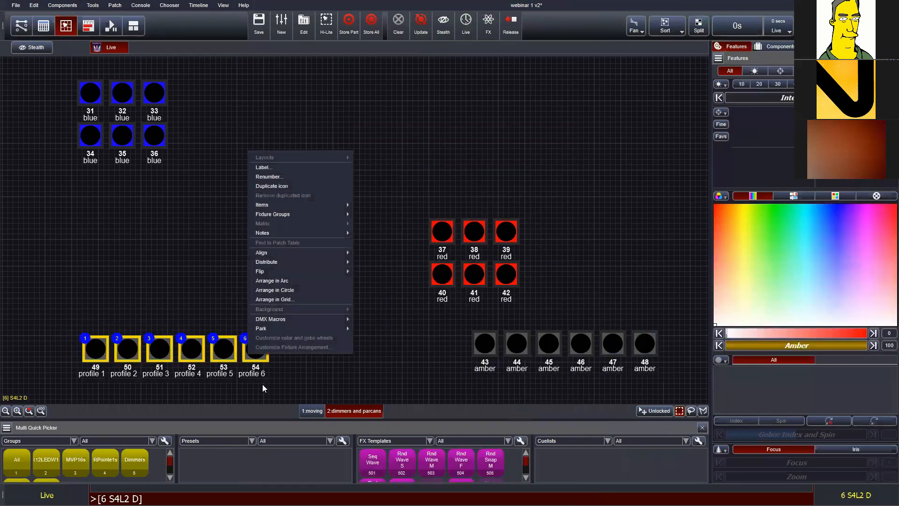
click(298, 299)
click(448, 317)
- Arrange the amber fixtures 43 to 48 in a grid of 2 rows sorted by user ID
drag(360, 328, 660, 356)
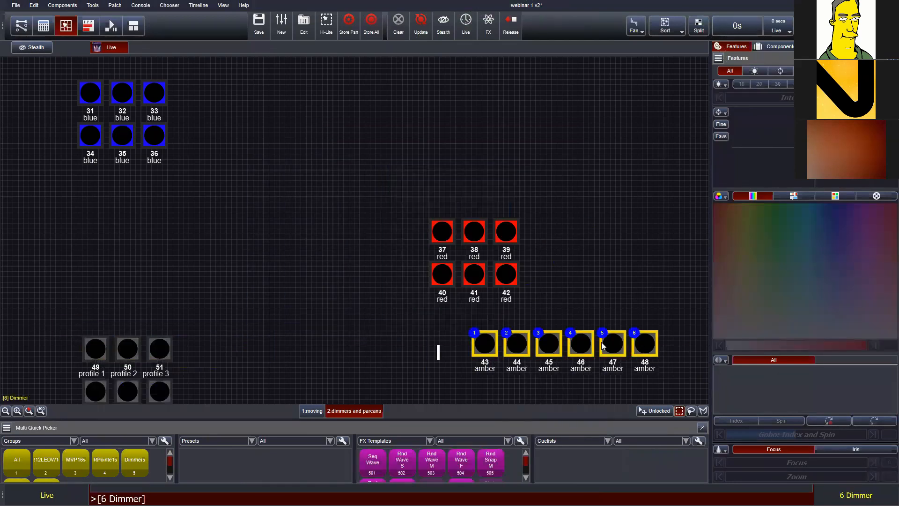
right_click(604, 346)
click(661, 287)
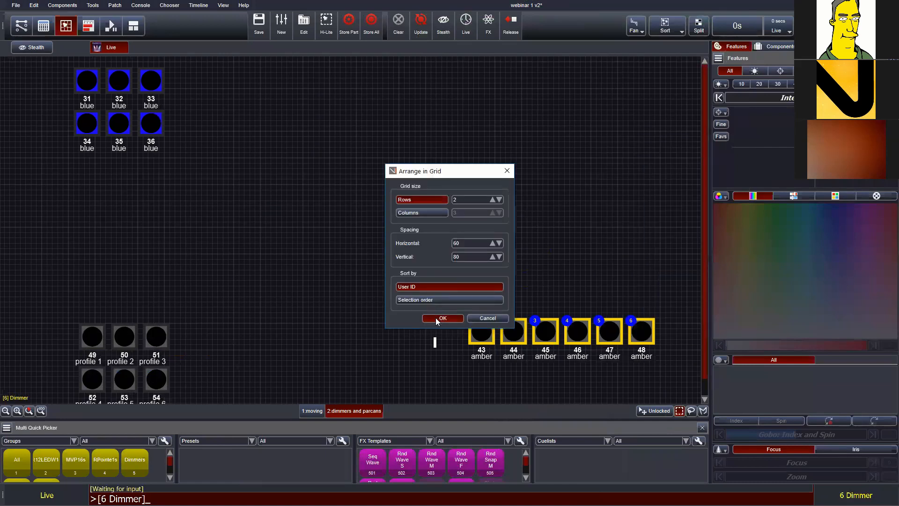
click(435, 318)
- Set the amber fixtures' icon colour to RGB 100, 70, 3 and their gel colour to RGB 100, 71, 7
right_click(522, 330)
mouse_move(596, 185)
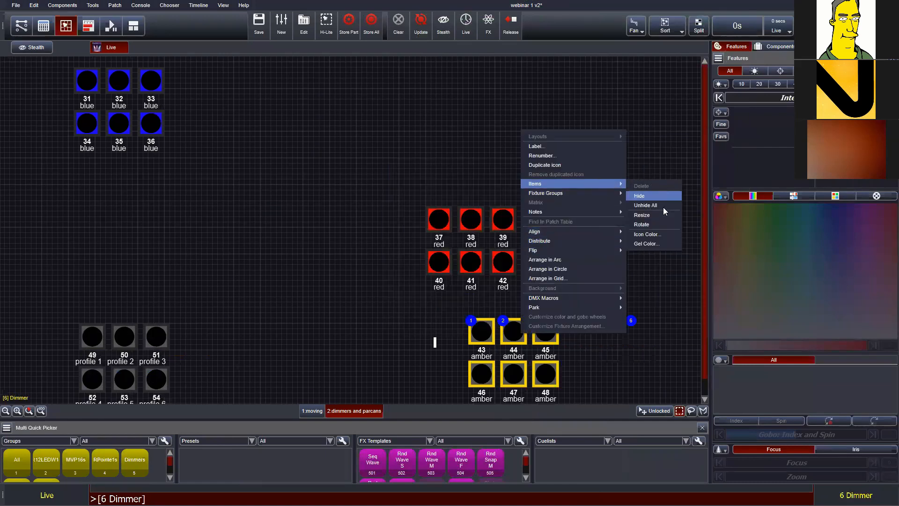
click(662, 233)
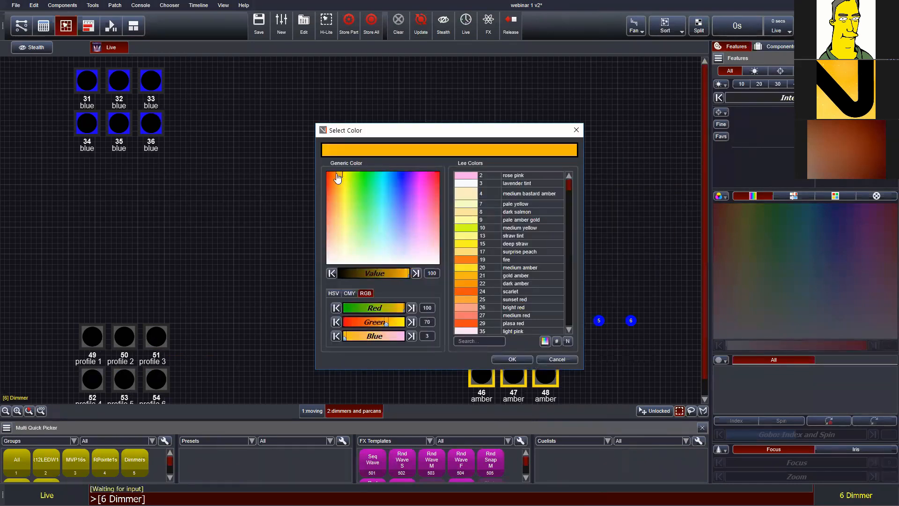
click(529, 356)
right_click(517, 335)
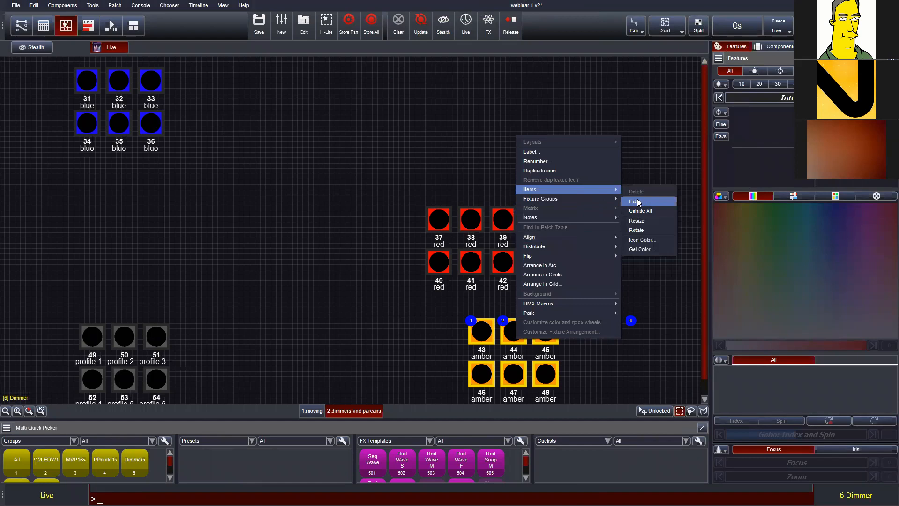
click(658, 249)
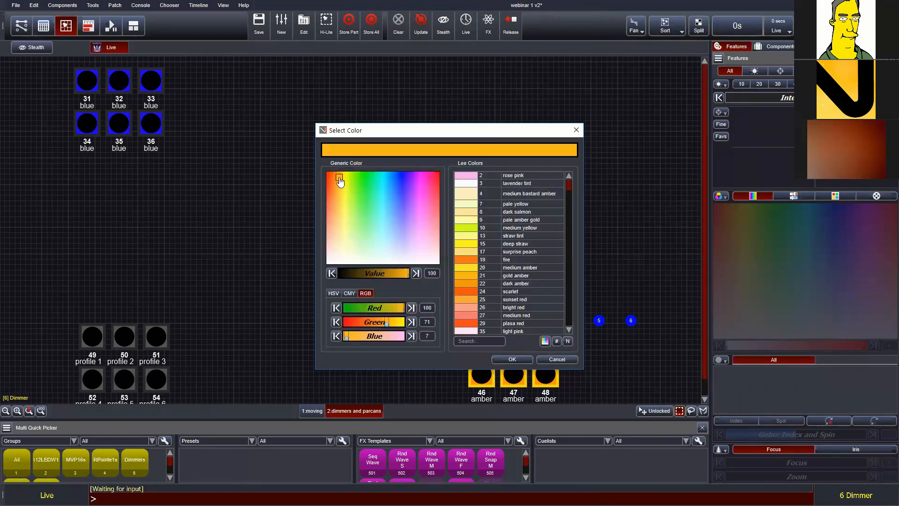
click(512, 359)
- Move the red grid to the right of the blue one and the amber grid to the right of the red one
drag(502, 261, 272, 128)
click(355, 154)
drag(405, 291, 557, 389)
drag(517, 334, 392, 125)
click(393, 159)
- Move the profile fixtures 49 to 54 to the right of the amber grid and fit all fixtures in the view
drag(23, 296, 167, 400)
drag(155, 376, 508, 121)
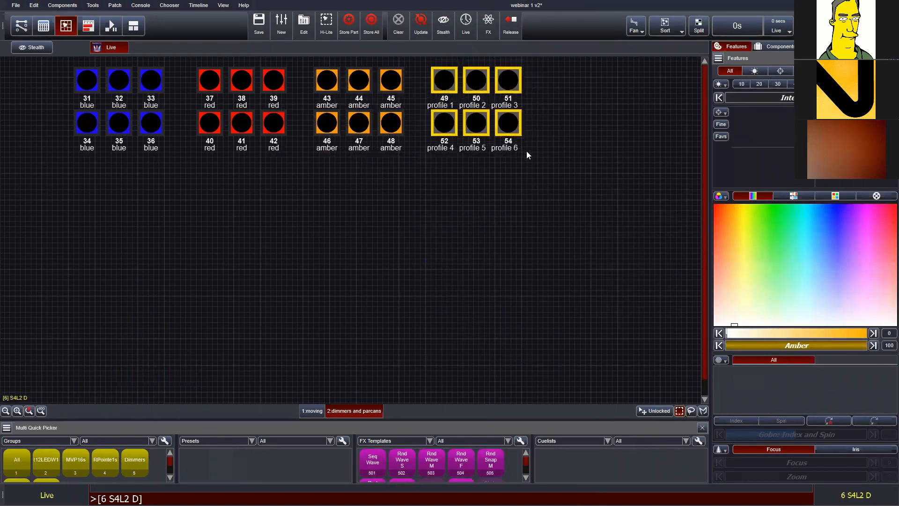
click(526, 154)
click(41, 410)
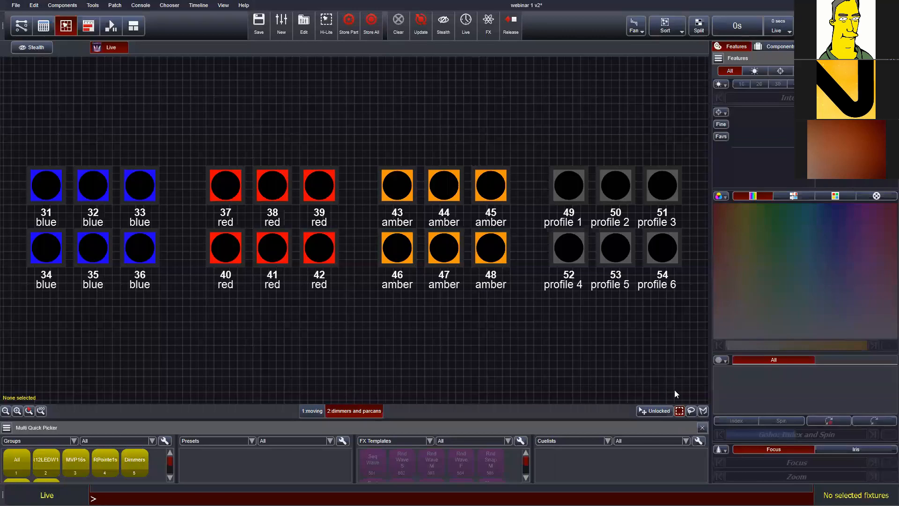
- Lock the fixture positions in the layout and select the upper row of fixtures across all four groups
click(656, 412)
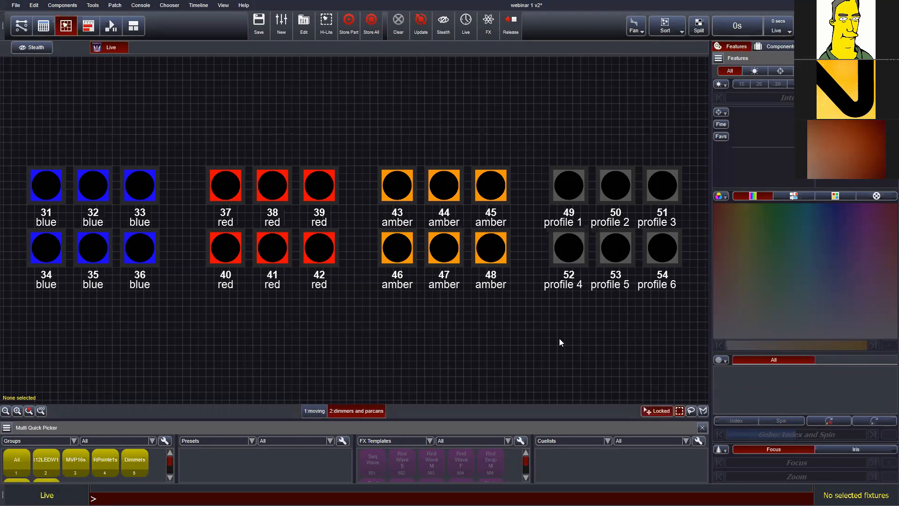
mouse_move(451, 148)
mouse_down()
mouse_move(443, 243)
mouse_move(480, 113)
mouse_move(398, 211)
mouse_move(443, 250)
mouse_up()
click(391, 128)
drag(32, 151, 699, 213)
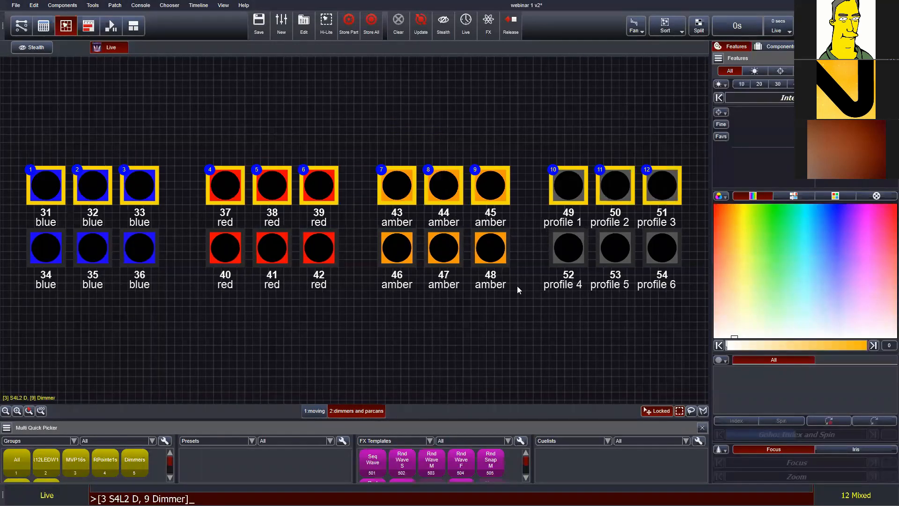
- Clear the selection, unlock the fixture positions, move amber fixture 45 slightly down, and lock the positions again
click(580, 358)
click(657, 411)
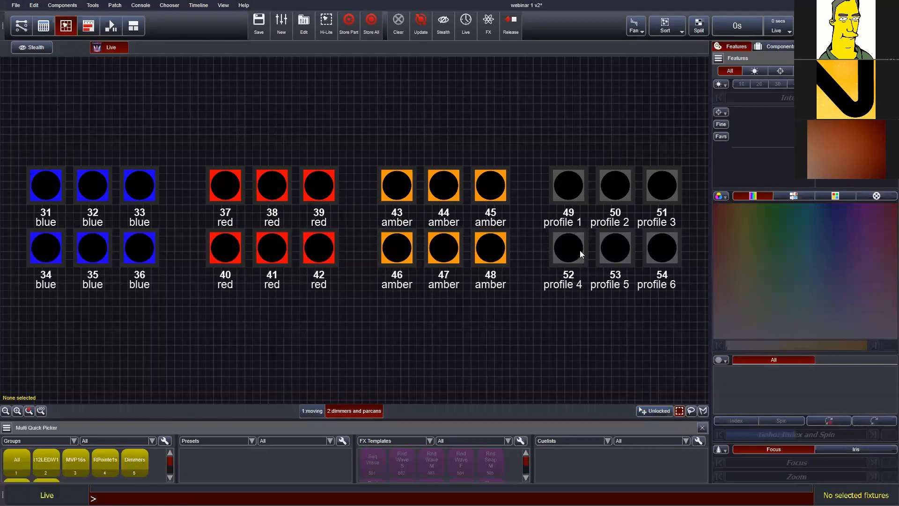
mouse_move(490, 184)
mouse_down()
mouse_move(490, 117)
mouse_move(490, 192)
mouse_up()
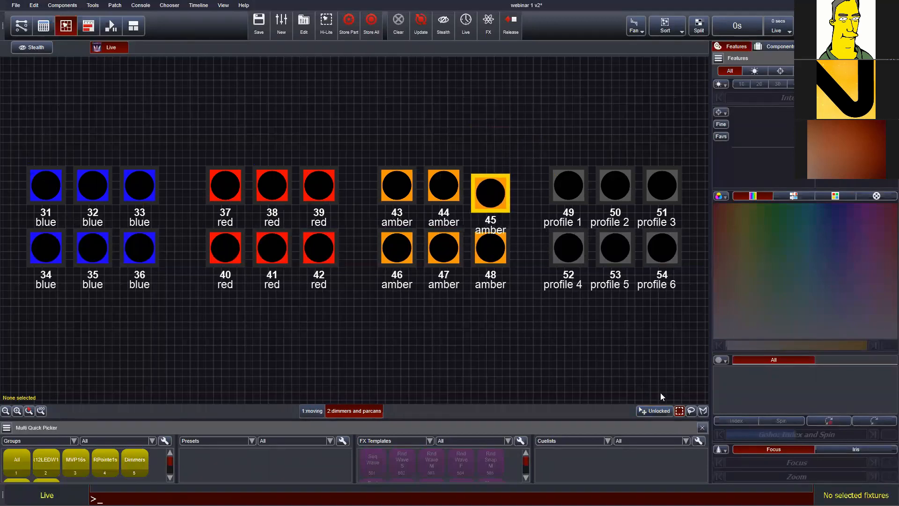
click(657, 411)
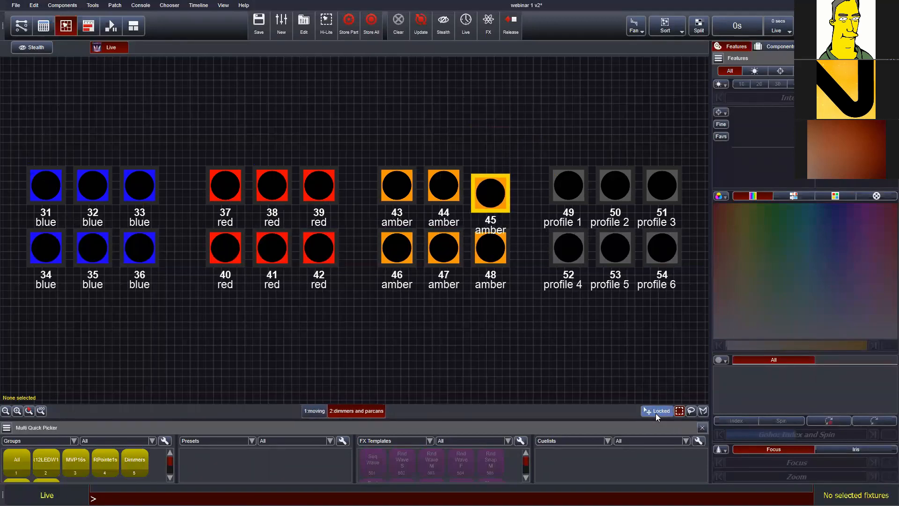
- Try selecting fixture 45 with positions locked, clear the selection, then unlock the layout and move it back in line with its row
click(495, 178)
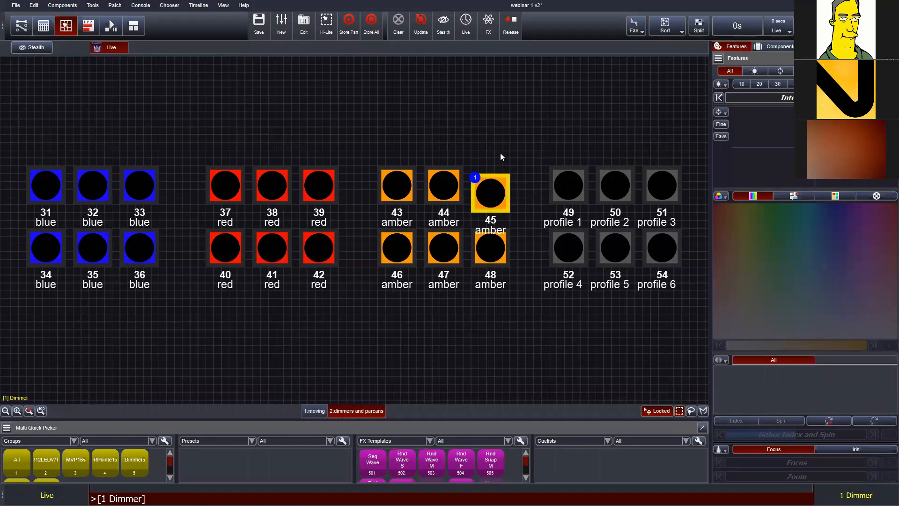
click(500, 153)
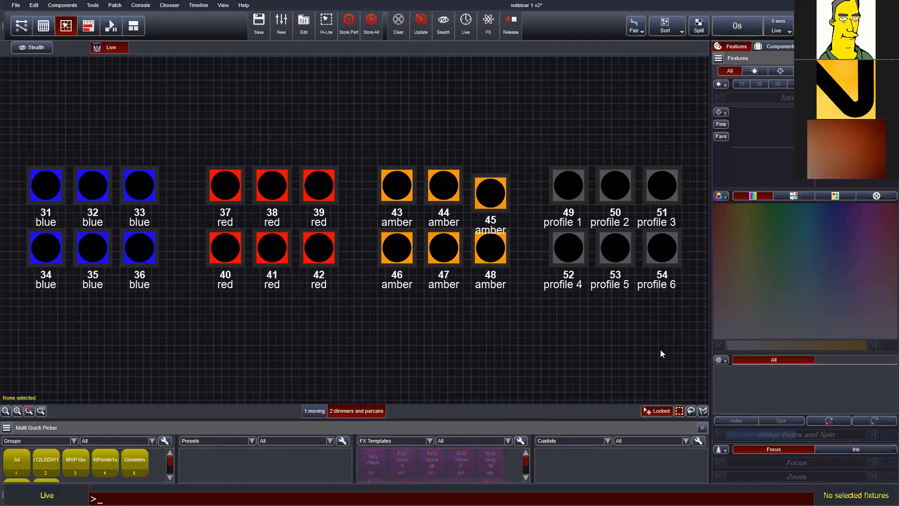
click(495, 179)
click(520, 245)
click(662, 412)
mouse_move(492, 193)
mouse_down()
mouse_move(487, 176)
mouse_move(491, 186)
mouse_up()
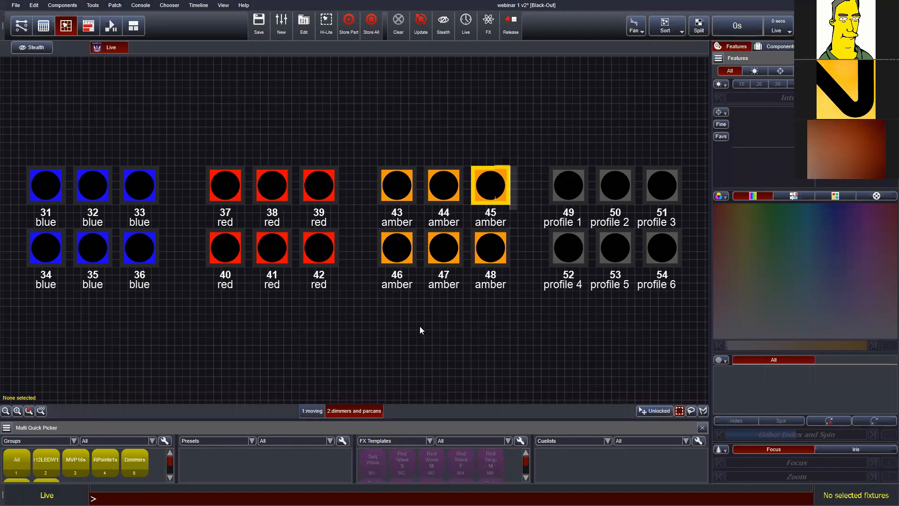
- Enlarge the Multi Quick Picker area, and switch its first section to Presets and back to Groups
drag(428, 419, 438, 329)
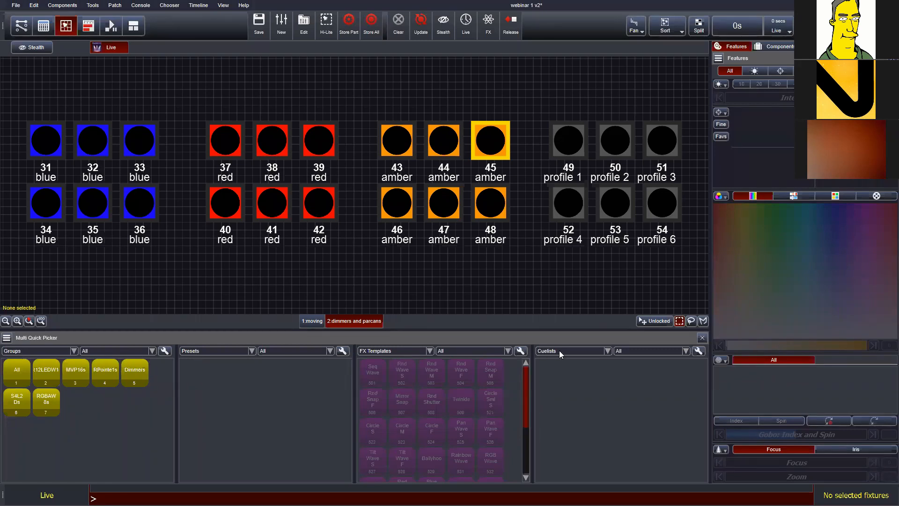
click(57, 352)
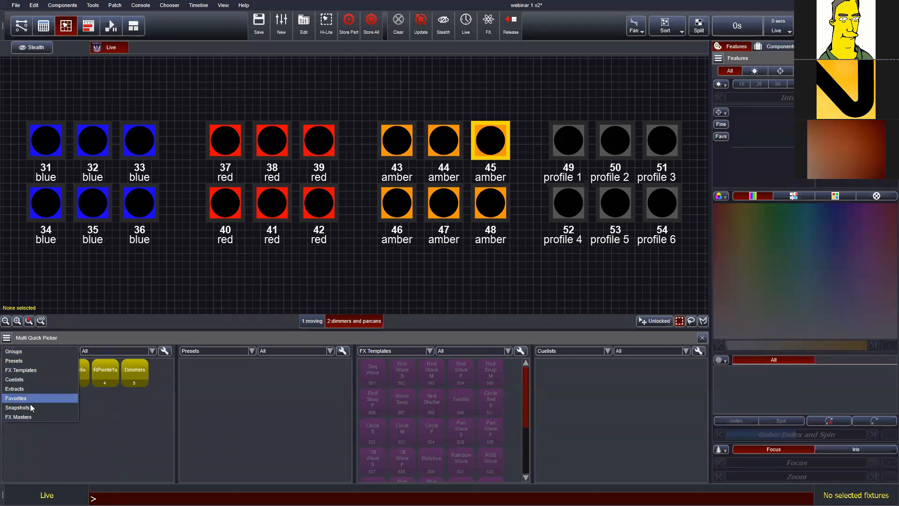
click(29, 359)
click(31, 351)
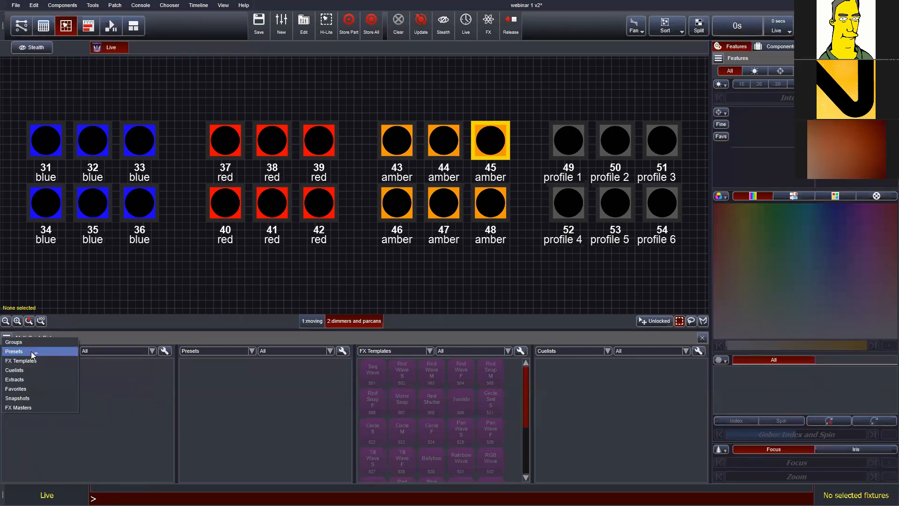
click(31, 341)
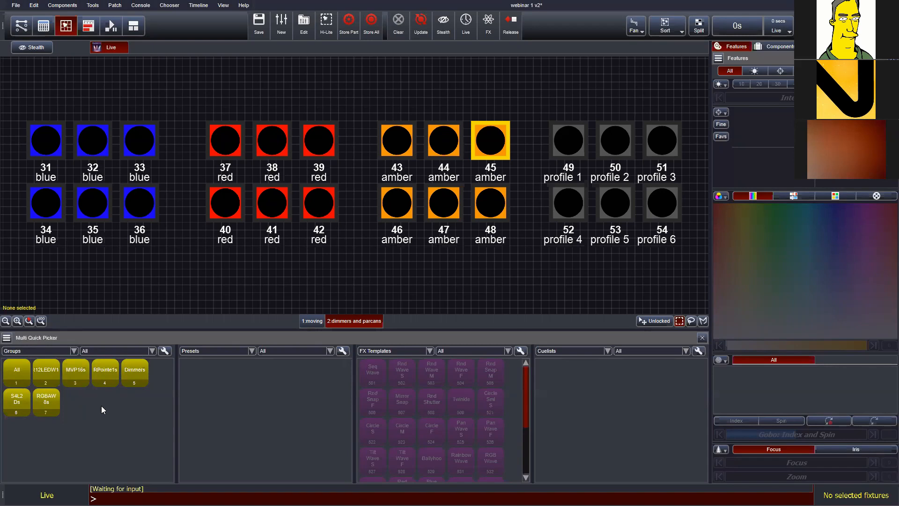
- Select the fixtures of the Dimmers group, and clear the selection again
click(142, 374)
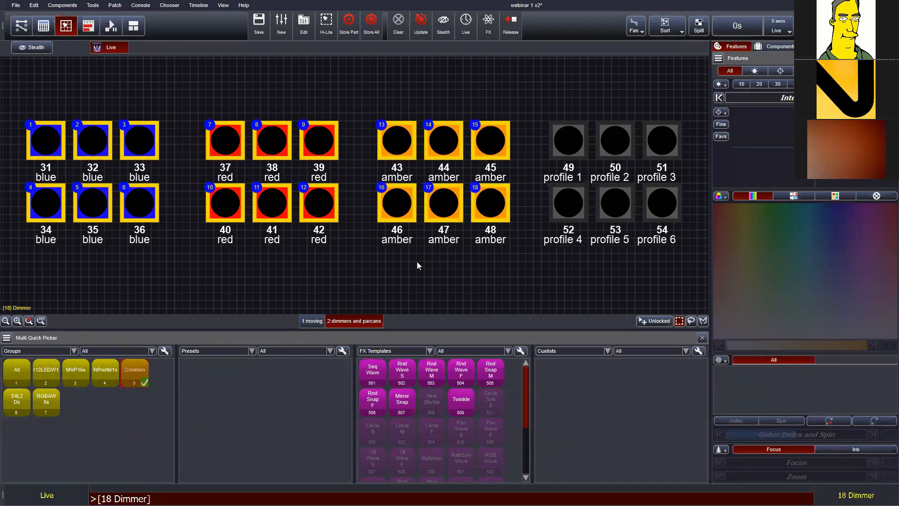
click(385, 258)
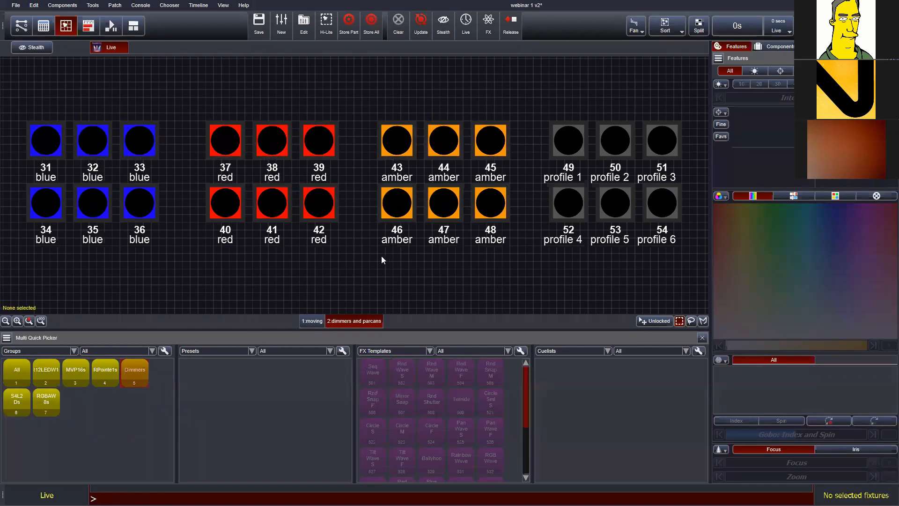
- Create a group named "blue" from fixtures 31 to 36 and place its icon centred below the blue grid
drag(19, 94, 158, 226)
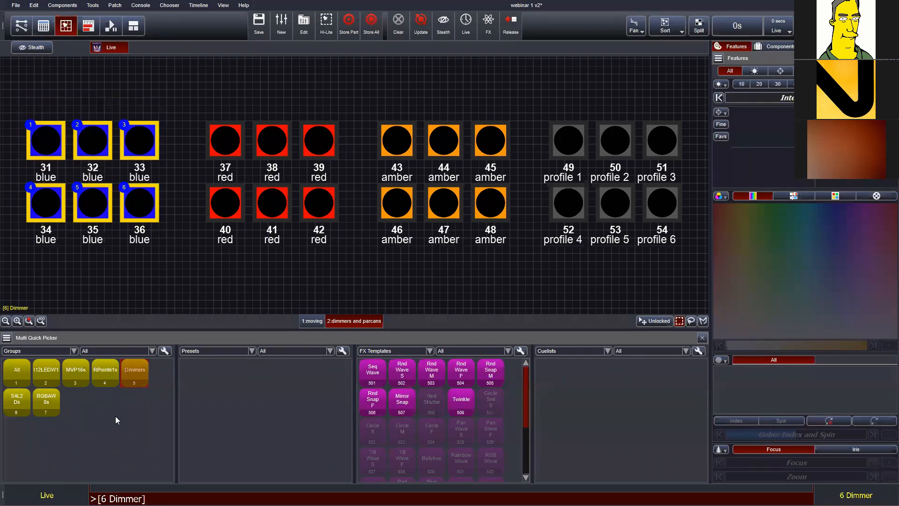
right_click(91, 404)
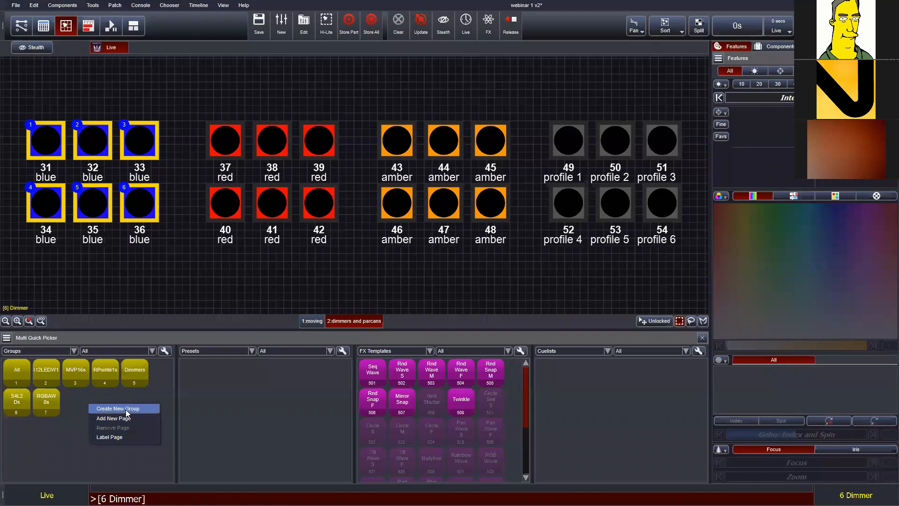
click(126, 409)
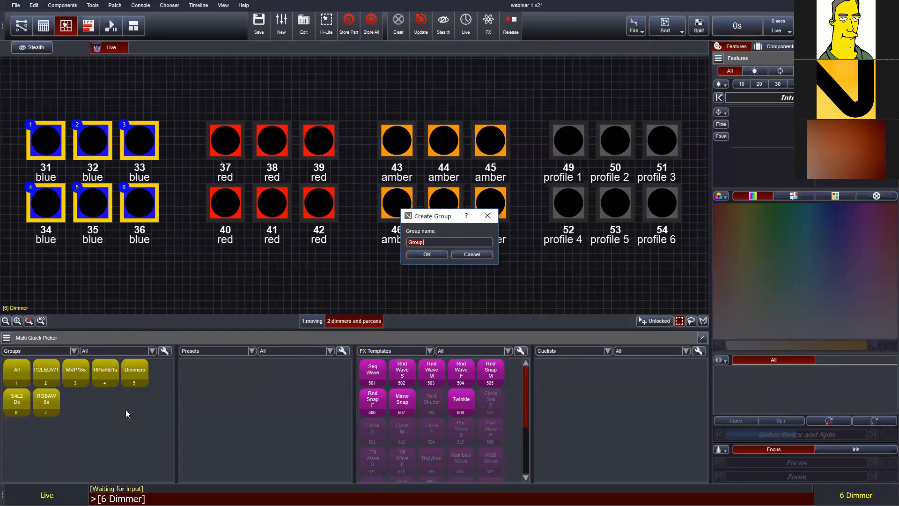
text(blue)
key(Return)
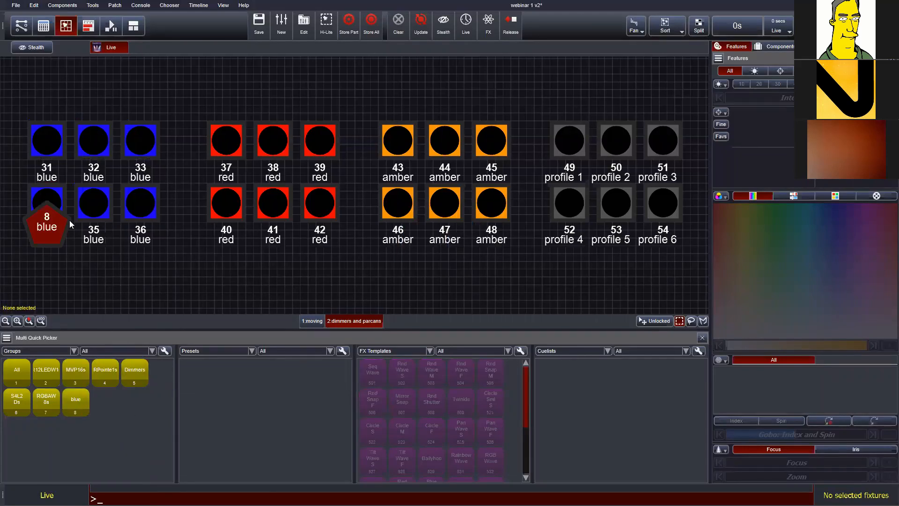
drag(68, 221, 94, 270)
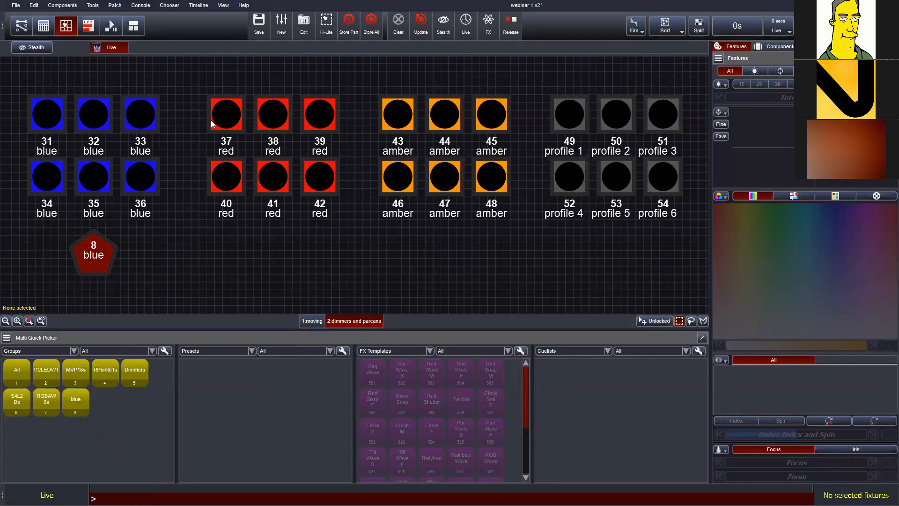
- Create a group named "red" from fixtures 37 to 42 and place its icon centred below the red grid
drag(207, 255, 329, 106)
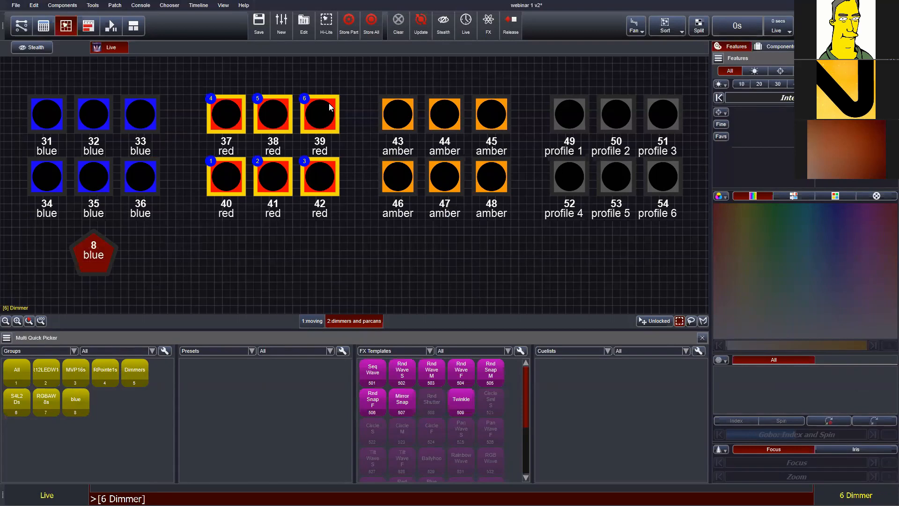
click(63, 5)
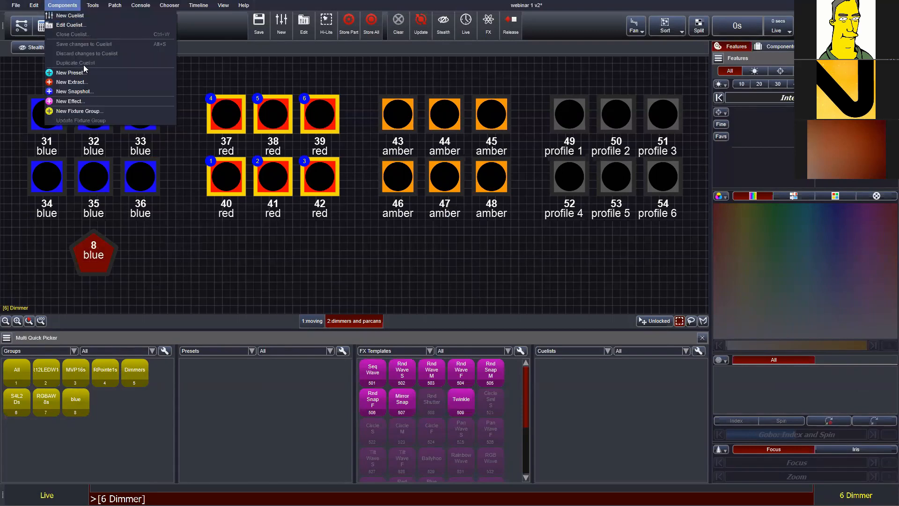
click(86, 111)
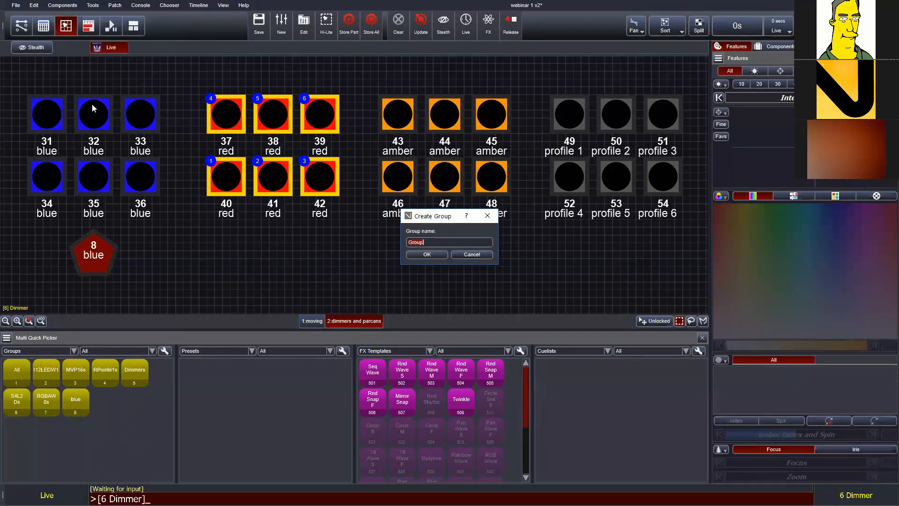
text(red)
key(Return)
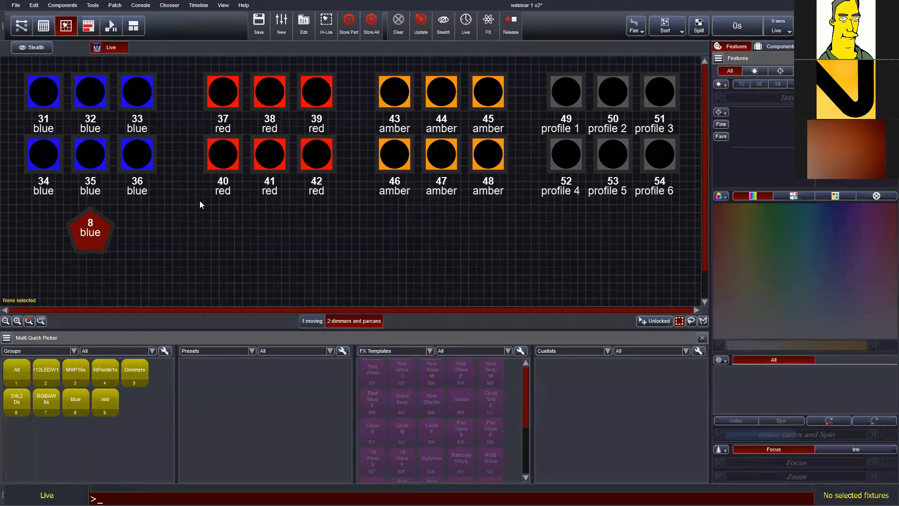
scroll(199, 205, down, 5)
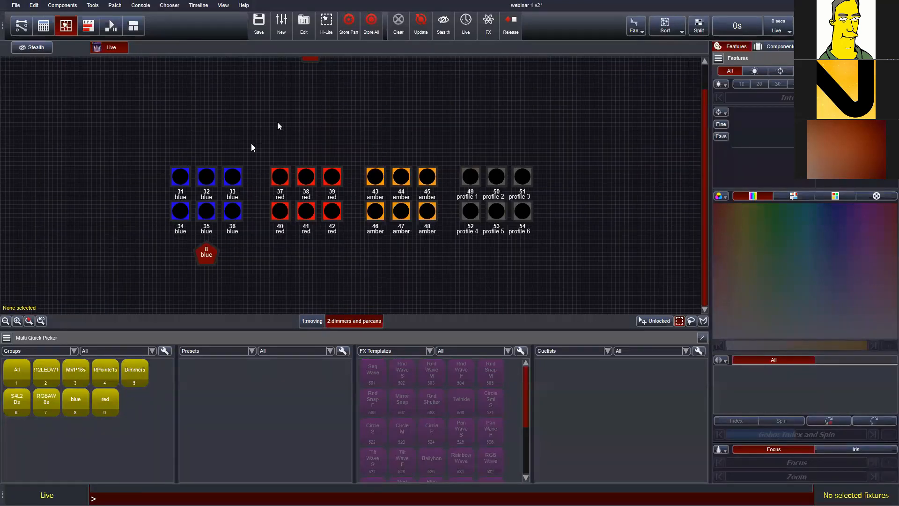
drag(320, 78, 321, 263)
click(41, 322)
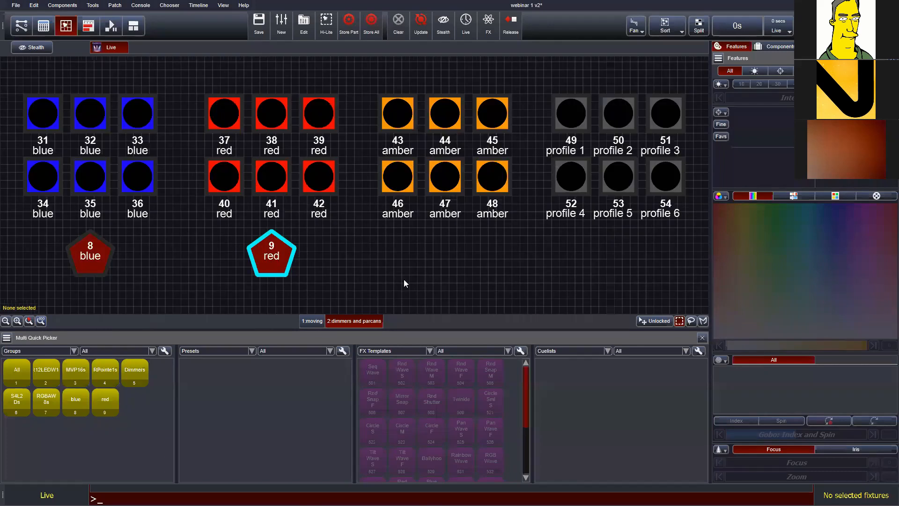
- Create a group named "amber" from fixtures 43, 44, 46 and 47 and place its icon centred below the amber grid
click(405, 281)
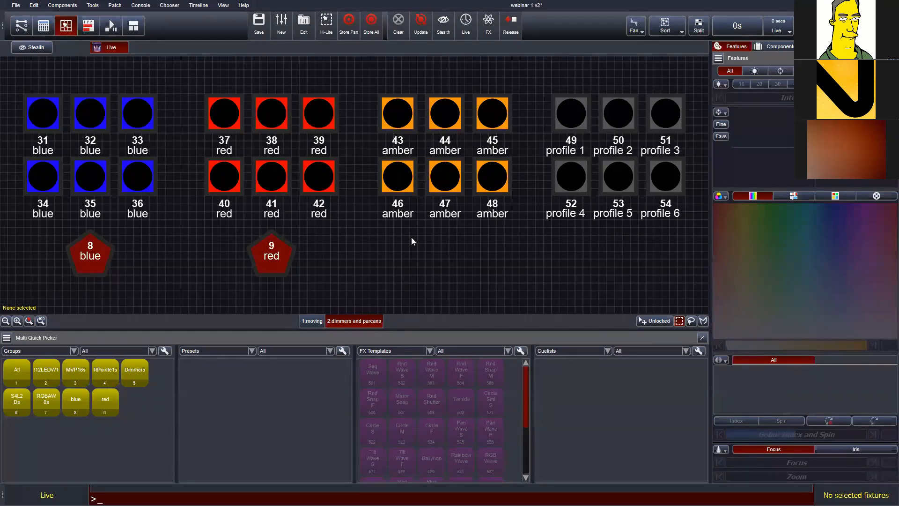
drag(378, 84, 469, 202)
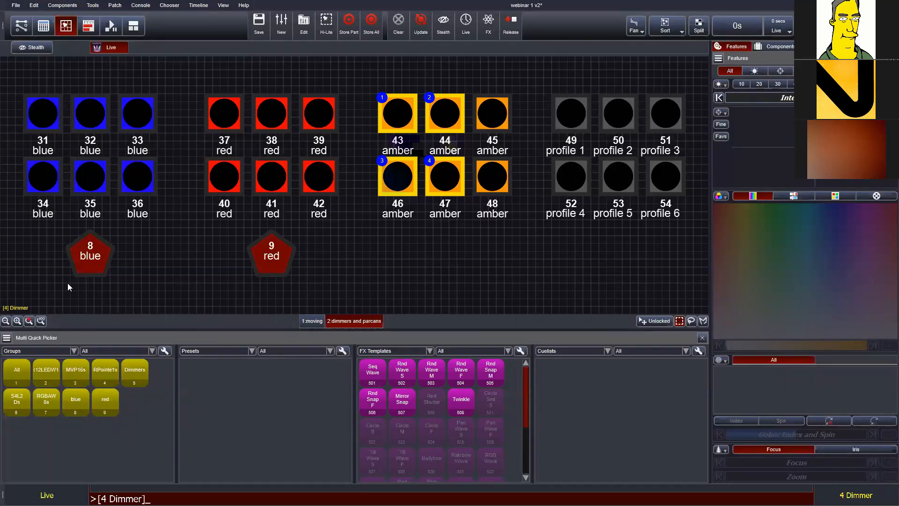
key(shift)
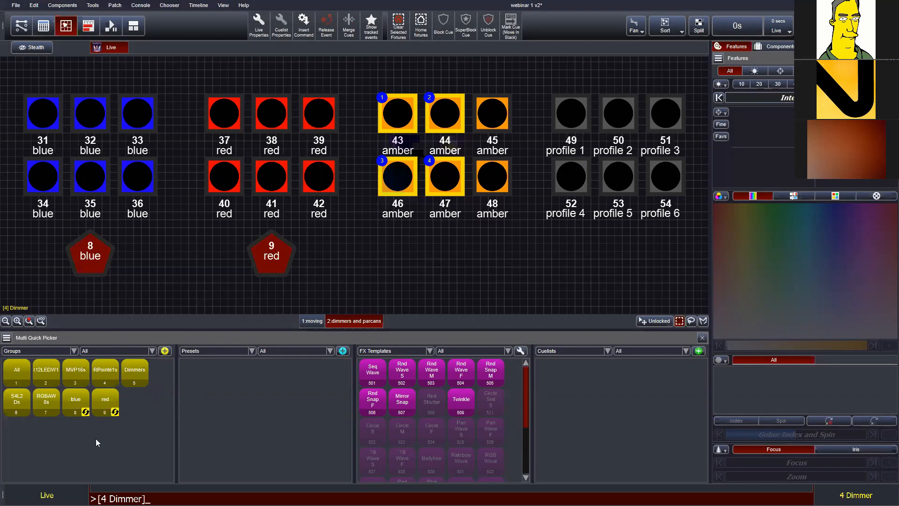
drag(366, 279, 455, 83)
key(shift)
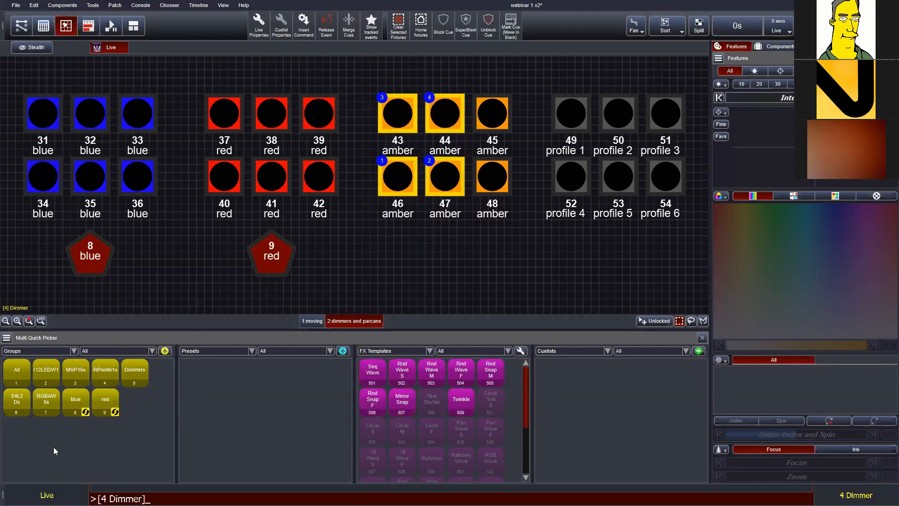
shift+click(71, 439)
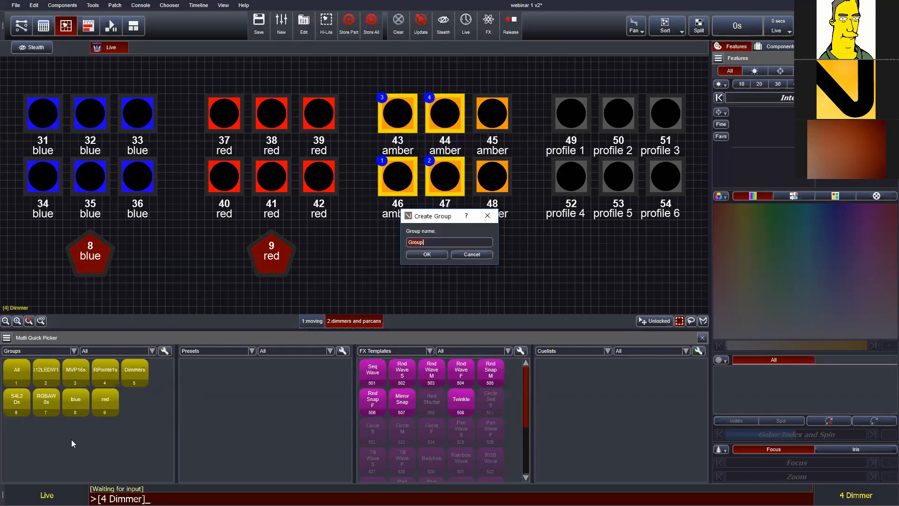
text(amb)
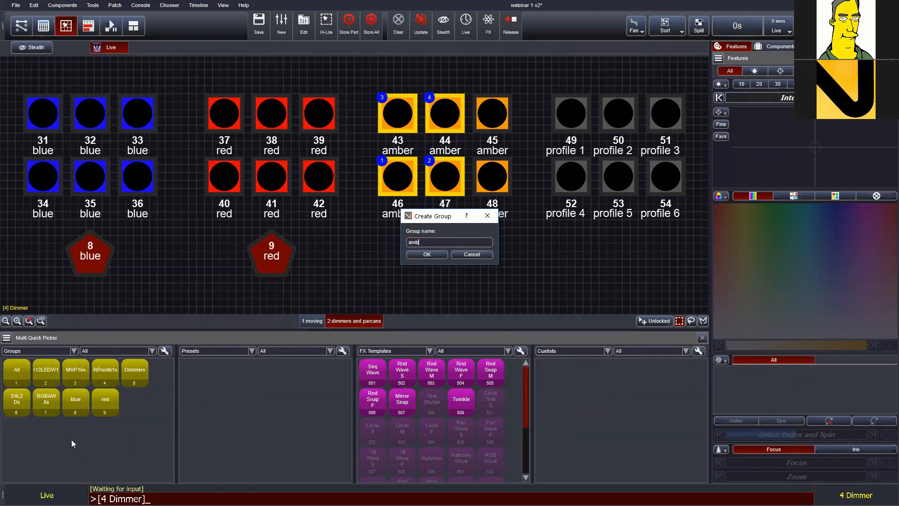
text(er)
key(Return)
click(47, 274)
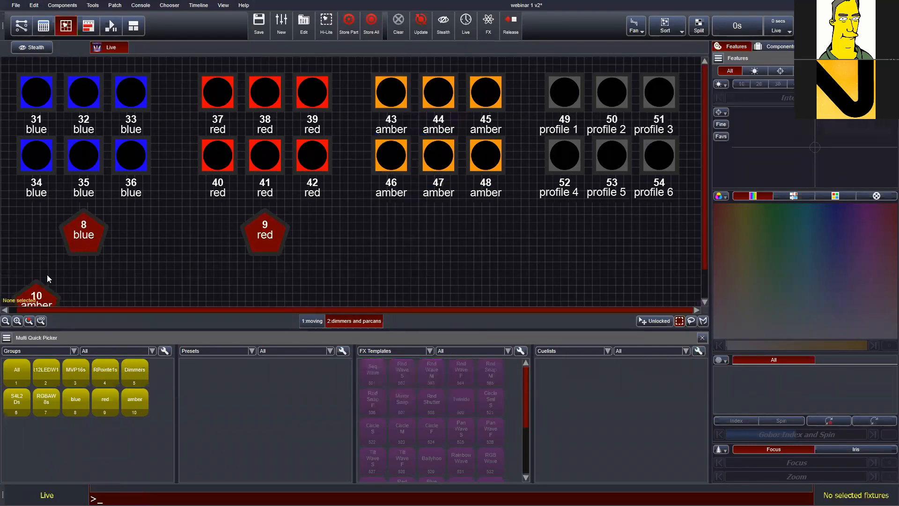
drag(56, 297, 430, 266)
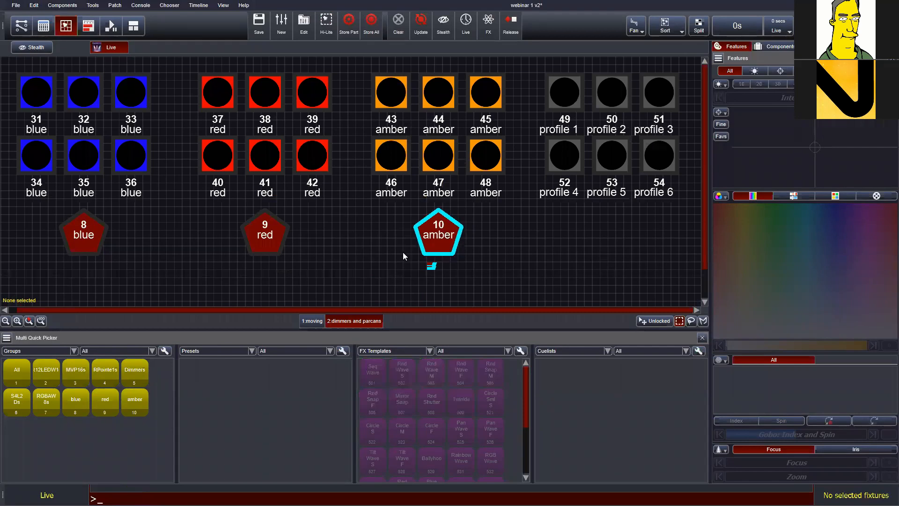
- Recall the amber group to check its members, select all six fixtures 43 to 48, and update the group with them
click(438, 234)
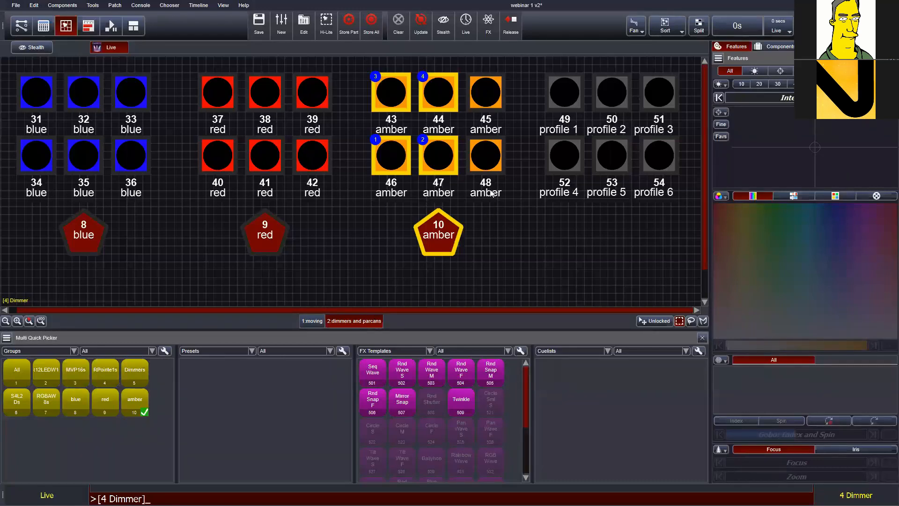
click(496, 222)
drag(370, 180, 507, 80)
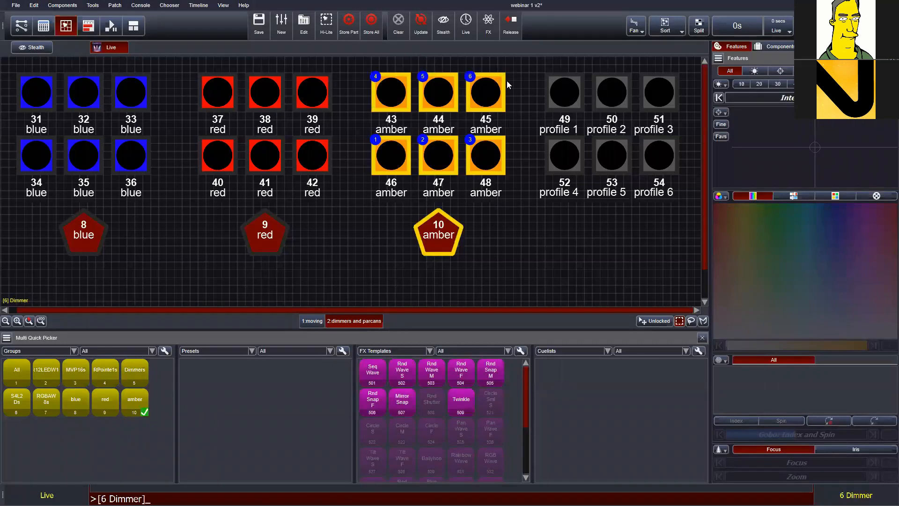
right_click(134, 406)
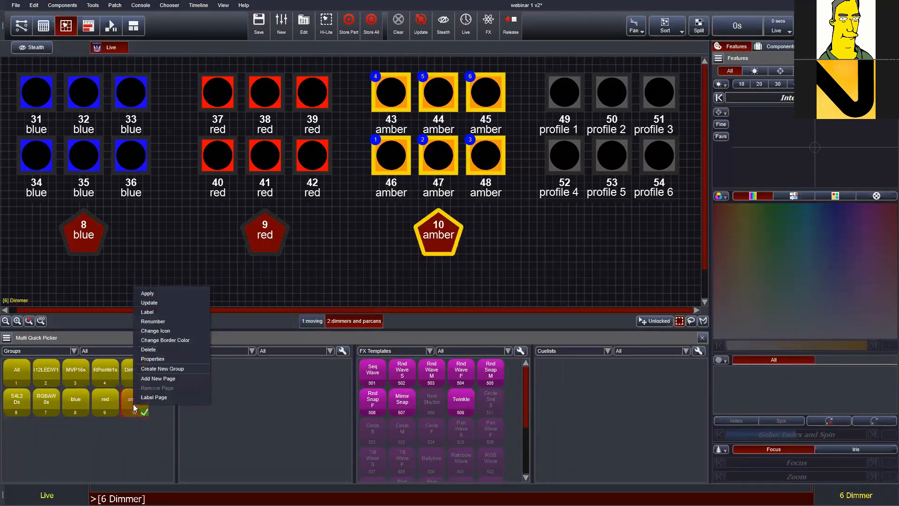
click(175, 302)
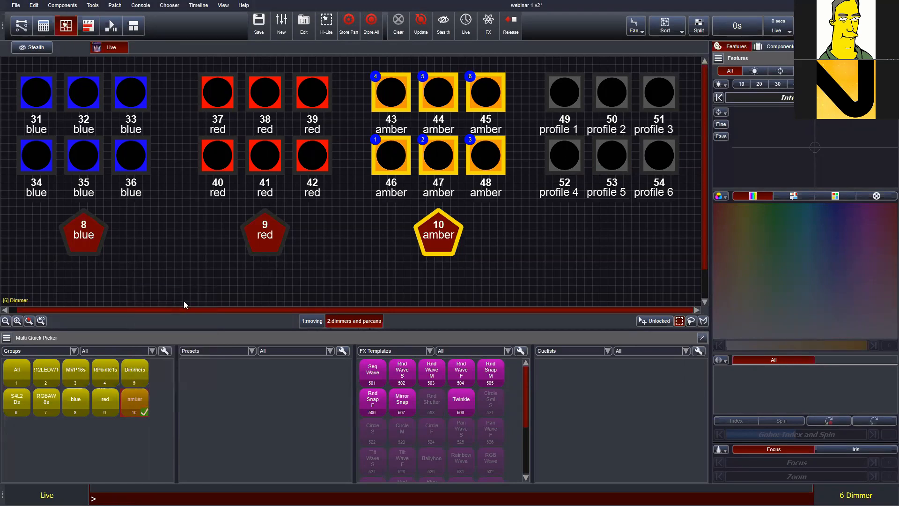
- Recall the amber group from its layout icon to check which fixtures it selects, and clear the selection
click(247, 293)
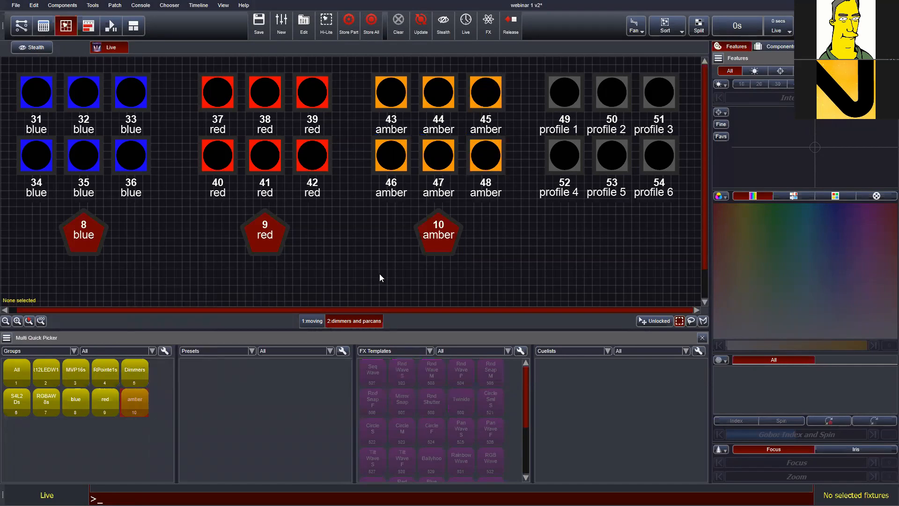
click(450, 230)
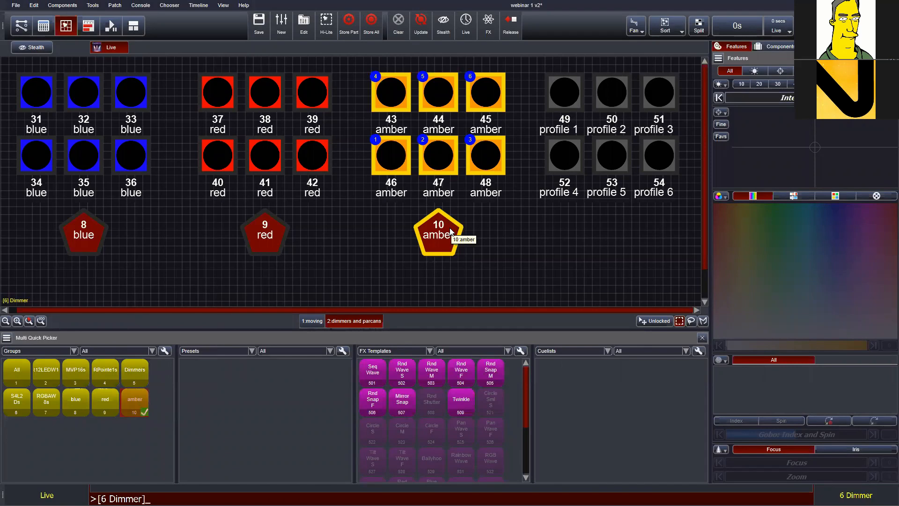
click(695, 199)
scroll(621, 131, down, 2)
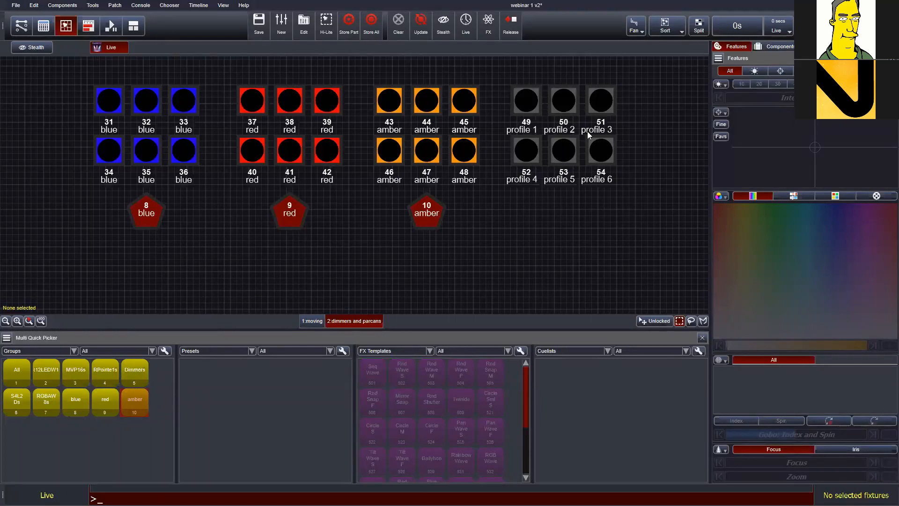
- In the moving layout, move the red group icon beside the blue and amber group icons below the beams row
click(307, 320)
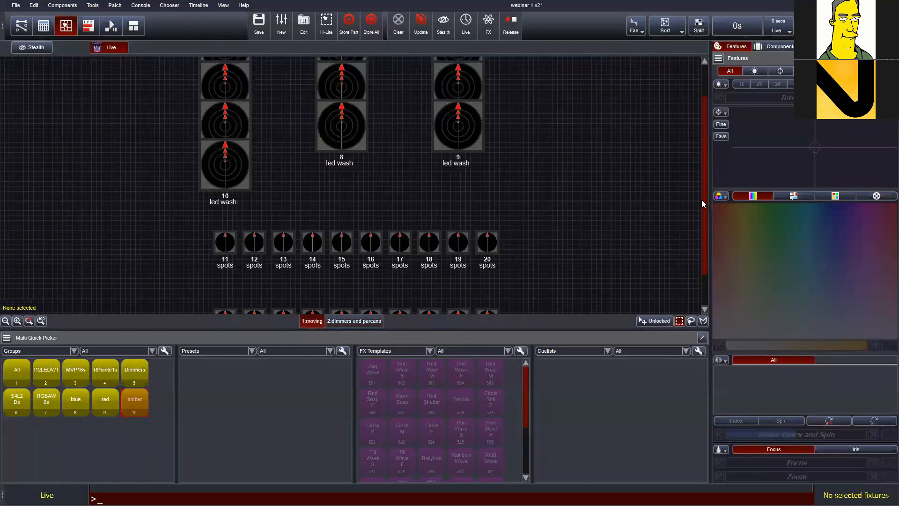
drag(705, 200, 704, 262)
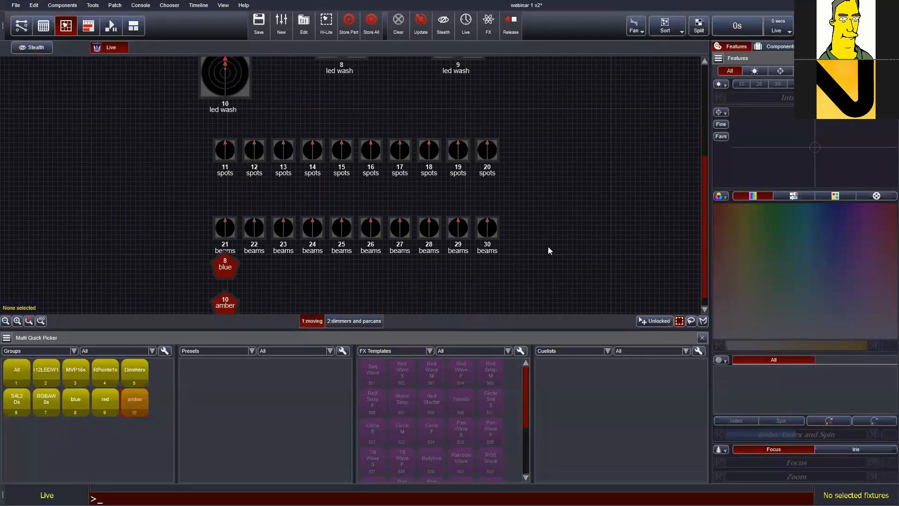
scroll(538, 244, down, 3)
scroll(264, 293, down, 1)
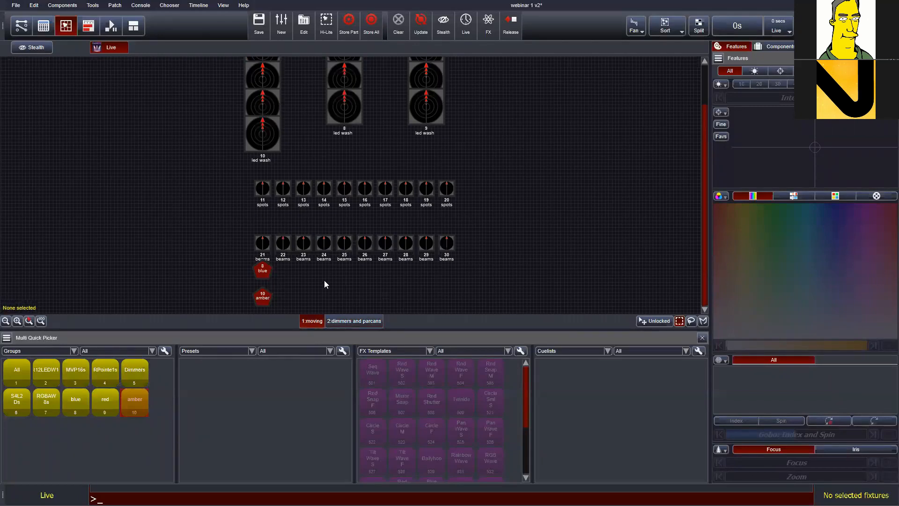
scroll(263, 295, down, 3)
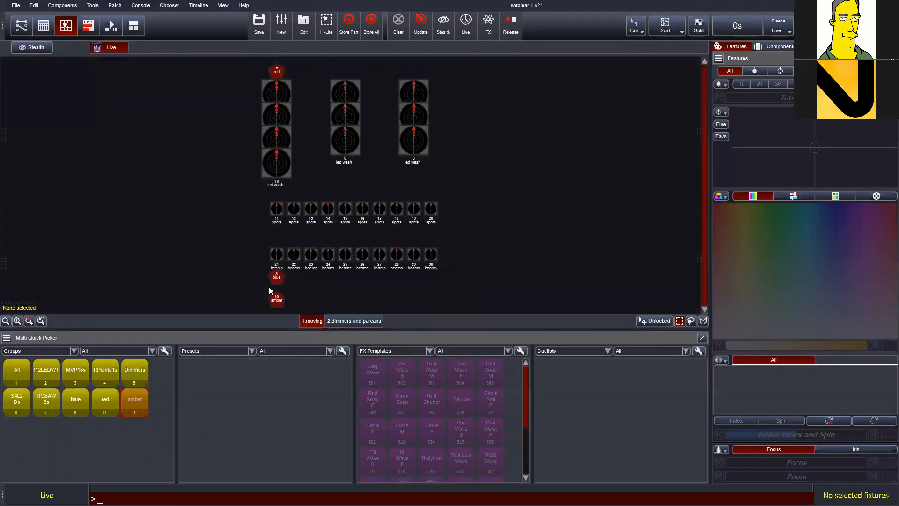
drag(305, 109, 315, 254)
scroll(262, 265, up, 2)
click(263, 273)
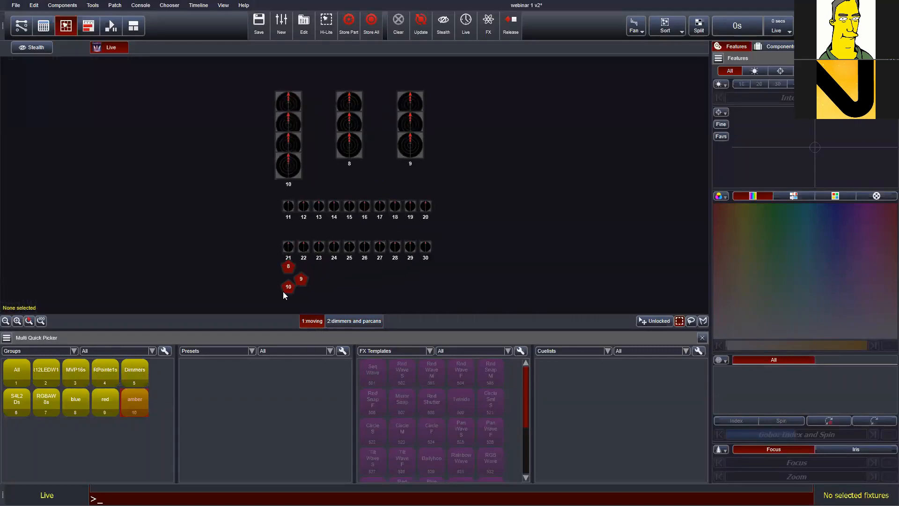
- Hide the blue, red and amber group icons in the moving layout and fit the remaining fixtures in view
drag(305, 285, 315, 264)
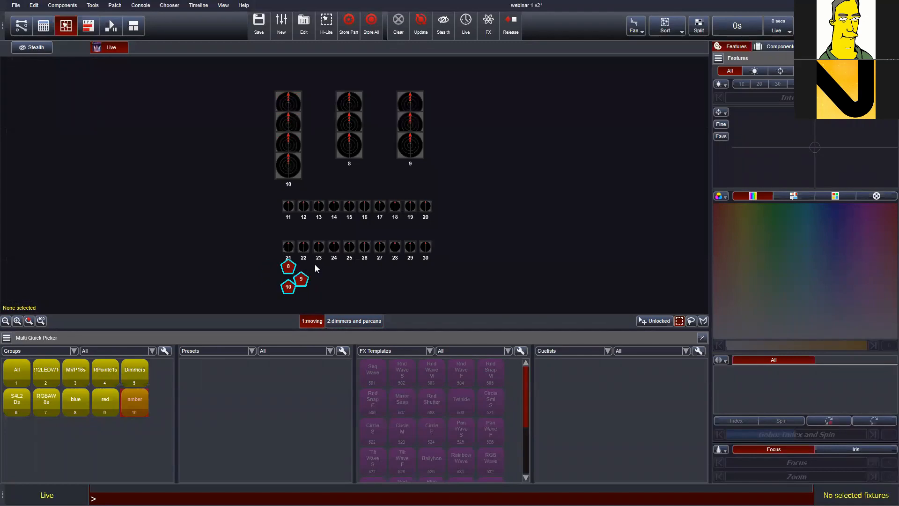
right_click(287, 270)
mouse_move(326, 320)
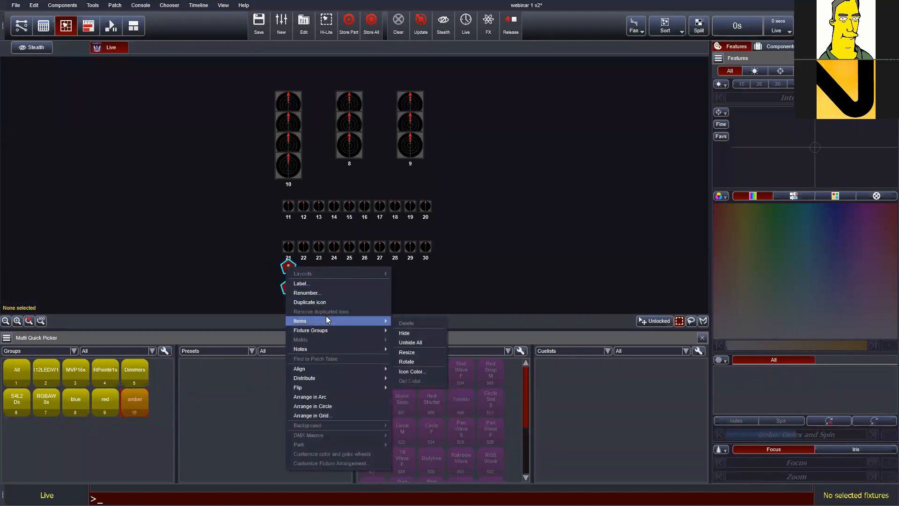
click(410, 332)
click(41, 321)
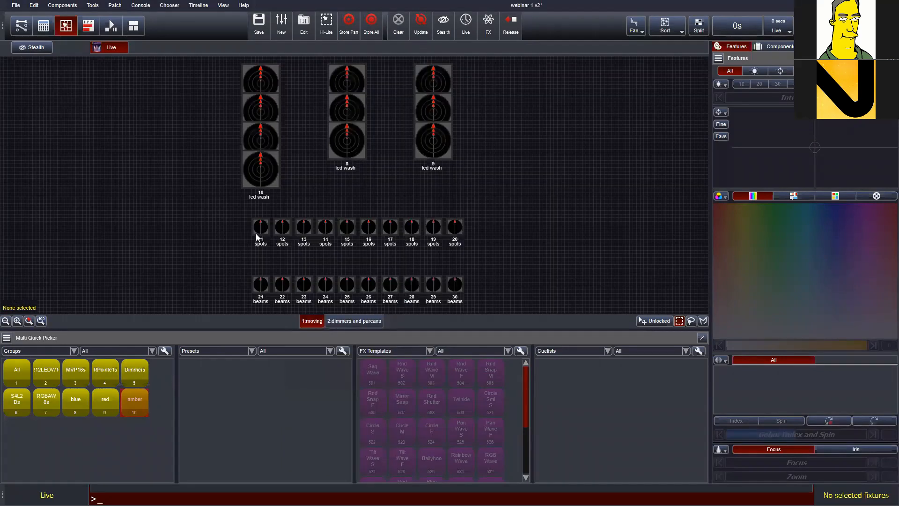
- Review the layout management settings, including the snap-to-grid and gridline options, and close them
right_click(170, 144)
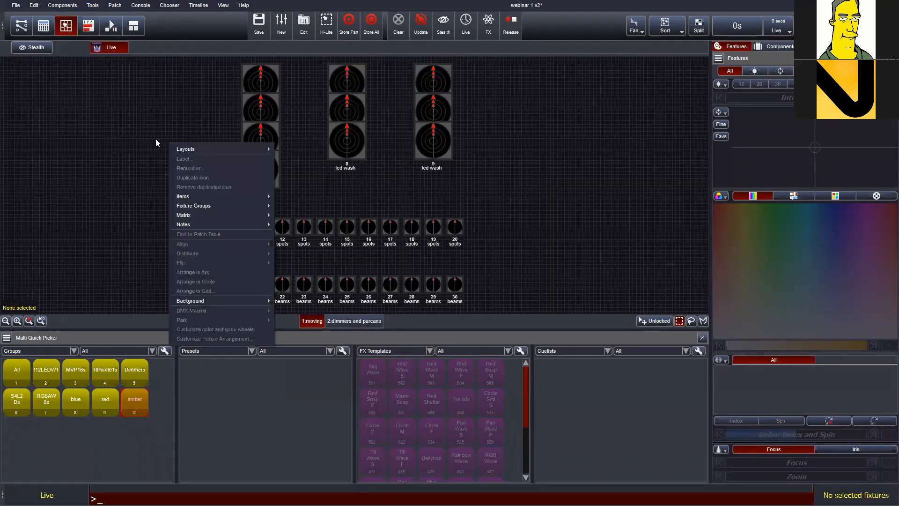
mouse_move(209, 149)
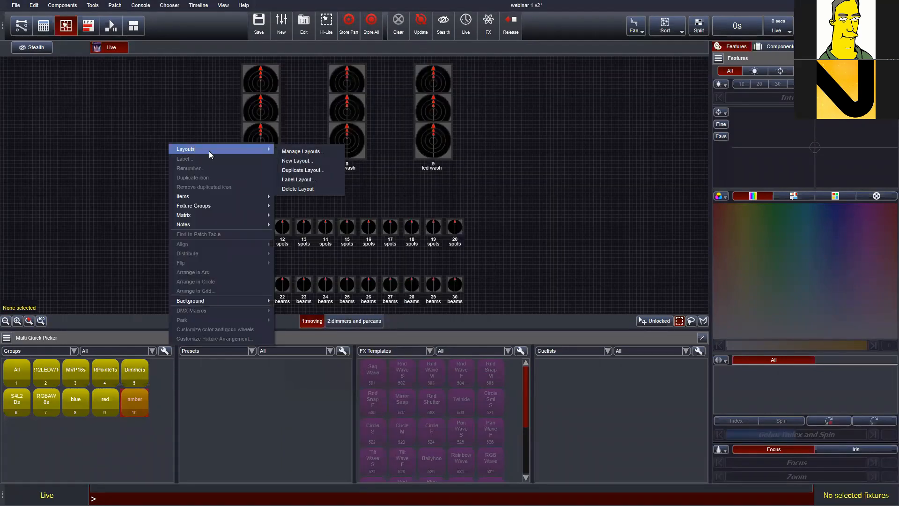
click(298, 152)
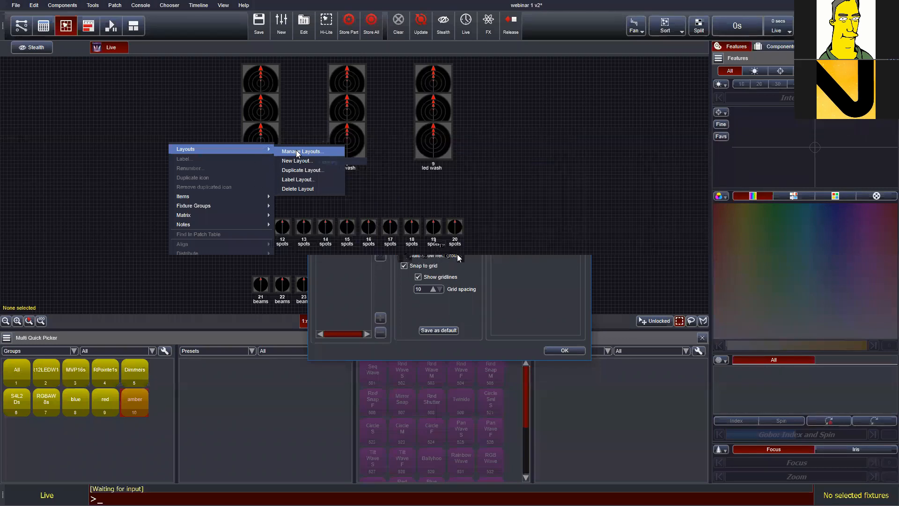
click(563, 352)
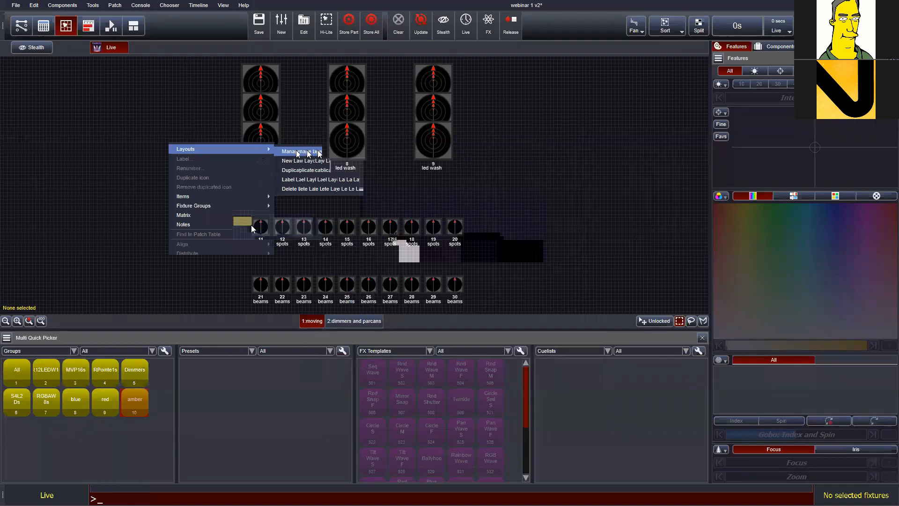
- Select spots 11 to 20 and beams 21 to 30, zoom to them, and widen the area holding the fixture feature controls
drag(253, 229, 464, 302)
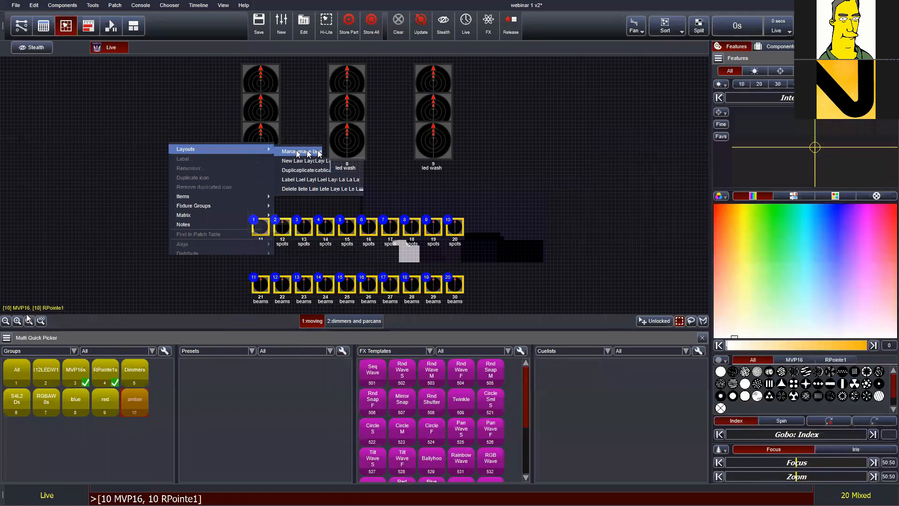
click(29, 321)
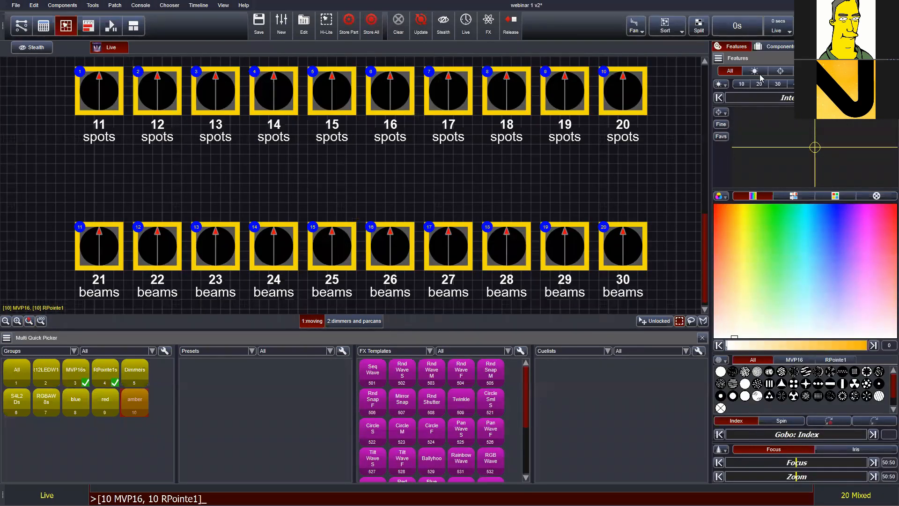
drag(710, 114, 684, 113)
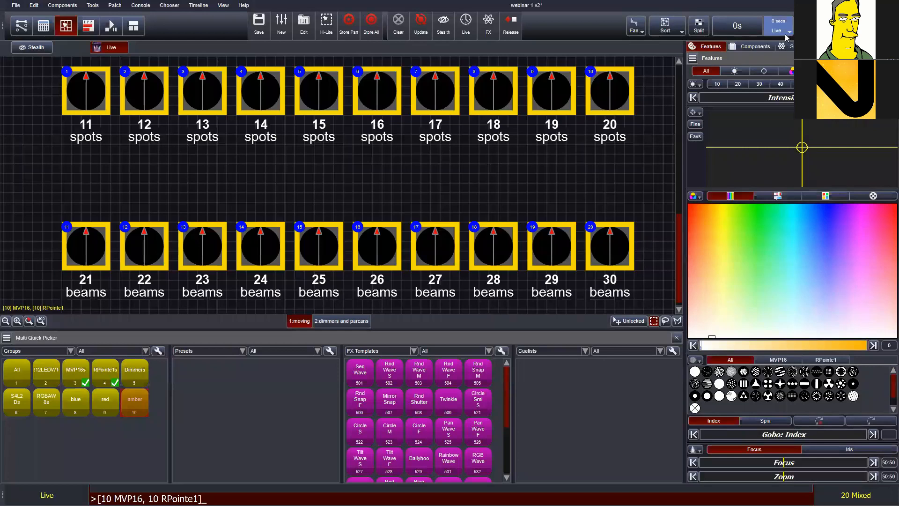
drag(748, 60, 197, 161)
drag(70, 49, 769, 111)
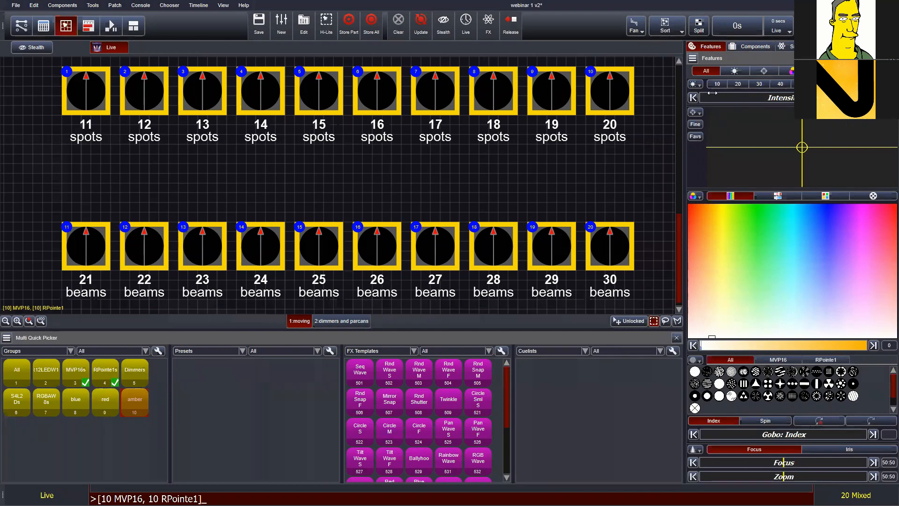
- Try several intensity levels on the selected spots and beams, and leave them at full intensity
drag(709, 97, 875, 97)
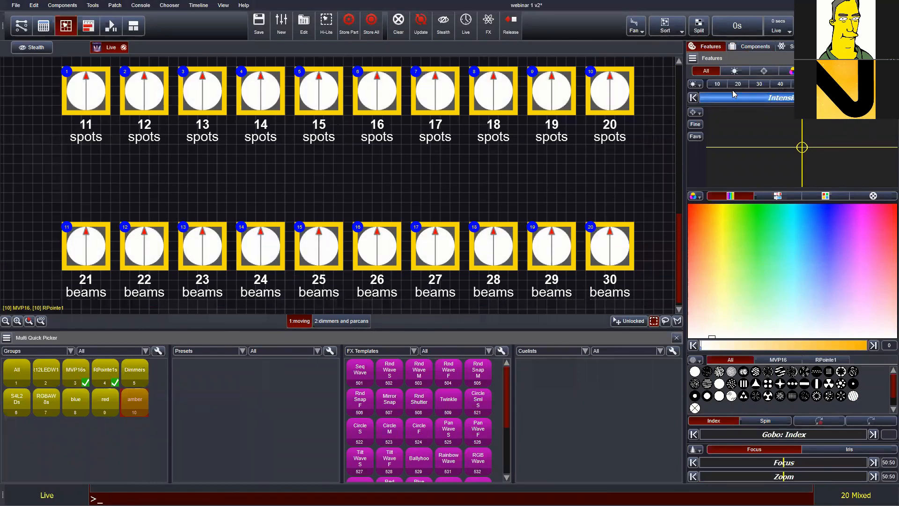
drag(784, 97, 733, 98)
click(768, 88)
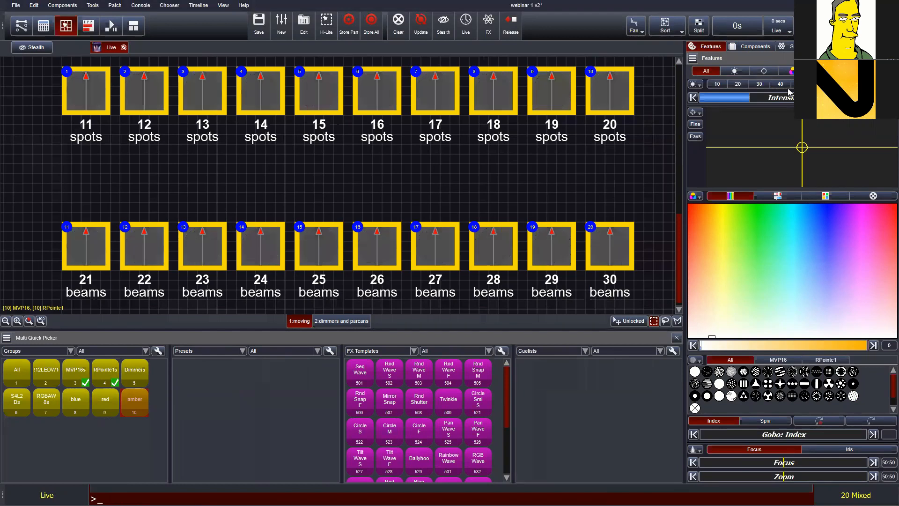
click(823, 84)
click(865, 85)
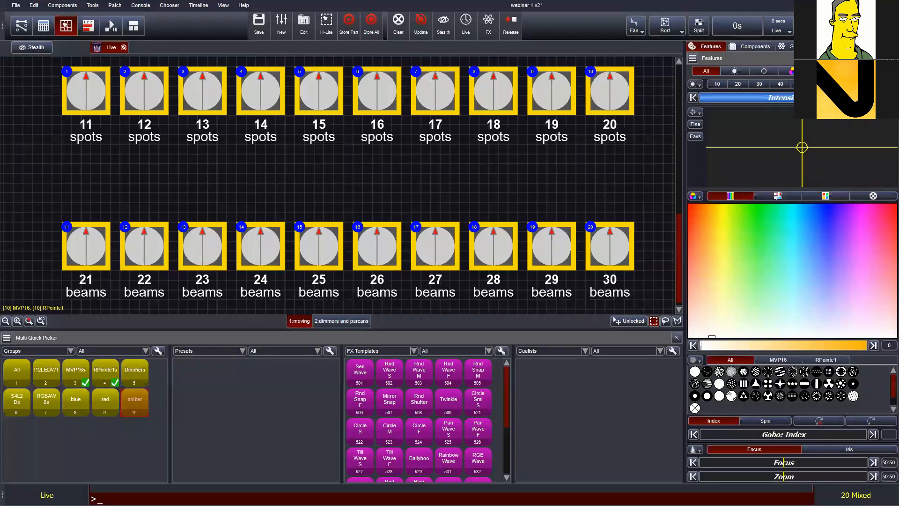
click(873, 98)
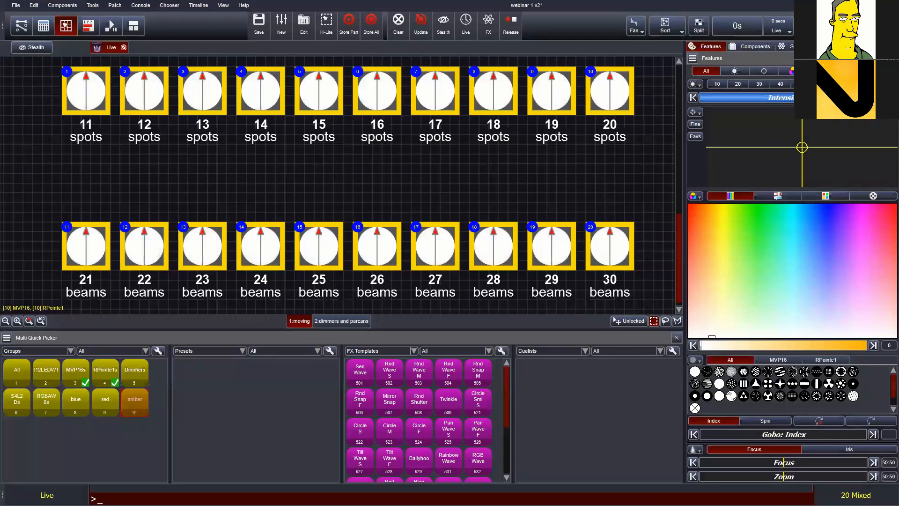
click(693, 98)
click(873, 98)
- Set the selected spots and beams to focus 51 and tilt them to the lower end of their range with pan centred
mouse_move(723, 465)
mouse_down()
mouse_move(757, 465)
mouse_move(695, 463)
mouse_move(813, 463)
mouse_up()
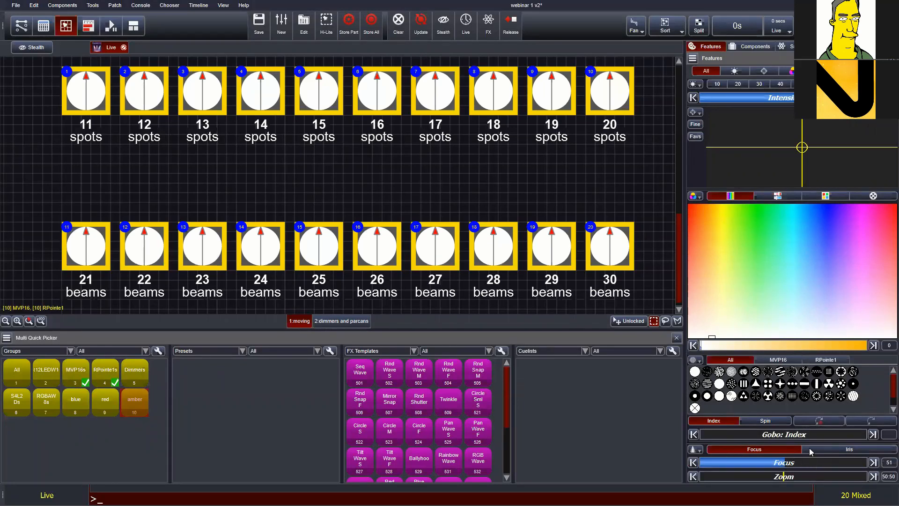
key(ctrl+b)
drag(806, 147, 802, 180)
key(ctrl+b)
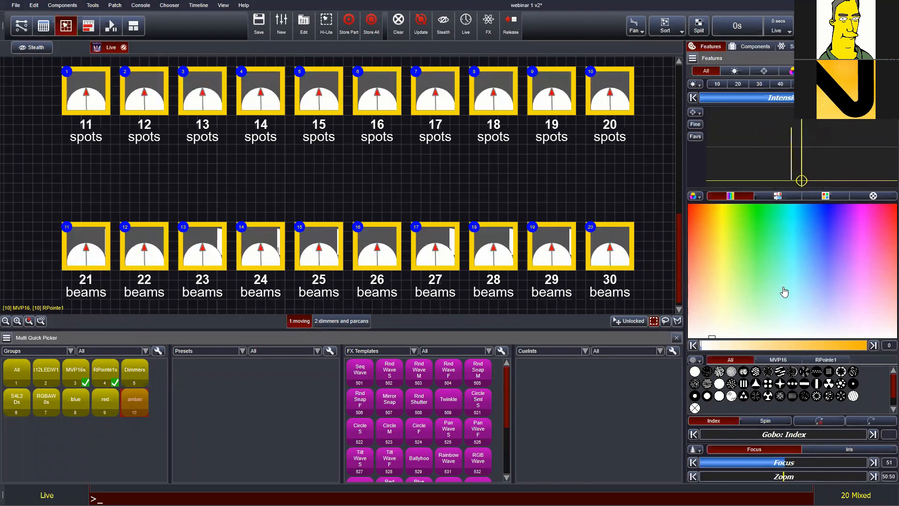
- Give the selected spots and beams a red colour and a dotted gobo, with the iris at 51
drag(778, 274, 689, 205)
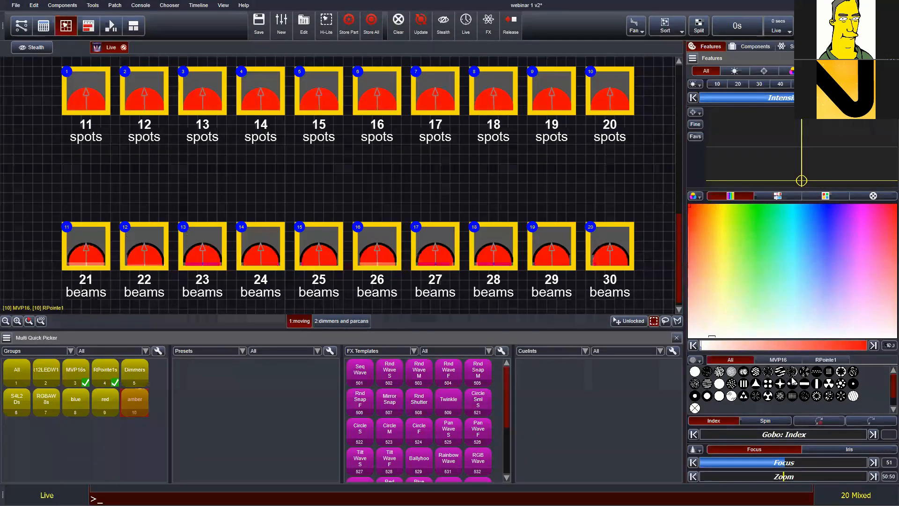
click(732, 384)
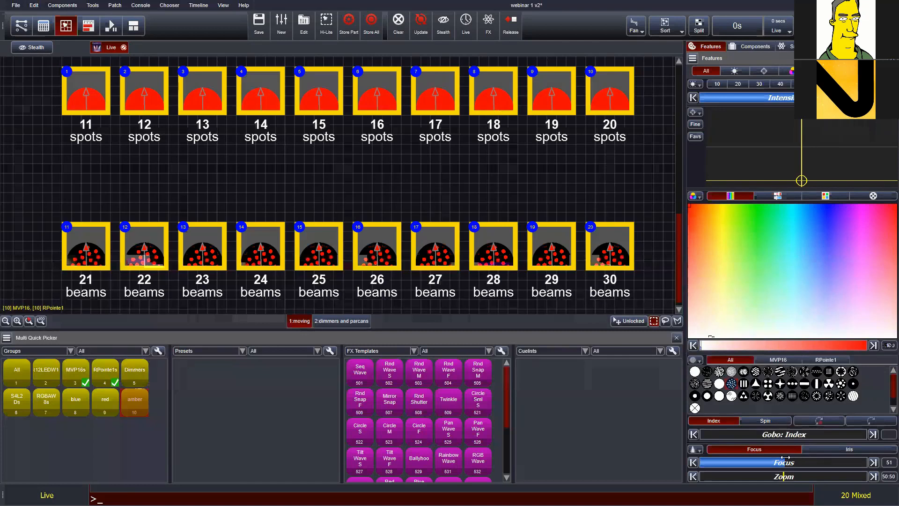
click(834, 450)
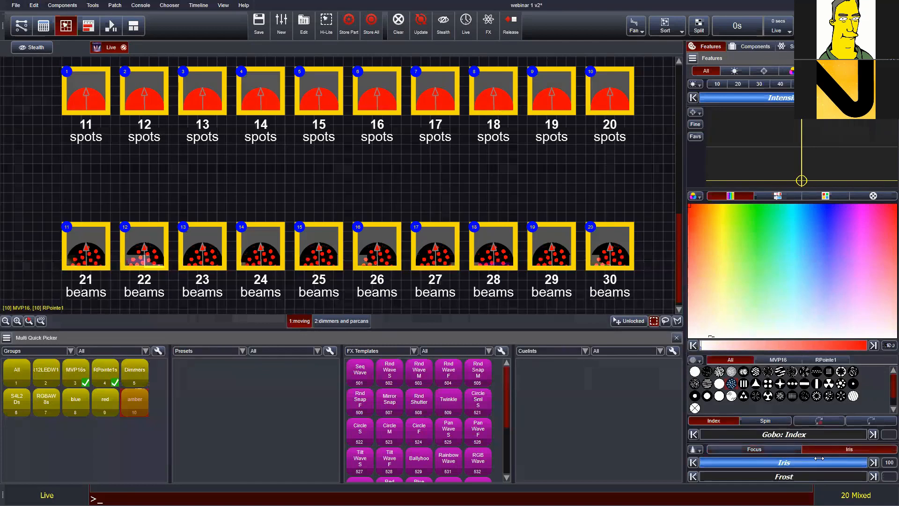
drag(819, 459, 760, 473)
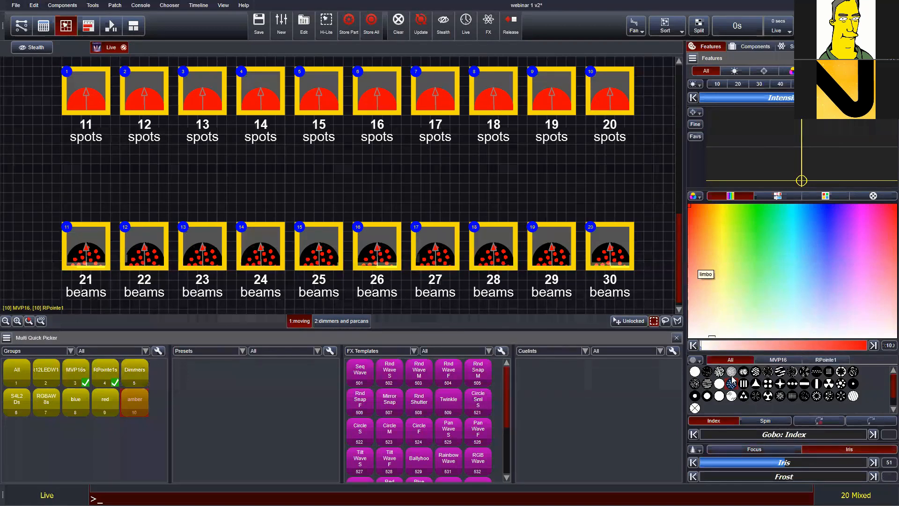
- Select all LED washes, spots and beams in the moving layout and bring them to full intensity
scroll(289, 194, up, 5)
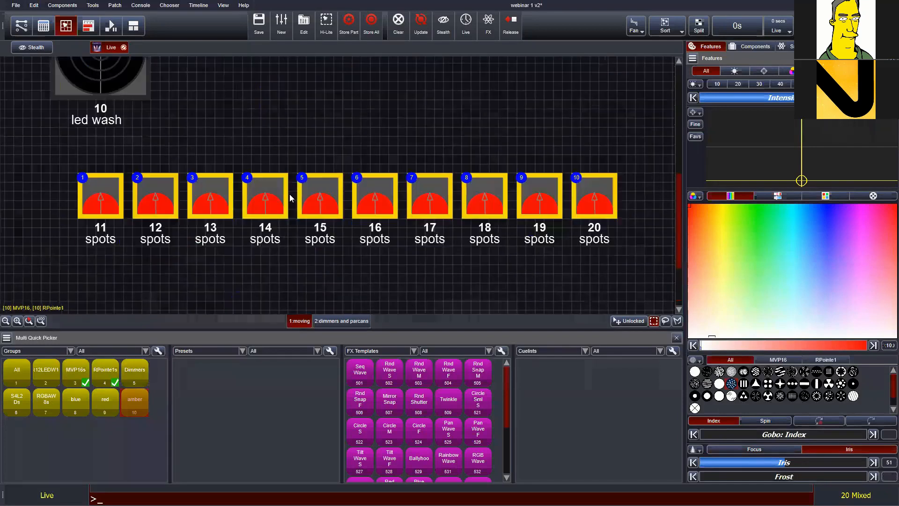
scroll(323, 165, up, 5)
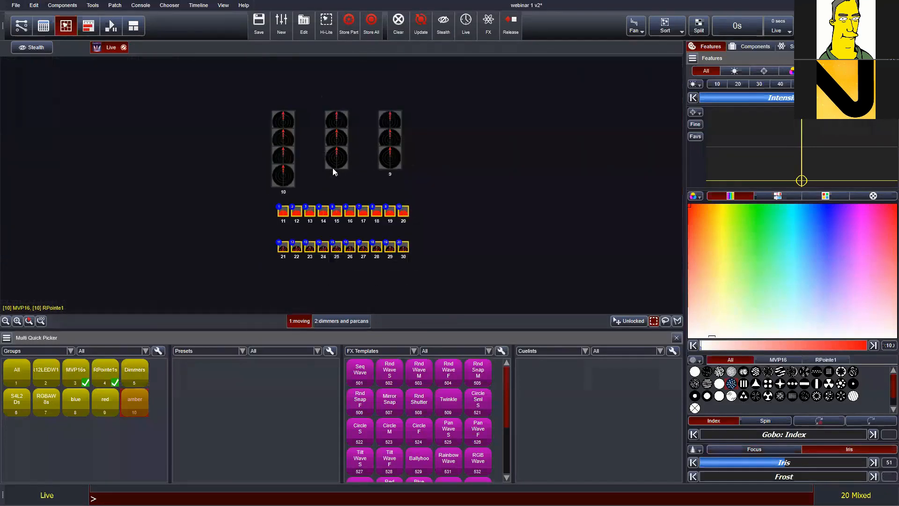
click(446, 181)
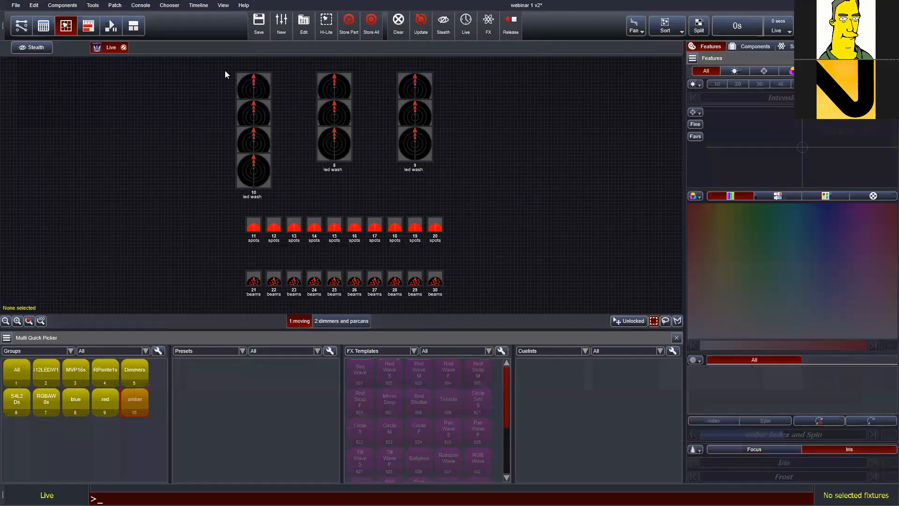
drag(225, 70, 495, 295)
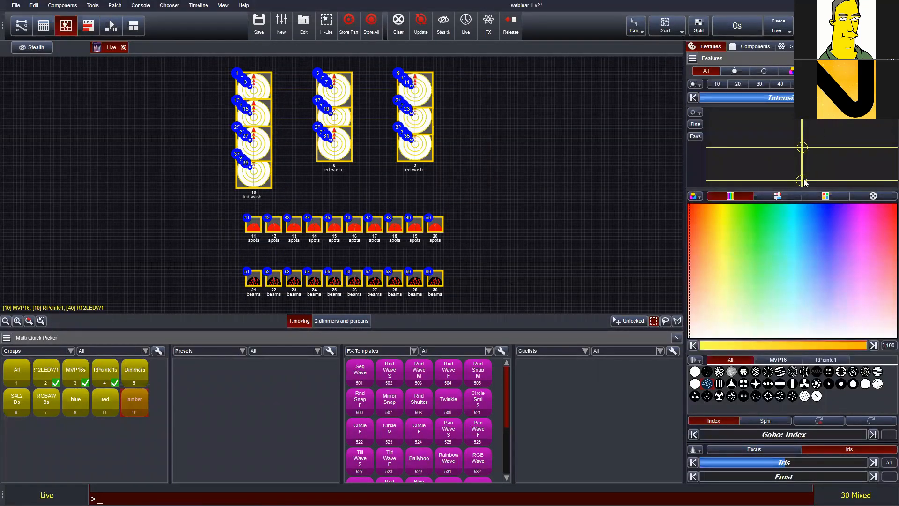
- Colour all selected moving lights orange and tilt them together toward the lower end of their range
click(836, 215)
mouse_move(837, 215)
mouse_down()
mouse_move(804, 223)
mouse_move(705, 217)
mouse_up()
drag(775, 145, 749, 184)
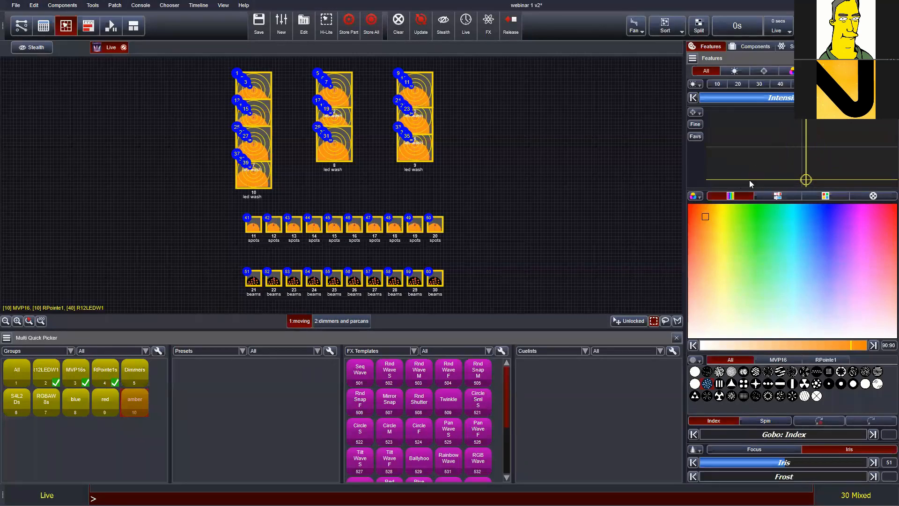
click(41, 321)
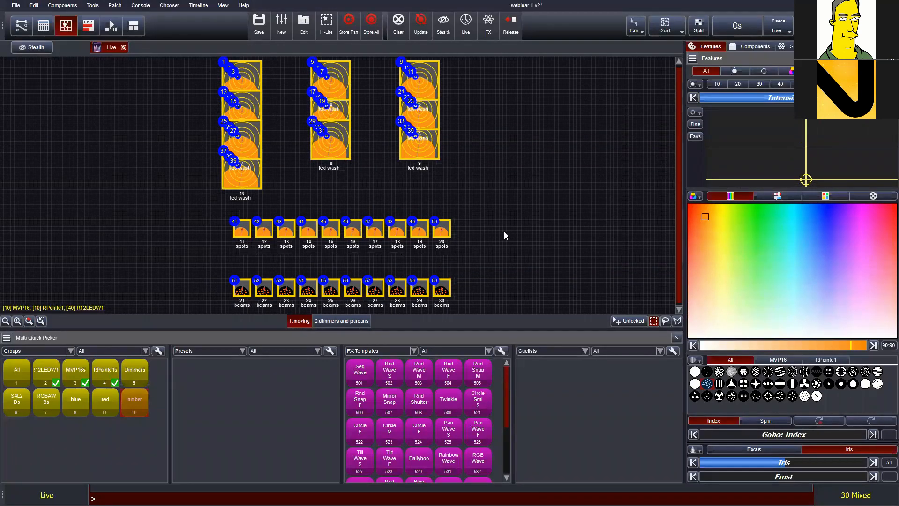
- Select all spots in the moving layout and clear every programmed fixture value
click(307, 177)
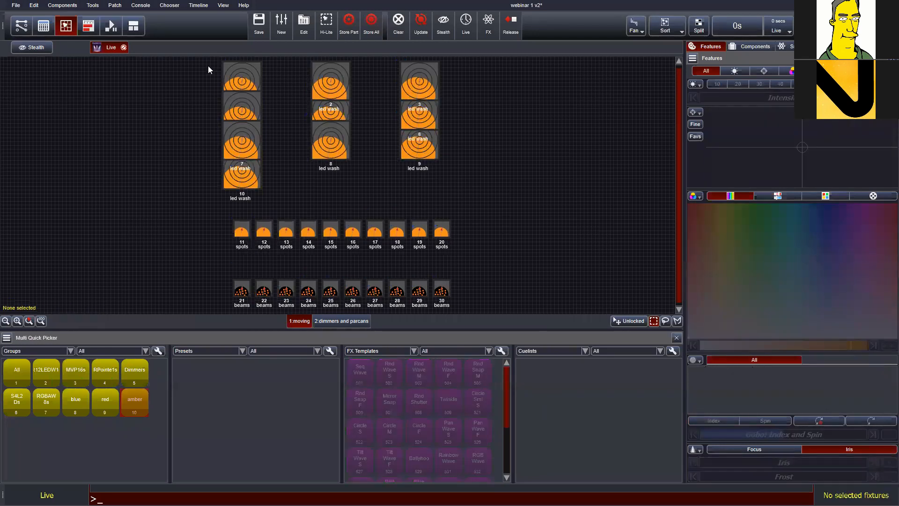
double_click(266, 235)
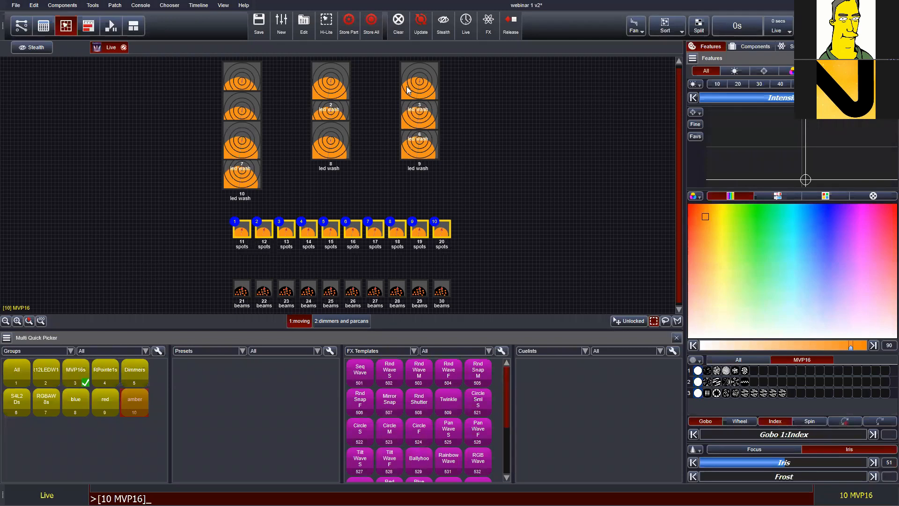
click(397, 27)
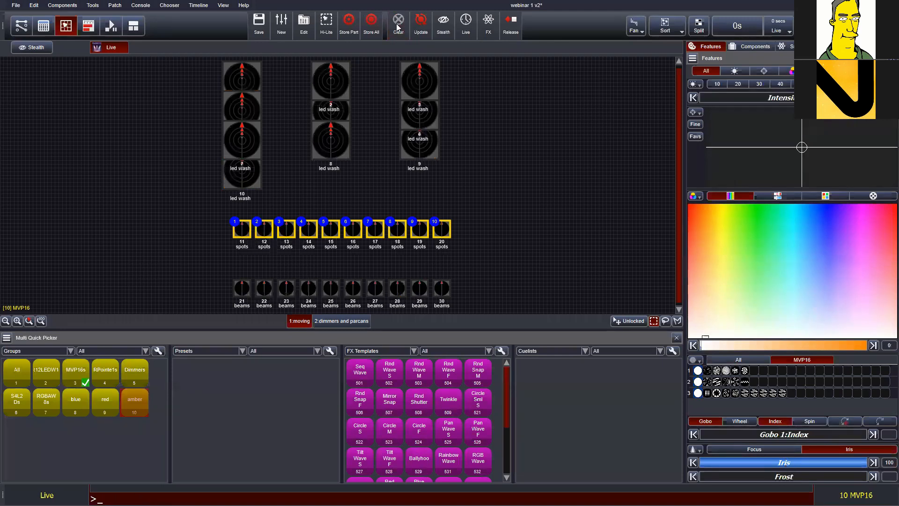
- Select spots 11 to 20 in the moving layout and bring them to full intensity
click(538, 203)
scroll(281, 262, up, 6)
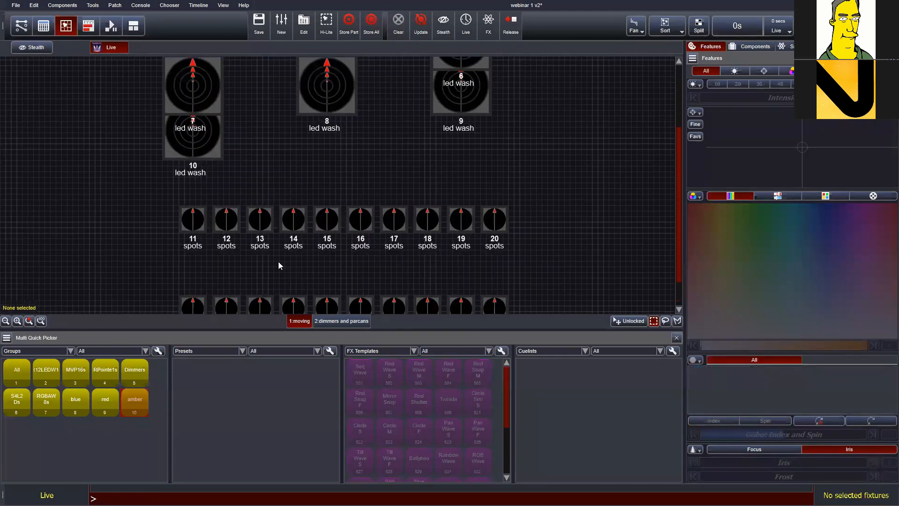
drag(95, 220, 604, 223)
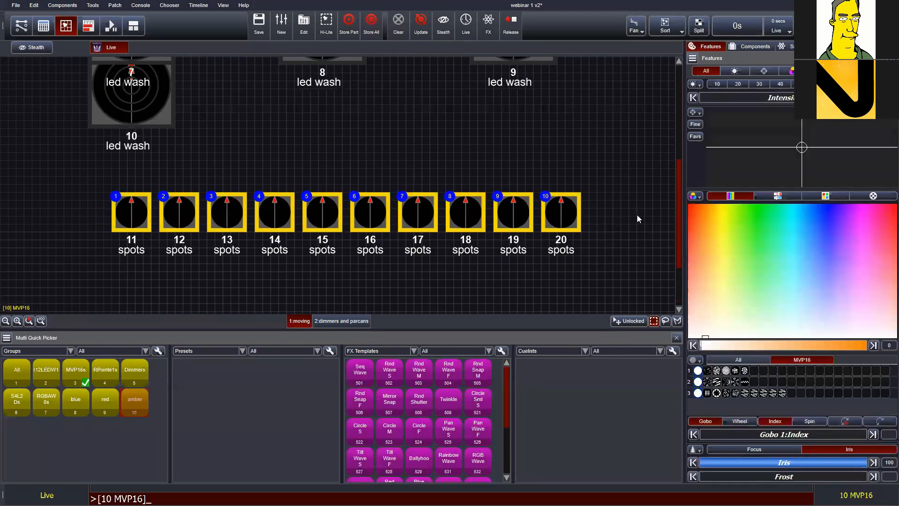
click(874, 97)
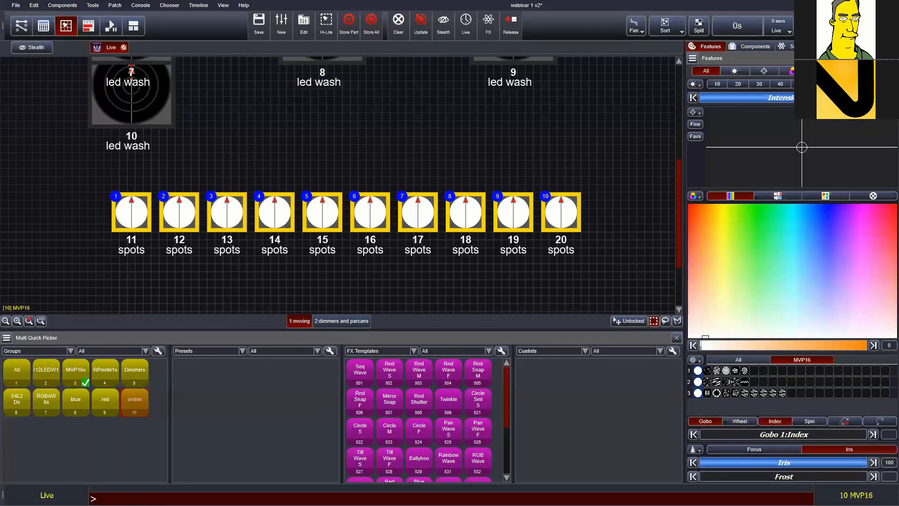
- Lower the selected spots' intensity by 5% and bring it back to 100
click(734, 71)
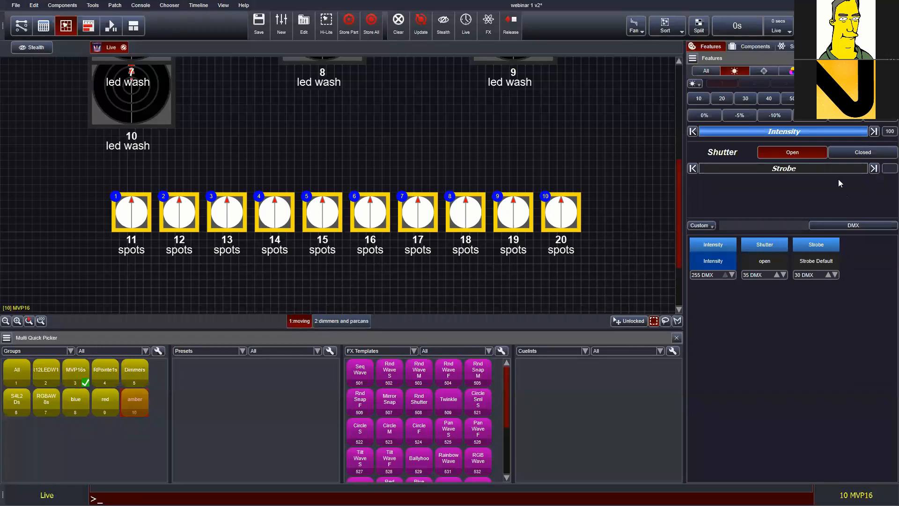
drag(814, 131, 888, 132)
click(740, 115)
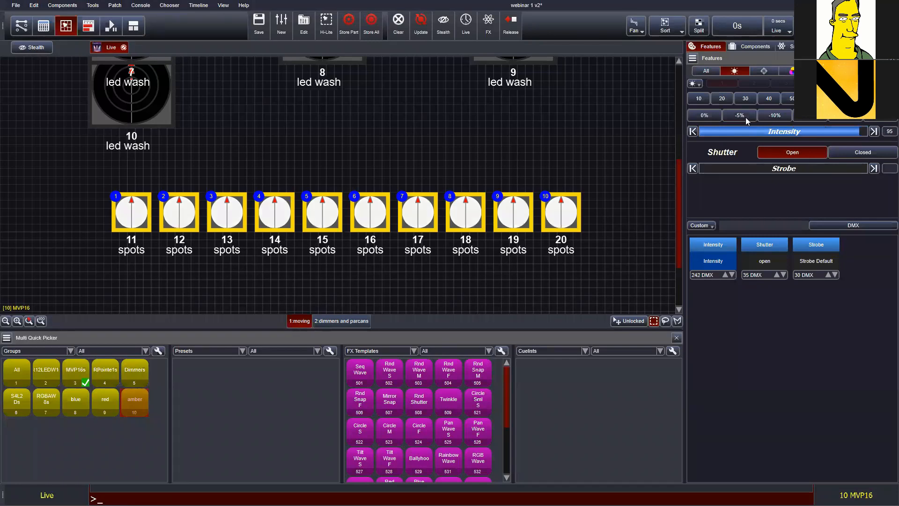
click(822, 119)
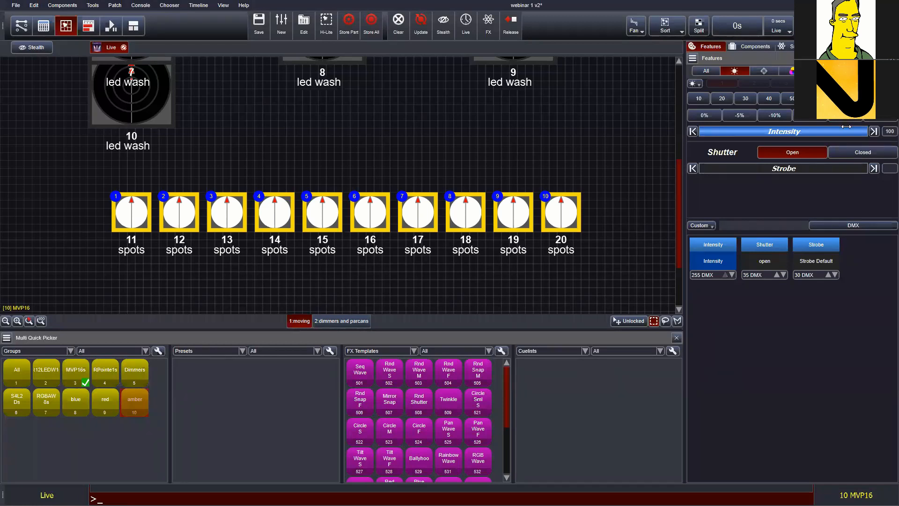
- Close and reopen the selected spots' shutter, and set their strobe to 0
click(863, 152)
click(792, 152)
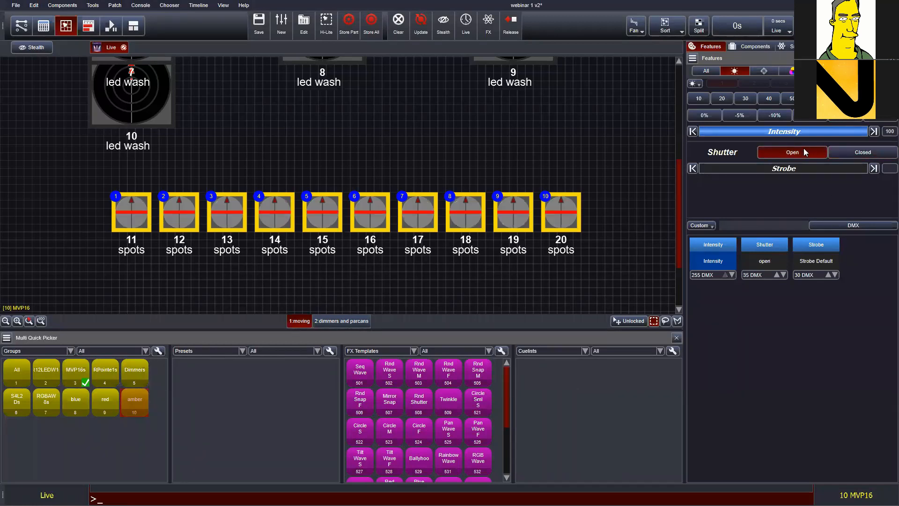
mouse_move(706, 169)
mouse_down()
mouse_move(869, 171)
mouse_move(694, 175)
mouse_up()
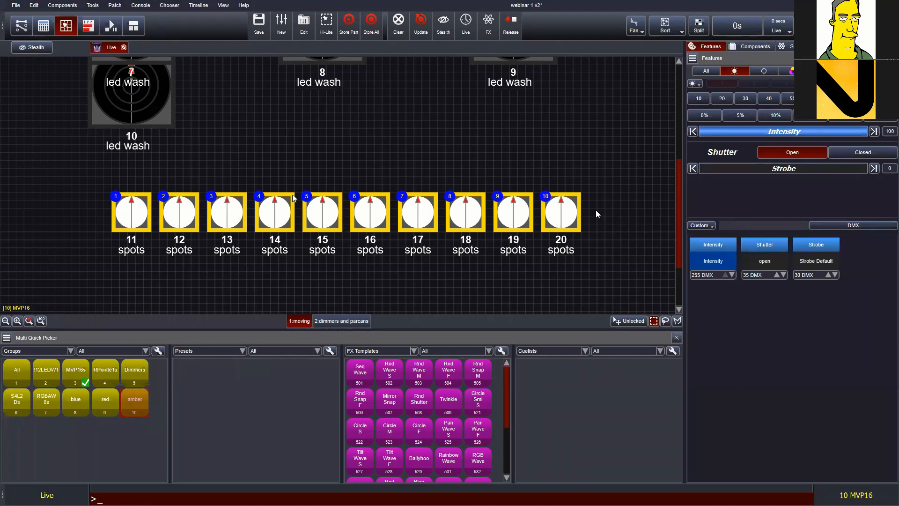
- Set the selected spots' shutter channel to 255 DMX and their strobe channel to 0 DMX
drag(756, 218, 774, 290)
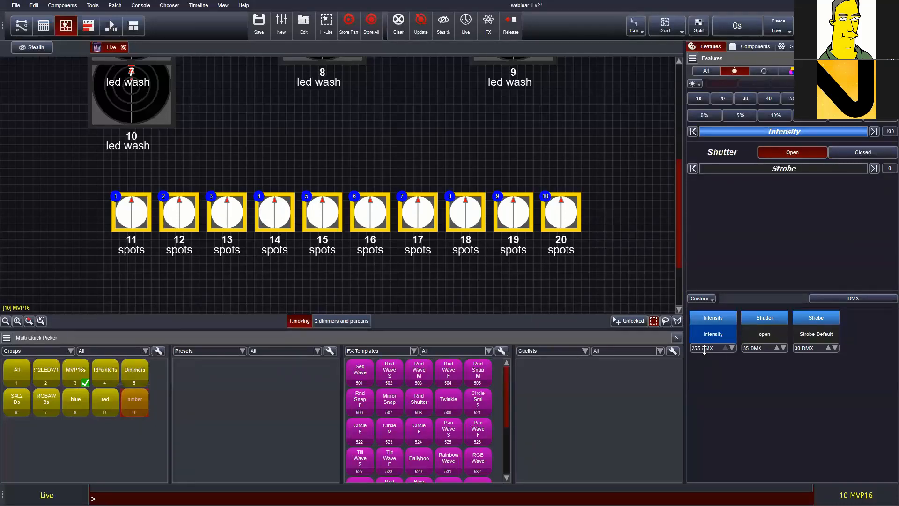
click(724, 347)
drag(762, 347, 767, 325)
drag(806, 349, 789, 304)
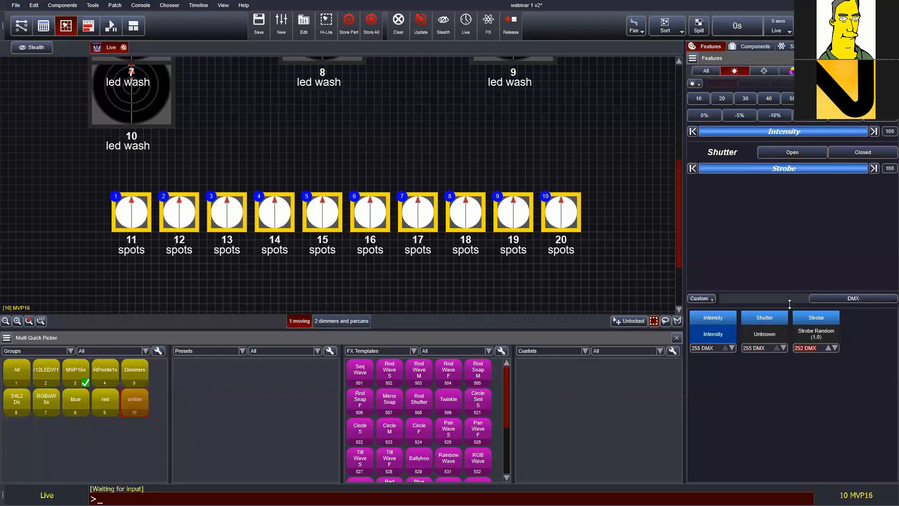
click(796, 348)
- Try the selected spots' intensity at 130 DMX and return it to 255 DMX
click(710, 349)
text(130)
key(Return)
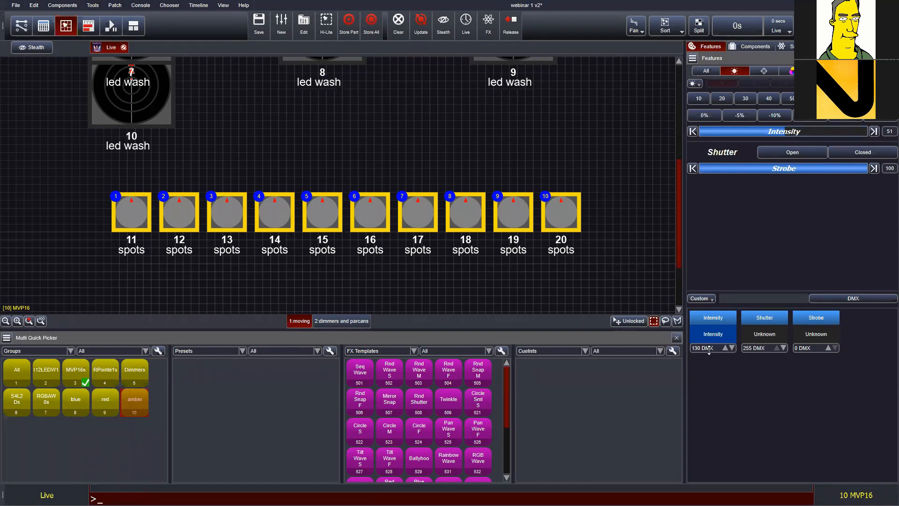
drag(709, 350, 728, 304)
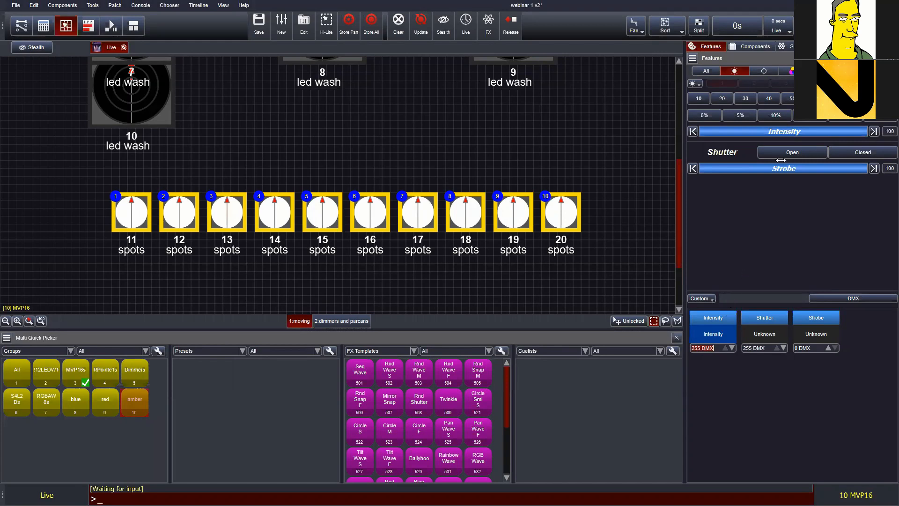
- Adjust the selected spots' position to about 33461 DMX pan and 14043 DMX tilt
click(763, 70)
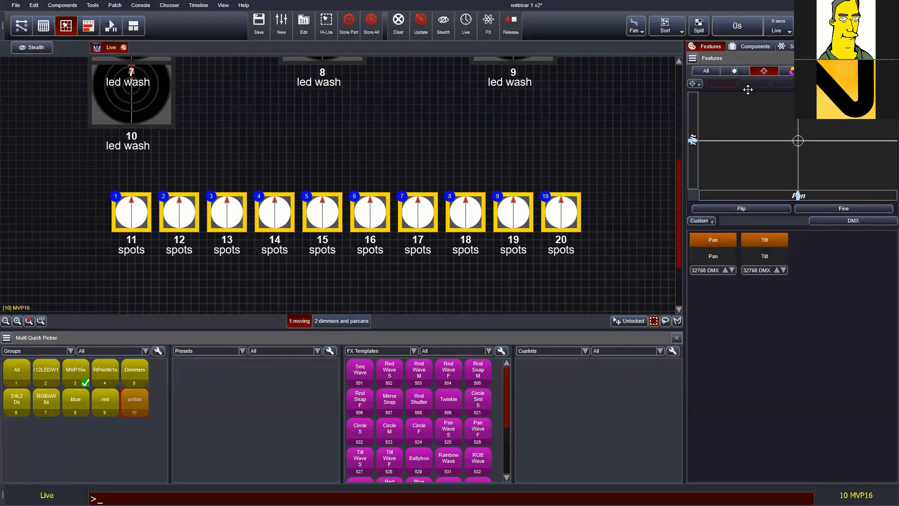
mouse_move(797, 139)
mouse_down()
mouse_move(794, 161)
mouse_move(812, 150)
mouse_move(800, 158)
mouse_up()
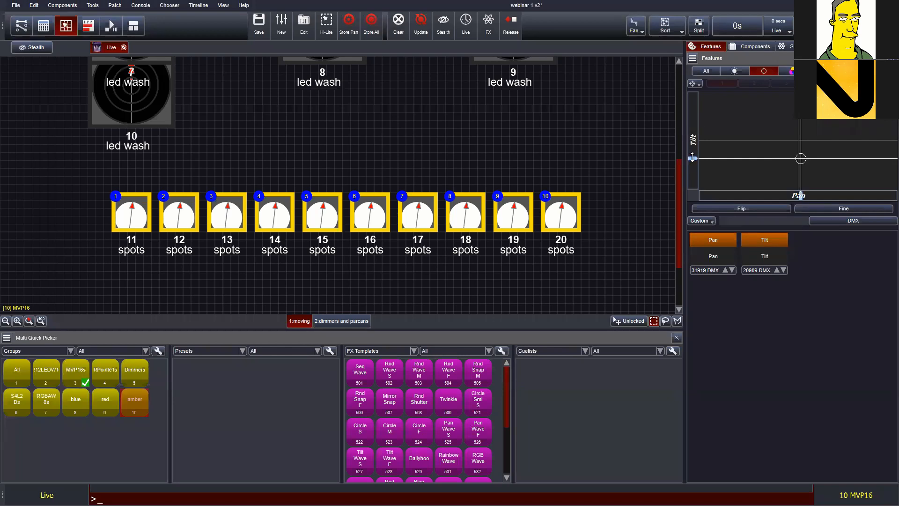
mouse_move(693, 158)
mouse_down()
mouse_move(693, 139)
mouse_move(693, 169)
mouse_up()
mouse_move(800, 196)
mouse_down()
mouse_move(751, 197)
mouse_move(801, 196)
mouse_move(791, 197)
mouse_up()
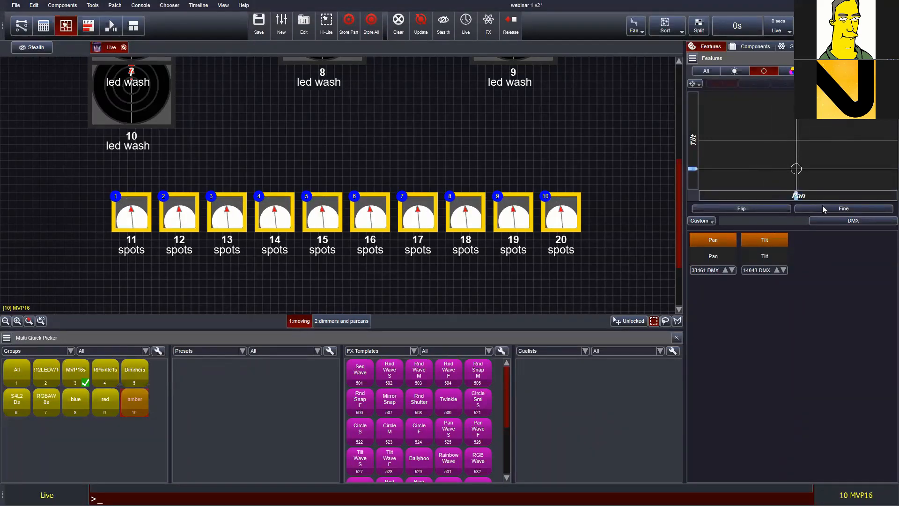
- Try Fine positioning and move the selected spots to about 32983 DMX pan and 21065 DMX tilt, with Fine switched off
drag(800, 167, 829, 136)
click(849, 209)
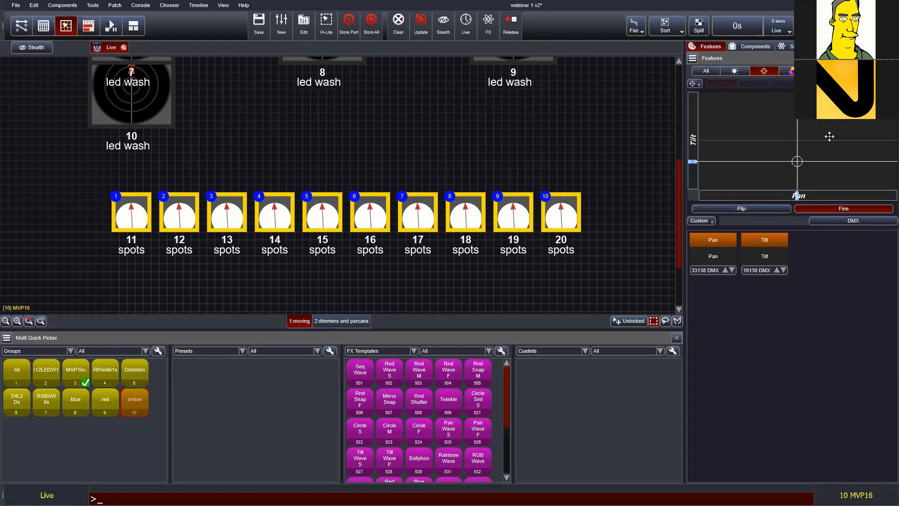
click(846, 209)
drag(809, 162, 848, 163)
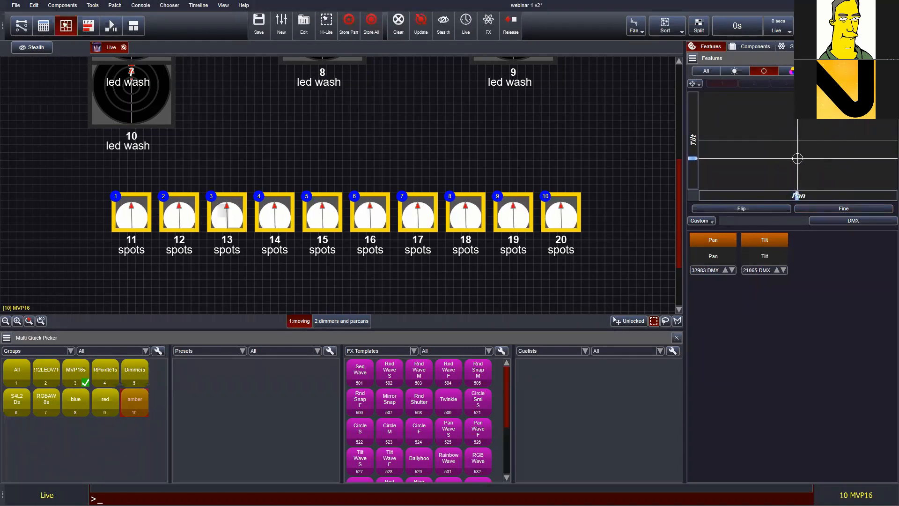
- Colour the selected spots cyan and shift them to a pale blue with hue 59 and saturation 28
click(792, 71)
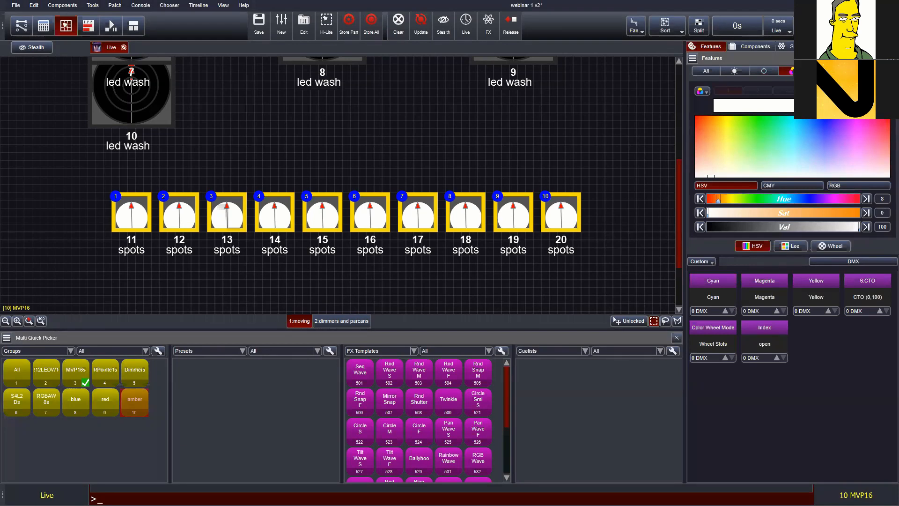
drag(805, 141, 787, 134)
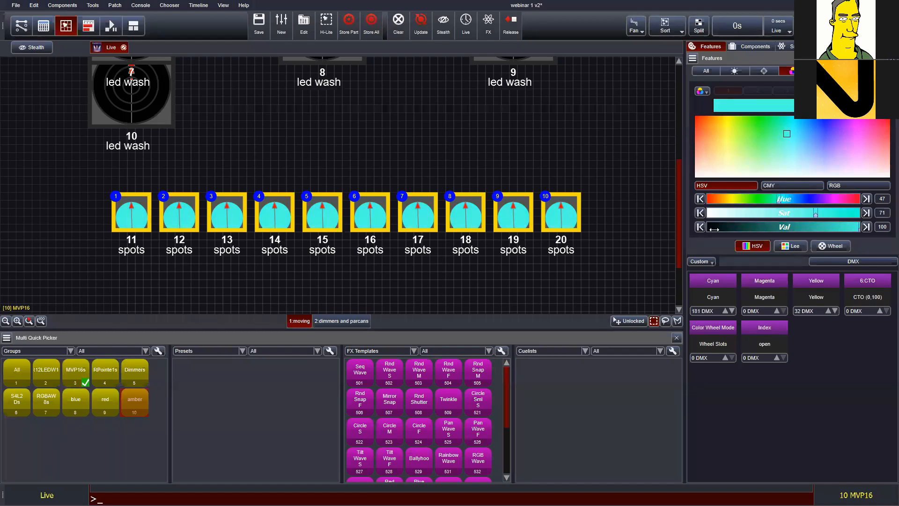
click(789, 199)
drag(789, 199, 874, 203)
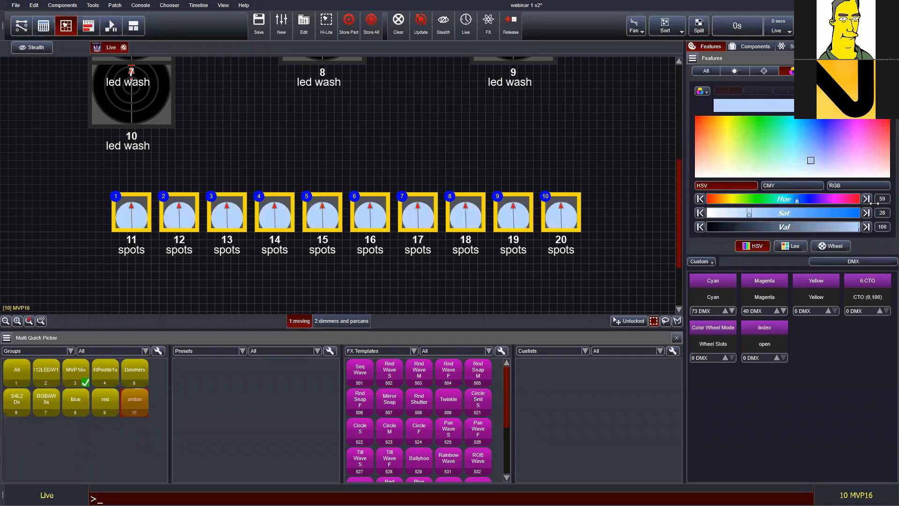
- Mix the selected spots to red with RGB values 100, 0 and 0, and reset them to white
click(793, 186)
drag(751, 201, 715, 199)
click(846, 184)
drag(842, 213, 860, 199)
click(783, 227)
drag(770, 224, 707, 226)
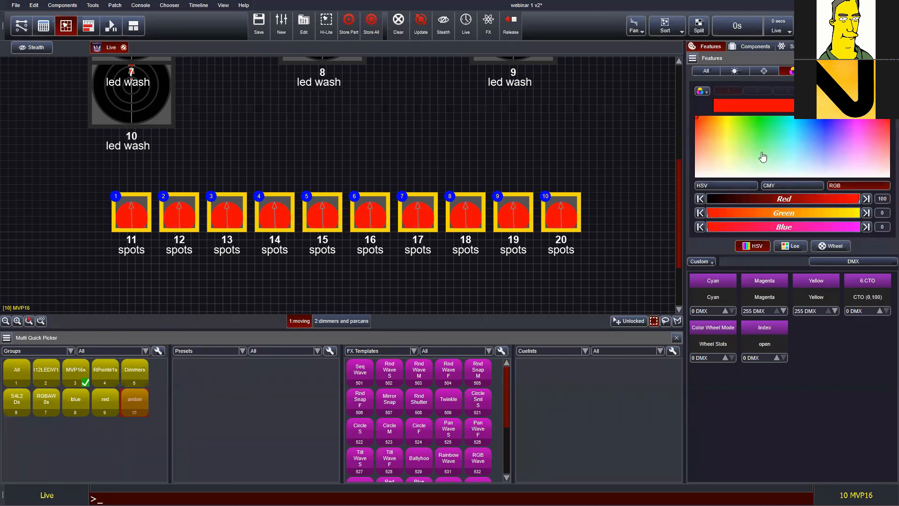
drag(757, 155, 669, 177)
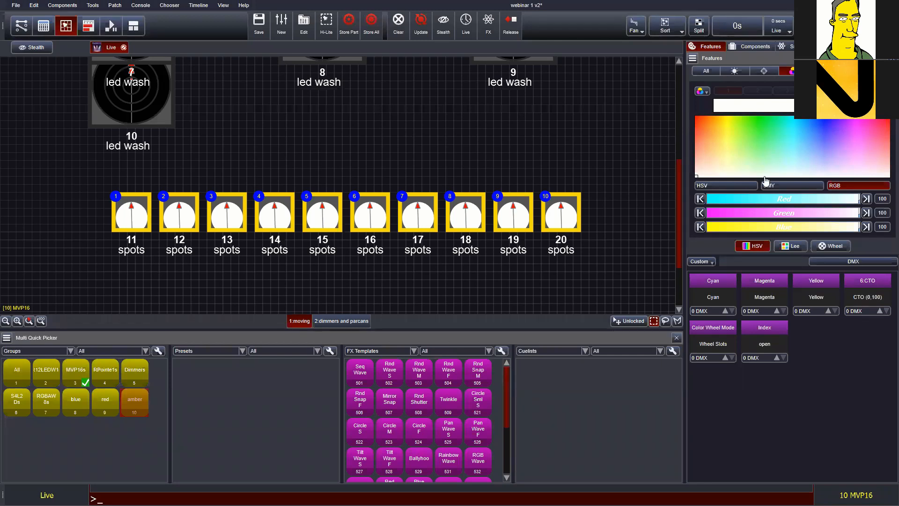
- Cycle the selected spots' colour wheel through its red, blue, orange, pink and open slots, ending on red
click(839, 248)
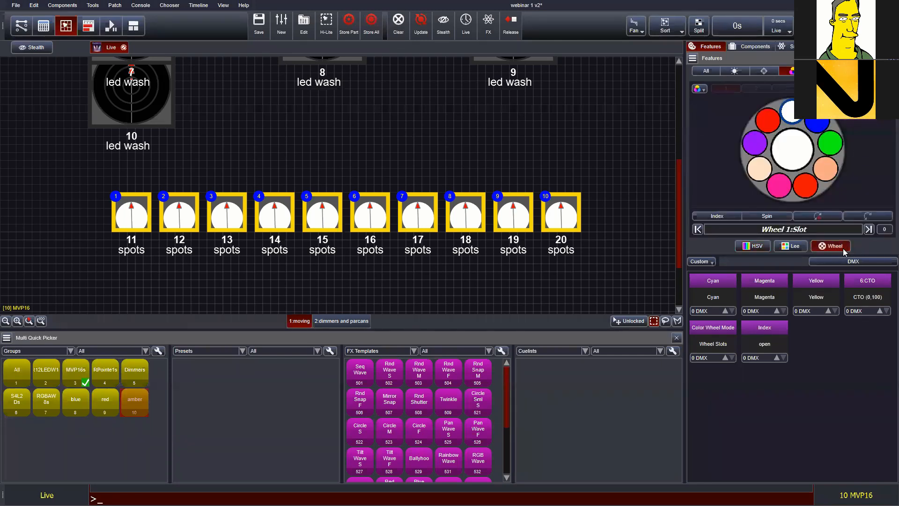
click(770, 123)
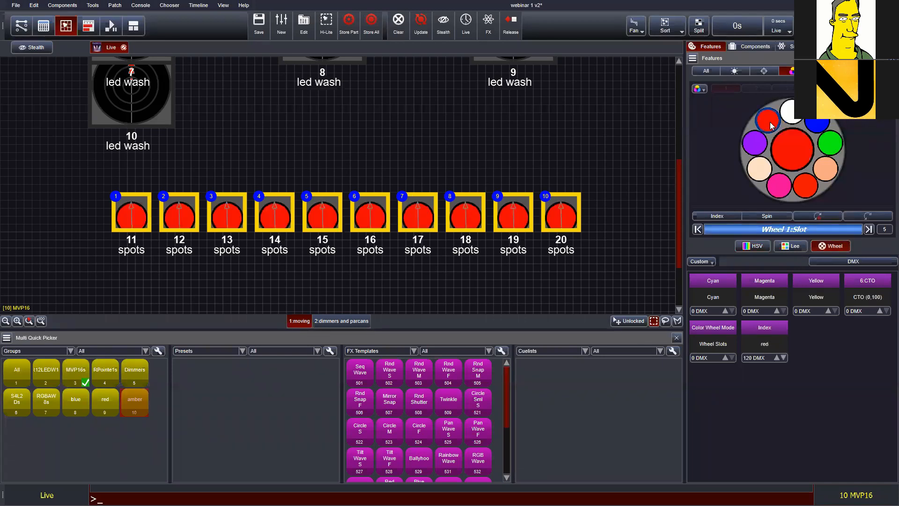
click(816, 123)
click(808, 184)
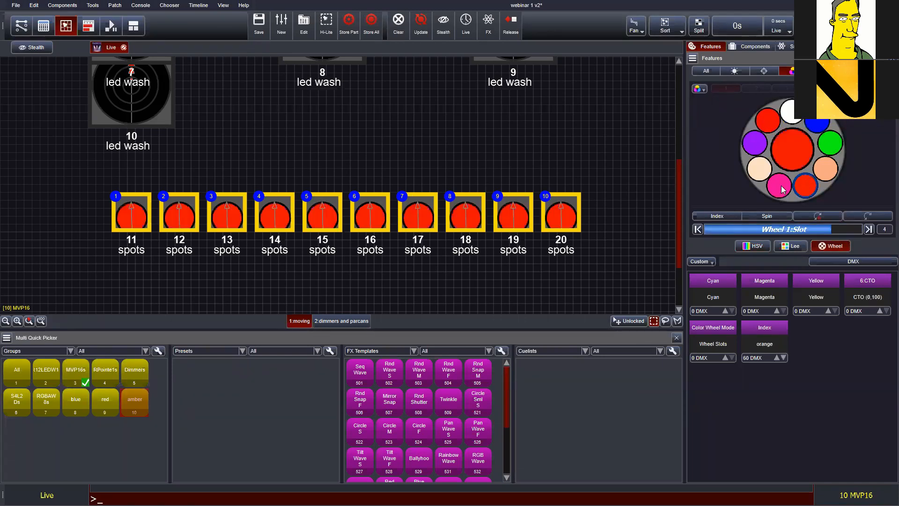
click(782, 188)
click(798, 117)
click(816, 123)
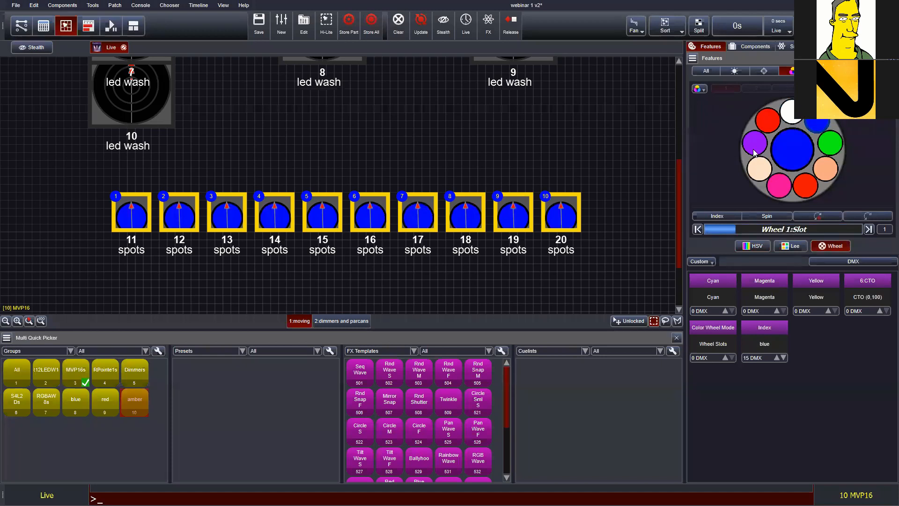
click(771, 118)
click(810, 127)
click(775, 126)
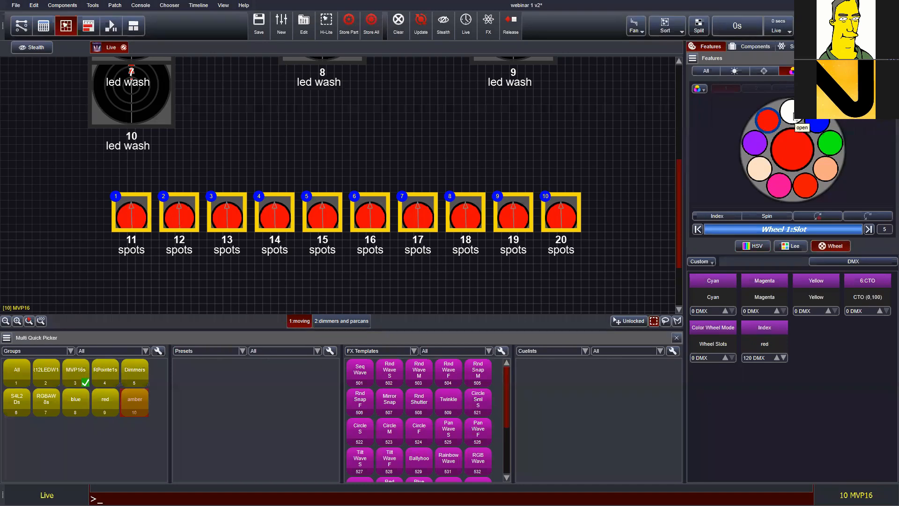
- Try the spots' colour wheel in Index mode at about 47 and in Spin mode at about 12
click(715, 216)
drag(821, 231, 837, 222)
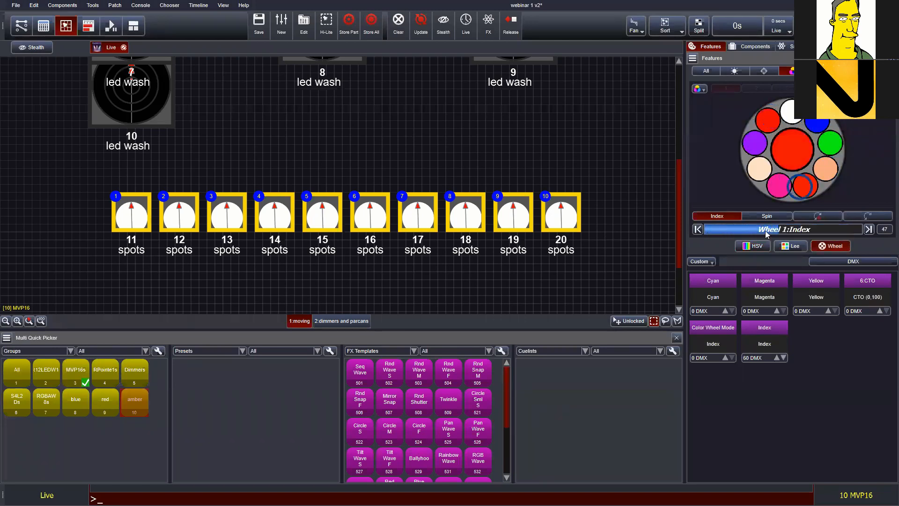
click(769, 216)
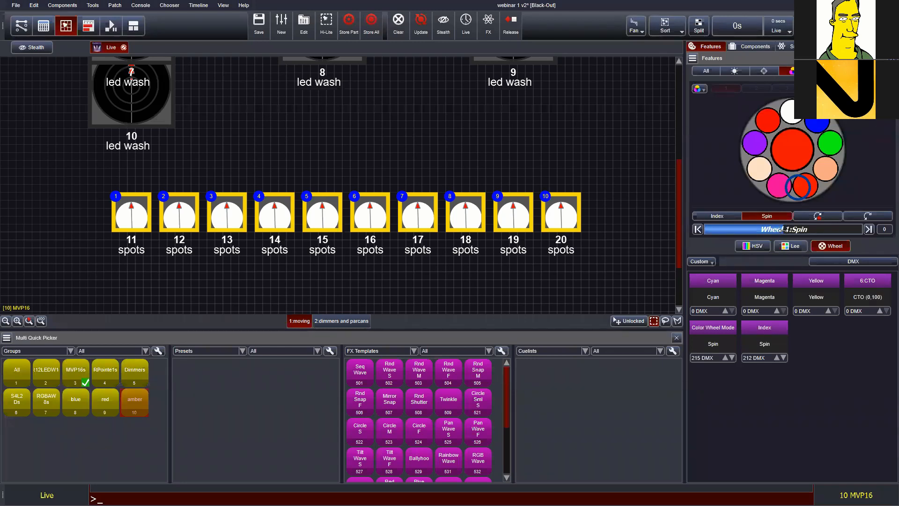
mouse_move(783, 228)
mouse_down()
mouse_move(820, 229)
mouse_move(725, 232)
mouse_move(812, 230)
mouse_move(795, 230)
mouse_up()
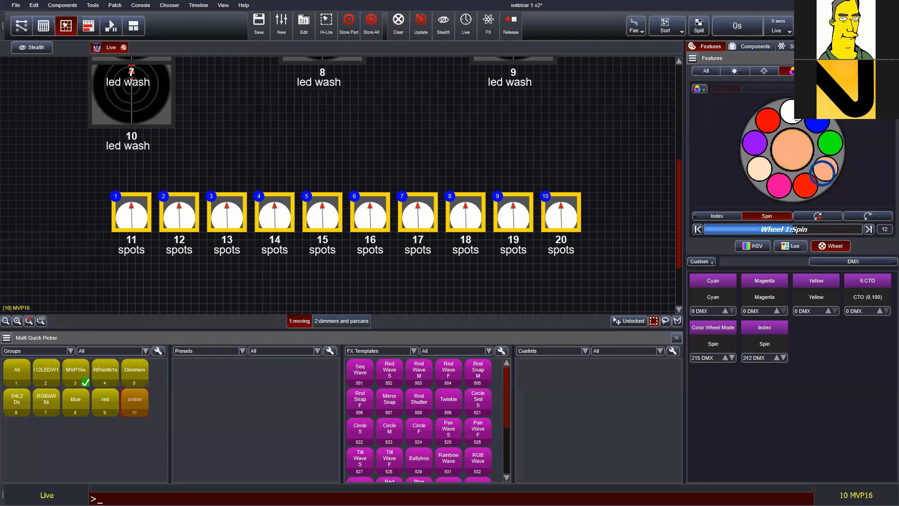
- Return the spots' colour wheel to the open white slot and enlarge the colour wheel display
click(796, 119)
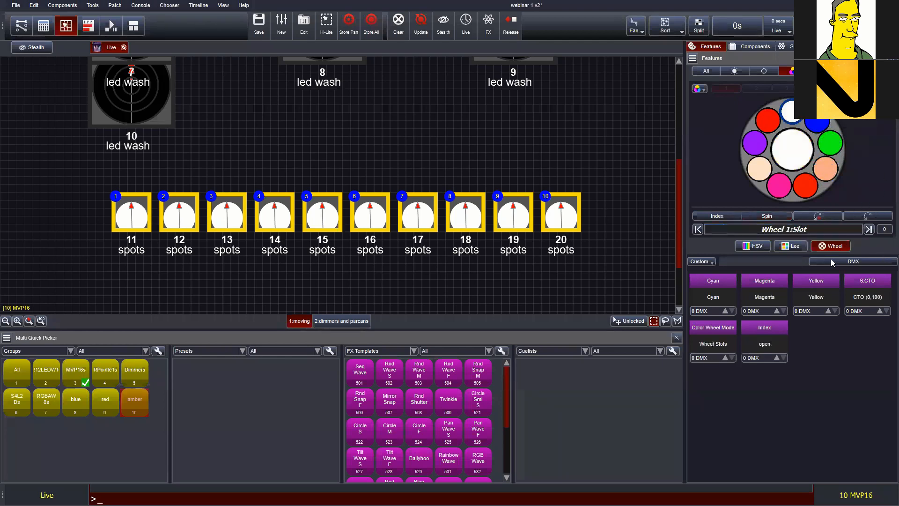
drag(796, 254, 790, 286)
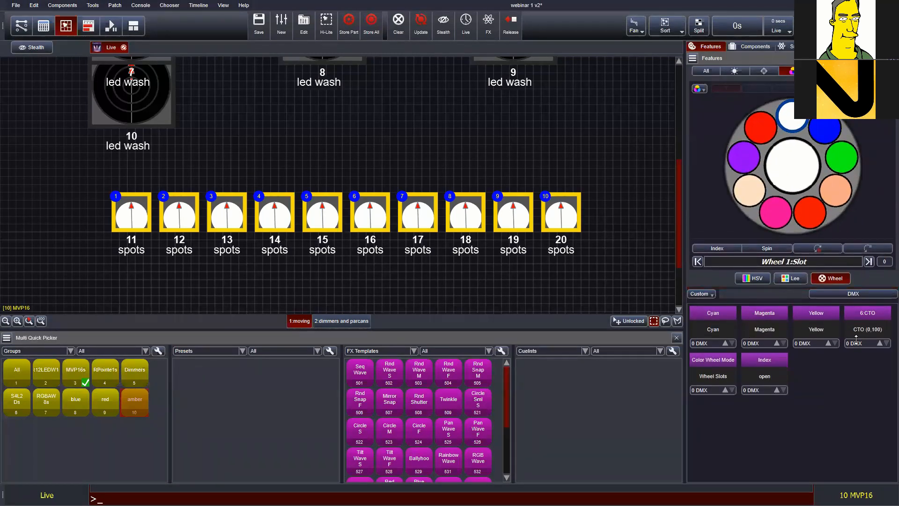
- Set the selected spots' Cyan channel to 135 DMX and view the resulting mix in the HSV colour picker
click(706, 343)
text(135)
key(Return)
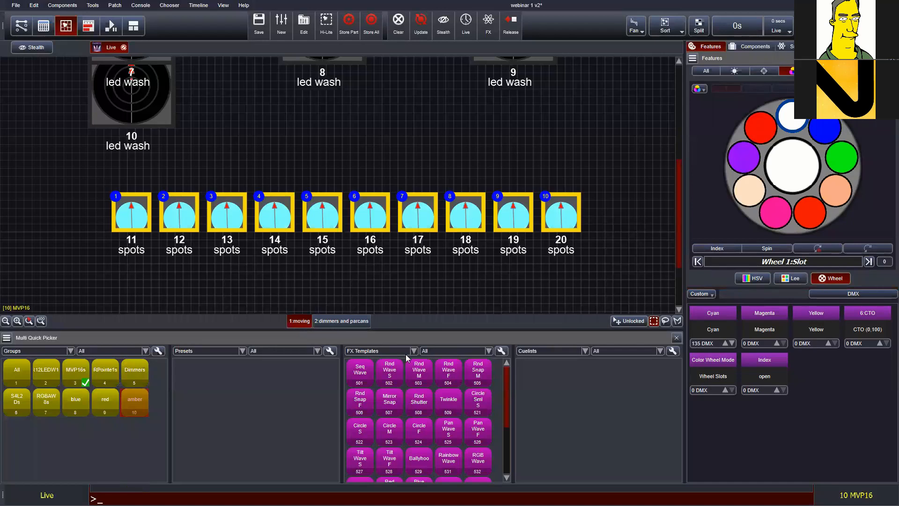
click(766, 281)
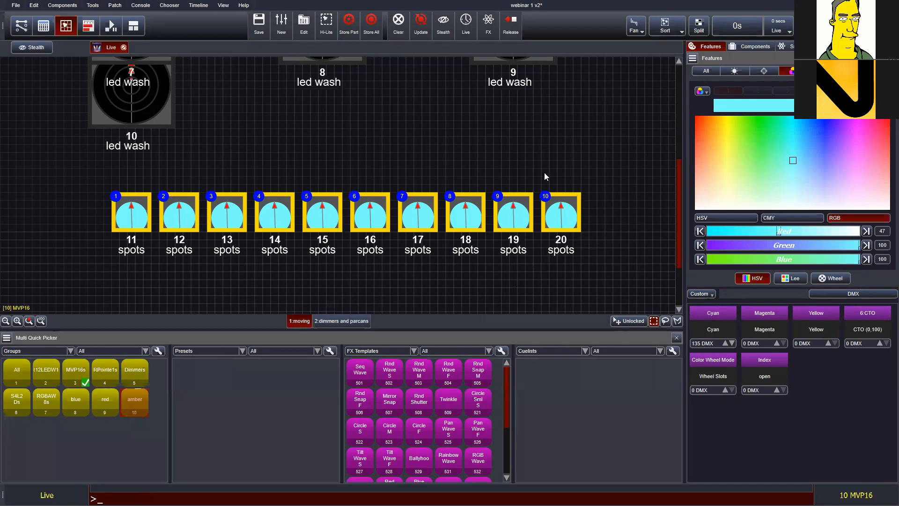
- Copy the cyan spots' values and paste them onto all the LED washes, spots and beams, and clear the selection
click(33, 5)
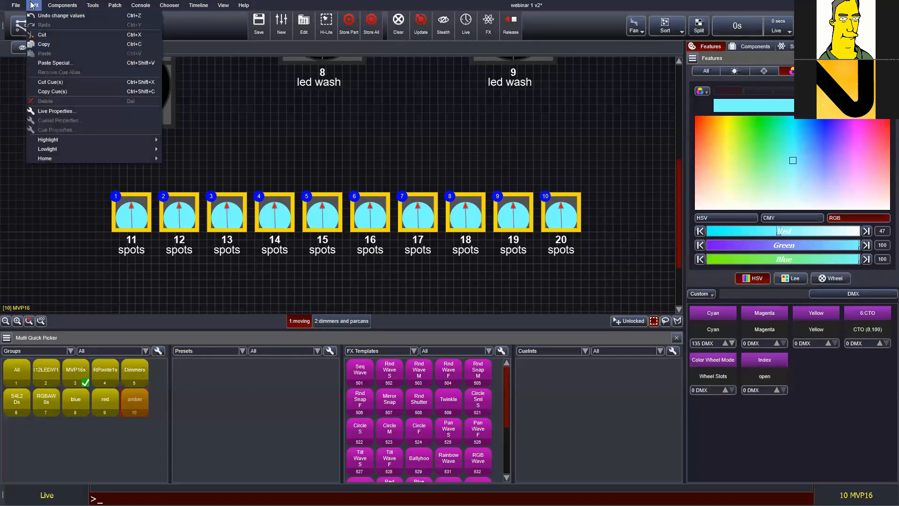
click(47, 46)
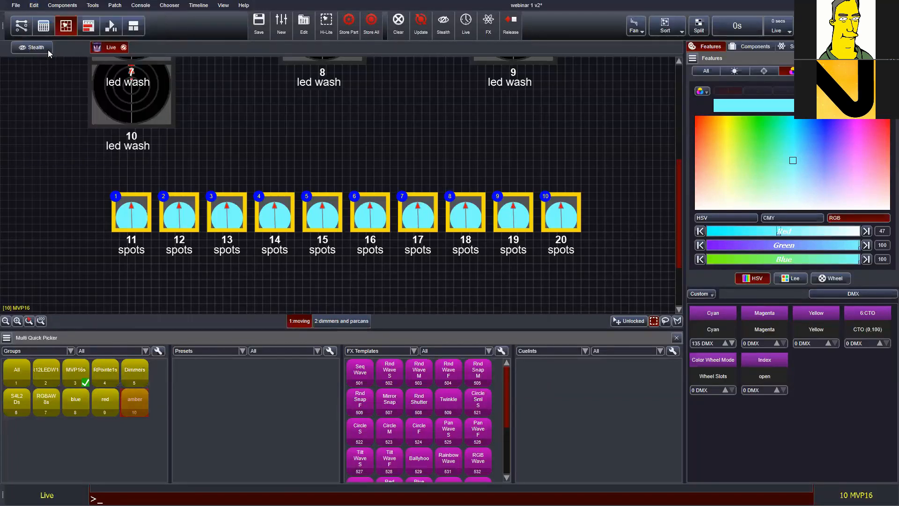
click(82, 179)
scroll(98, 183, down, 4)
scroll(109, 197, down, 3)
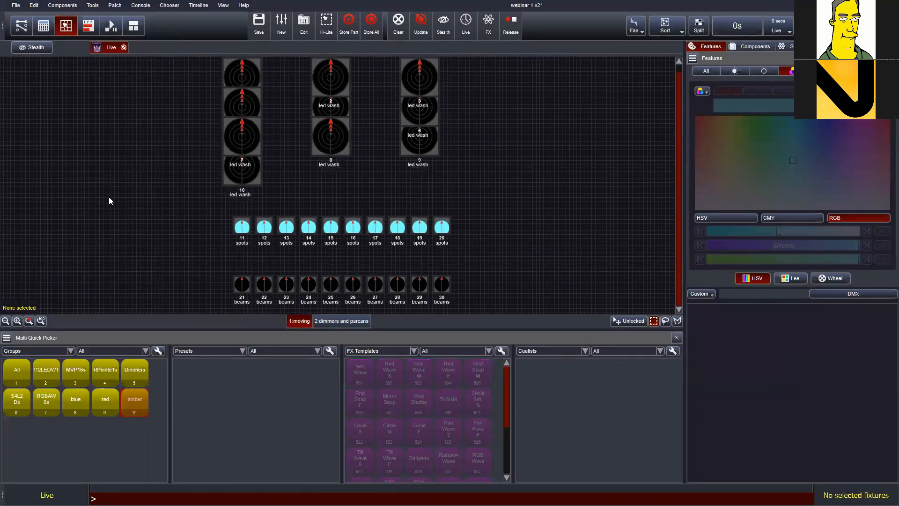
drag(169, 88, 524, 285)
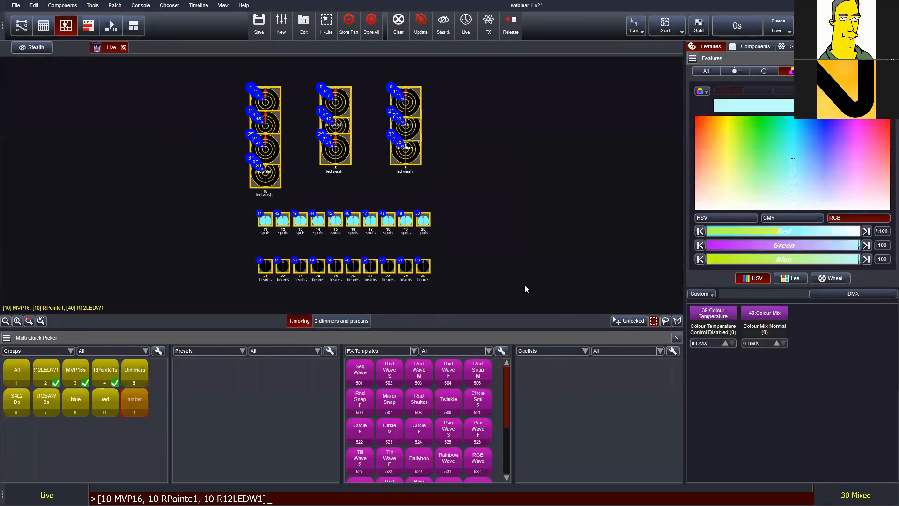
click(33, 6)
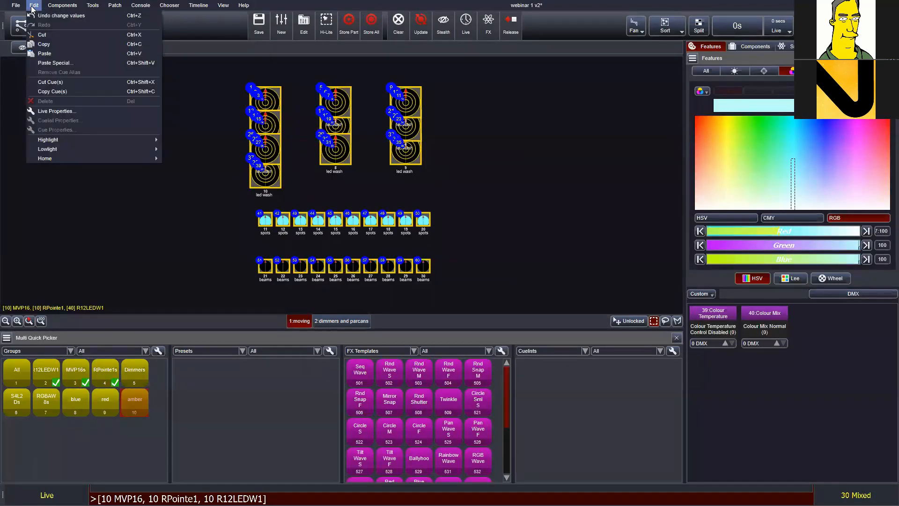
click(61, 57)
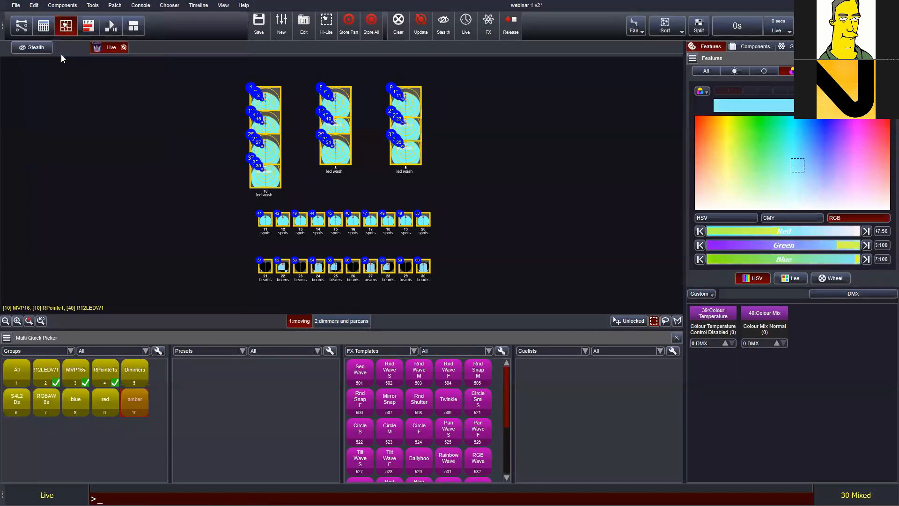
click(120, 178)
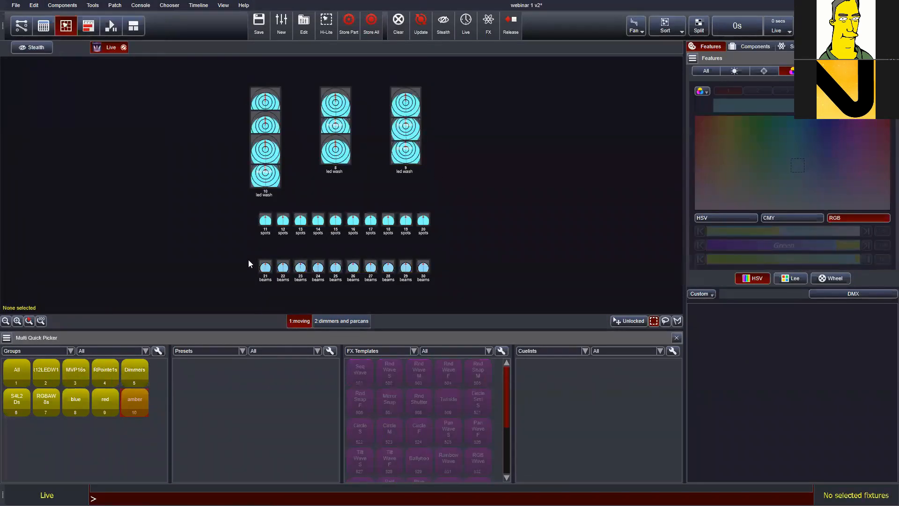
- Inspect the pasted colour on the beams' and spots' colour wheels, and undo the paste
scroll(224, 269, up, 3)
drag(207, 282, 499, 290)
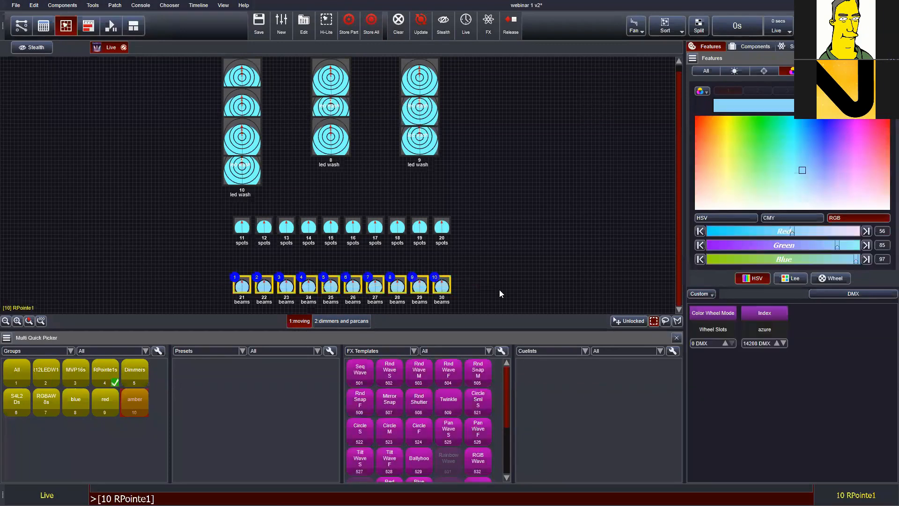
click(824, 278)
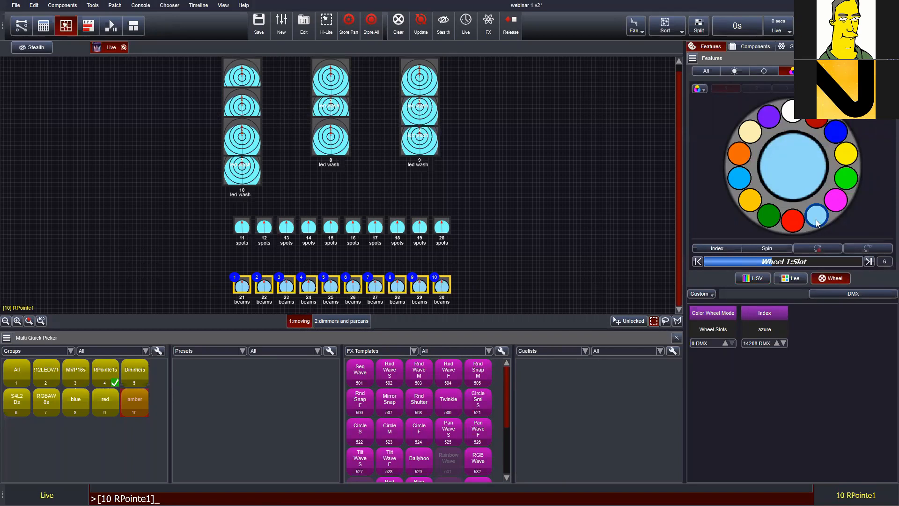
drag(194, 231, 470, 229)
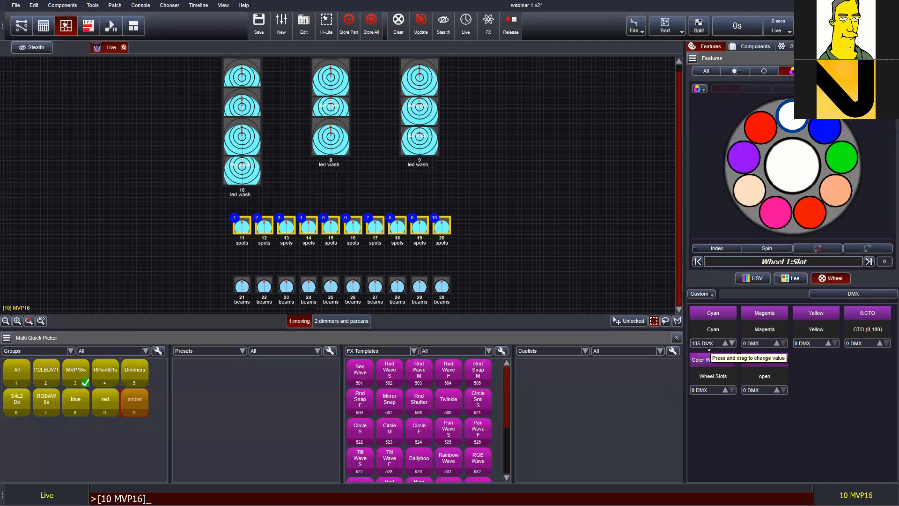
click(465, 165)
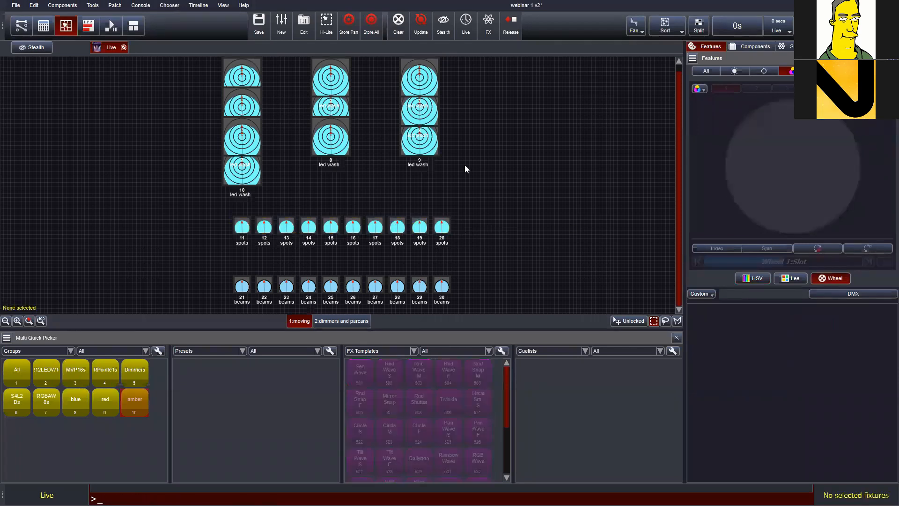
key(ctrl+z)
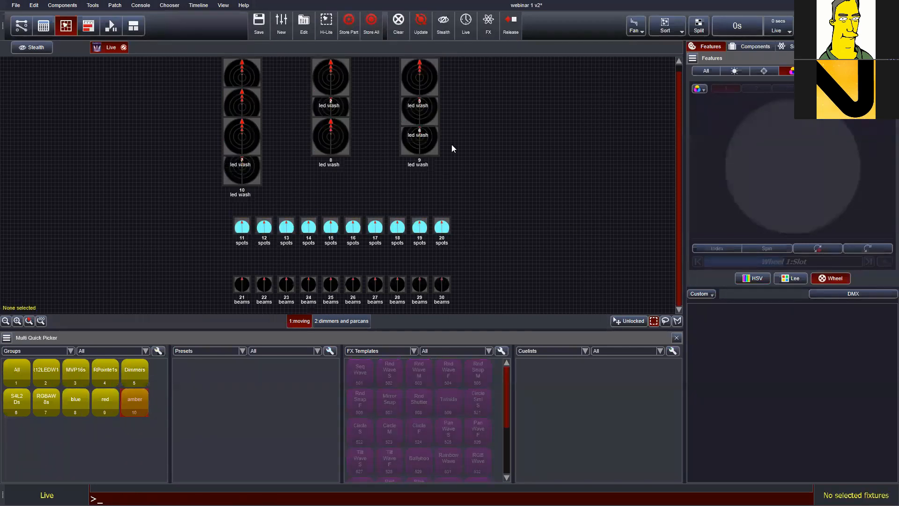
- Select spots 11 to 20 and display their gobo wheel controls
drag(173, 228, 505, 218)
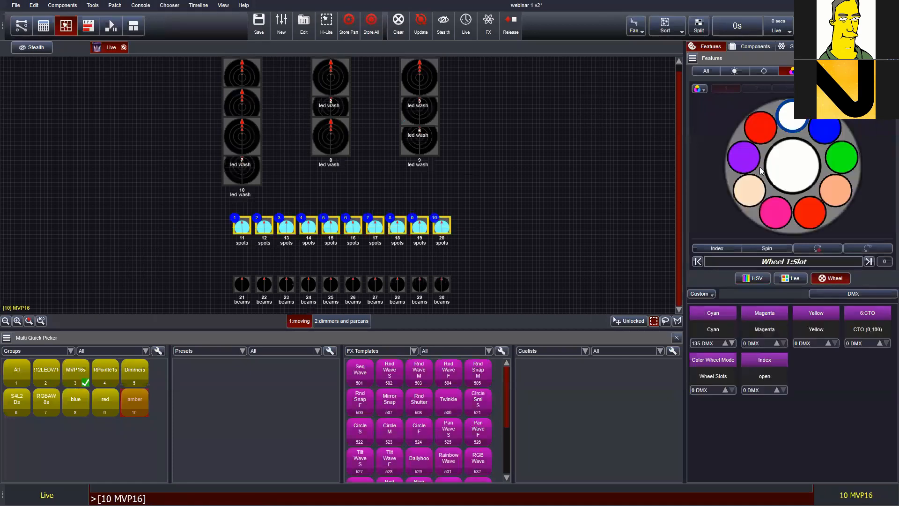
click(822, 71)
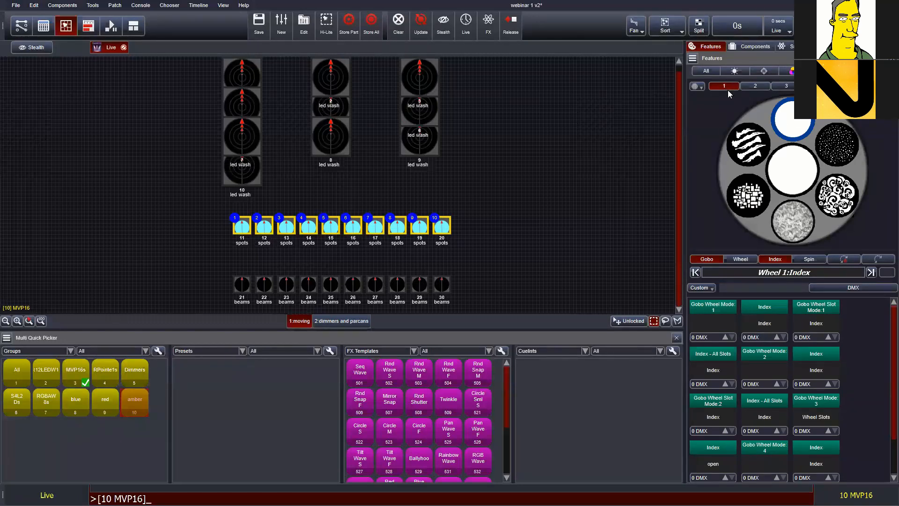
- Try several gobos from wheel 1 on spots 11–20, ending with the claw-like stripe pattern
click(836, 142)
click(837, 195)
click(793, 221)
click(748, 146)
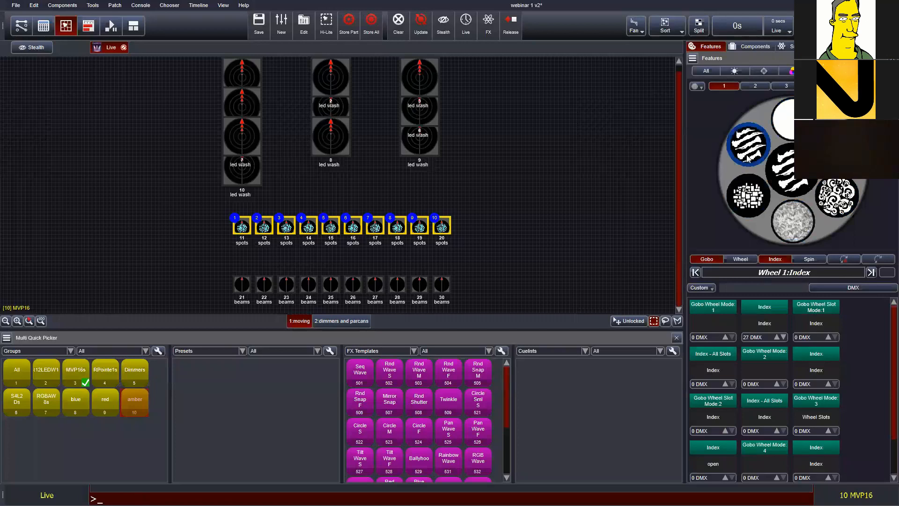
click(29, 321)
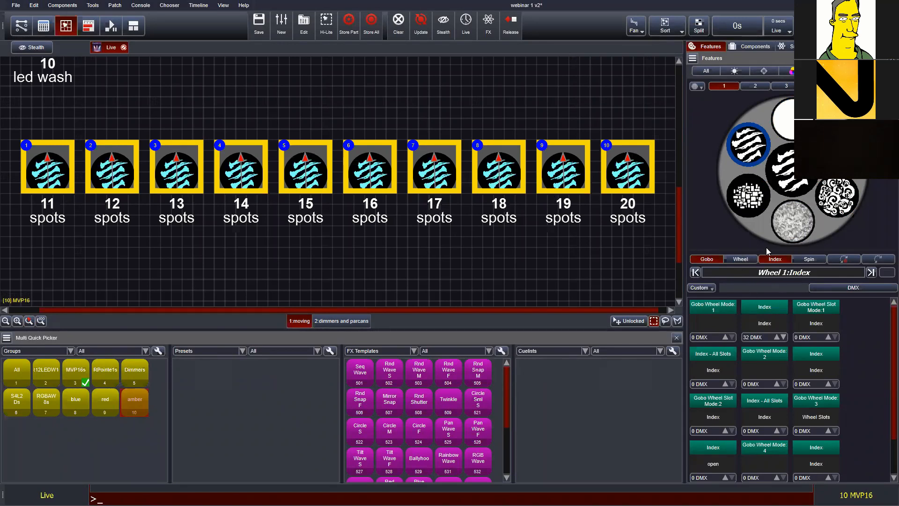
- Spin the wheel 1 gobo at -75, reverse its direction, and stop the rotation
click(703, 258)
click(810, 259)
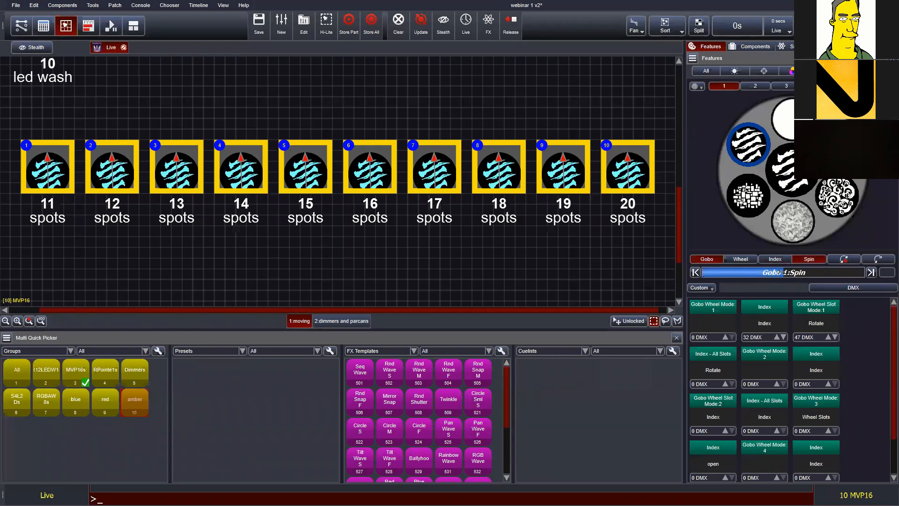
drag(779, 272, 726, 280)
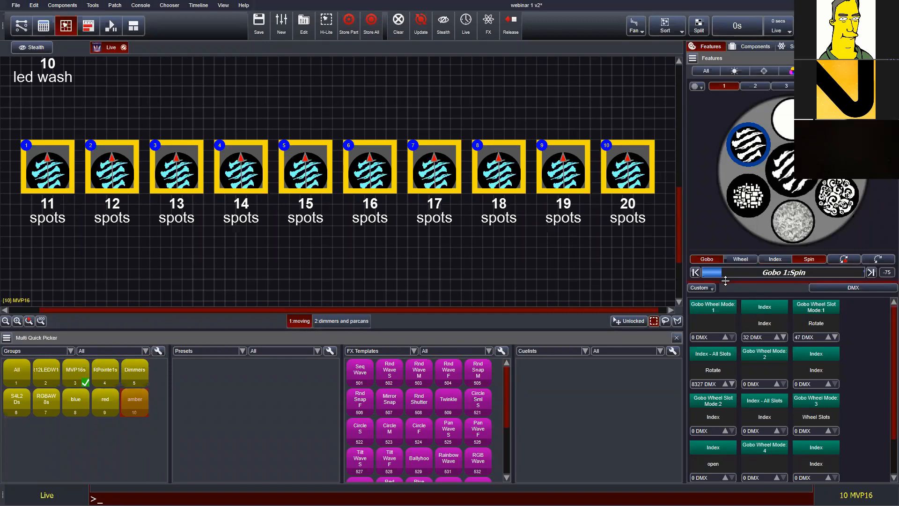
click(879, 260)
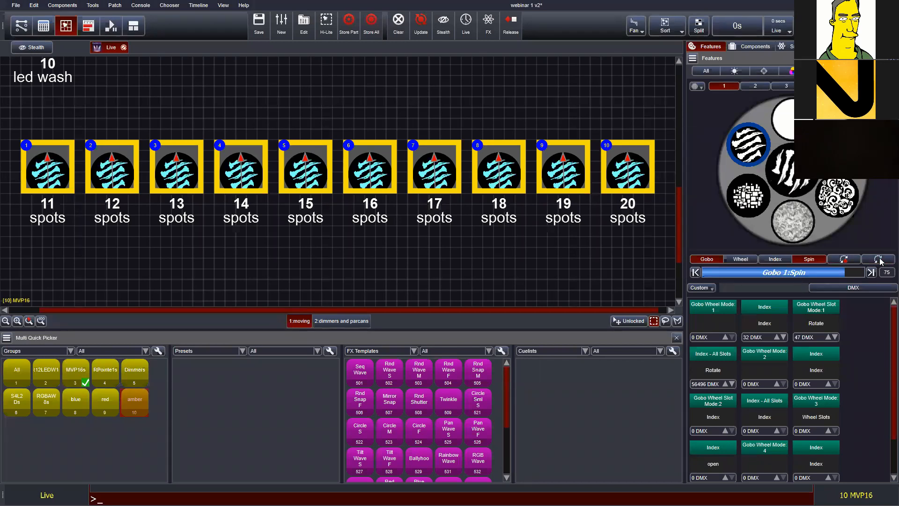
click(850, 263)
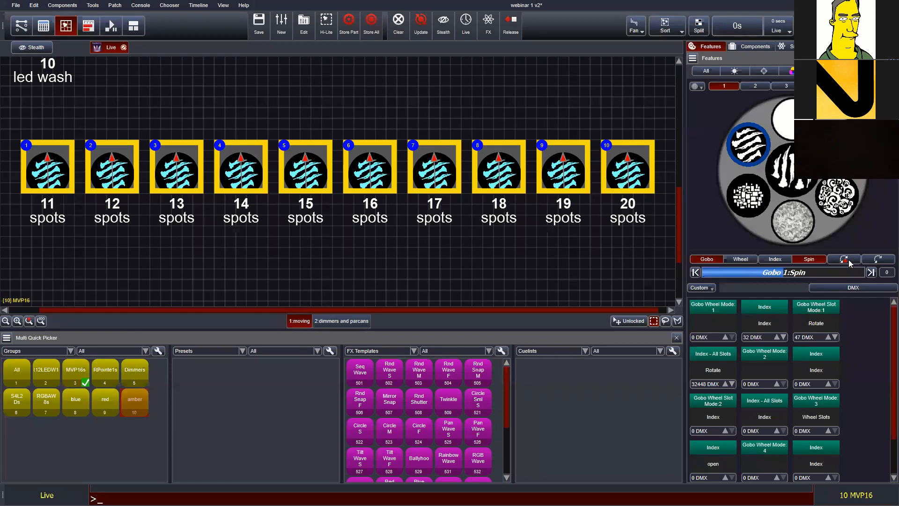
click(850, 263)
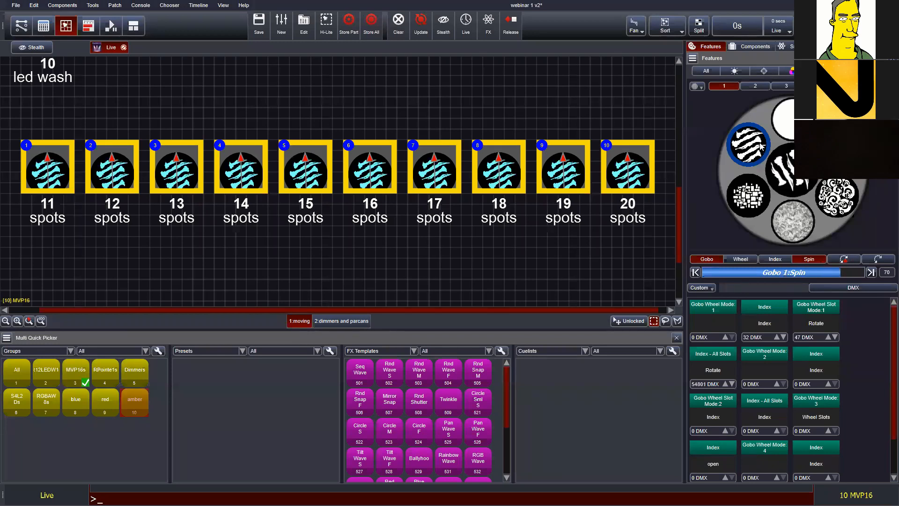
click(846, 262)
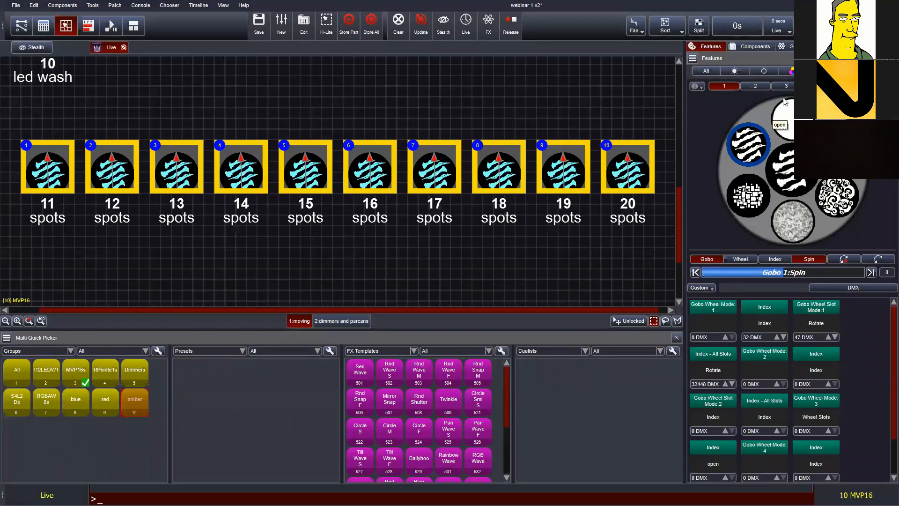
- Choose the crosshair slot on gobo wheel 4 for the spots and set its spin to 67
click(759, 87)
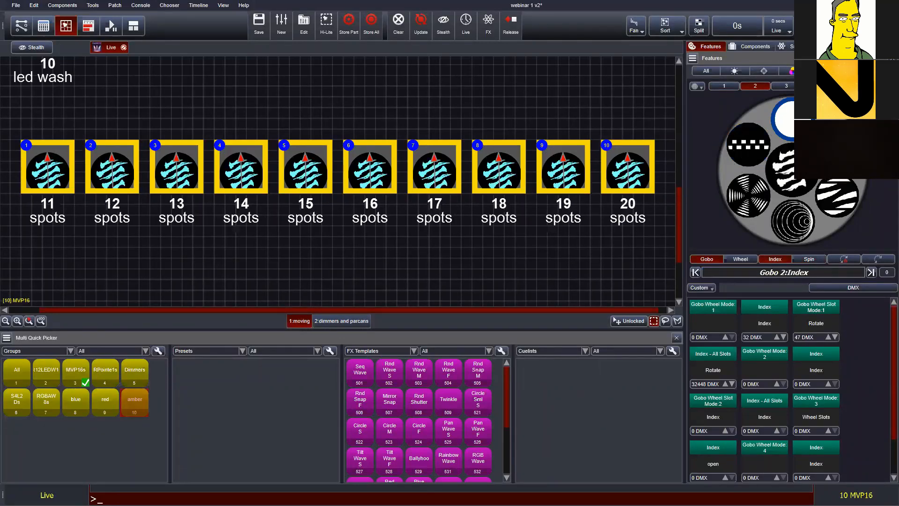
click(818, 86)
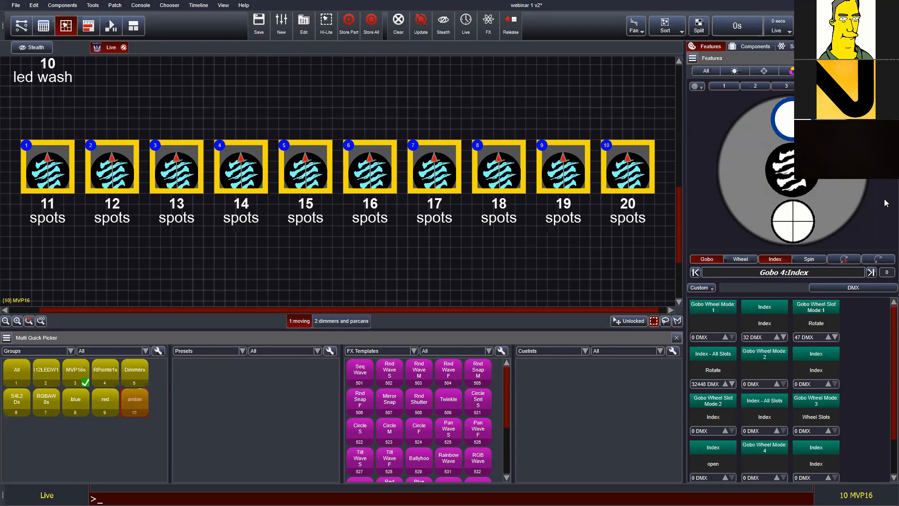
click(803, 223)
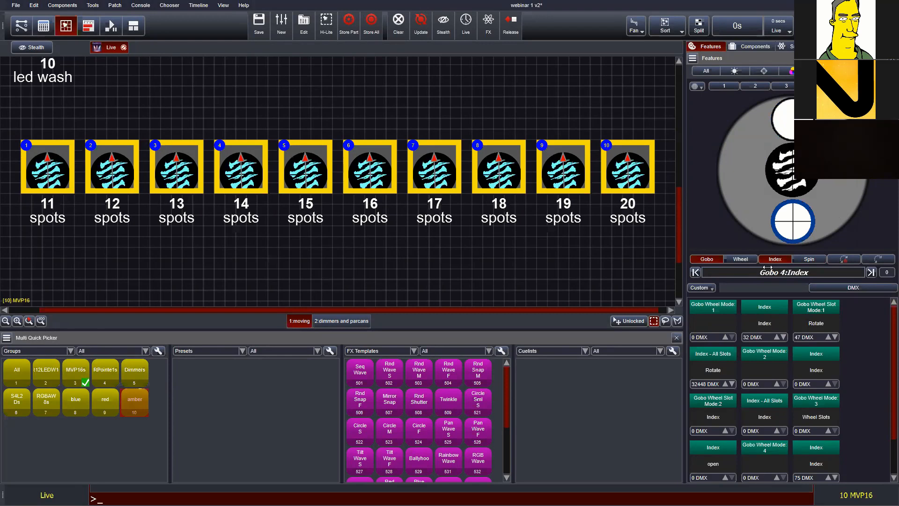
drag(709, 272, 844, 269)
click(808, 258)
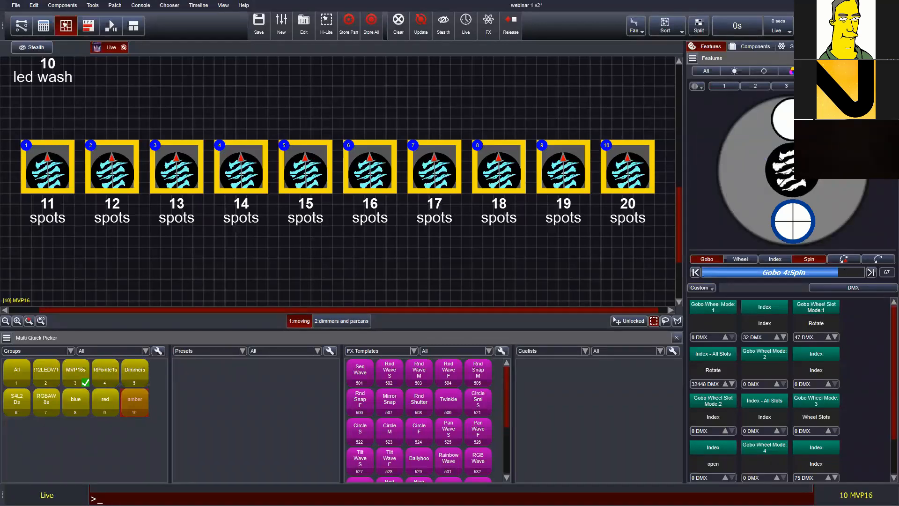
- Adjust the spots' beam settings to focus 104 DMX, zoom 149 DMX and iris 153 DMX
click(852, 71)
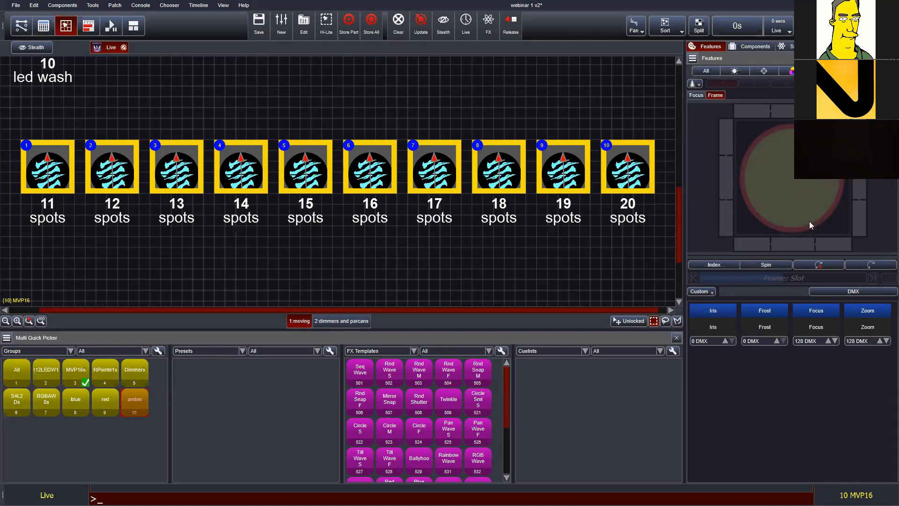
click(696, 95)
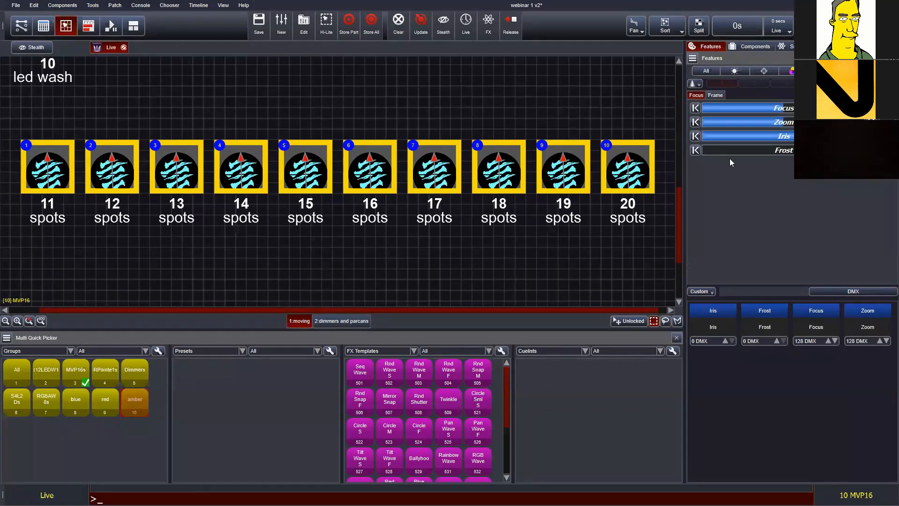
mouse_move(773, 111)
mouse_down()
mouse_move(789, 107)
mouse_move(797, 123)
mouse_move(768, 124)
mouse_up()
drag(834, 137, 684, 159)
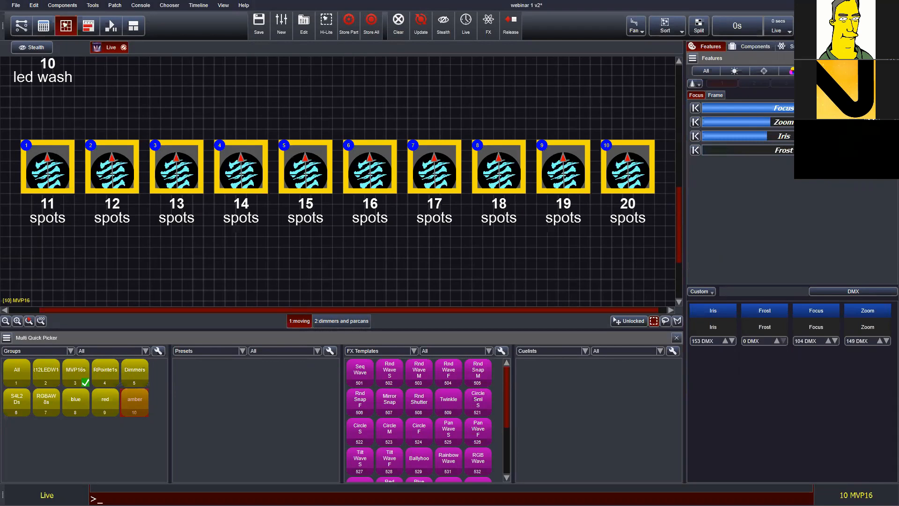
- Review the spots' Intensity, Position, Color, Gobo, Beam and Misc parameters, and return to the combined view of all features
click(706, 71)
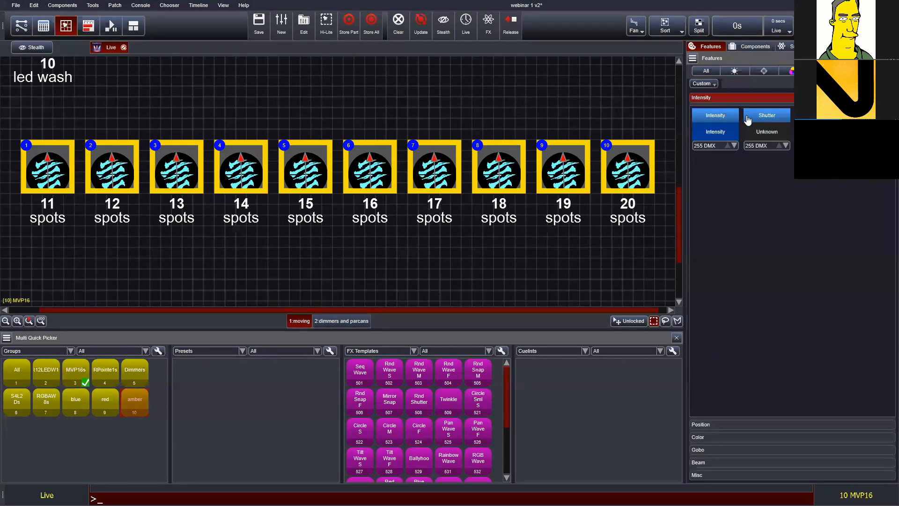
click(732, 425)
click(729, 436)
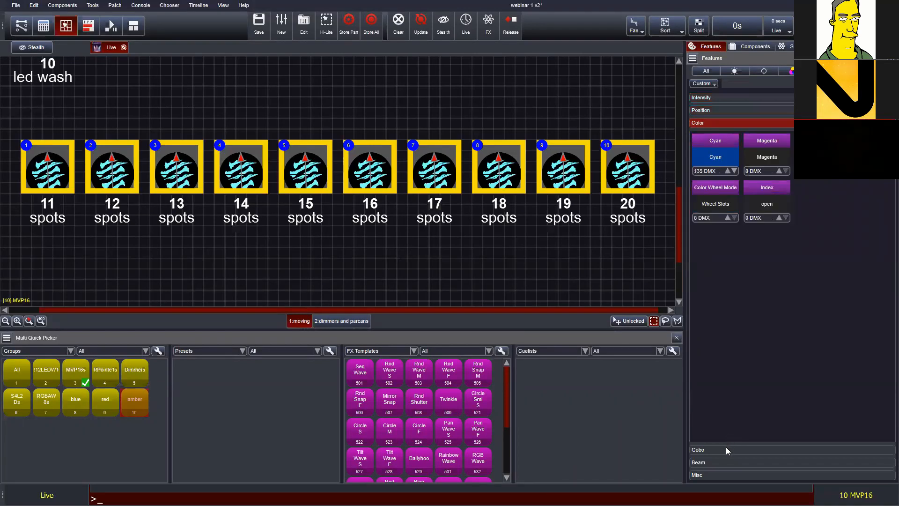
click(726, 447)
click(720, 462)
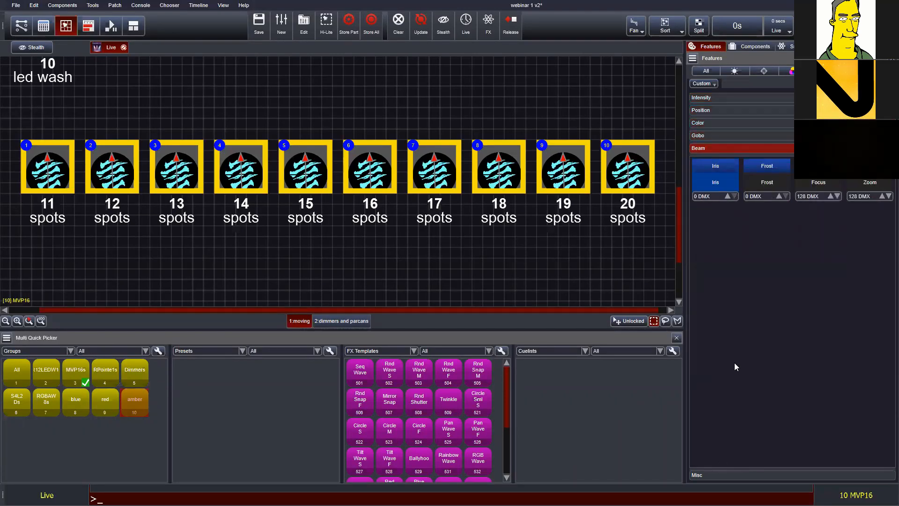
click(720, 478)
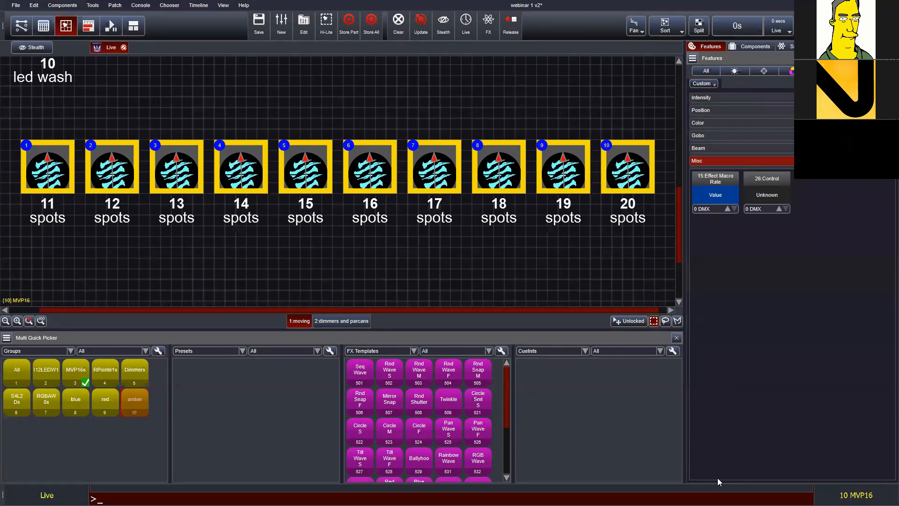
click(730, 98)
click(707, 72)
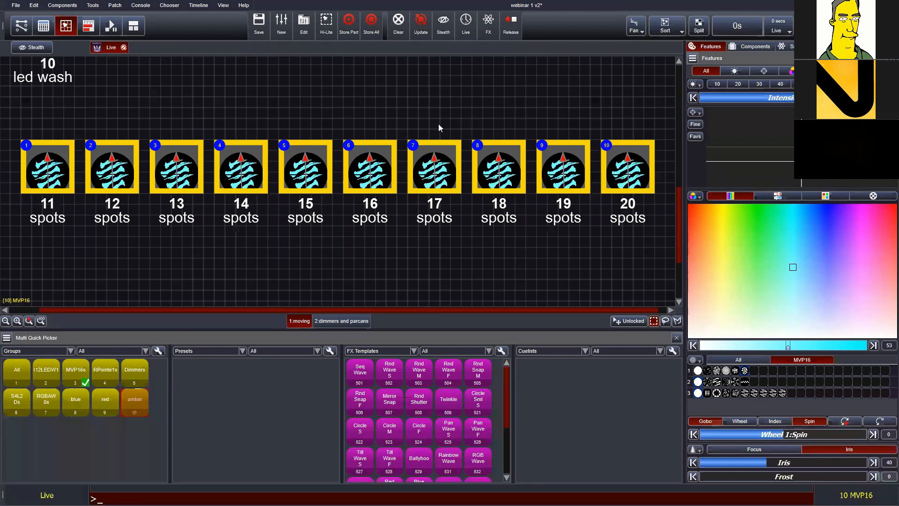
- Reselect spots 11–20 and fan their colors linearly across the spectrum, from magenta on spot 11 to red on spot 20
click(197, 258)
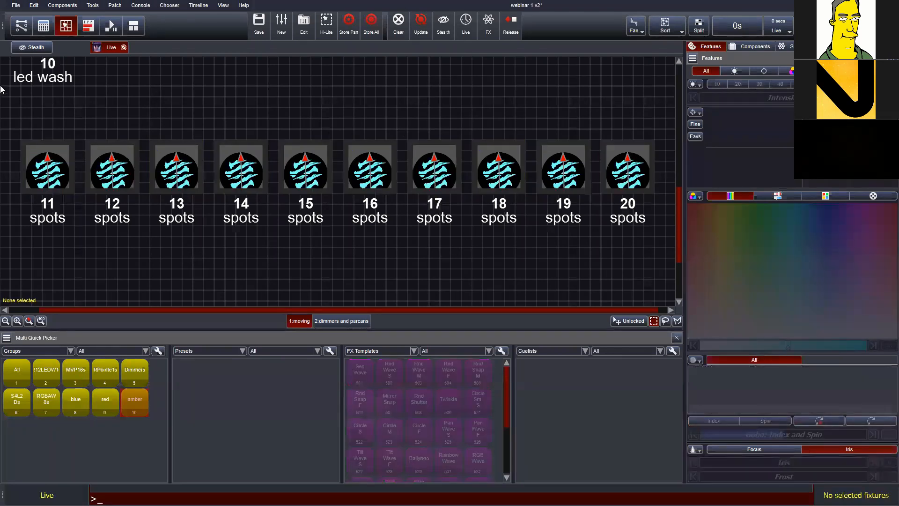
drag(19, 121, 674, 191)
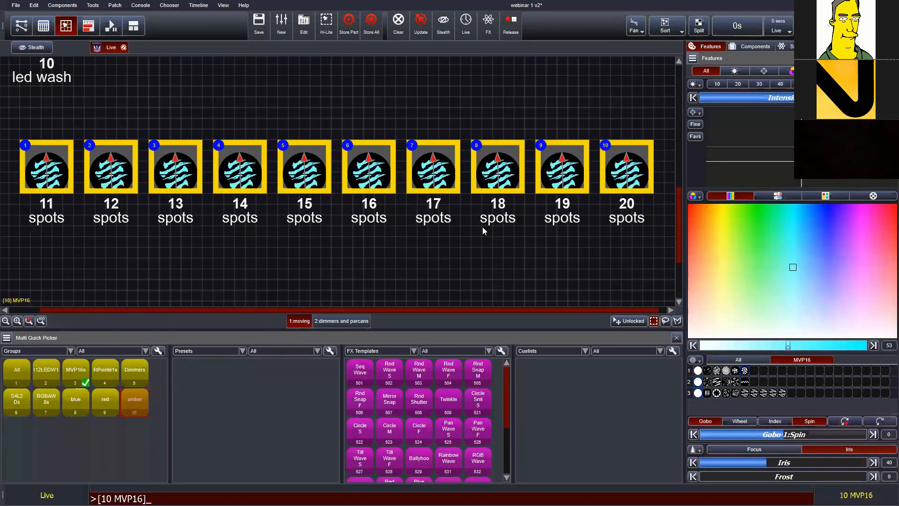
key(shift)
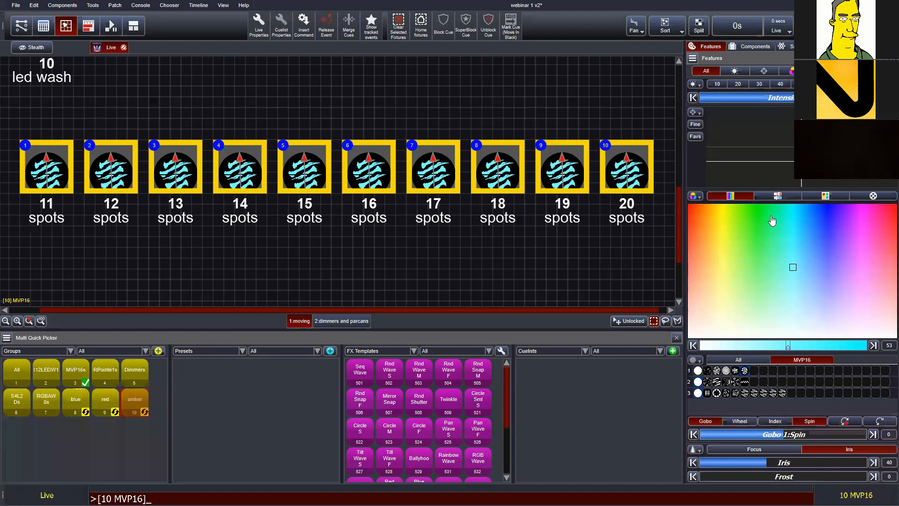
click(767, 218)
drag(768, 218, 872, 218)
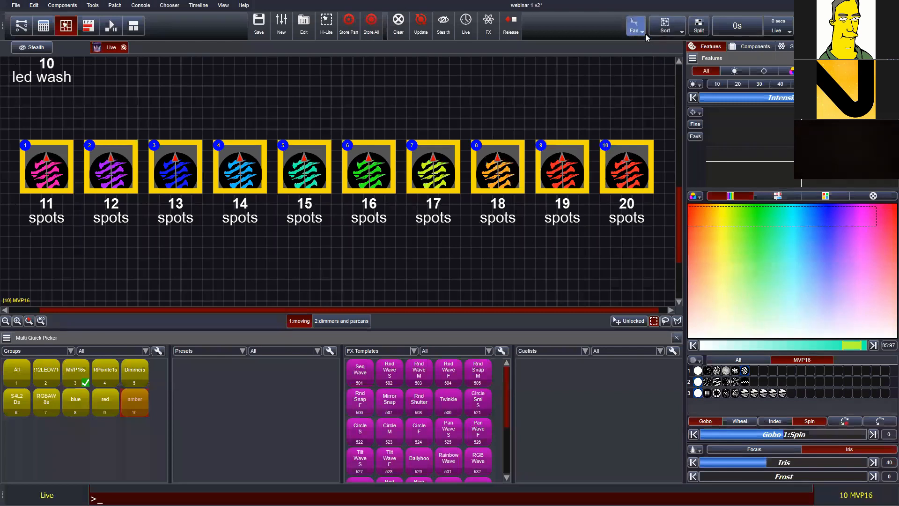
- Switch to Fan From Both Ends and fan the spots' color from blue in the centre to magenta at both ends
click(635, 27)
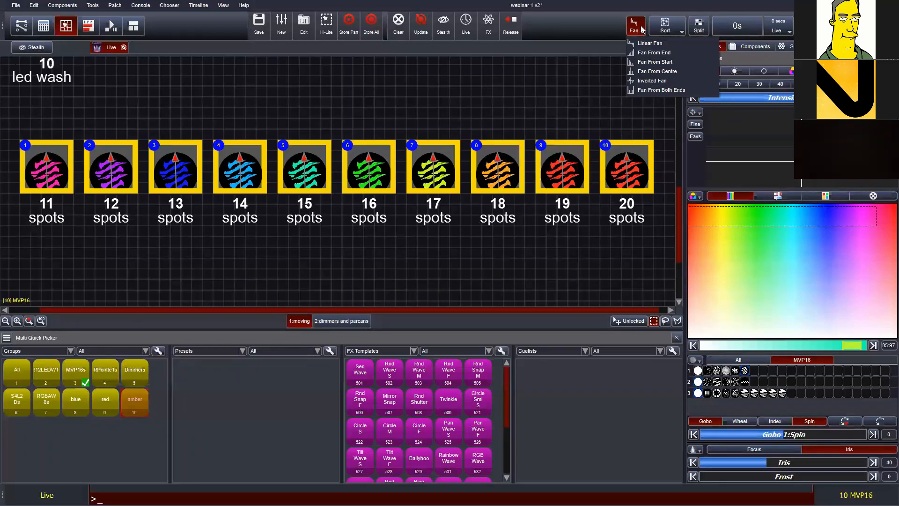
click(660, 91)
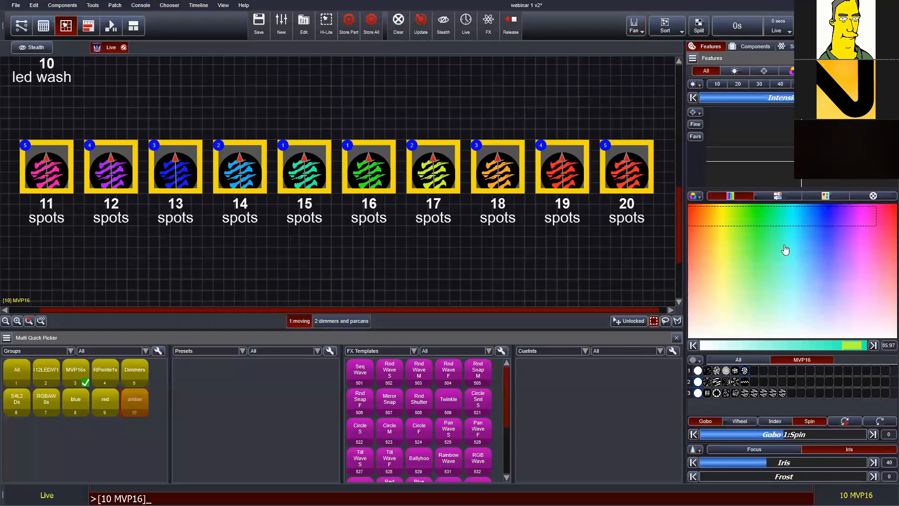
click(821, 207)
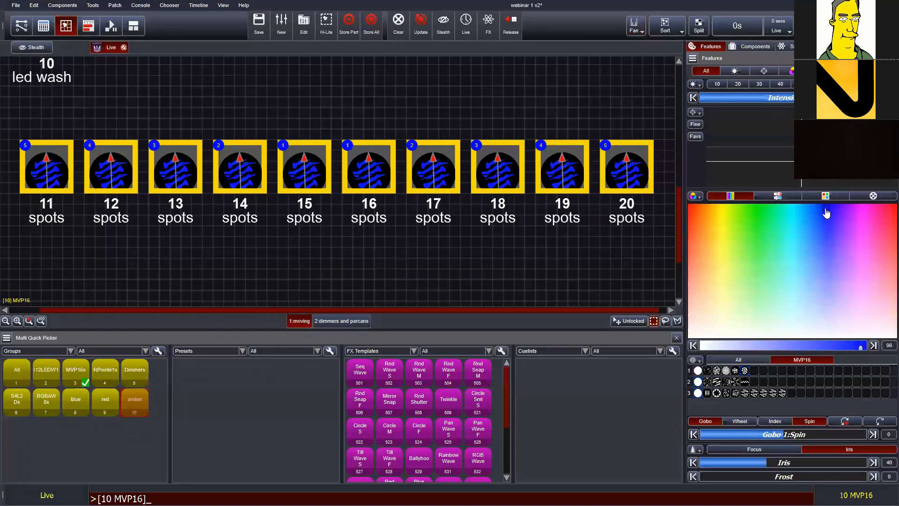
key(shift)
drag(827, 213, 871, 209)
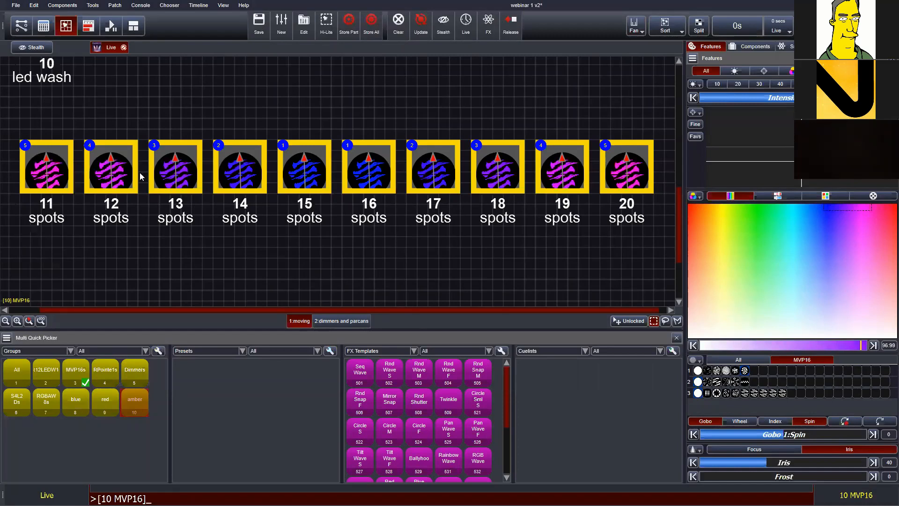
- Switch back to Linear Fan, tilt the spots to 5773 DMX, and fan their pan symmetrically across spots 11–20
key(ctrl+b)
click(764, 71)
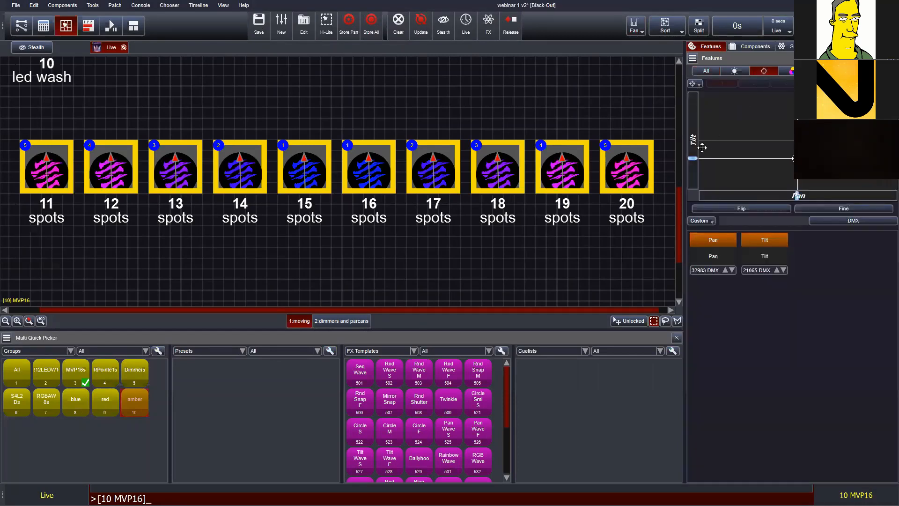
click(641, 31)
click(644, 44)
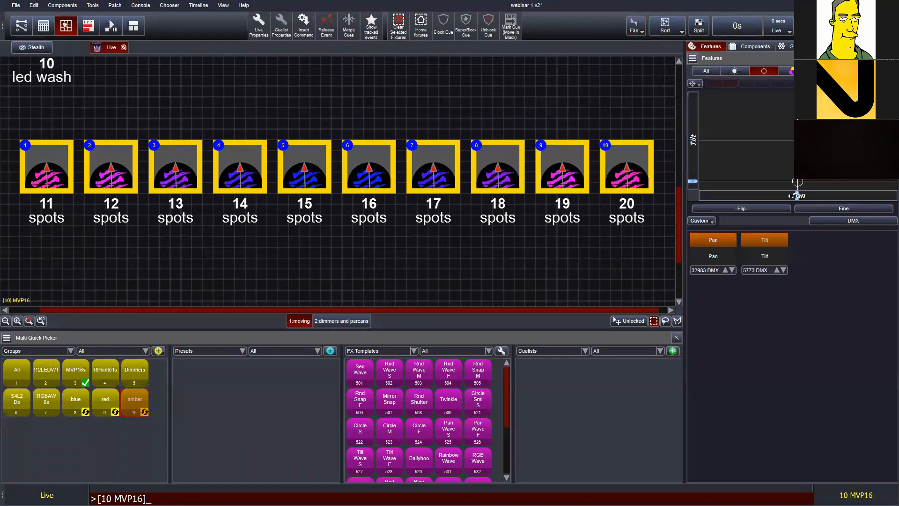
drag(798, 195, 846, 202)
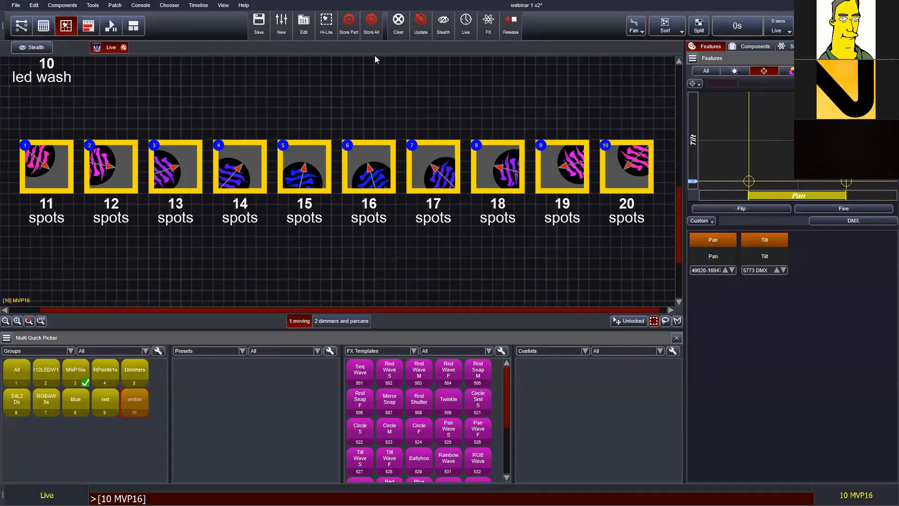
- Show all features together and clear every live value from the fixtures
click(713, 72)
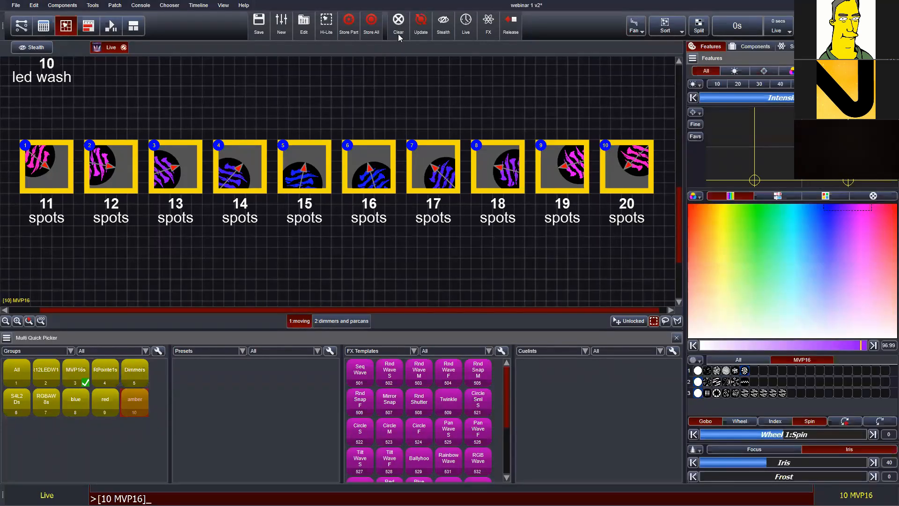
click(399, 31)
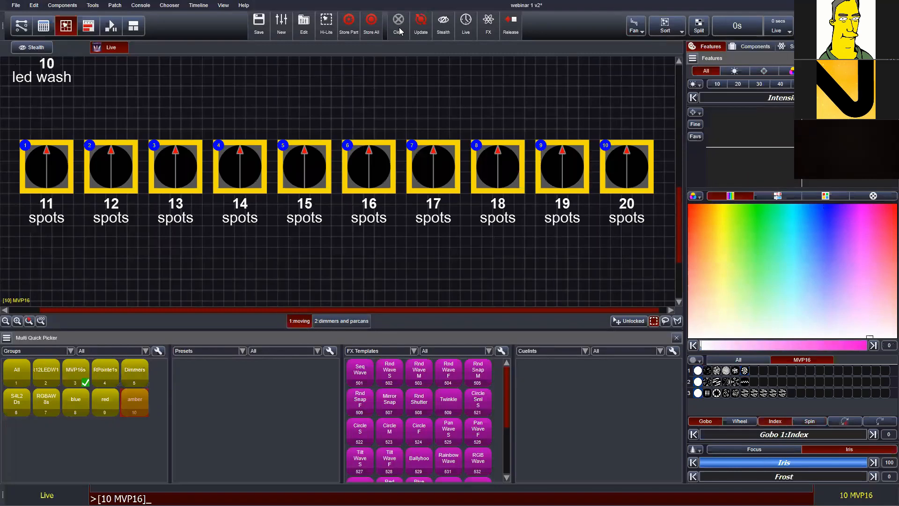
- Deselect the spots and open the dimmers and parcans layout
click(40, 322)
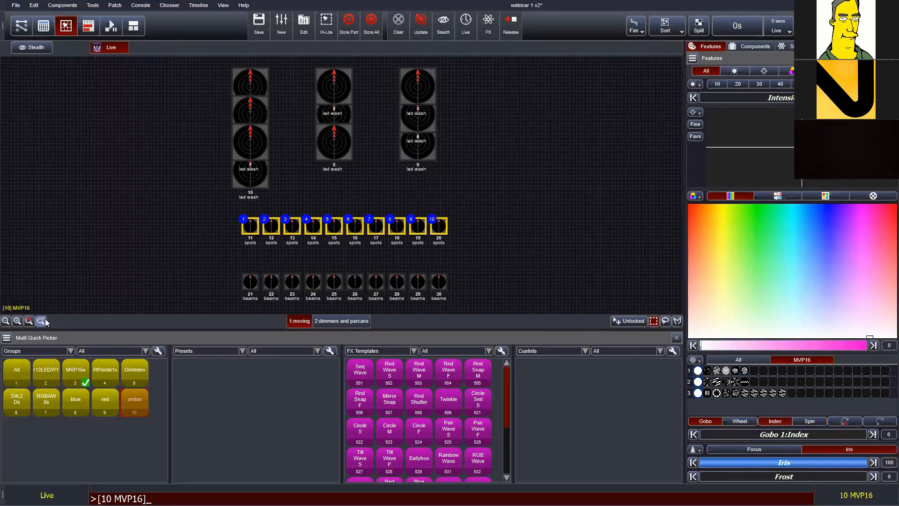
click(172, 239)
click(331, 321)
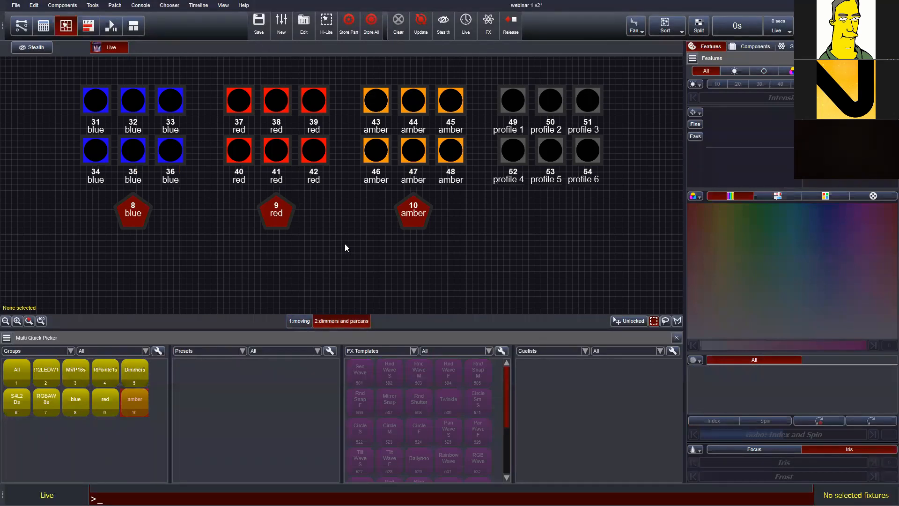
- Bring blue parcans 31–36 to full intensity and store them as cue "blue" in a new "Par Can" cuelist on the first playback
drag(98, 103, 164, 145)
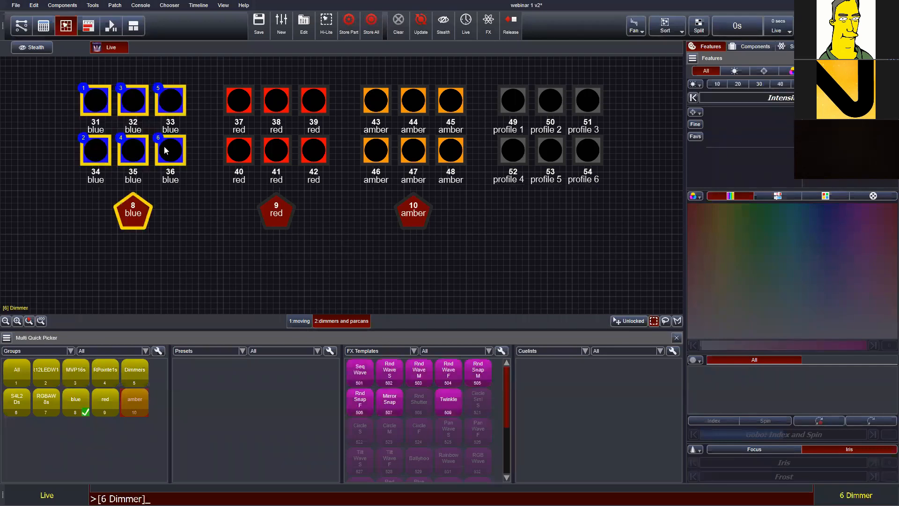
drag(711, 95, 795, 96)
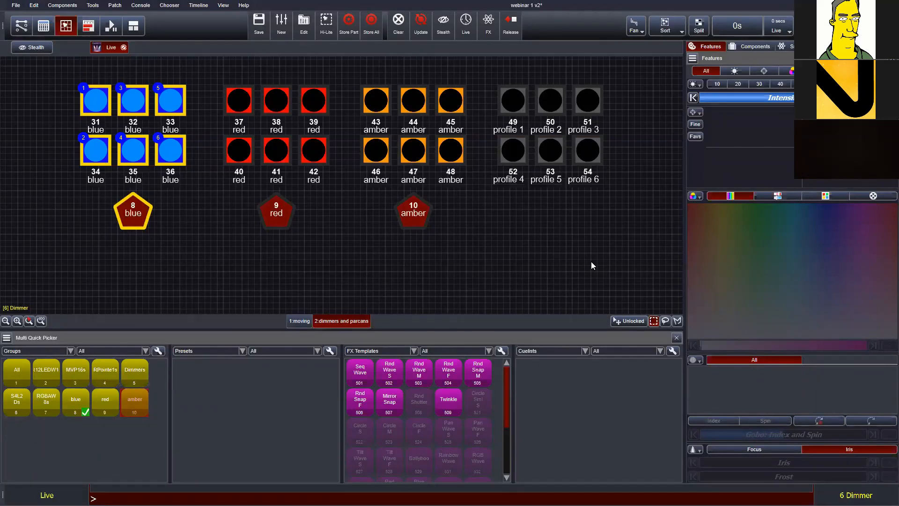
click(375, 22)
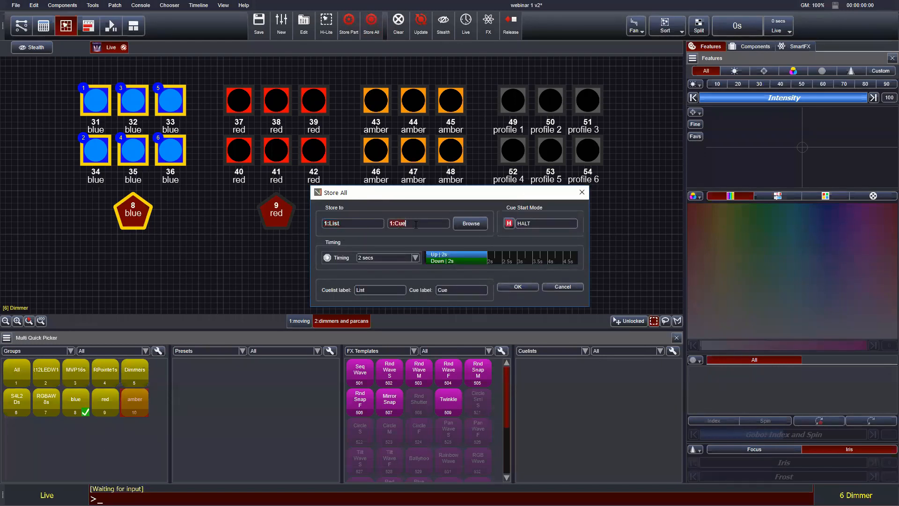
click(370, 226)
double_click(393, 226)
click(384, 290)
text(Par Can)
text(blue)
click(49, 30)
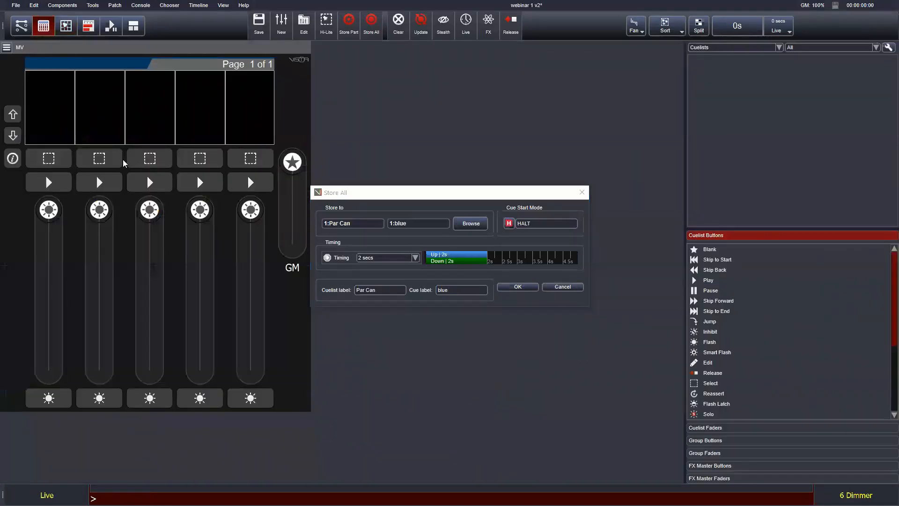
click(55, 162)
click(518, 287)
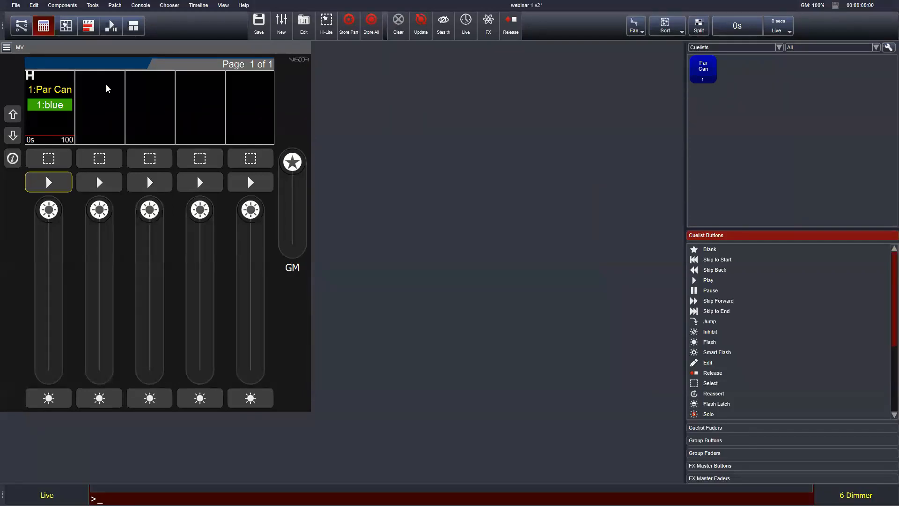
- Place the MV playback window over the fixture layout and test the Par Can fader between 0 and 100, ending at 0
drag(50, 53, 686, 115)
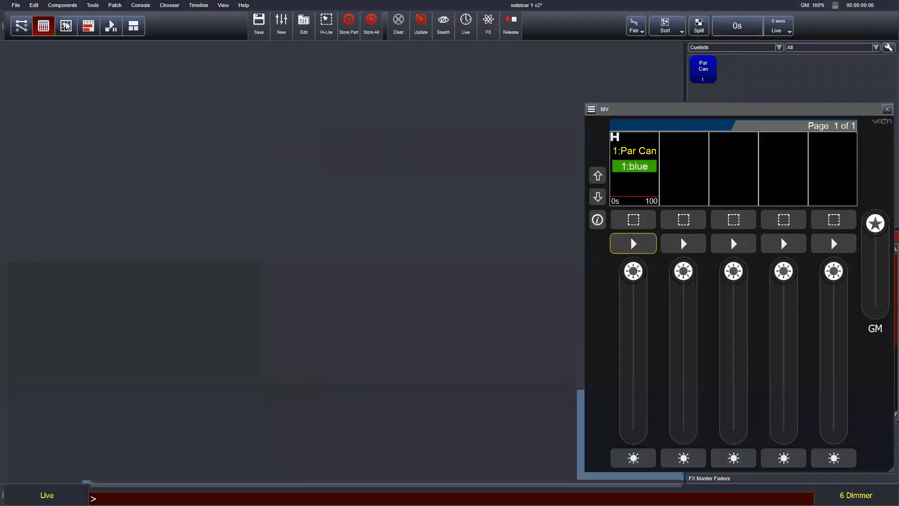
click(66, 23)
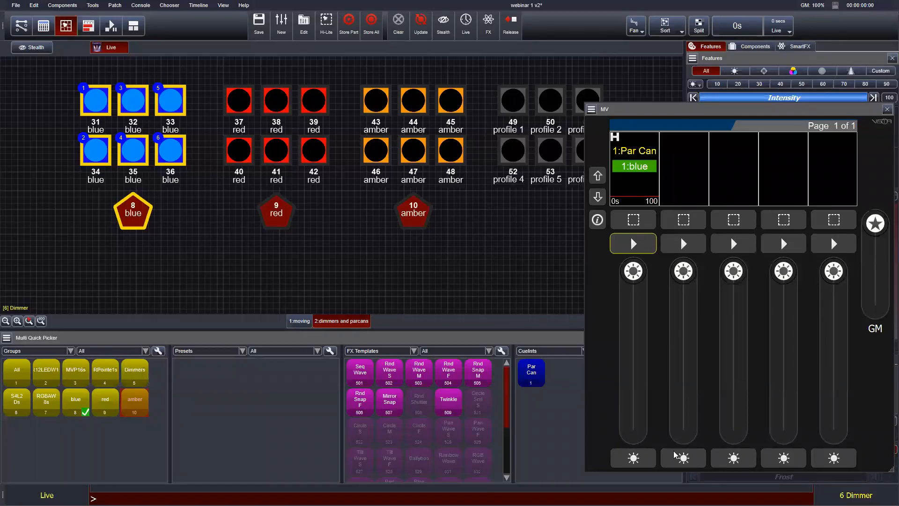
drag(634, 278, 640, 457)
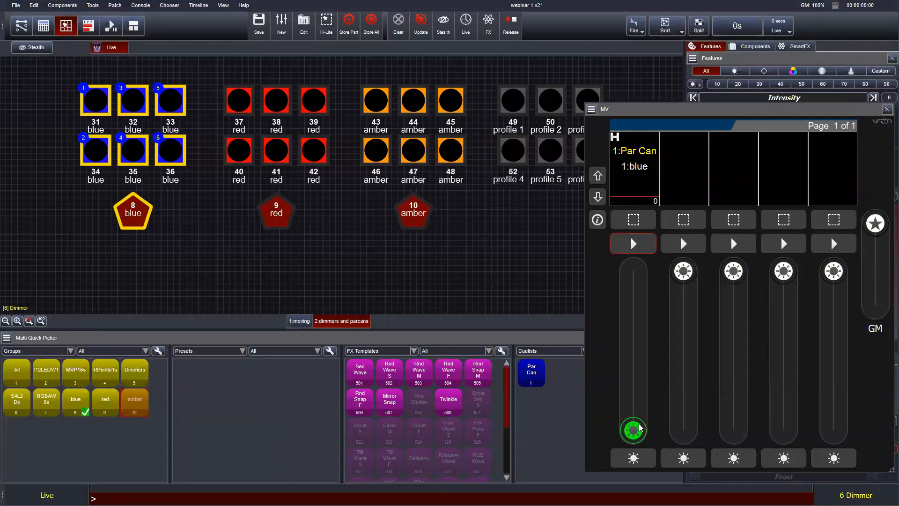
drag(639, 427, 641, 201)
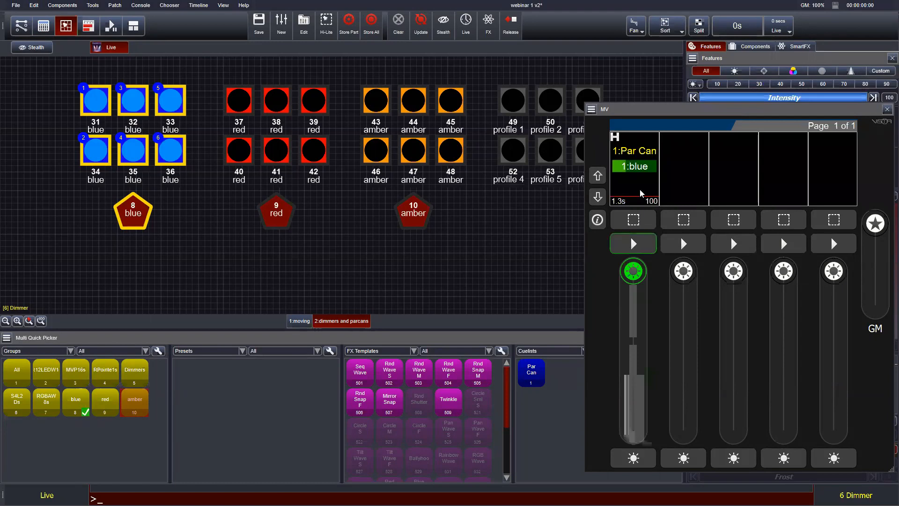
drag(640, 194, 649, 440)
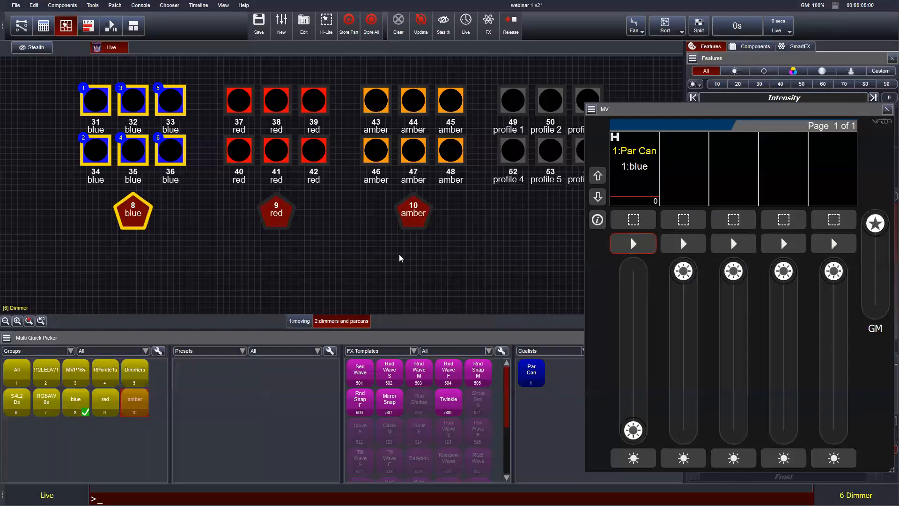
- Bring the red parcans to full intensity and store them as cue 2, labelled "red", in the Par Can cuelist
click(282, 218)
click(873, 97)
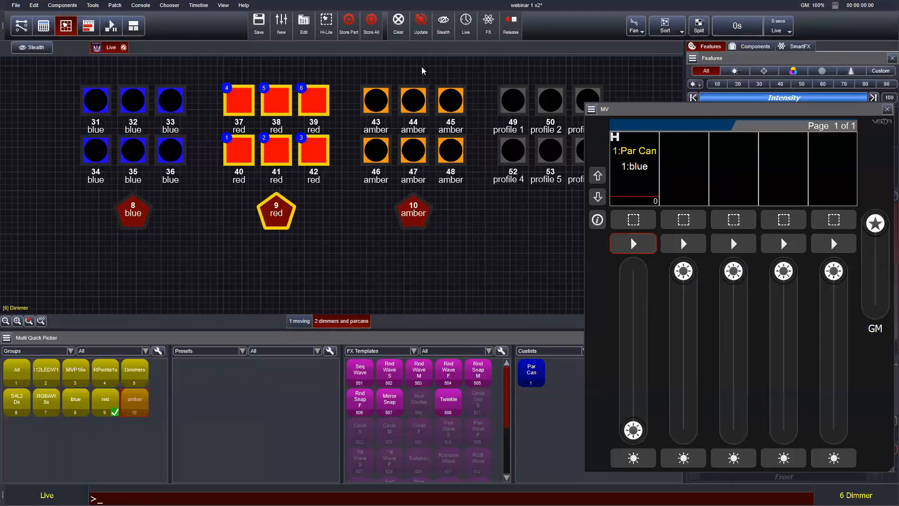
click(370, 33)
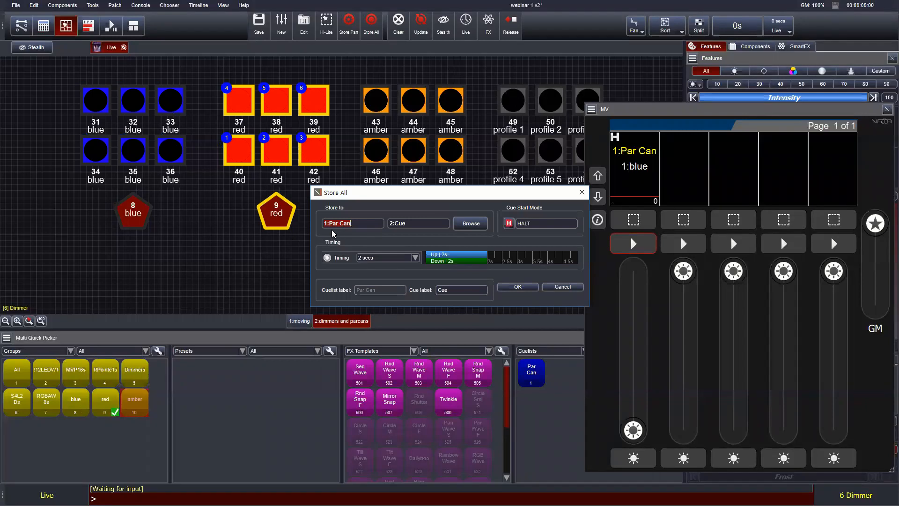
click(420, 224)
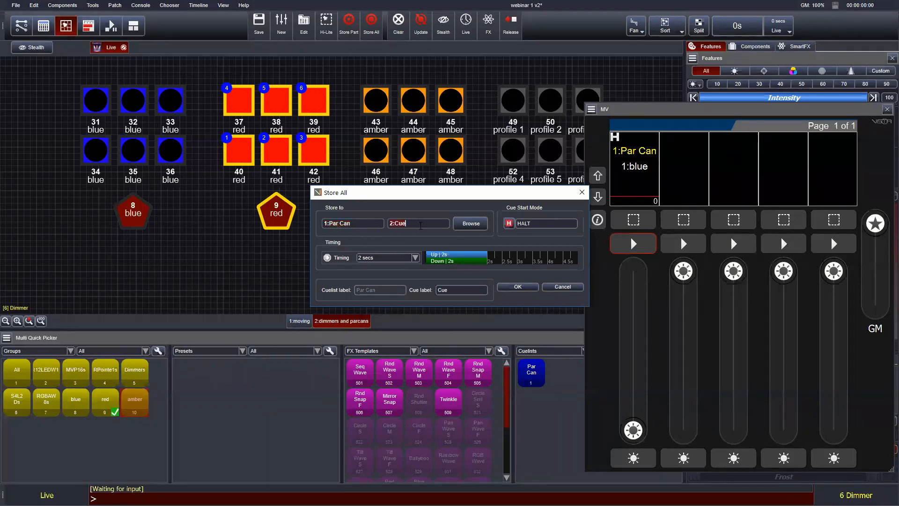
key(BackSpace)
key(BackSpace)
key(BackSpace)
text(red)
click(686, 241)
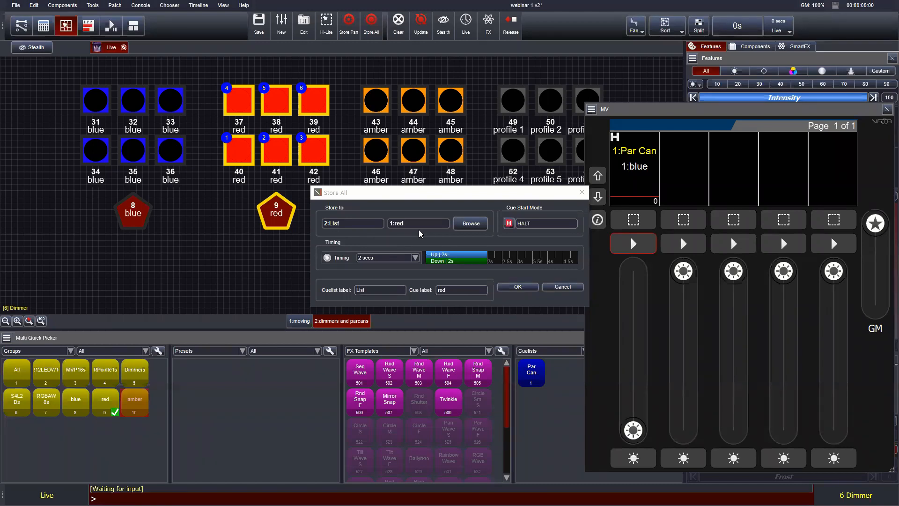
click(628, 245)
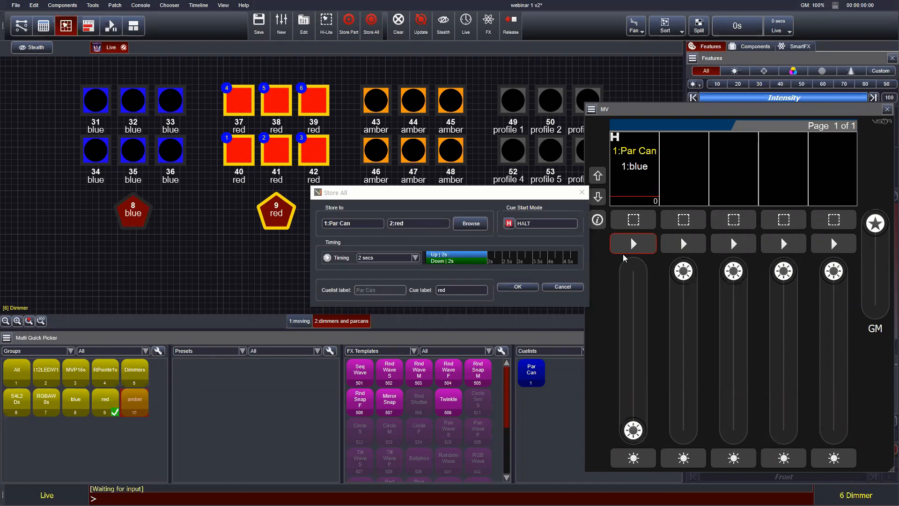
click(518, 288)
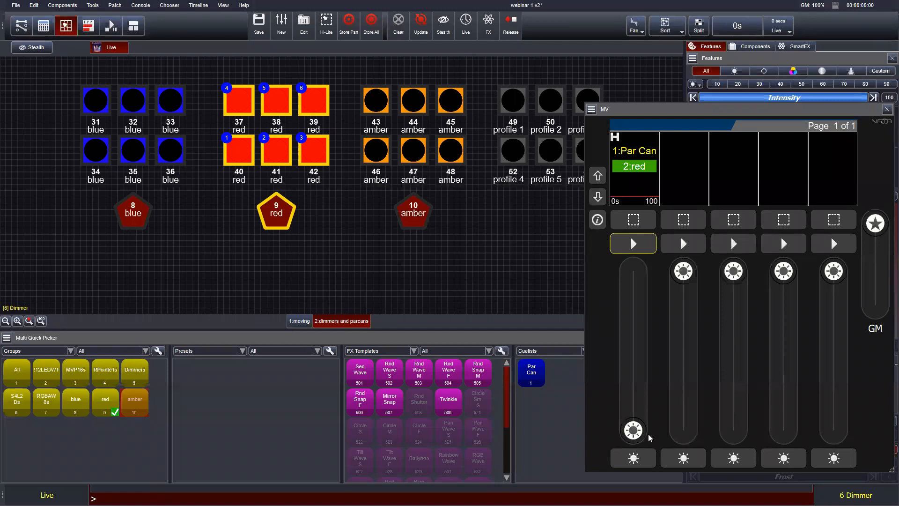
- Play the Par Can cuelist from blue to red at full fader level and fade it back down to 0
click(627, 433)
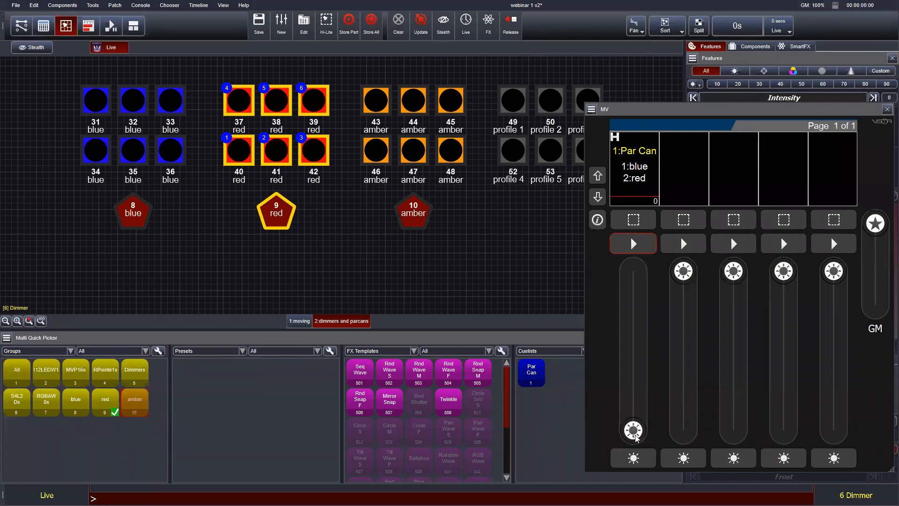
drag(635, 427, 641, 247)
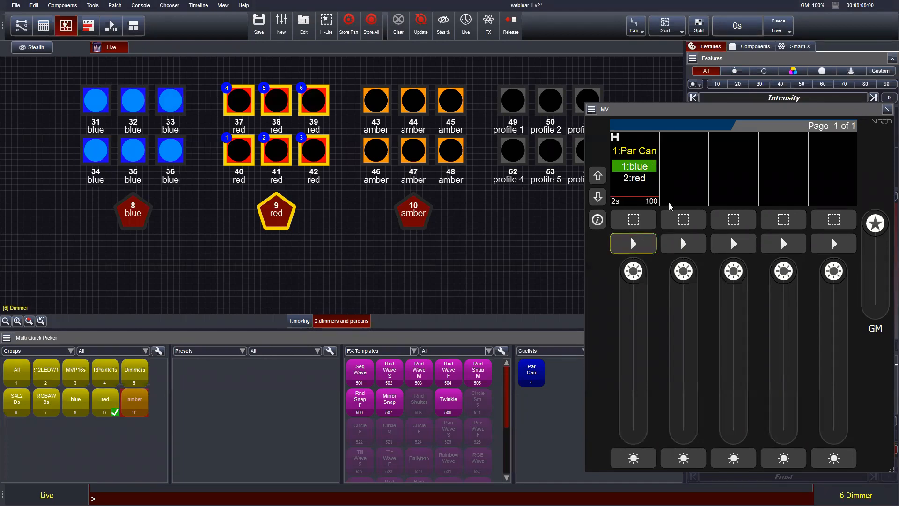
click(642, 252)
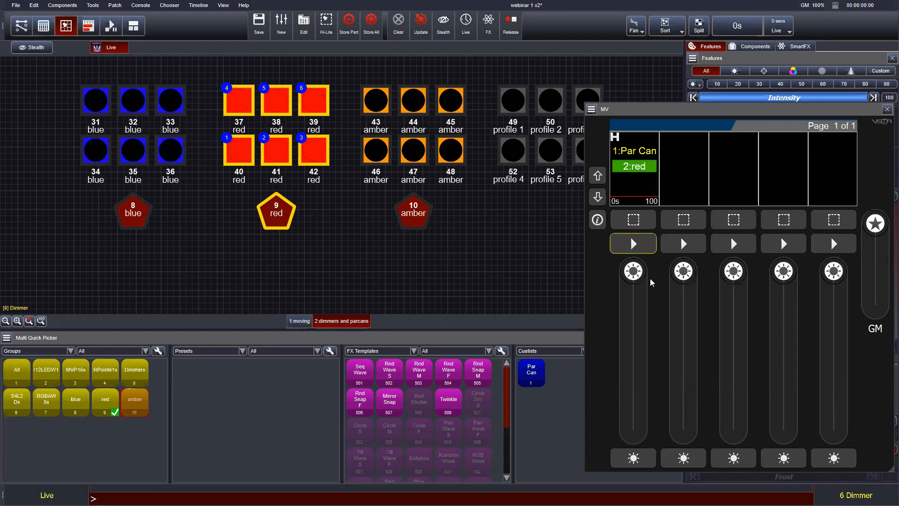
drag(640, 279, 639, 437)
- Select amber parcans 43–48, shift the playback window clear of the intensity control, and bring the parcans to full
click(378, 177)
drag(379, 177, 478, 85)
drag(841, 111, 837, 121)
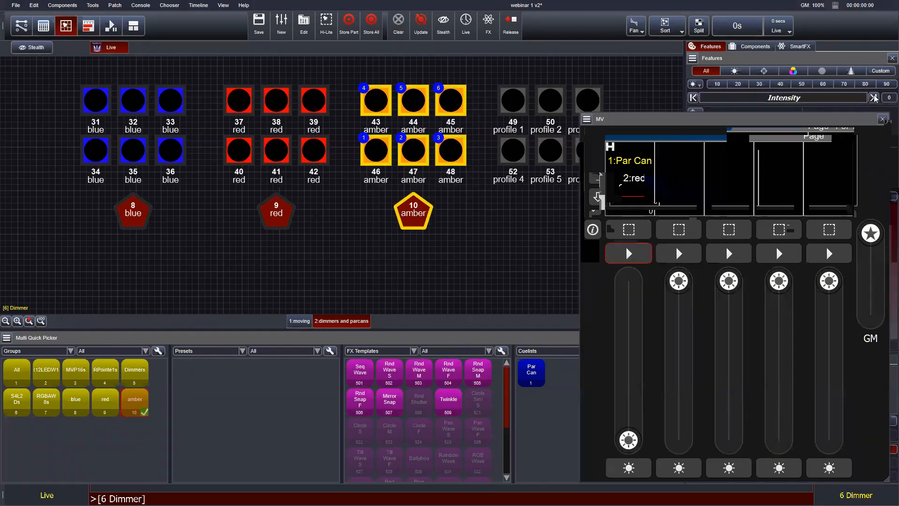
click(873, 97)
- Store cue 3 "amber" in the Par Can cuelist with a 2 s up fade and a 3 s down fade delayed 2 s
click(371, 23)
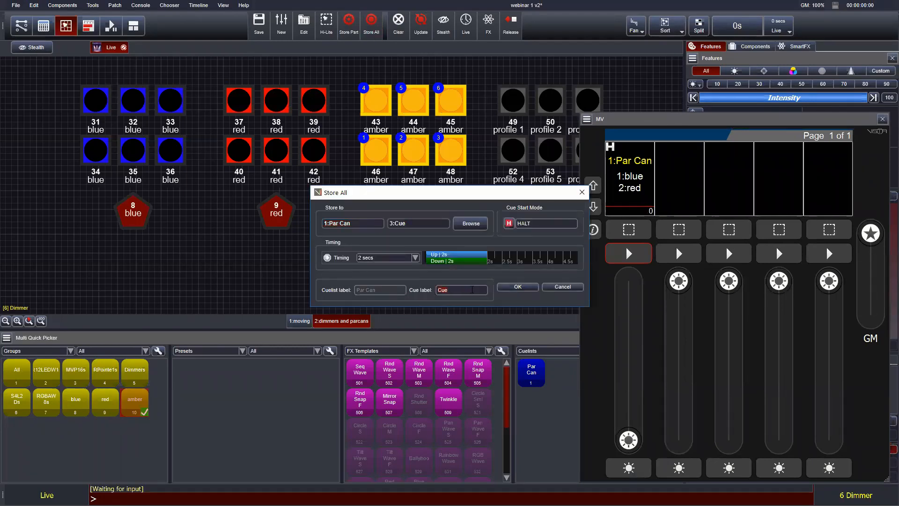
text(amber)
click(418, 258)
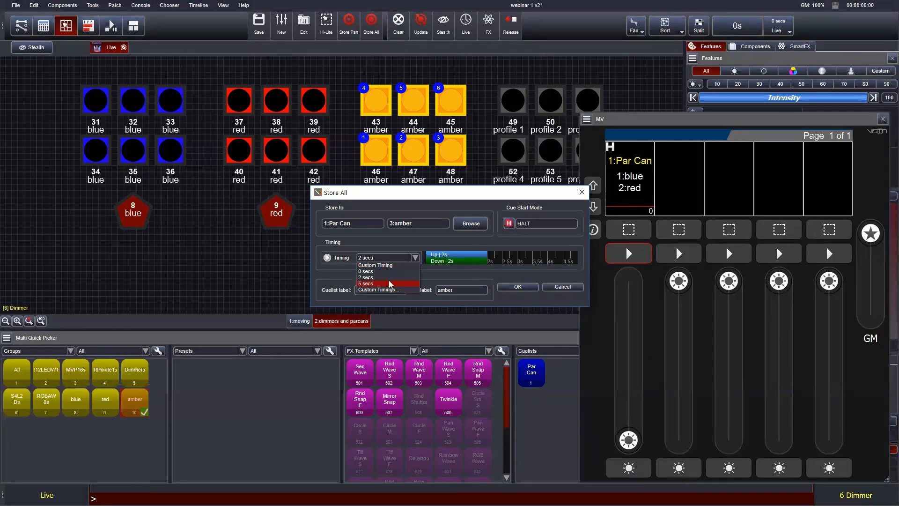
click(380, 277)
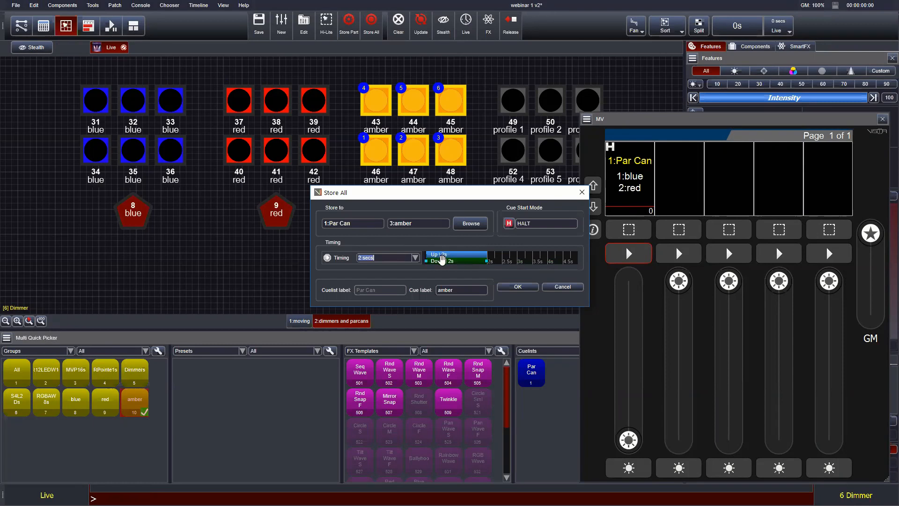
drag(445, 261, 504, 258)
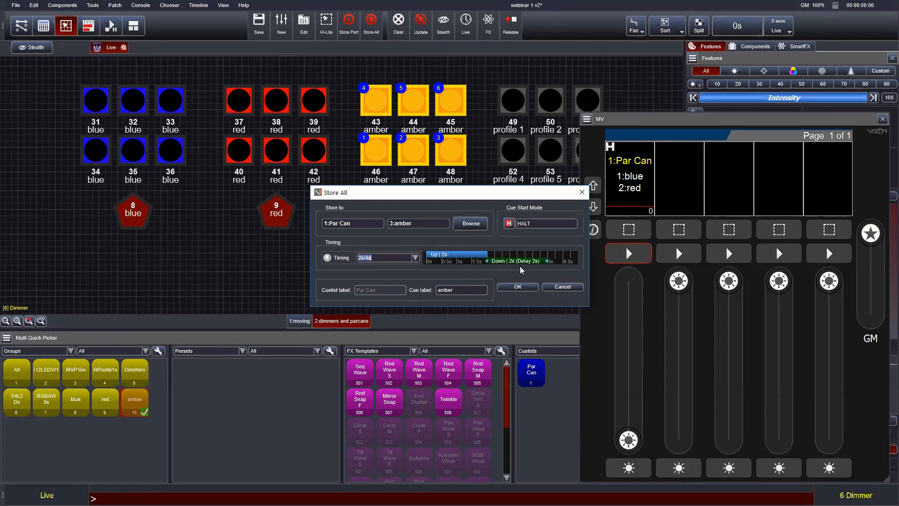
drag(548, 262, 583, 261)
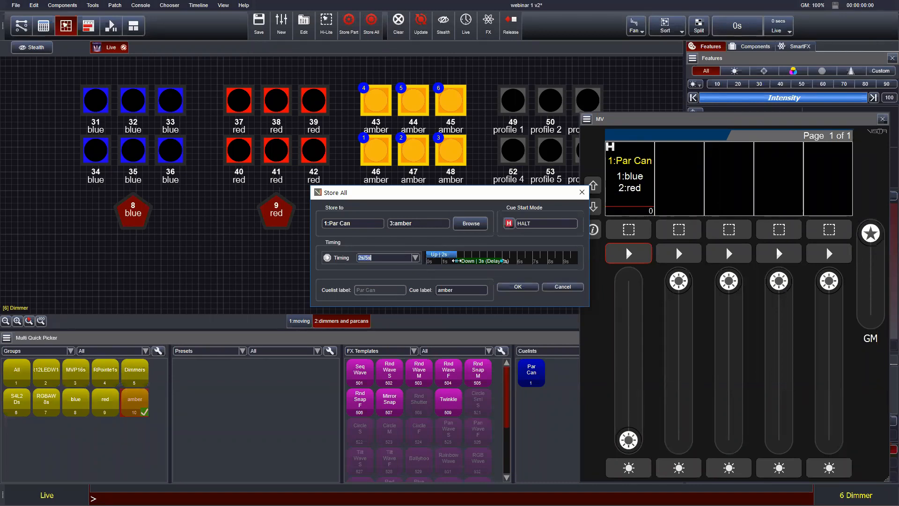
click(527, 288)
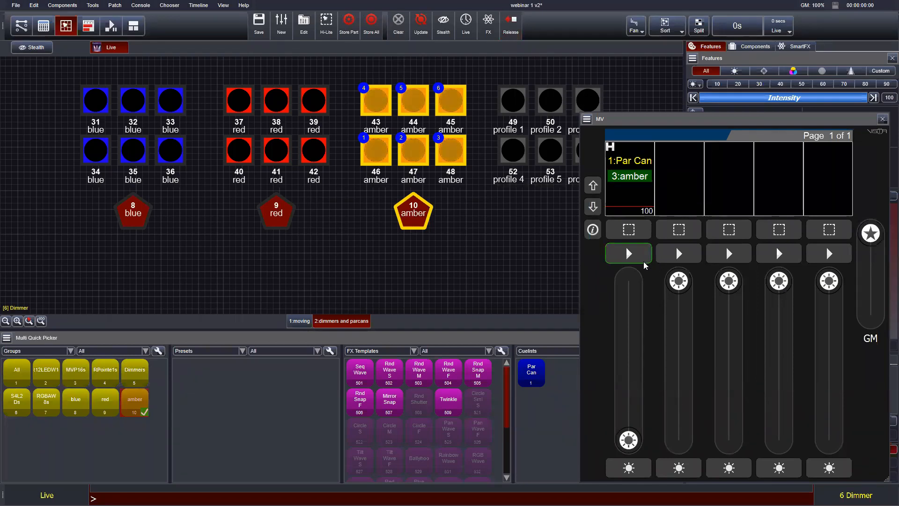
- Play the Par Can cuelist through blue, red and amber, and lower its fader to 64
drag(630, 441, 611, 266)
click(616, 262)
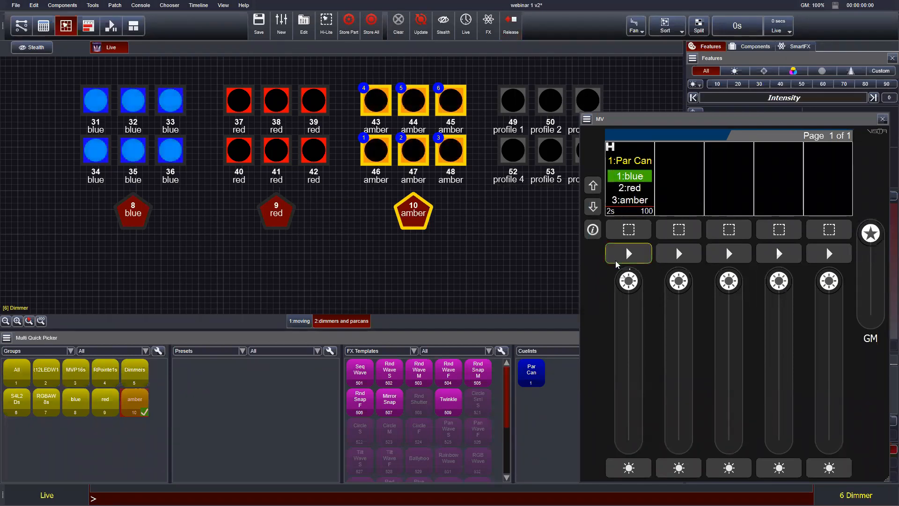
click(619, 260)
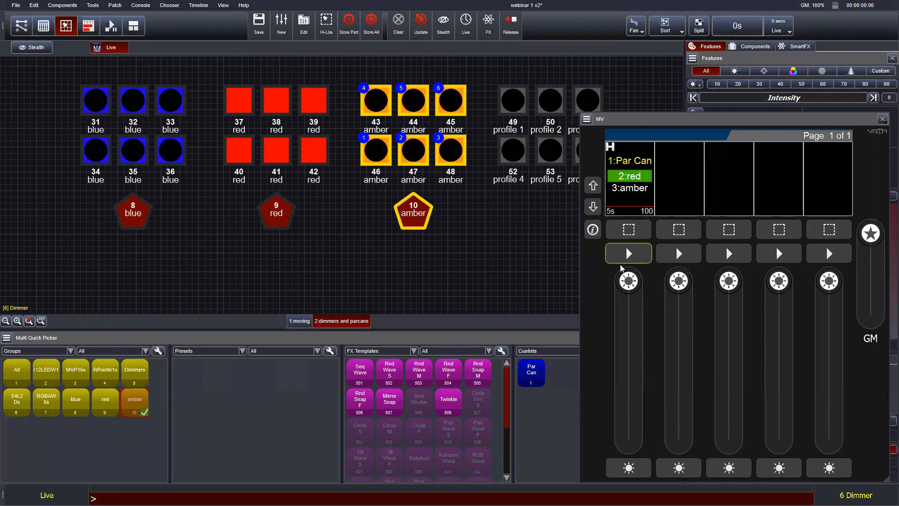
click(628, 248)
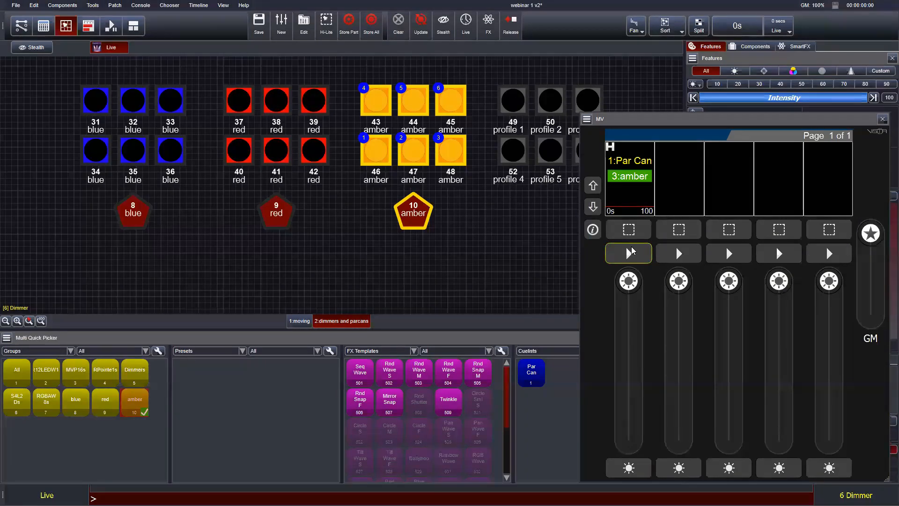
drag(629, 287, 619, 346)
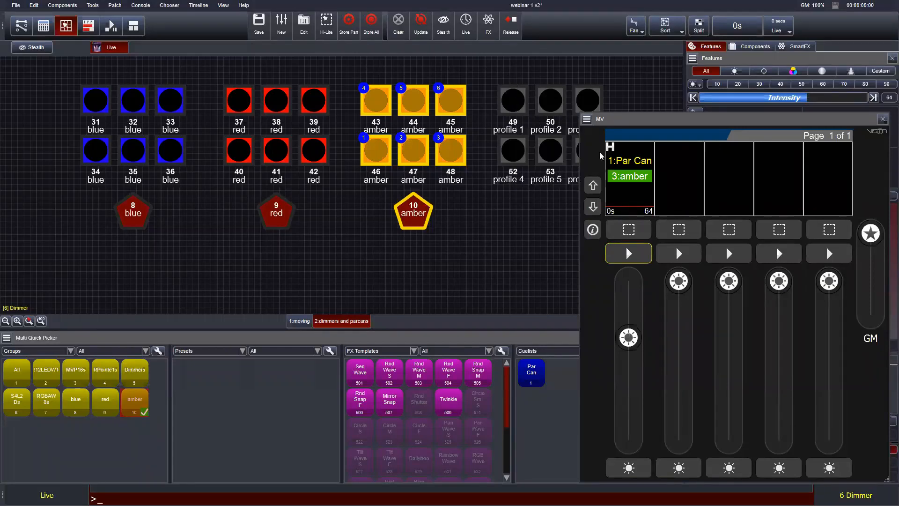
- Select profiles 49–54, move the playback window clear of the feature controls, and bring the profiles to 100 intensity
drag(493, 68, 604, 172)
drag(689, 121, 646, 174)
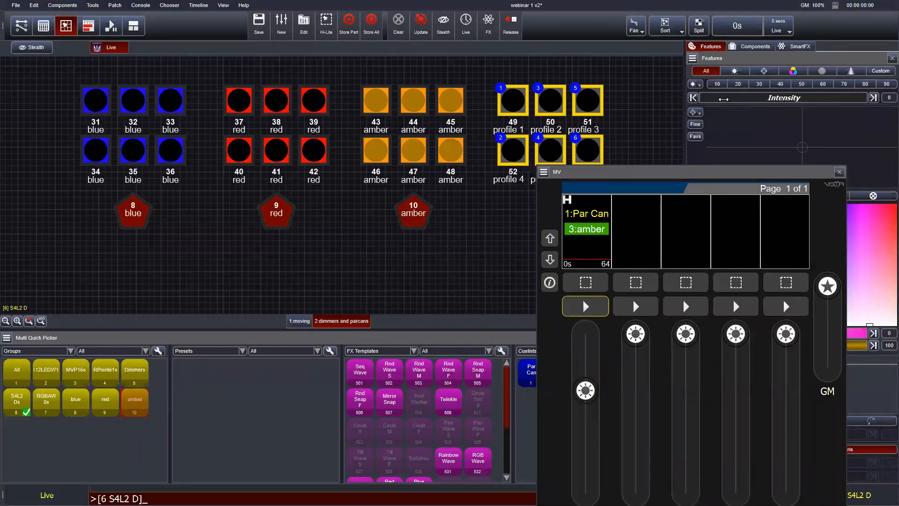
drag(723, 100, 867, 99)
drag(644, 176, 650, 200)
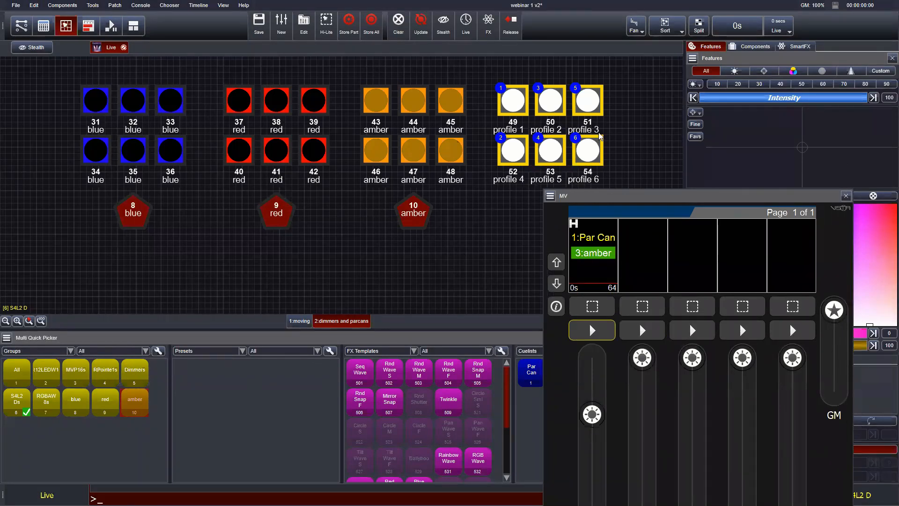
- Store all live values to a new cuelist labelled "store all" on the second playback with 2-second timing
click(371, 25)
click(393, 291)
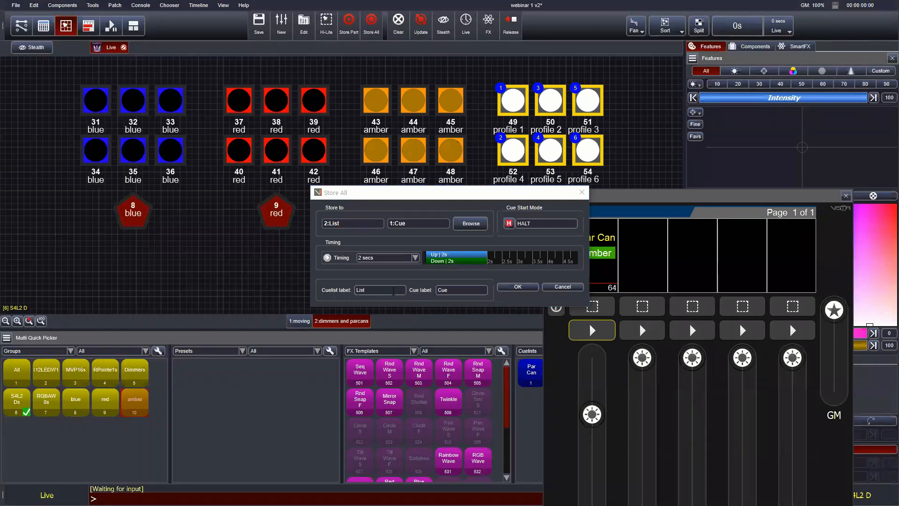
text(store all)
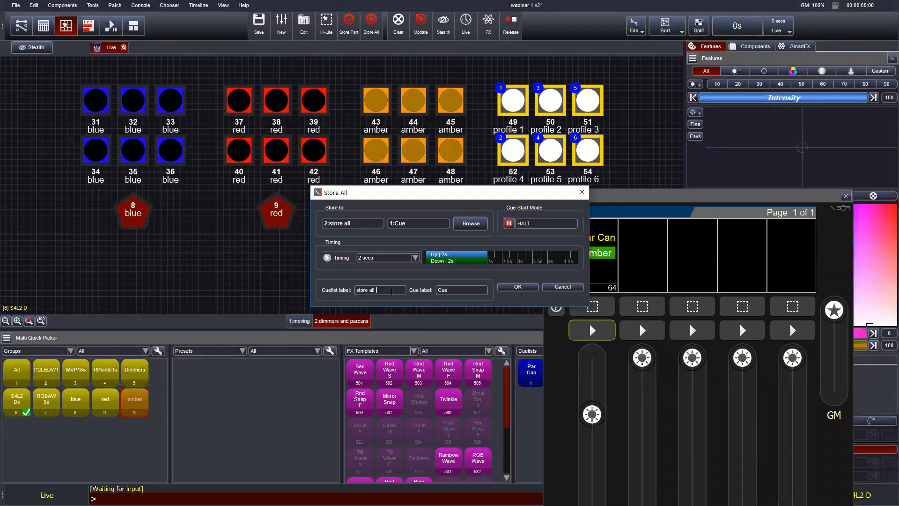
click(518, 286)
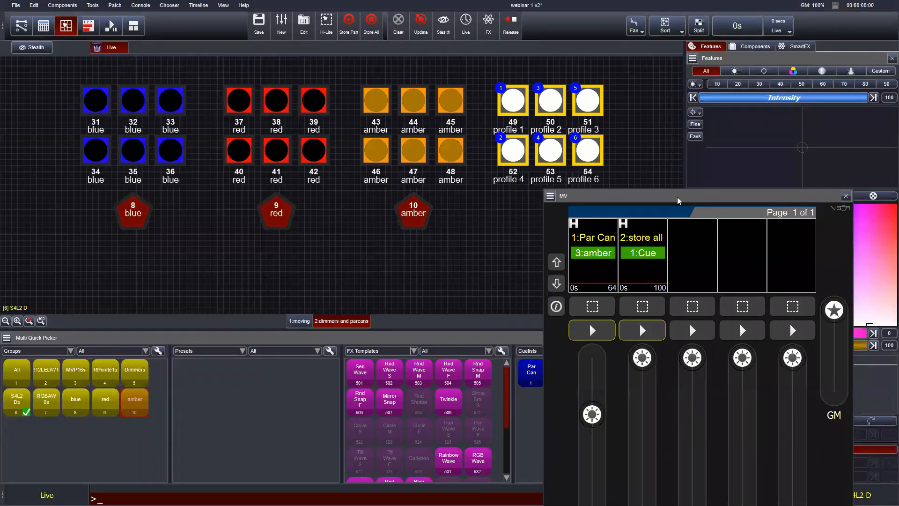
- Set the playing Par Can fader to 82 and the store all fader to 74, then release both cuelists
drag(678, 198, 699, 96)
drag(663, 260, 683, 443)
drag(612, 313, 601, 289)
drag(663, 415, 663, 297)
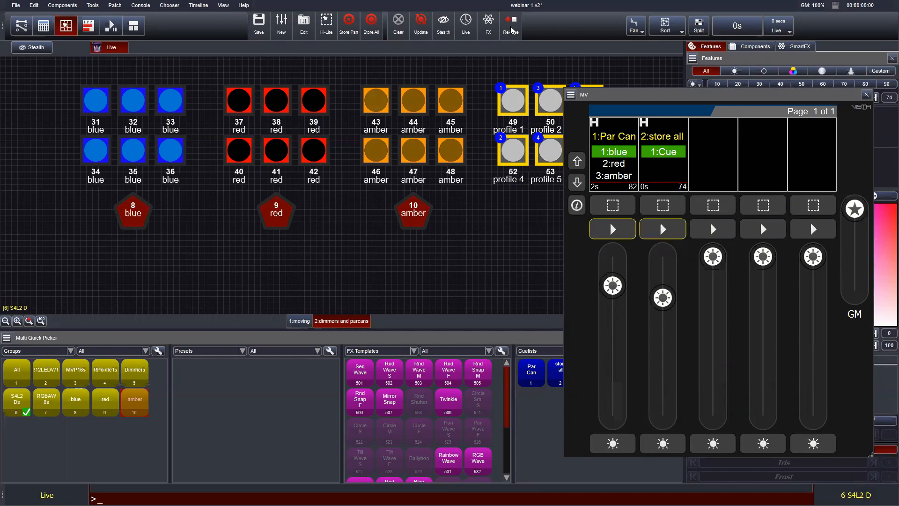
click(511, 30)
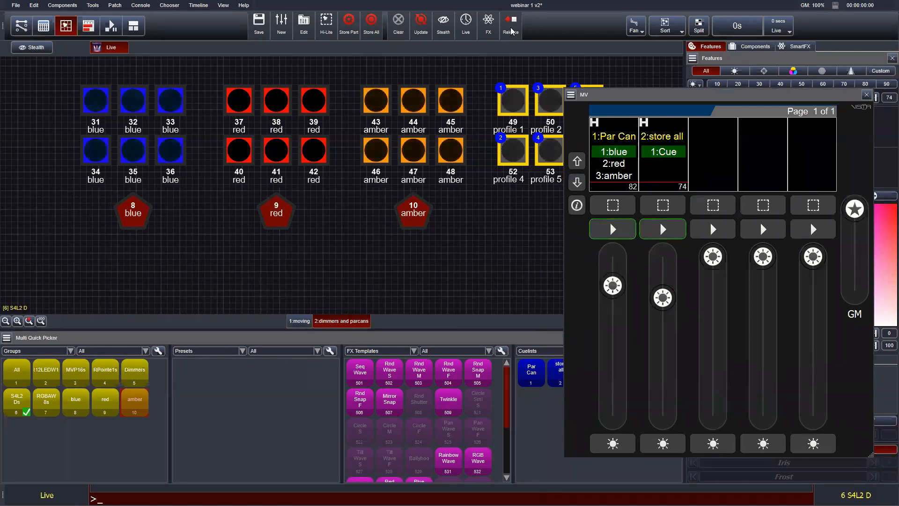
- Lower the Par Can fader to 0, play store all with its fader at 100, and reposition the playback window
drag(610, 292, 632, 449)
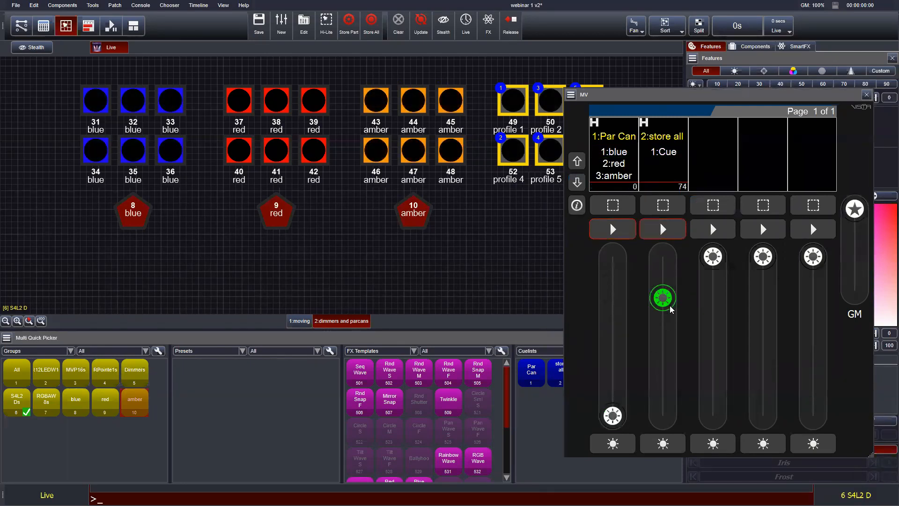
drag(671, 309, 679, 177)
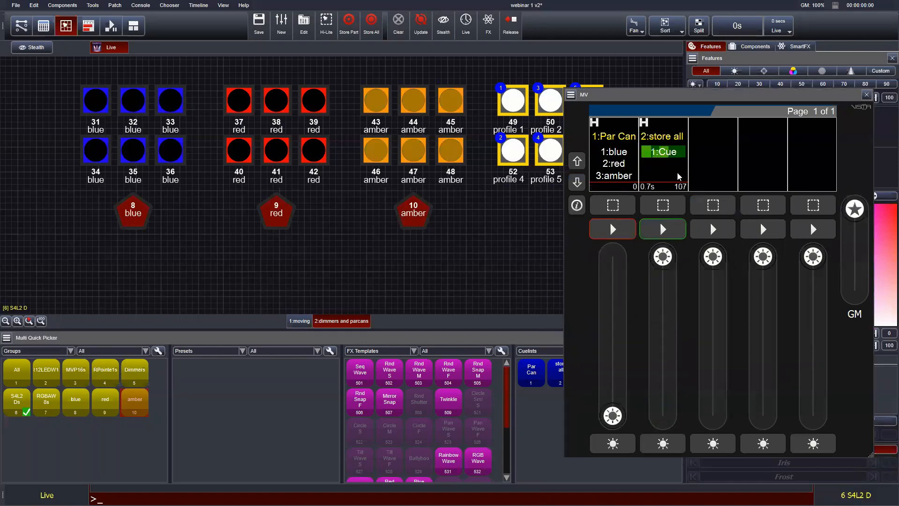
drag(687, 95, 738, 101)
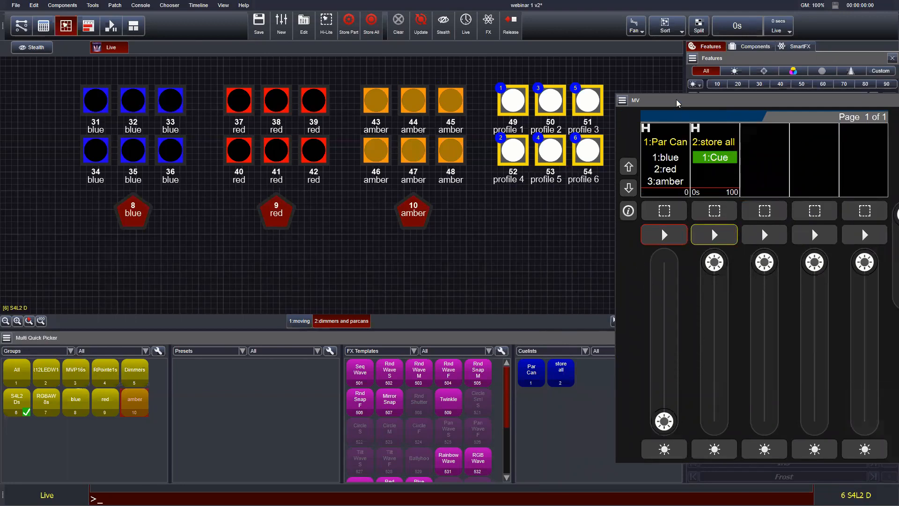
drag(676, 106, 615, 133)
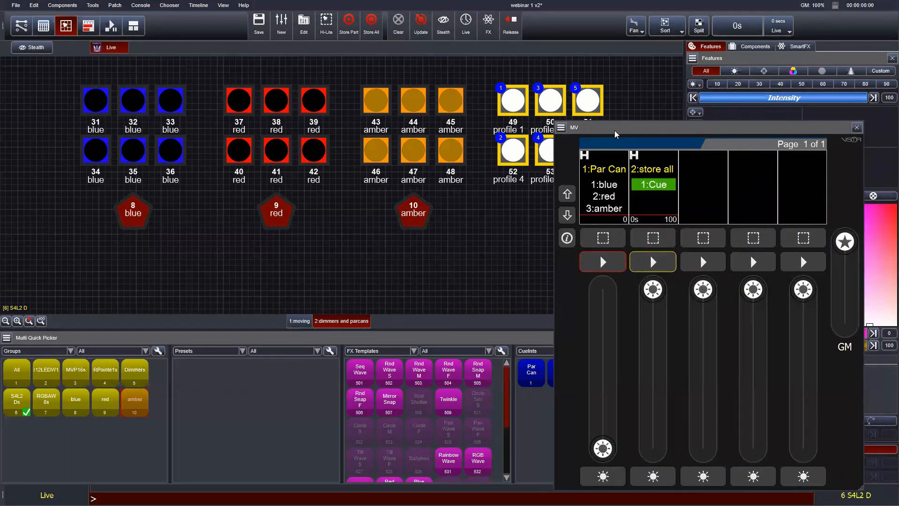
drag(615, 134, 612, 143)
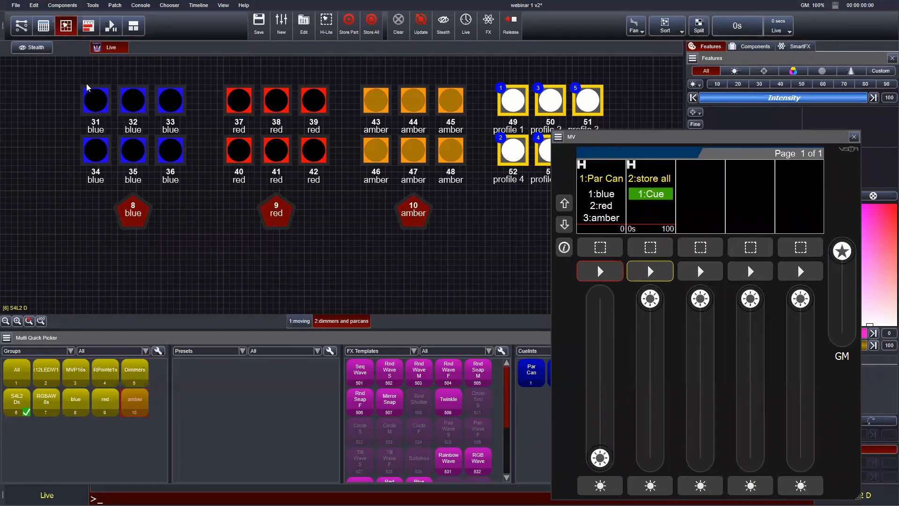
- Select all fixtures 31–54, override their intensity to 0 in Live, and clear the selection
drag(638, 151, 571, 216)
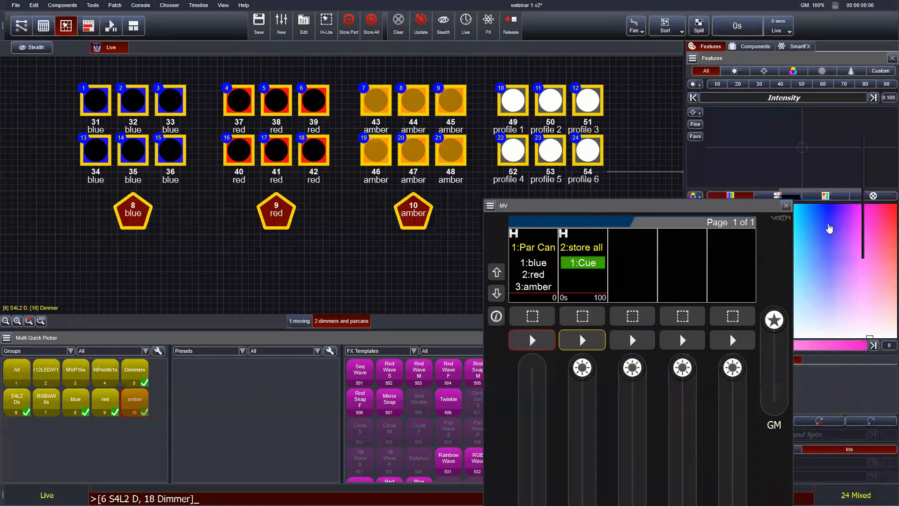
drag(835, 89, 698, 98)
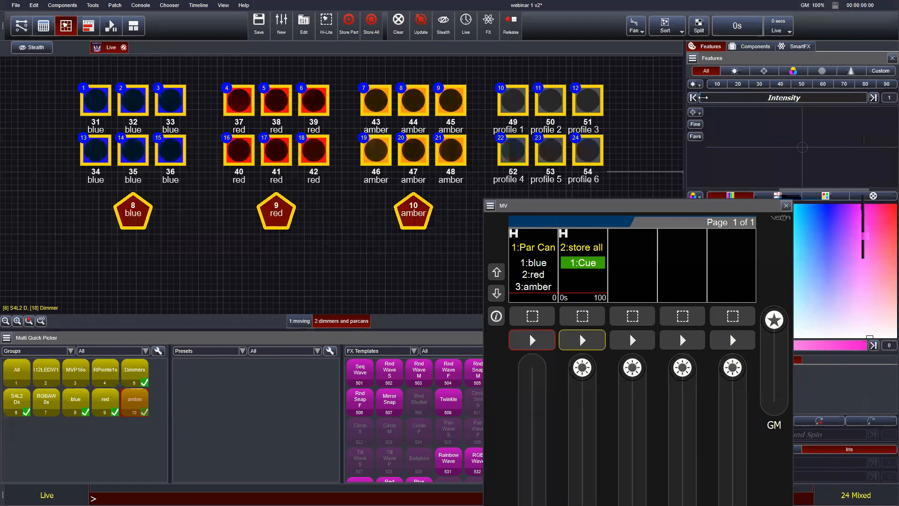
click(298, 267)
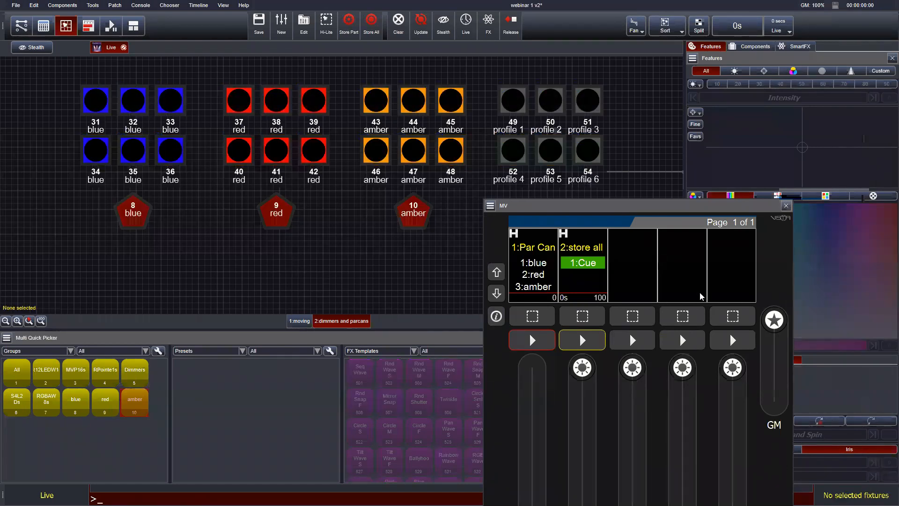
- Raise the Par Can fader to 100 and advance its cuelist from blue to amber during the live override
click(559, 273)
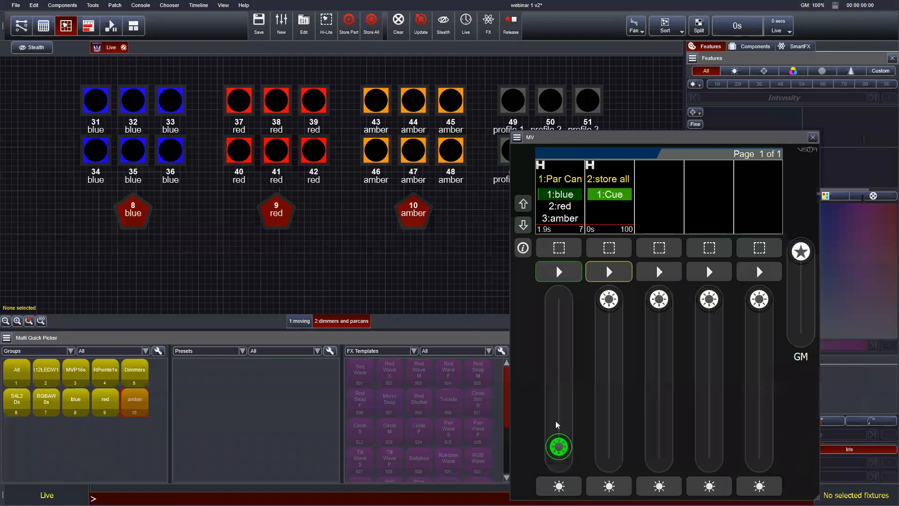
click(559, 274)
click(609, 271)
click(571, 275)
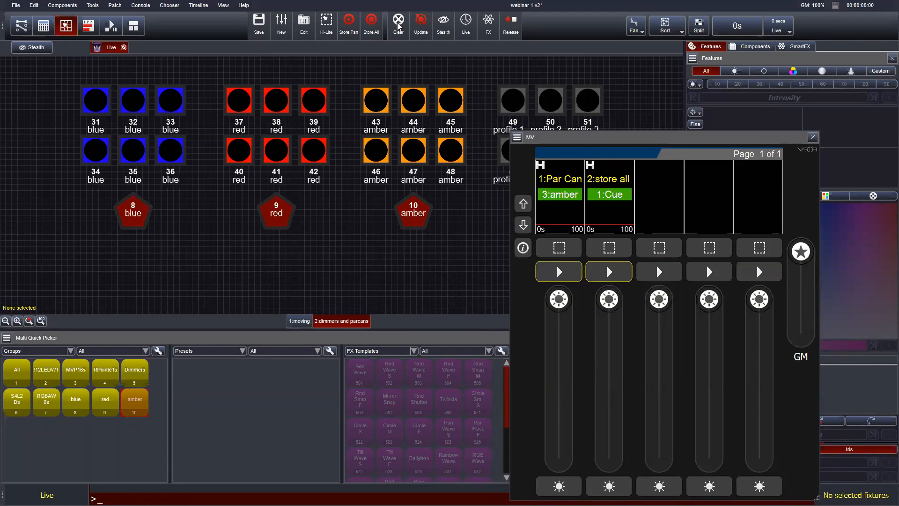
- Clear the live override values and release both playing cuelists
click(124, 48)
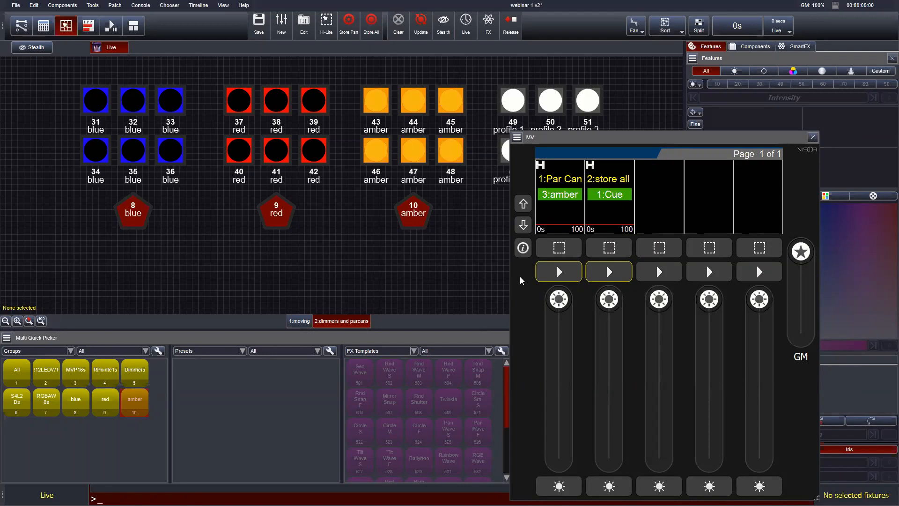
key(r)
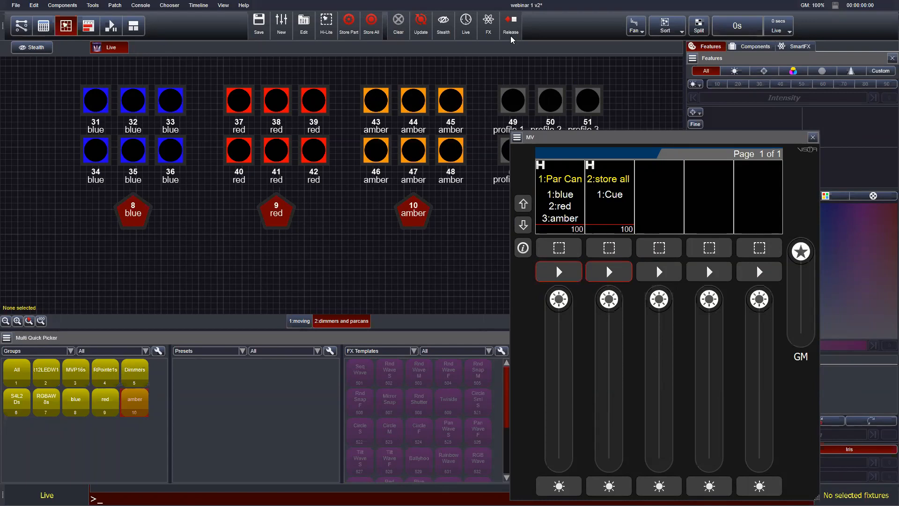
- Create a new cuelist, show the moving fixtures layout, and close the playback window
click(283, 29)
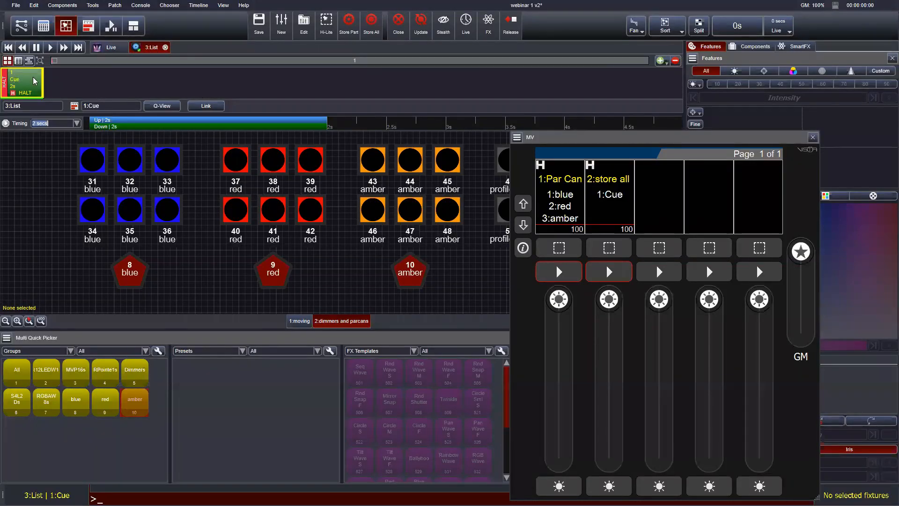
click(299, 322)
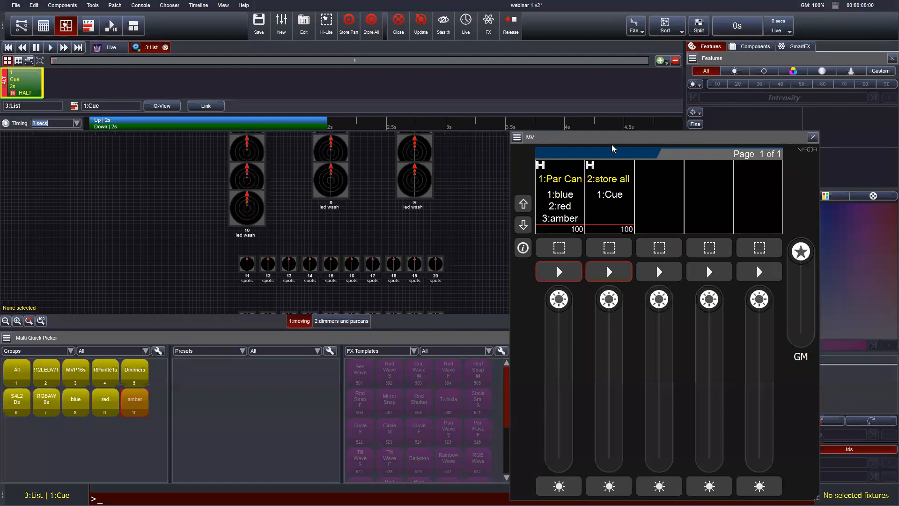
click(813, 138)
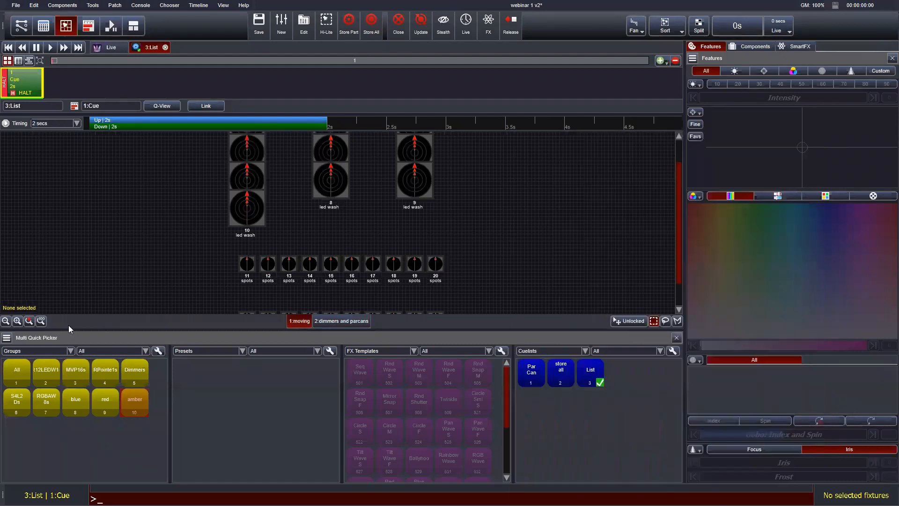
- Set spots 11 and 12 to 100 intensity and fan them to mirrored pan positions with the same tilt
click(17, 321)
click(17, 321)
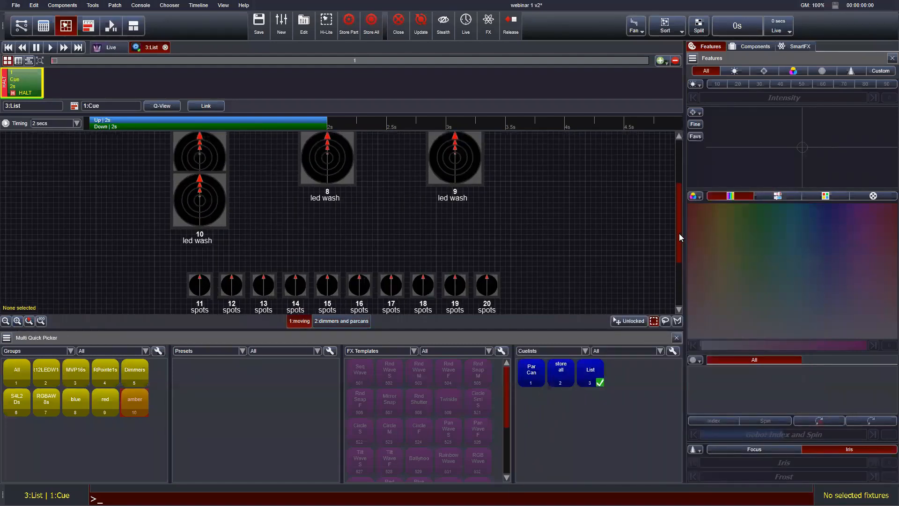
scroll(679, 233, down, 2)
drag(159, 237, 225, 250)
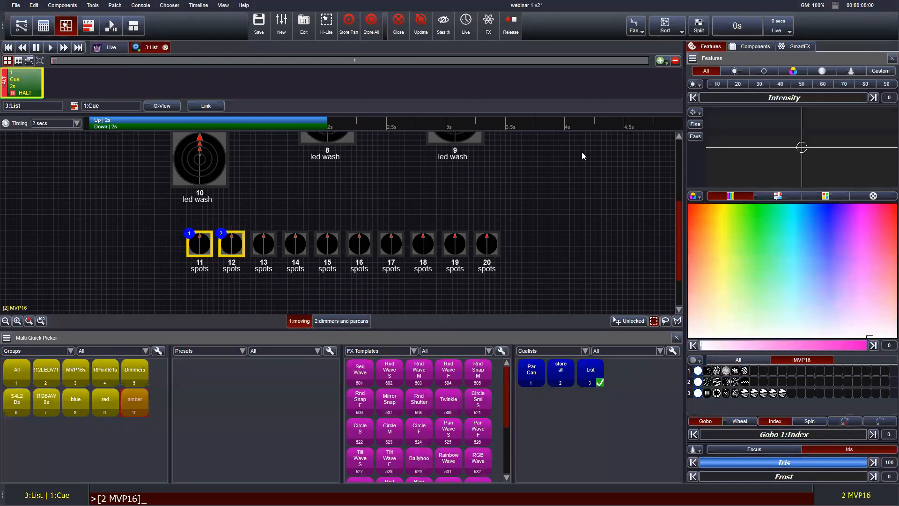
click(874, 97)
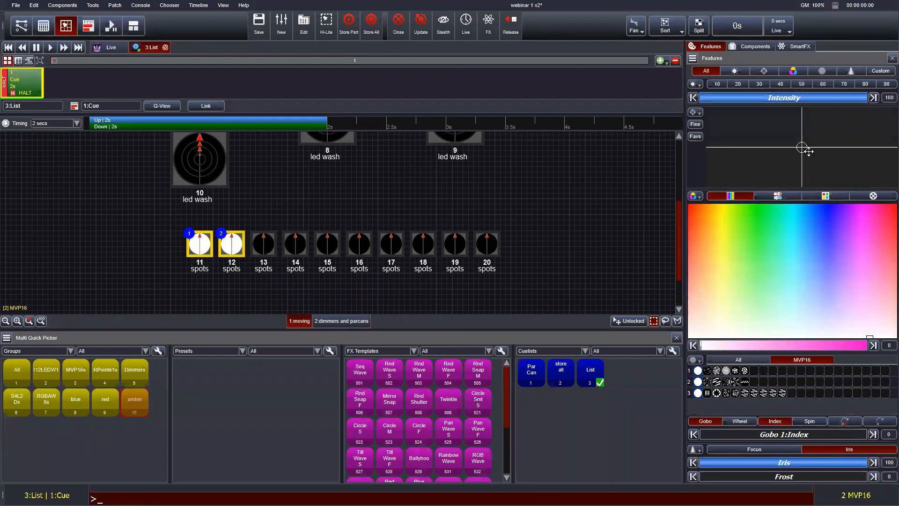
drag(805, 149, 816, 170)
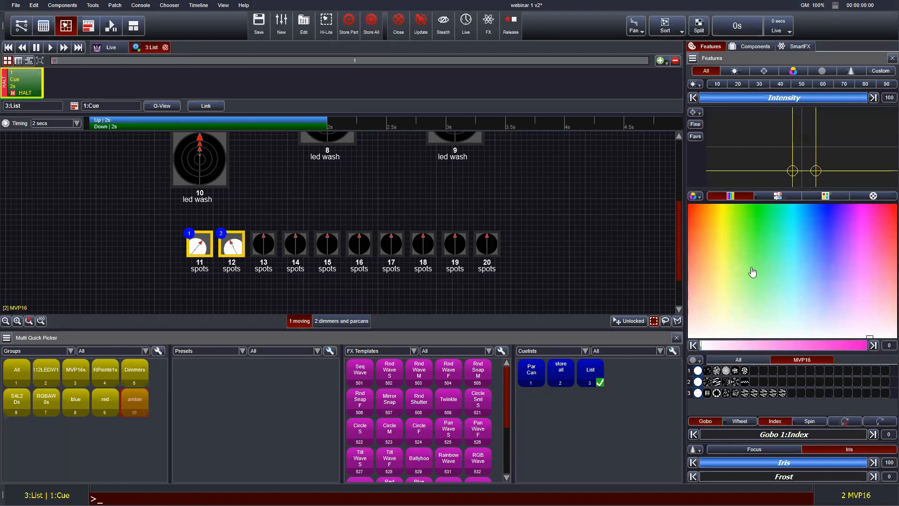
- Colour spot 11 red and spot 12 yellow, and repeat their two-fixture look across spots 11–20
click(689, 206)
key(Right)
drag(768, 227, 721, 205)
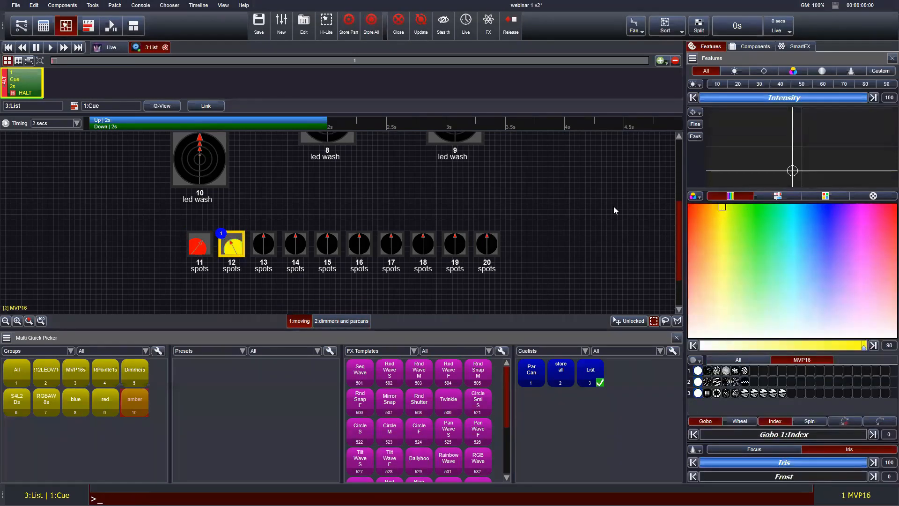
drag(152, 231, 229, 241)
drag(131, 228, 611, 251)
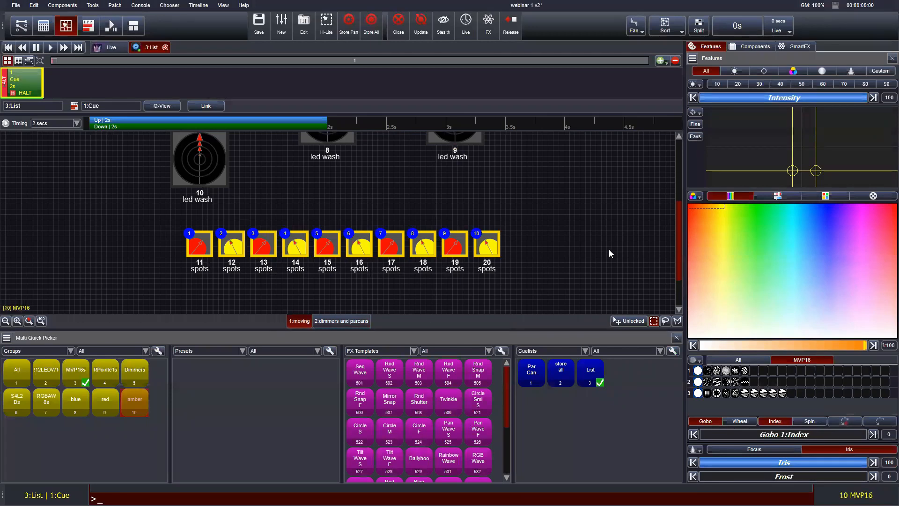
- Change the odd-numbered spots 11, 13, 15, 17 and 19 to cyan and clear the selection
click(17, 321)
click(18, 321)
click(17, 321)
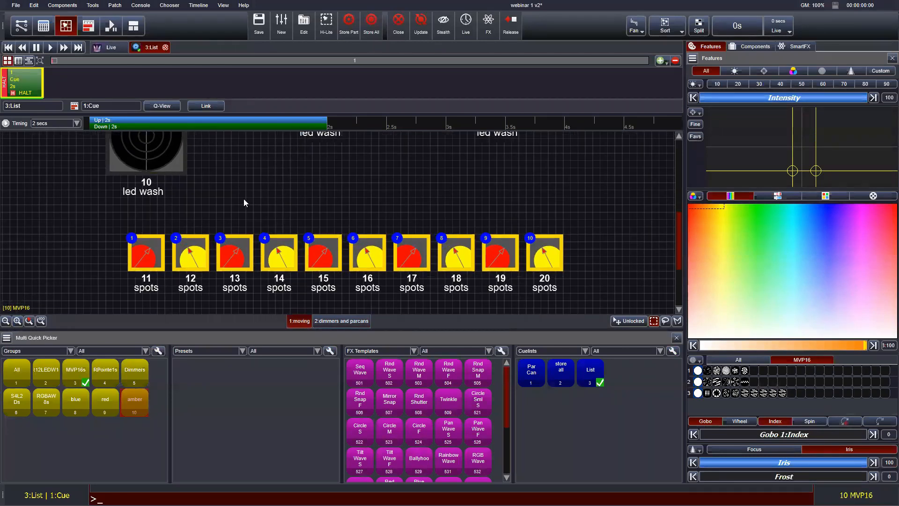
click(374, 190)
click(146, 253)
click(234, 253)
click(323, 255)
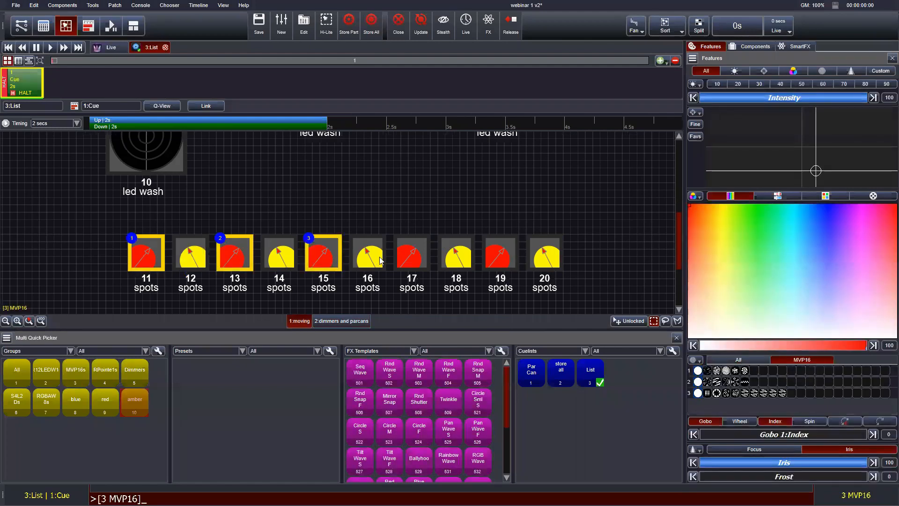
click(412, 258)
click(504, 254)
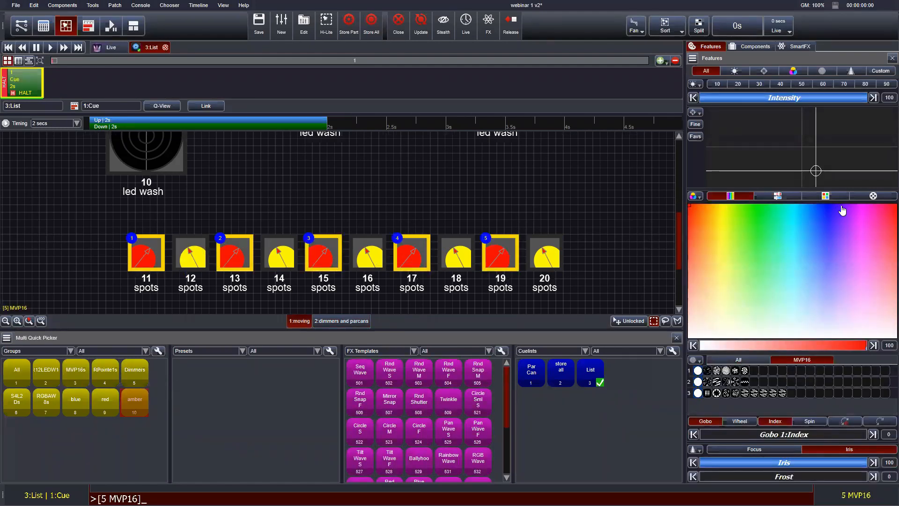
click(791, 206)
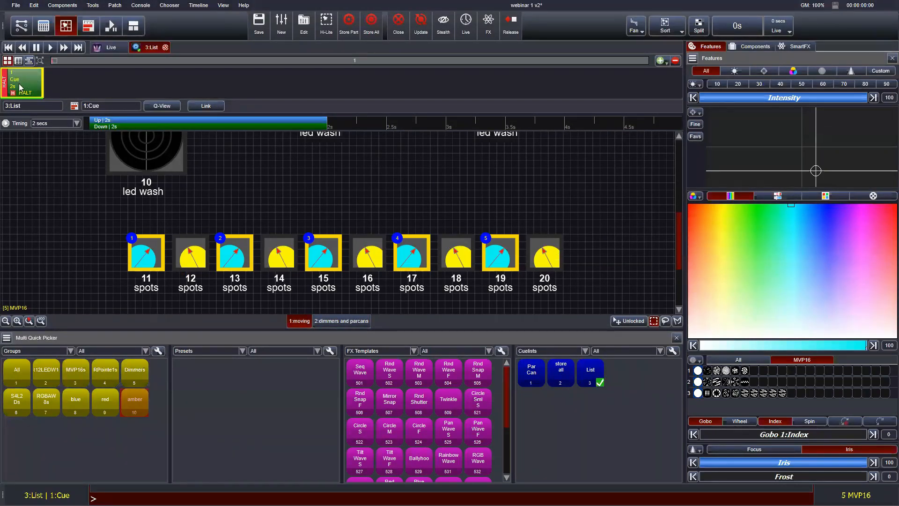
click(83, 234)
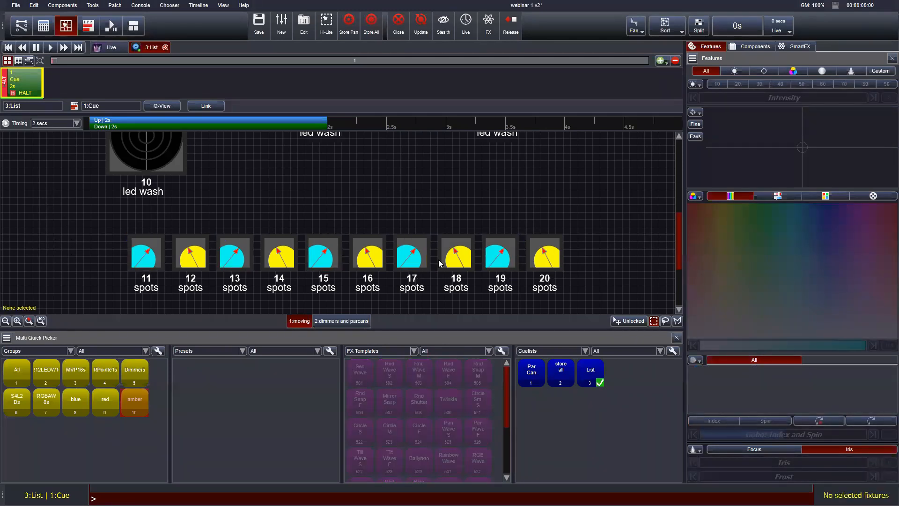
- Add cue 2 labelled "magenta" to the new cuelist and colour spots 11–20 magenta in it
click(659, 62)
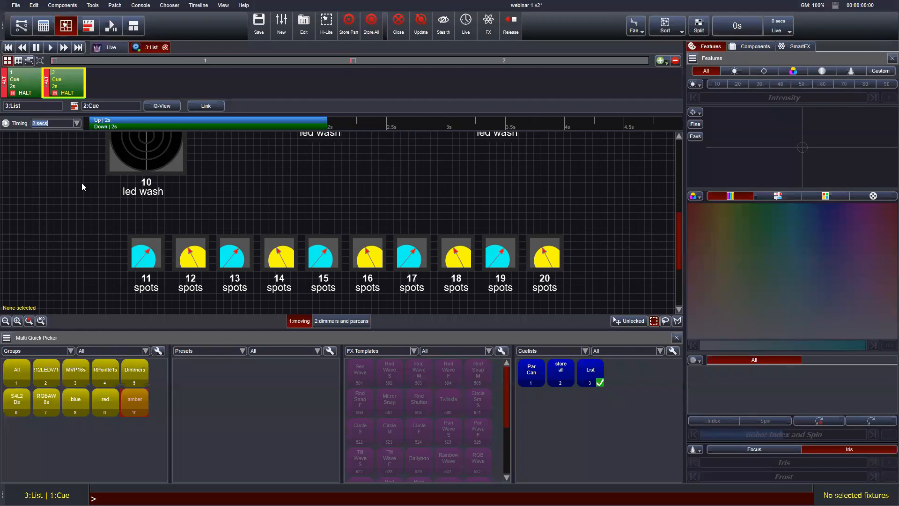
double_click(65, 82)
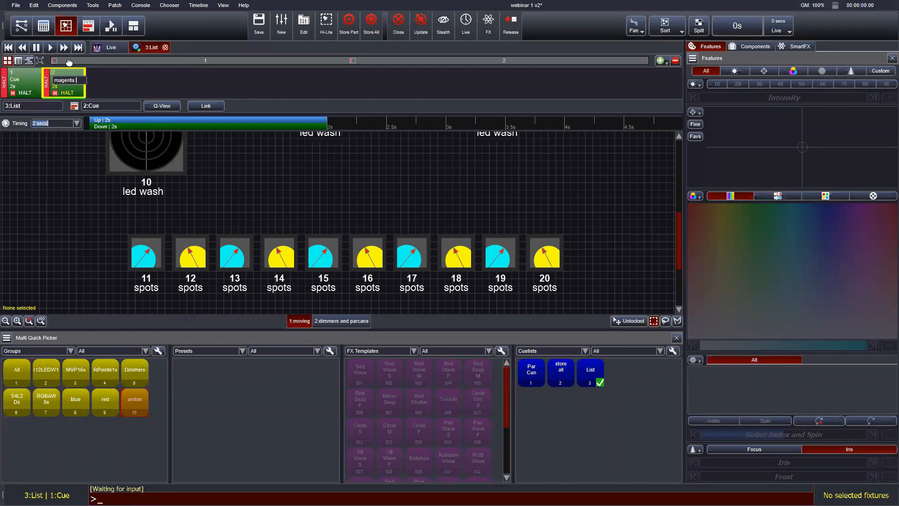
drag(101, 234, 600, 258)
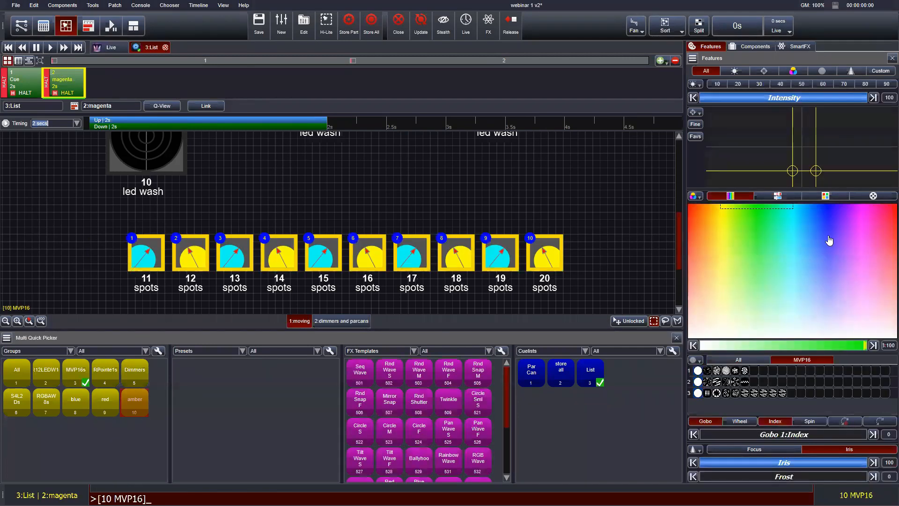
click(860, 219)
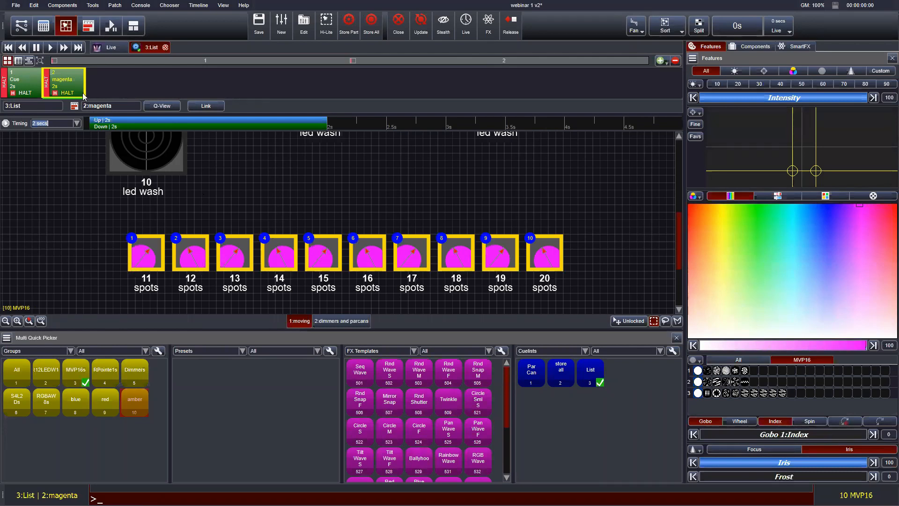
- Add cue 3 with spots 11–20 coloured green and label it "green"
click(660, 60)
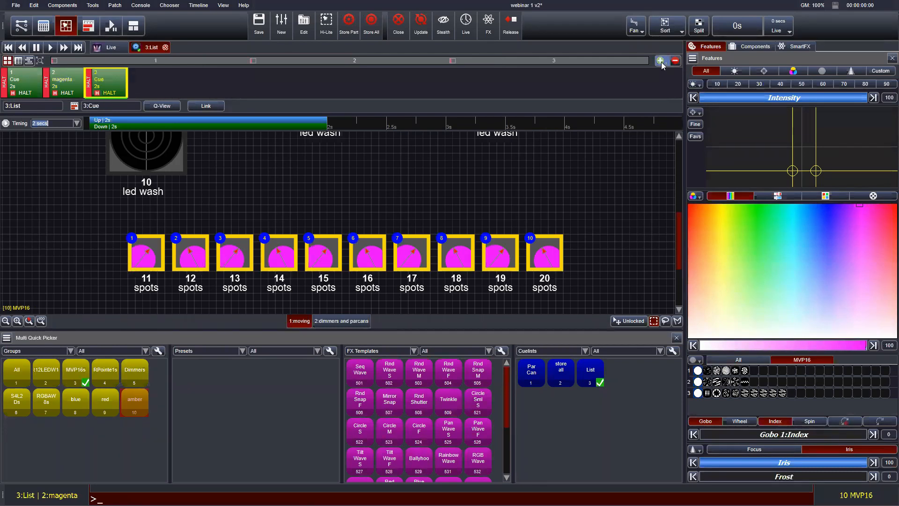
click(761, 216)
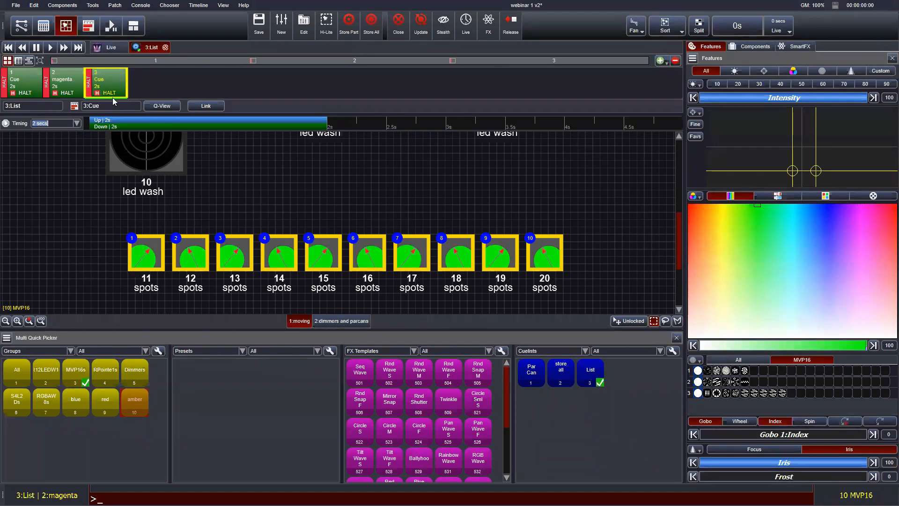
double_click(101, 80)
text(green)
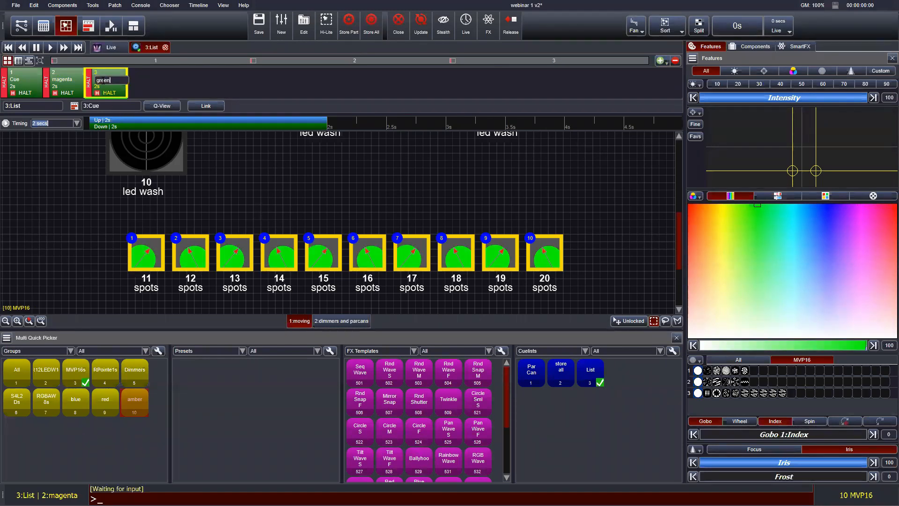
- Clear the fixture selection, play on to cue 1 and skip once through all cues of the new cuelist
click(72, 255)
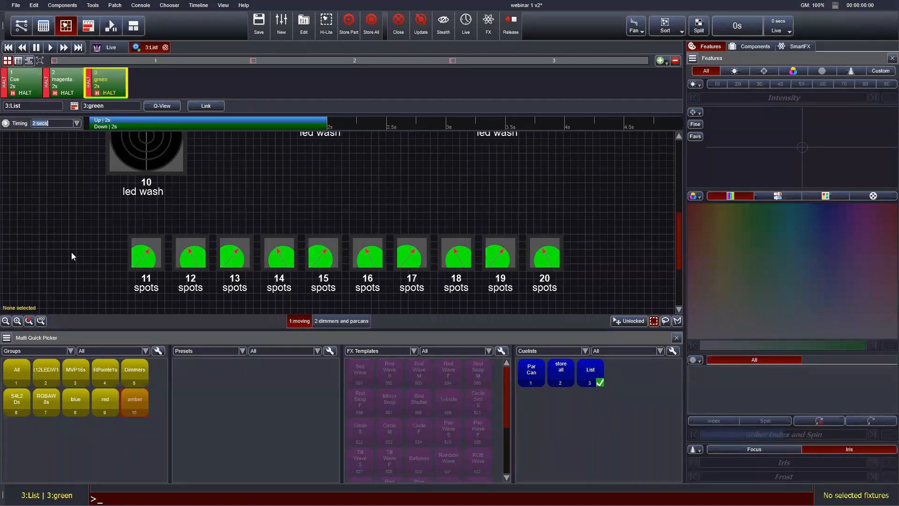
click(52, 47)
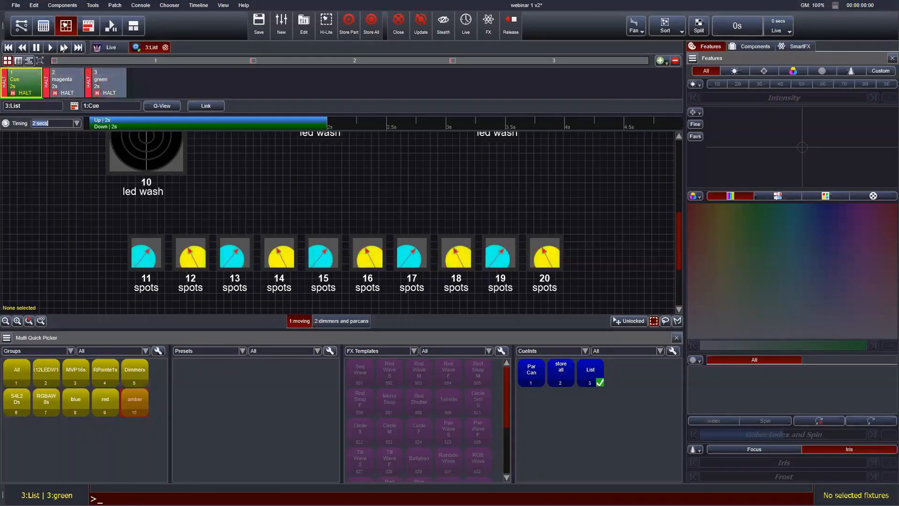
click(62, 48)
click(64, 48)
click(64, 48)
- Label cue 1 of the new cuelist "cyan and yellow"
double_click(17, 78)
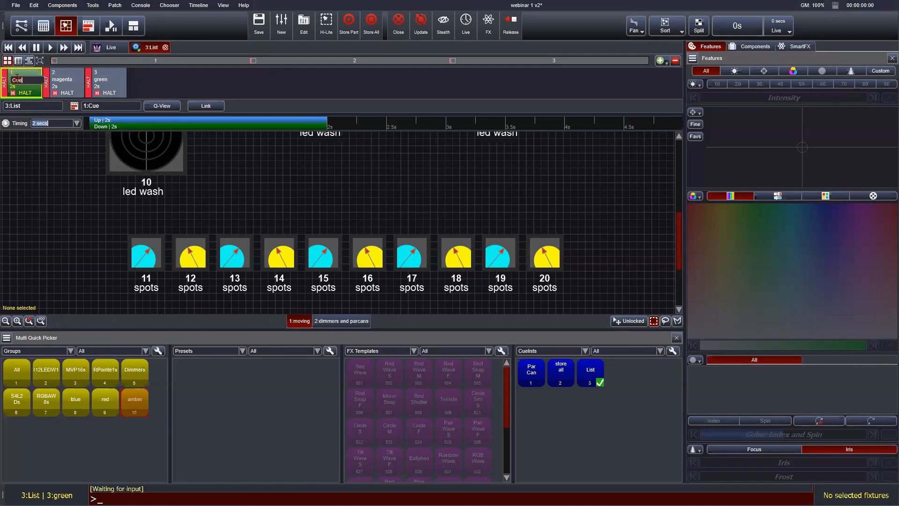
text(cyan and)
text( yellow)
key(Return)
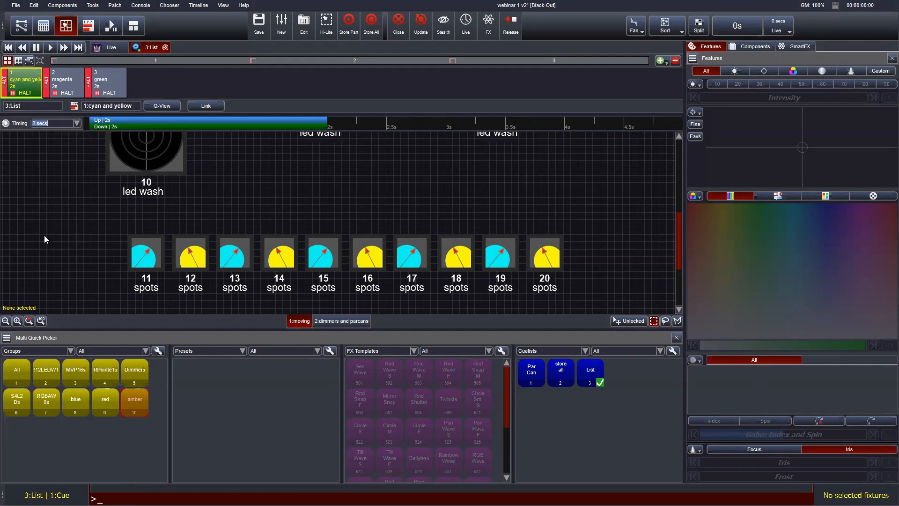
- Play the cuelist with its timed fades from cue 1 through magenta and green and back to cue 1
click(49, 48)
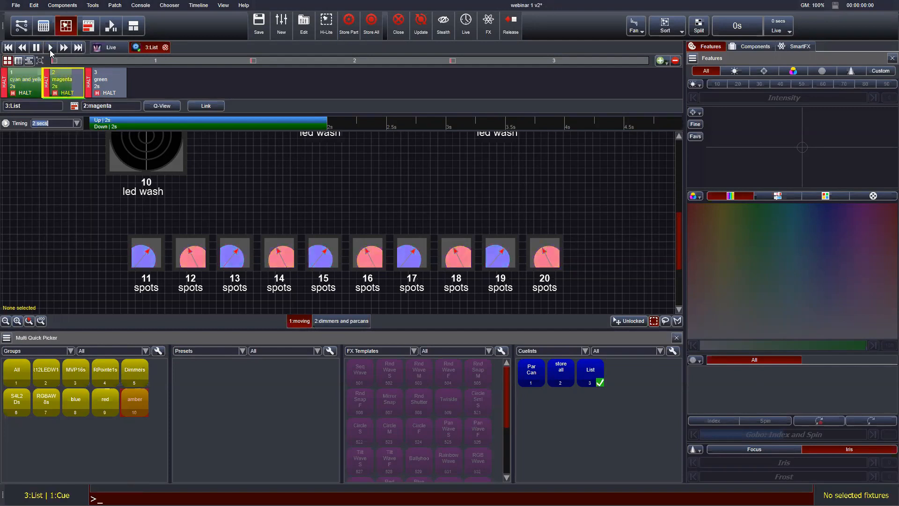
click(50, 49)
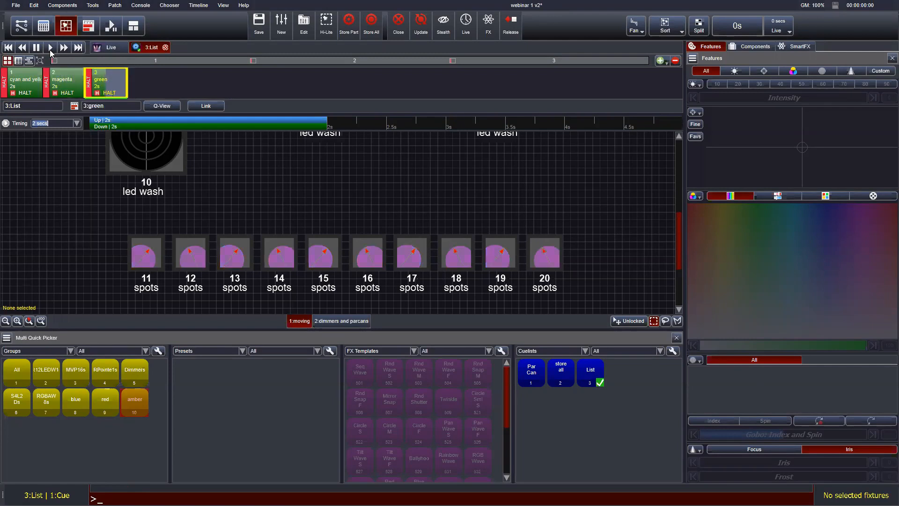
click(49, 50)
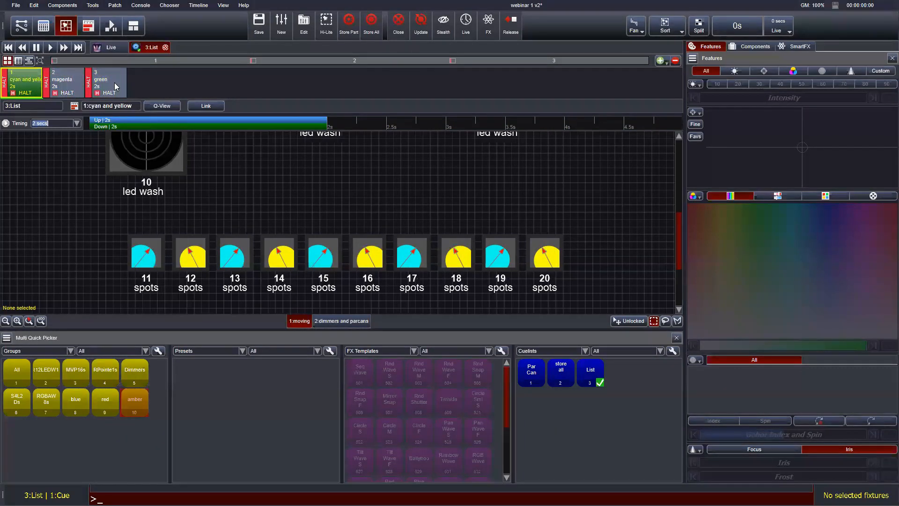
- View the contents of cue 3 "green" without playing it, recolour spots 11–20 pale green there, and leave the cue view
click(119, 82)
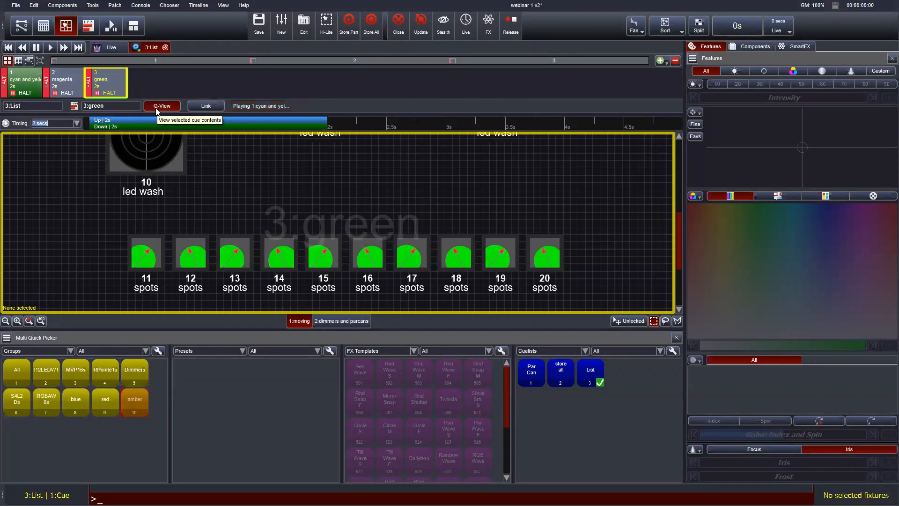
drag(98, 244, 612, 250)
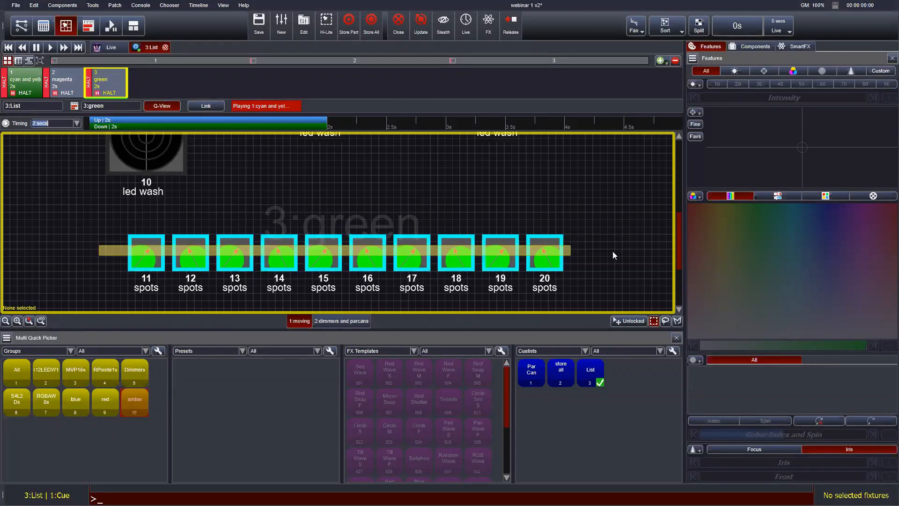
drag(759, 218, 748, 269)
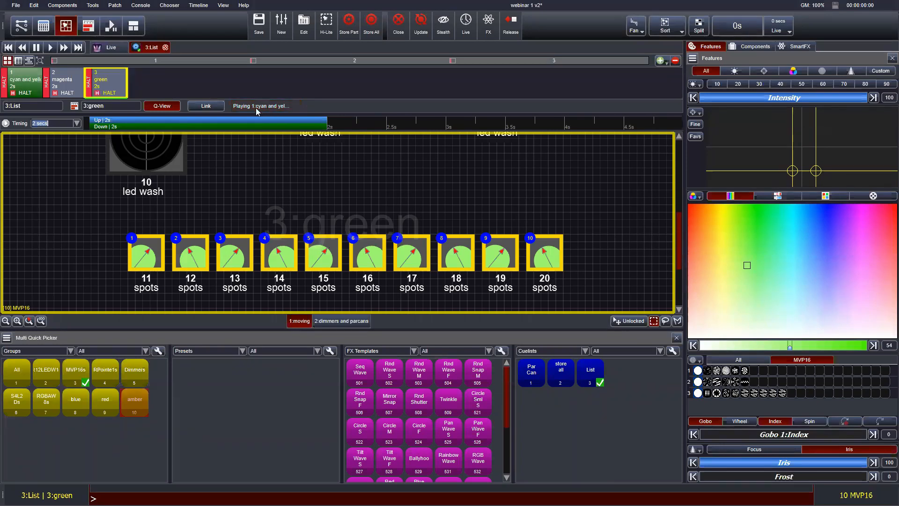
click(166, 111)
- Turn on Link so that playback follows the selected cue, and select cues 1, 2 and 3 in turn to check their looks
click(18, 87)
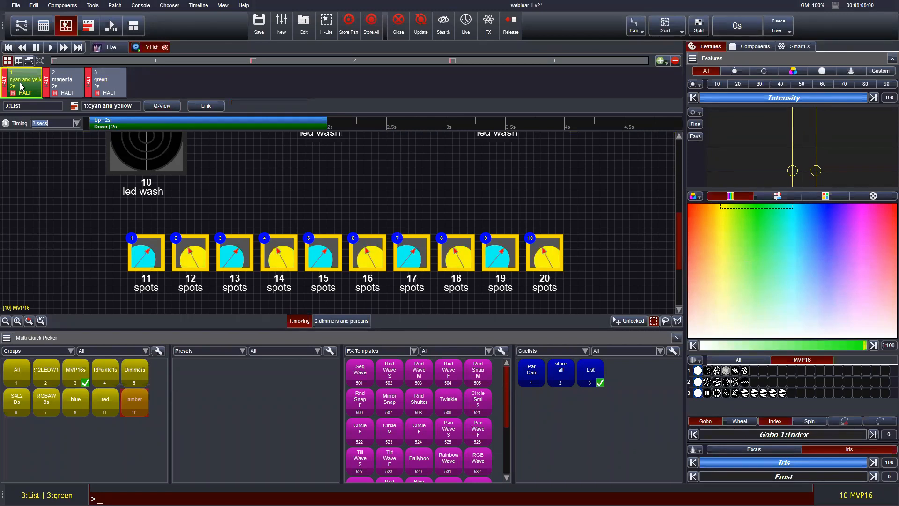
click(202, 108)
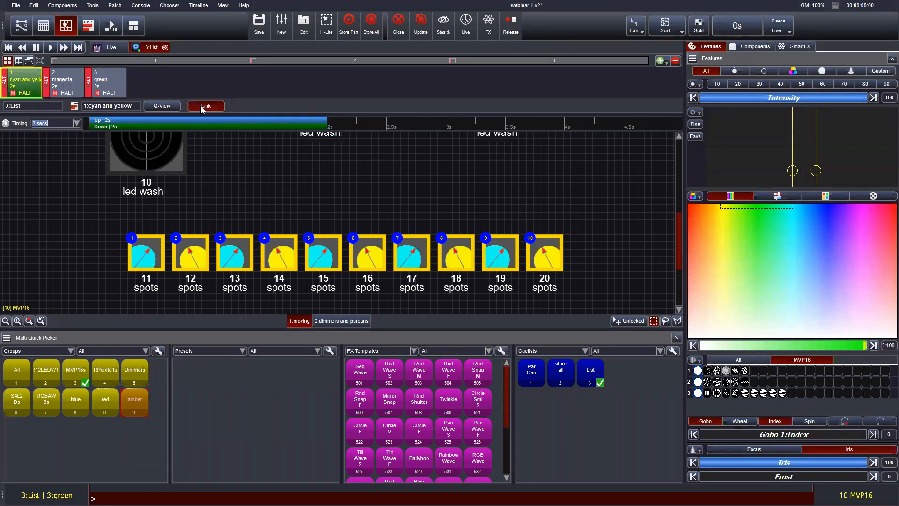
click(70, 83)
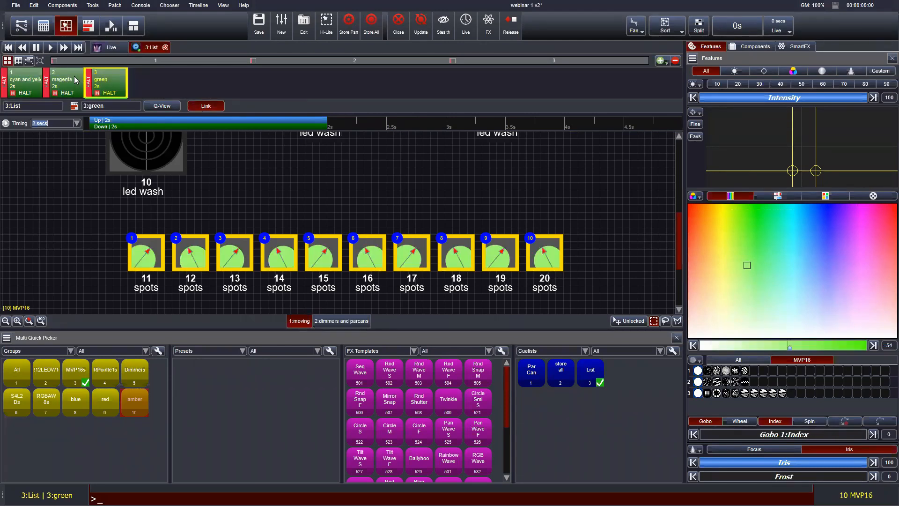
click(76, 81)
click(32, 82)
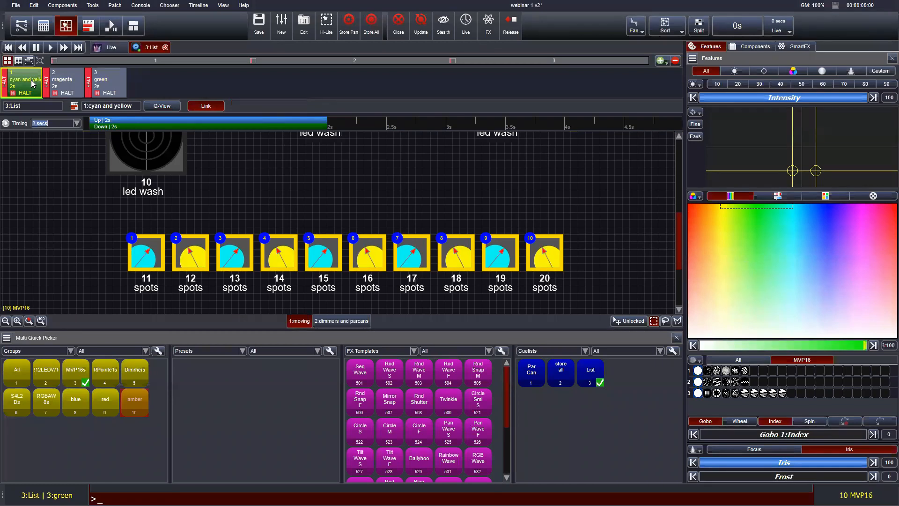
click(73, 83)
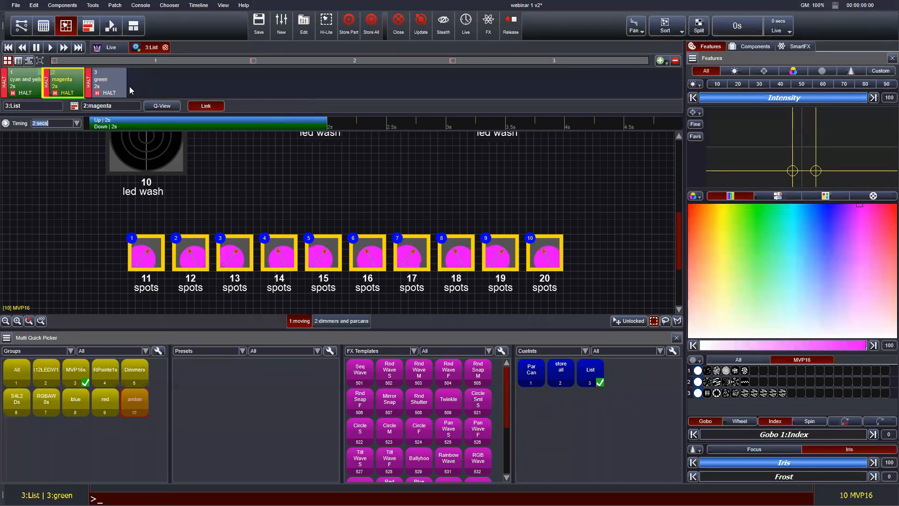
click(116, 84)
click(70, 84)
click(28, 82)
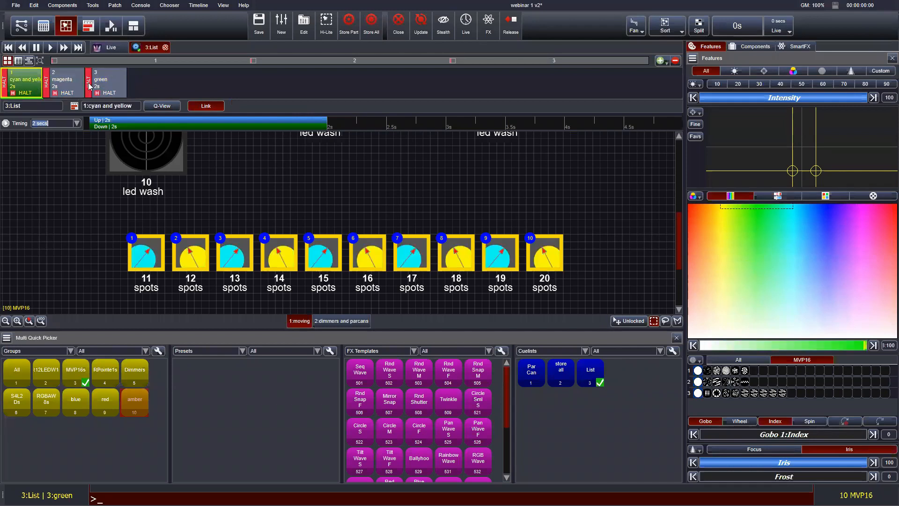
- In cue 3 "green", colour spots 11–15 saturated green and spots 16–20 red
click(99, 80)
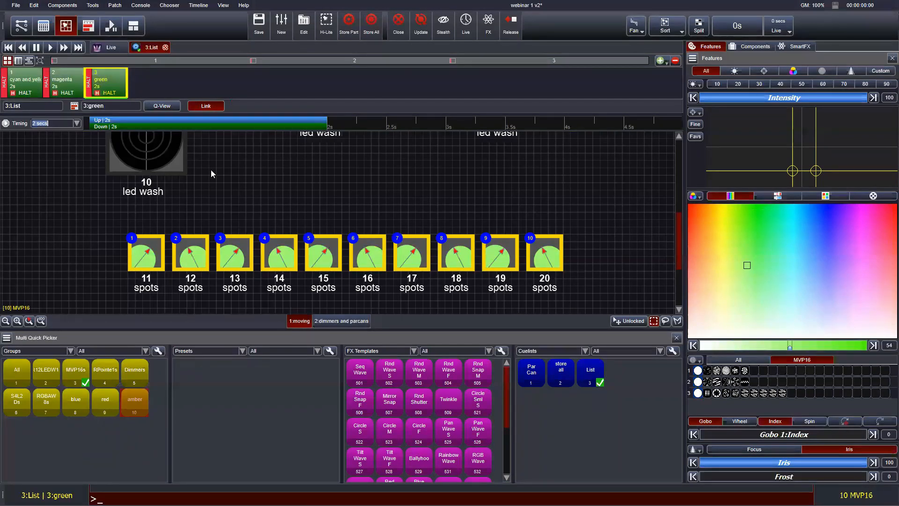
drag(122, 251, 342, 271)
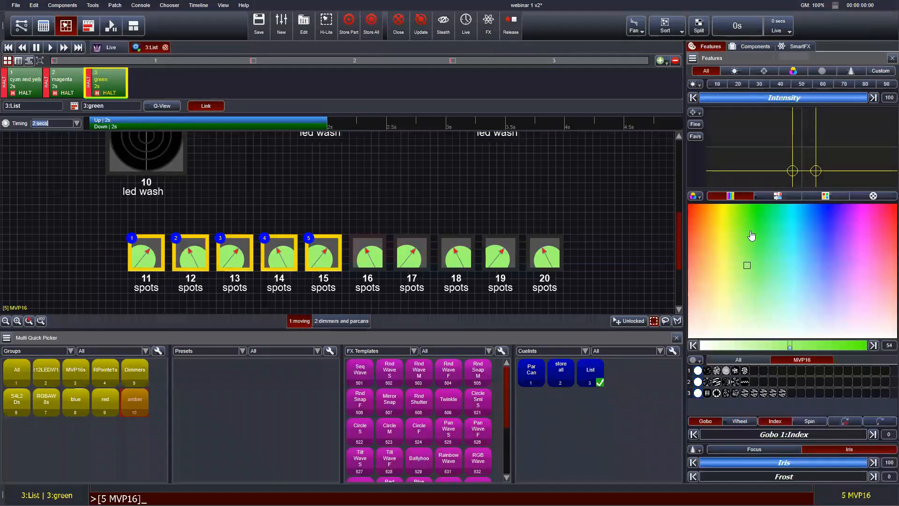
drag(622, 231, 363, 261)
drag(721, 231, 686, 204)
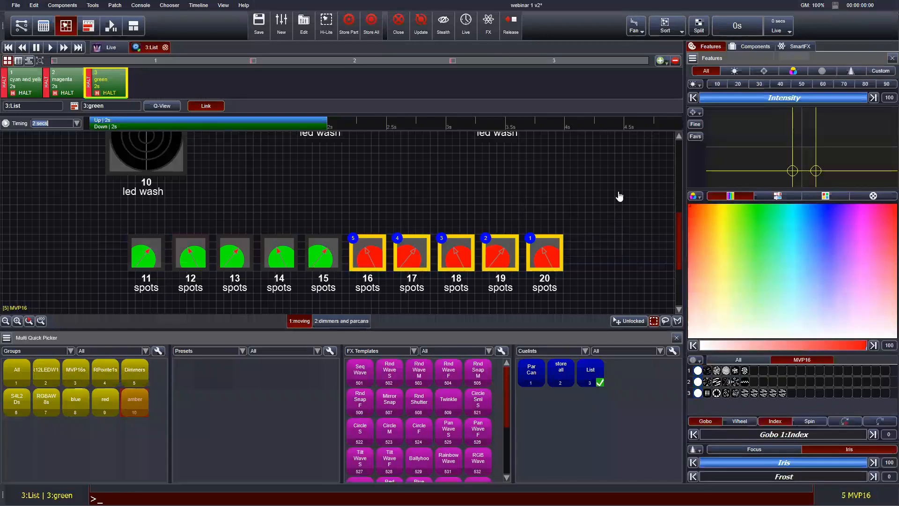
- In cue 1 "cyan and yellow", change the even-numbered spots 12, 14, 16, 18 and 20 to magenta
click(12, 70)
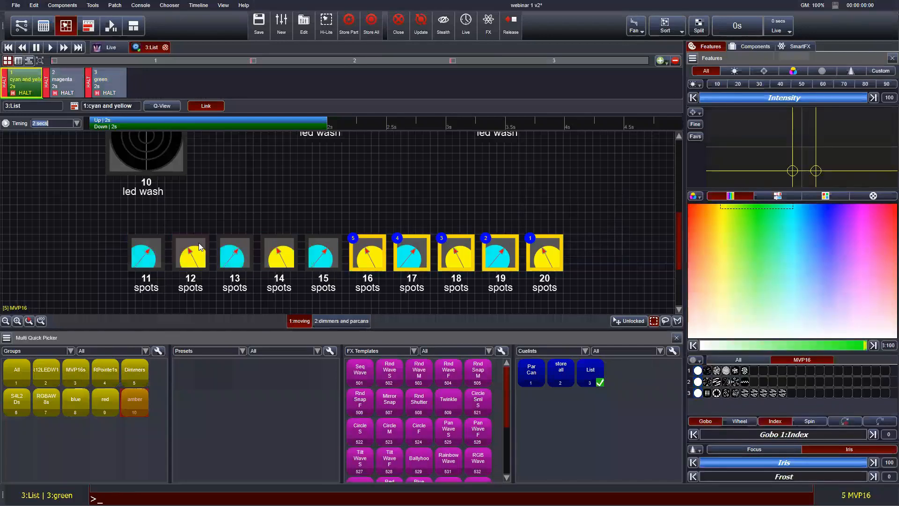
click(200, 247)
click(291, 256)
click(370, 255)
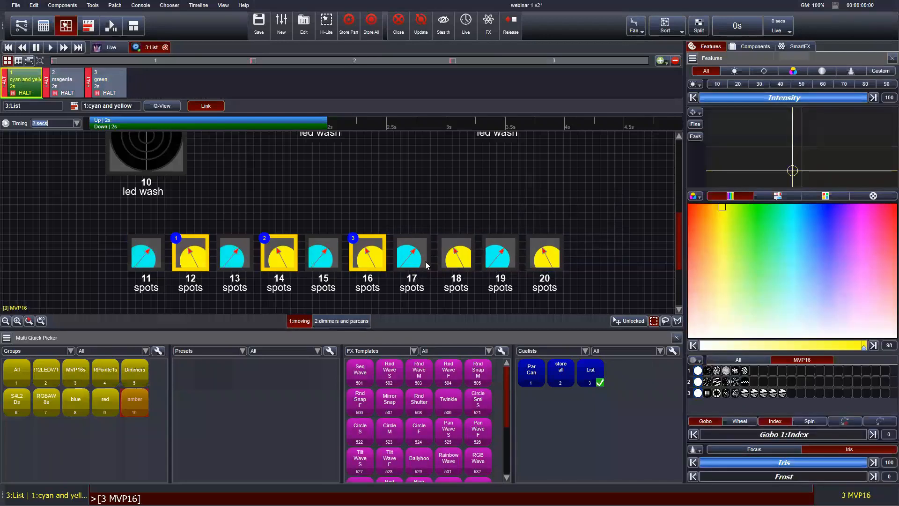
click(456, 256)
click(552, 260)
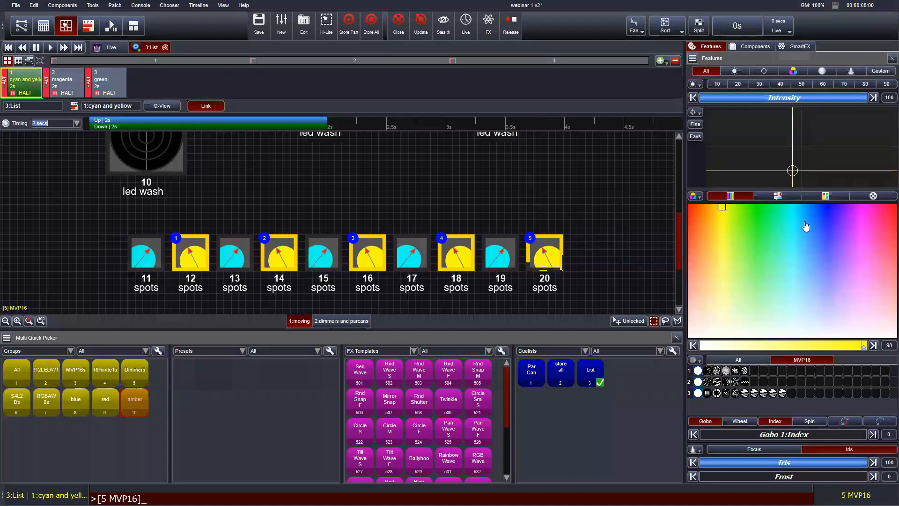
click(864, 209)
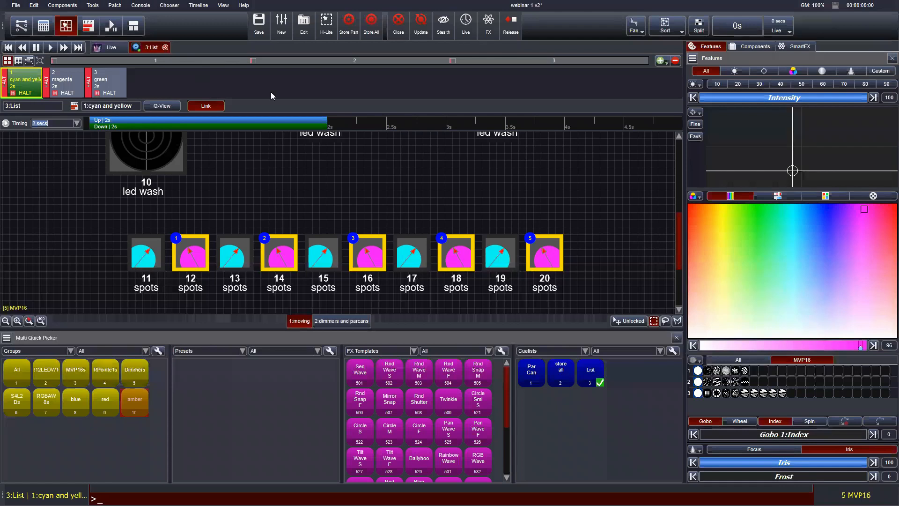
- Close the edited cuelist with its changes saved and released, and reopen cuelist 3 "List" for editing
click(399, 26)
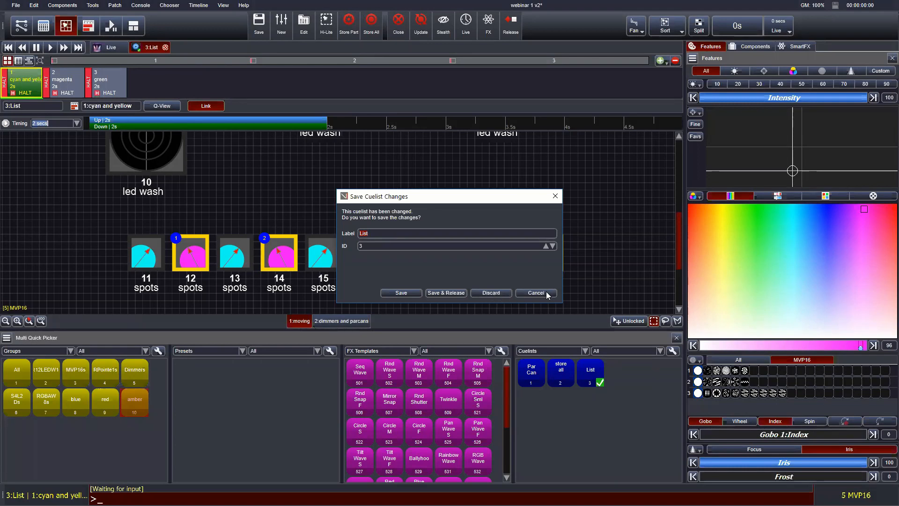
click(450, 295)
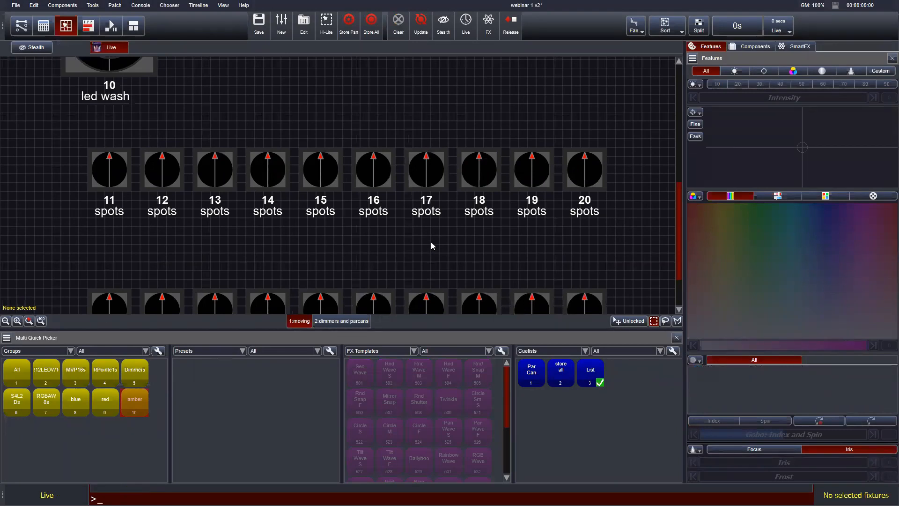
click(308, 26)
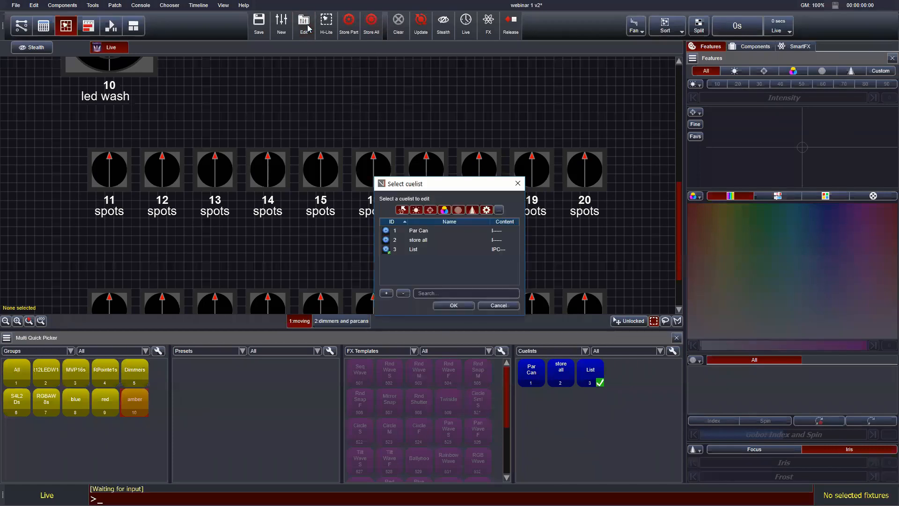
click(410, 250)
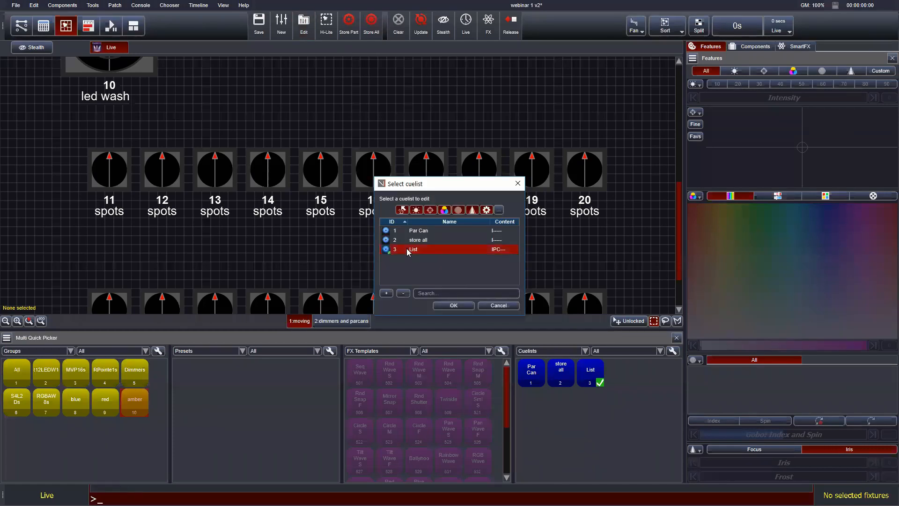
click(419, 232)
click(419, 241)
click(419, 251)
click(453, 307)
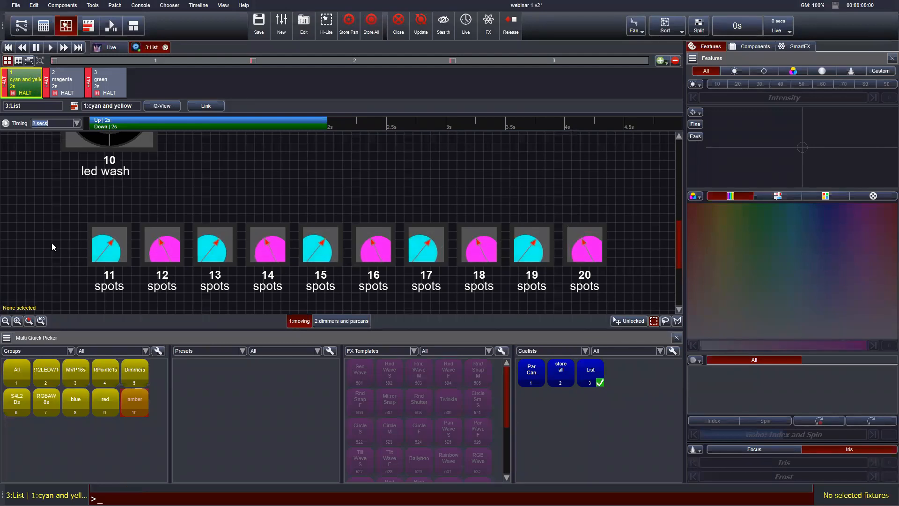
- Show the cuelist as a timeline with all three cues in view, and select cue 1's Intensity, Position and Color events in turn
click(88, 26)
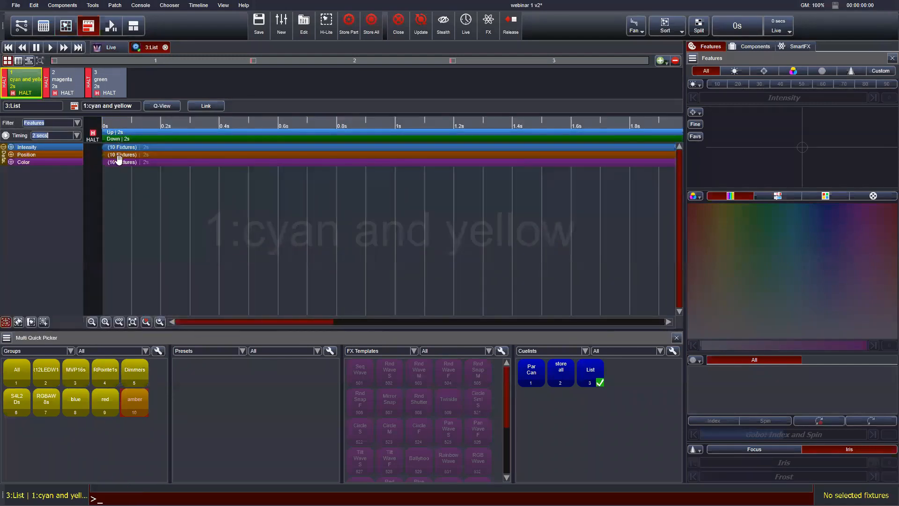
click(92, 322)
drag(106, 201, 115, 228)
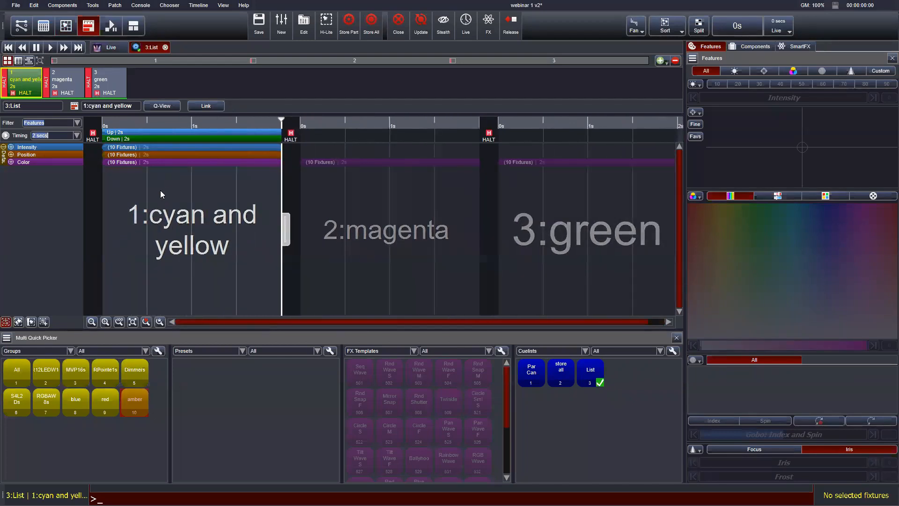
click(155, 147)
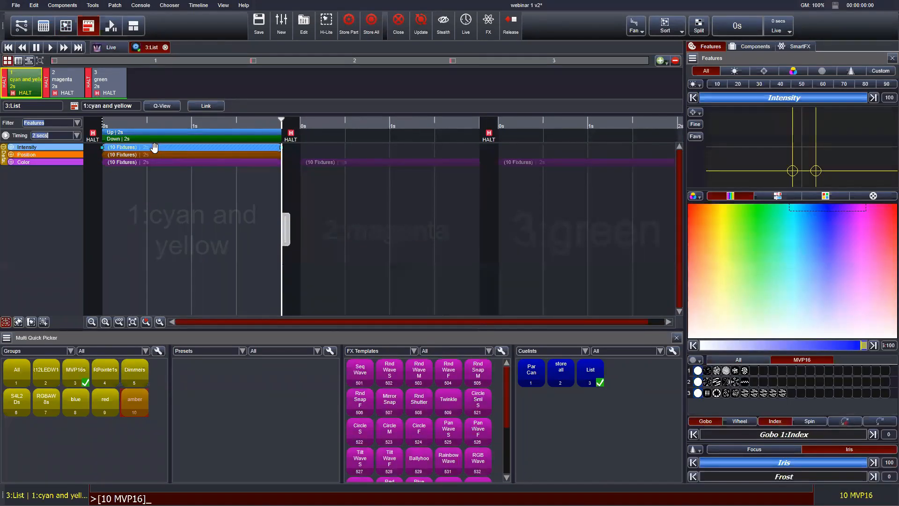
click(143, 155)
click(141, 163)
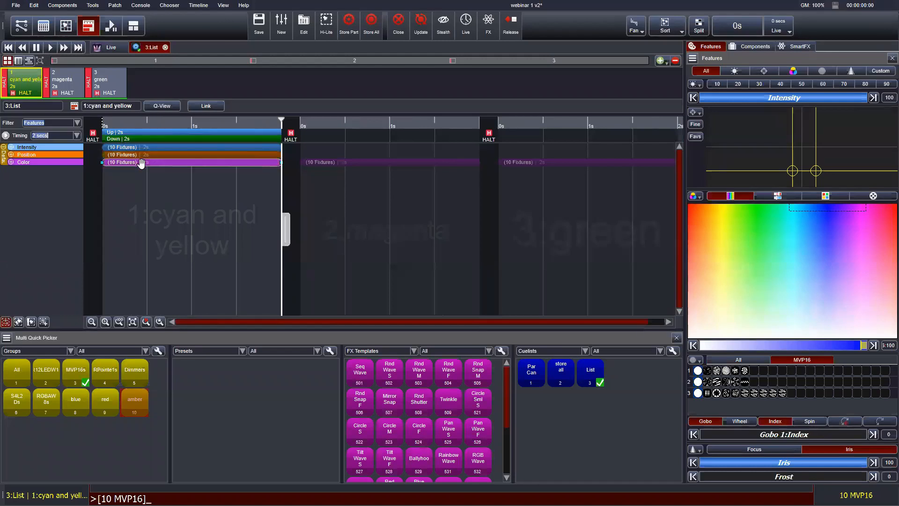
- In cue 1's timeline, move the Position event to start at 2 s and the Color event to start at 4 s
click(164, 155)
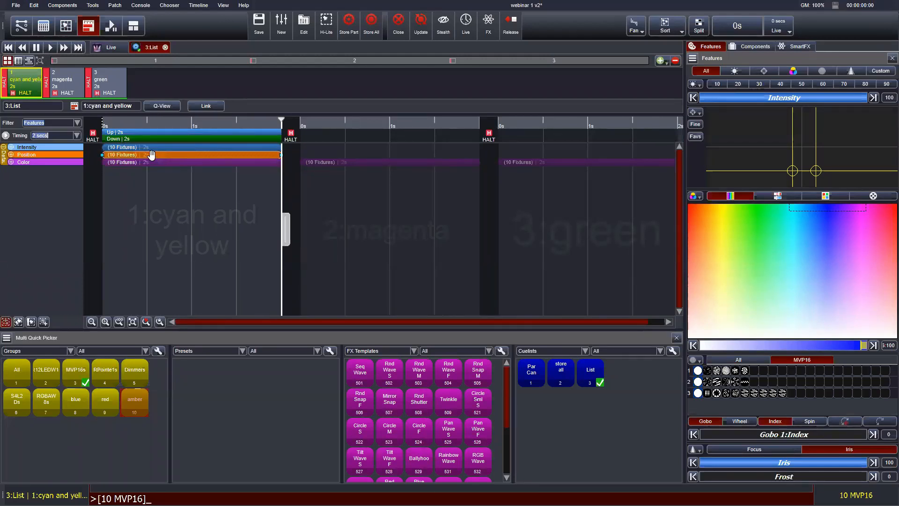
drag(151, 155, 330, 155)
click(184, 163)
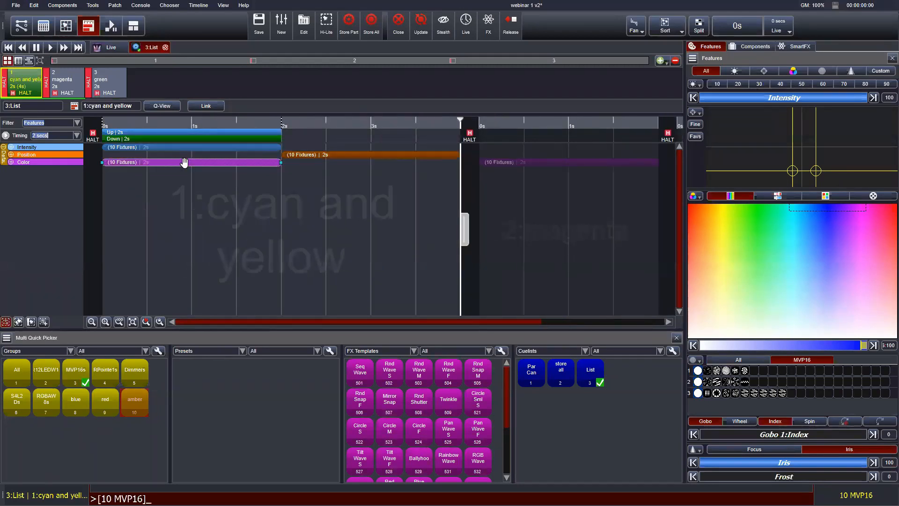
drag(184, 163, 532, 162)
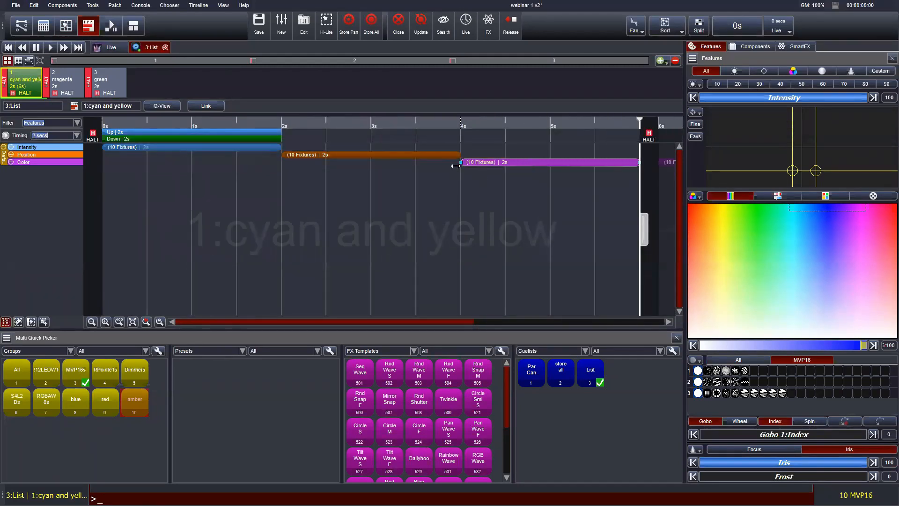
- Play cue 1 "cyan and yellow" and watch its sequential intensity, position and colour changes on spots 11 to 20 in the fixture layout
drag(455, 165, 475, 152)
click(66, 26)
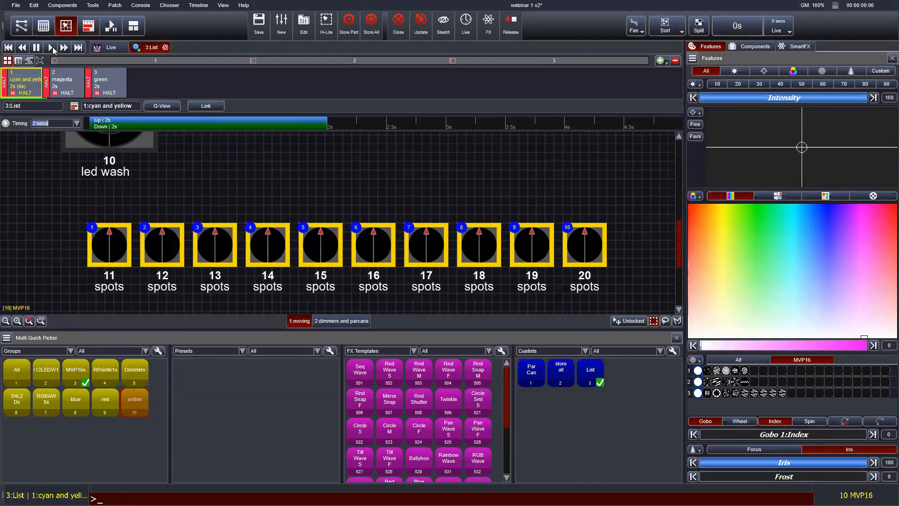
click(79, 27)
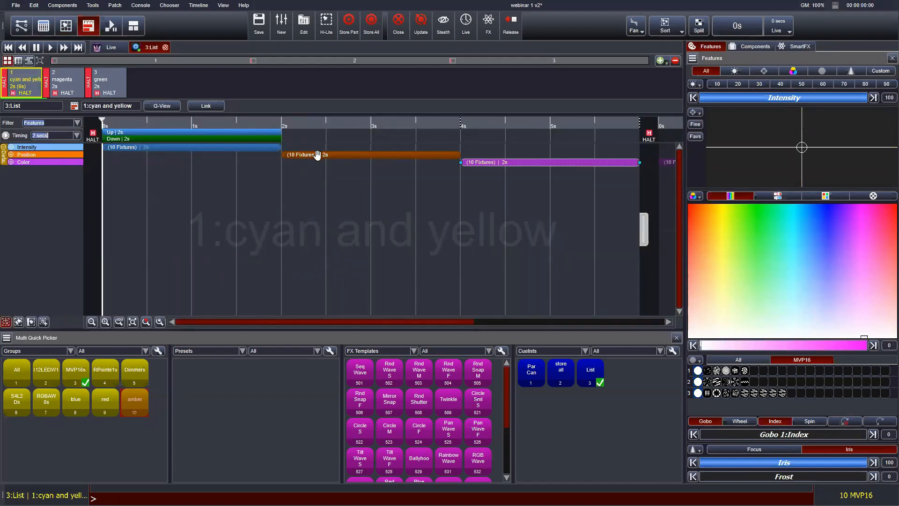
click(70, 34)
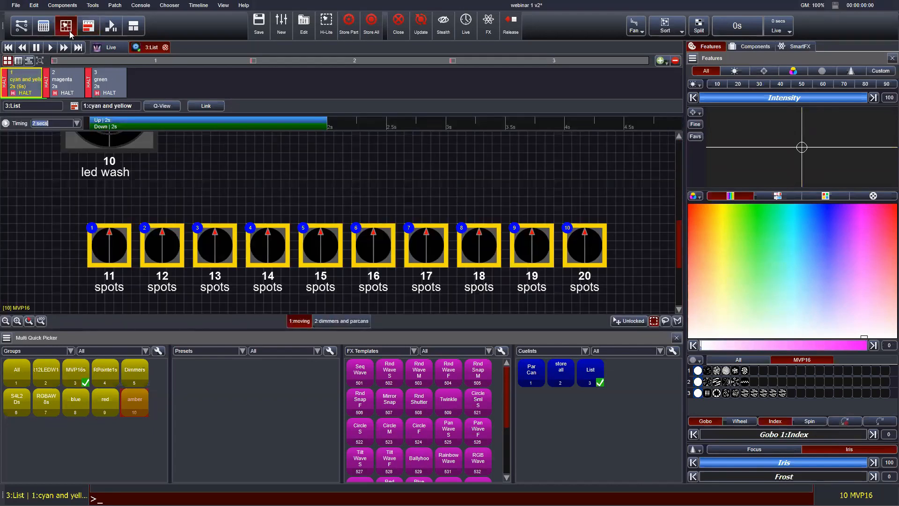
click(51, 49)
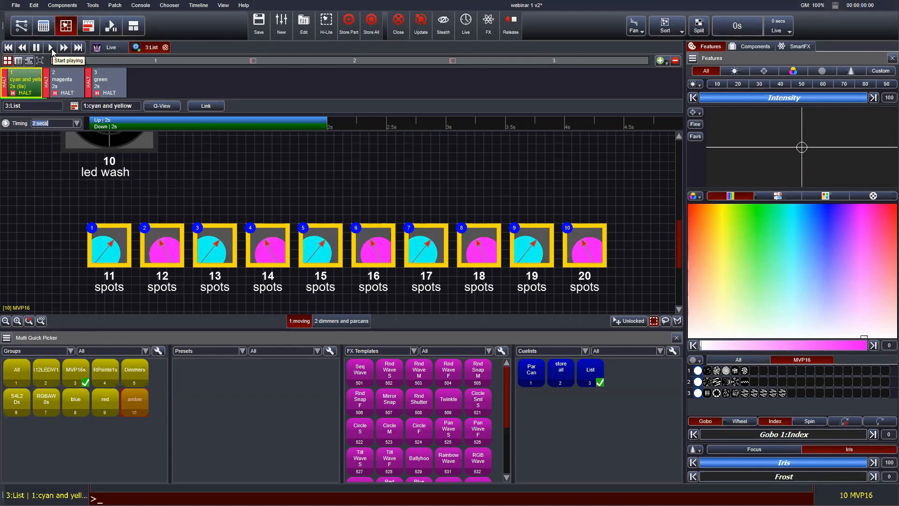
- Return to cue 1's timeline and expand its Color and Position features into individual spot rows
click(93, 24)
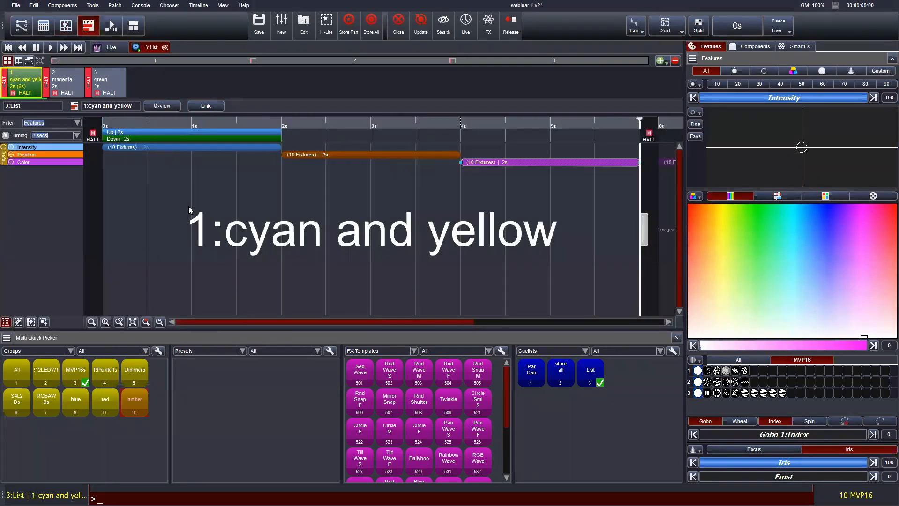
click(11, 162)
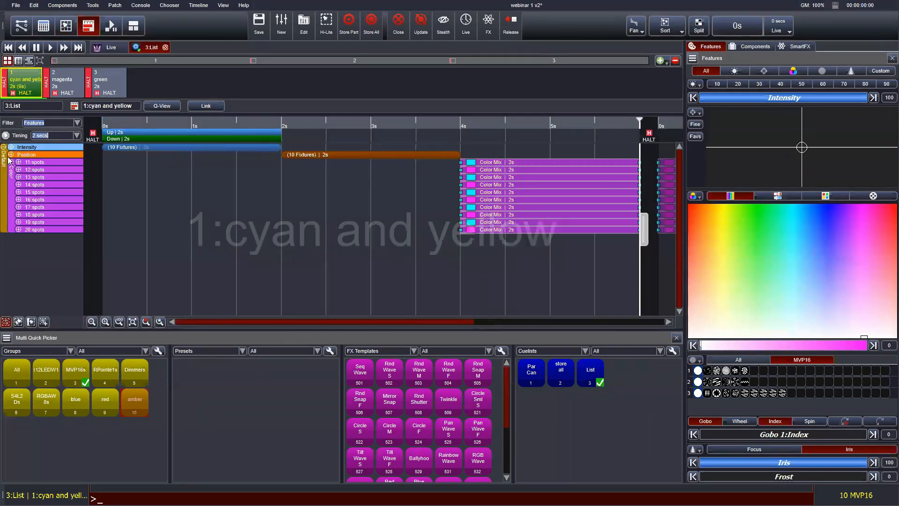
click(11, 155)
click(331, 245)
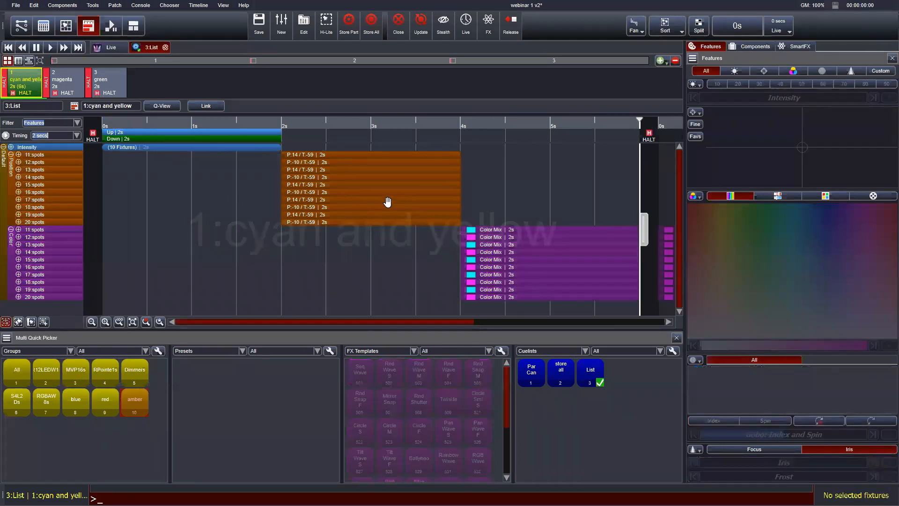
- Try individual timings: Position starting at 0.5 s for spots 16 and 18, the latter lasting 4 s, and spot 14's Color lasting 4 s from 1 s
drag(350, 195, 220, 190)
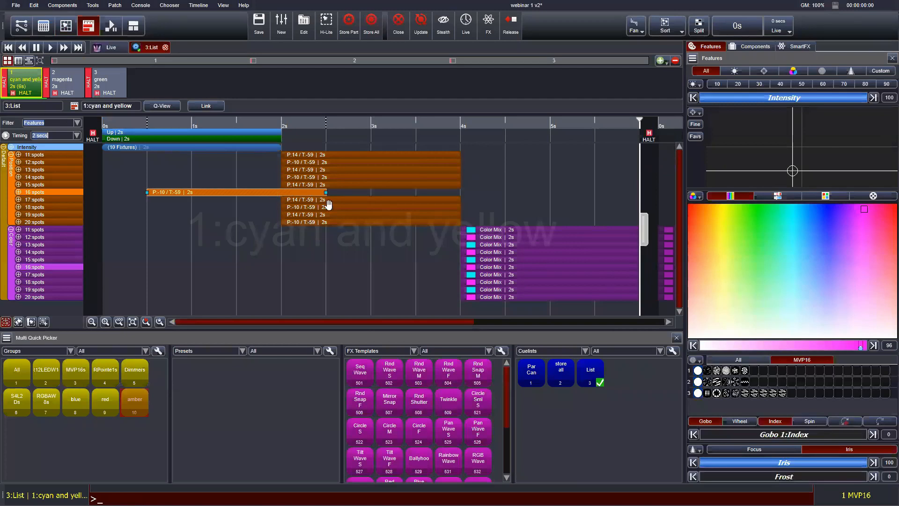
drag(372, 207, 240, 207)
drag(325, 207, 492, 207)
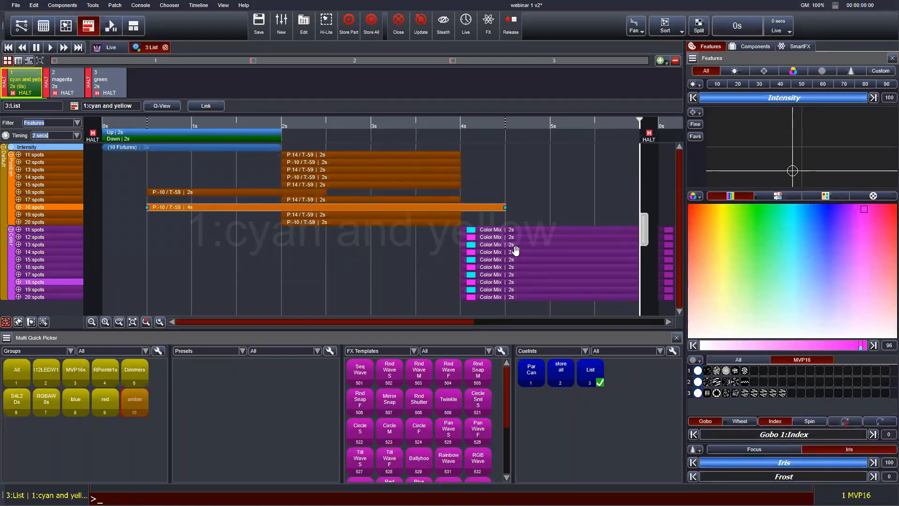
drag(515, 252, 242, 253)
drag(367, 252, 550, 252)
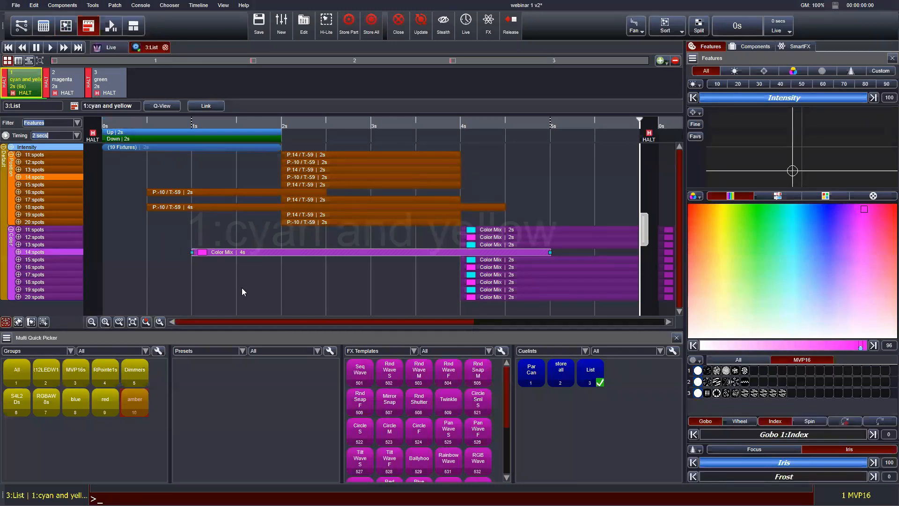
- Undo the individual timing changes to spots 14, 16 and 18, and clear the event selection
key(ctrl+z)
key(ctrl+z)
key(ctrl+z)
key(ctrl+z)
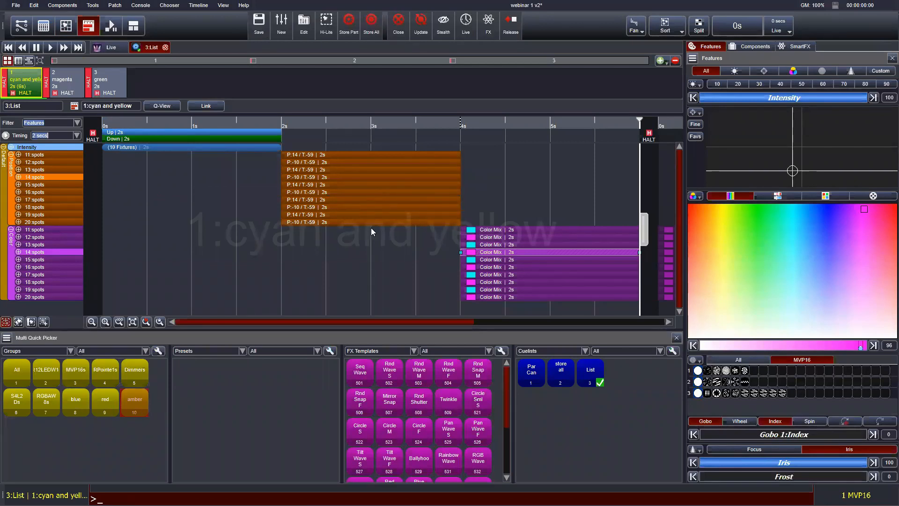
click(559, 211)
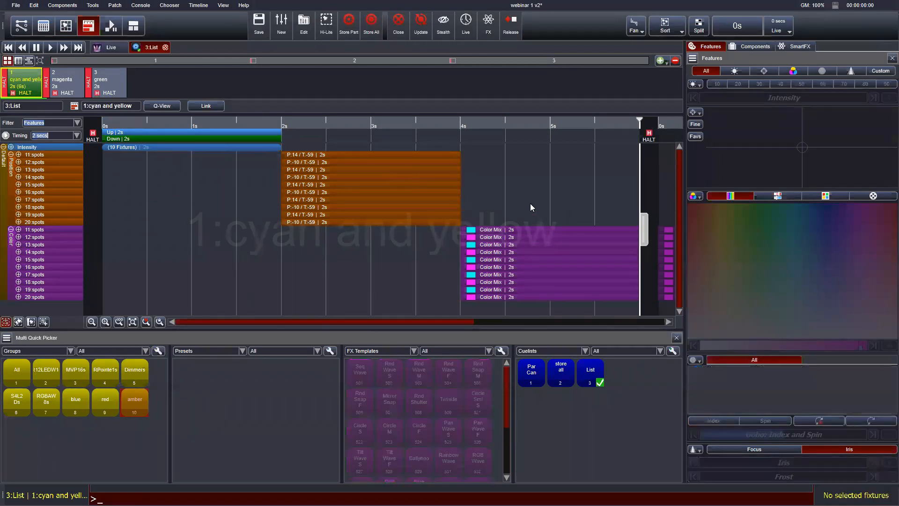
drag(548, 283, 568, 323)
click(571, 202)
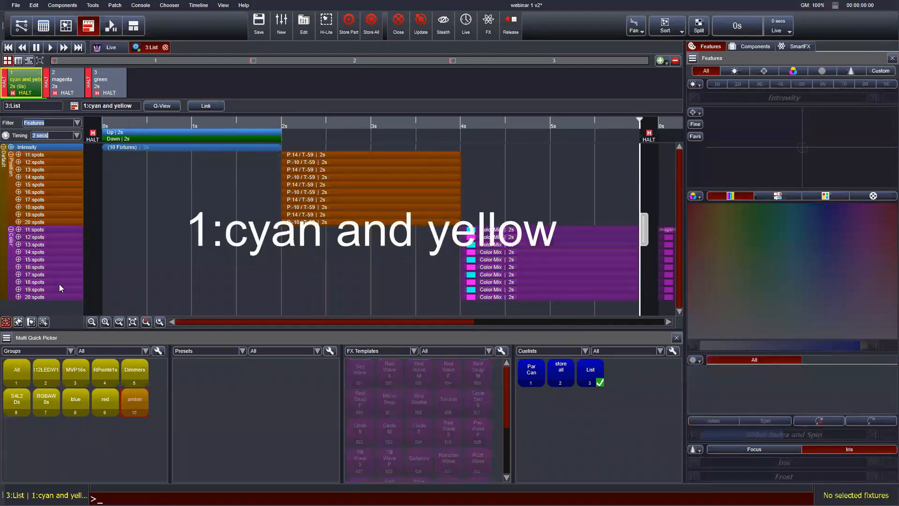
- Select the Color events of all ten spots in cue 1 and shorten their duration to 0.5 s
click(12, 261)
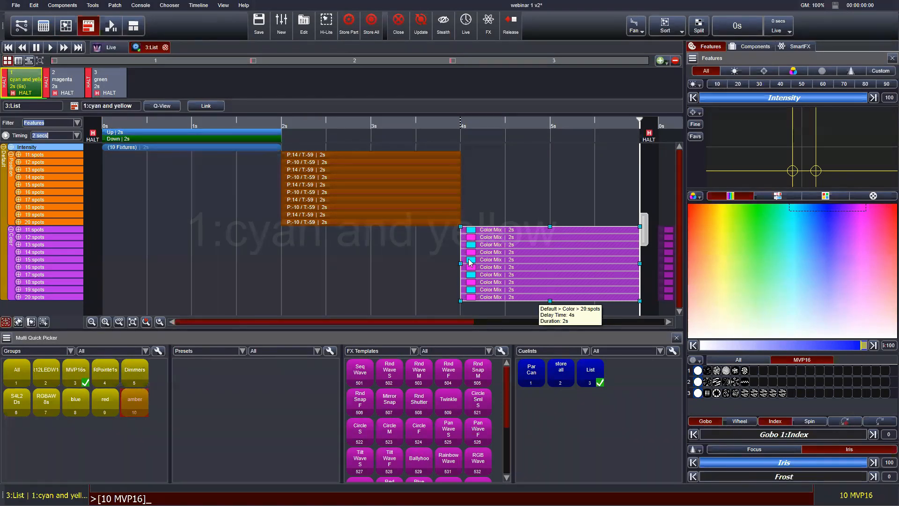
mouse_move(457, 262)
mouse_down()
mouse_move(106, 268)
mouse_move(461, 266)
mouse_up()
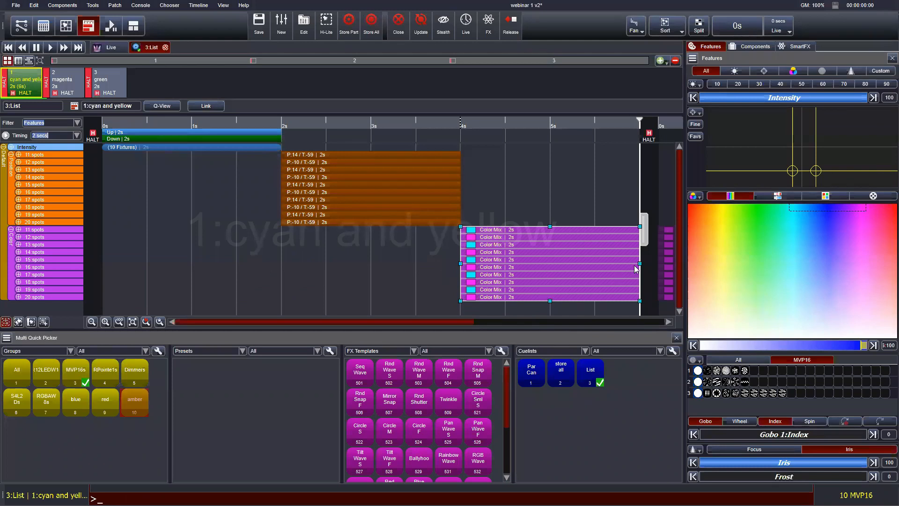
drag(634, 265, 513, 256)
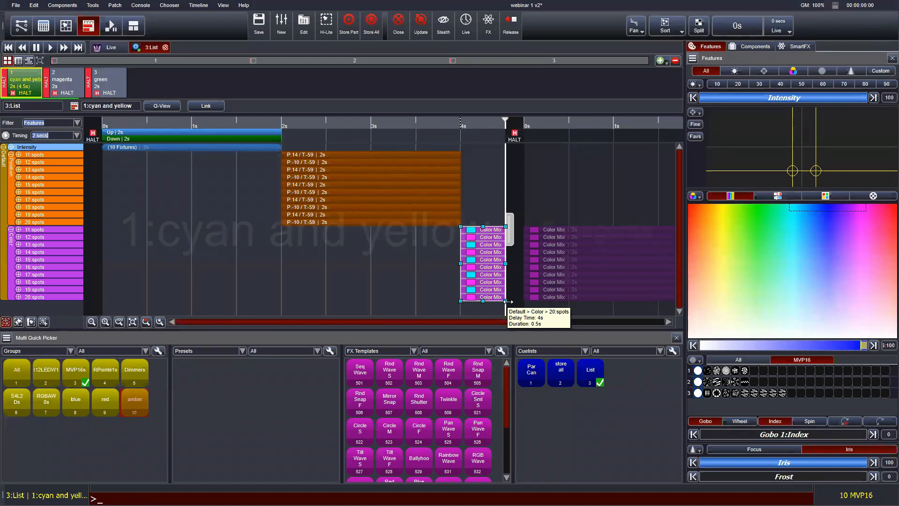
- Try fanning the Color durations from 0.5 s on spot 20 up to 3.5 s on spot 11, and undo the fan
drag(607, 291, 362, 291)
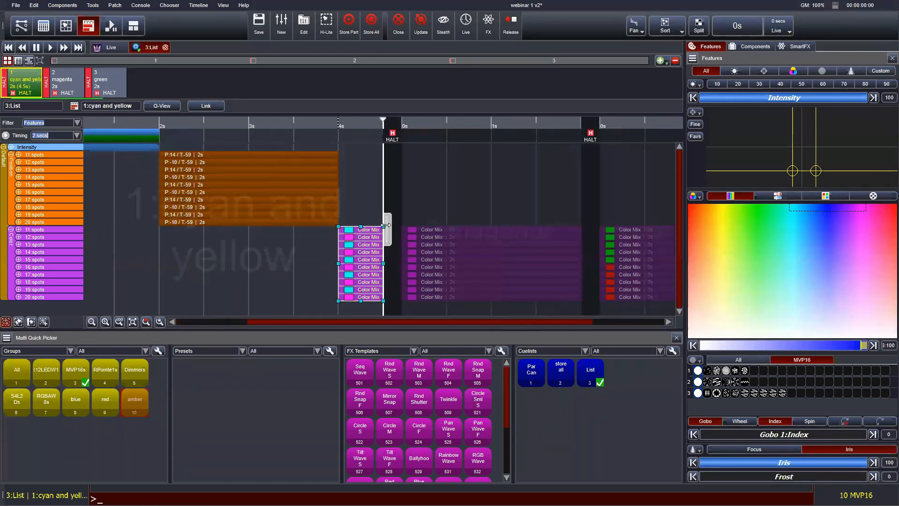
drag(385, 225, 639, 234)
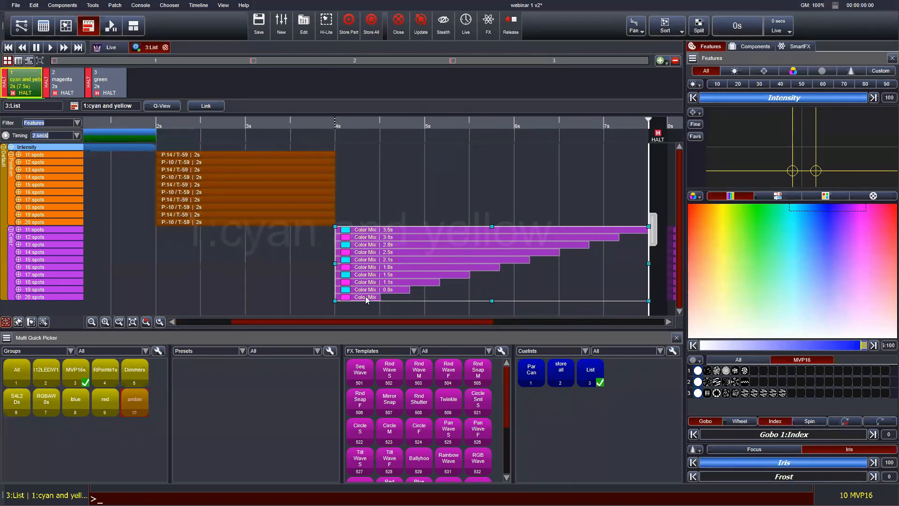
key(ctrl+z)
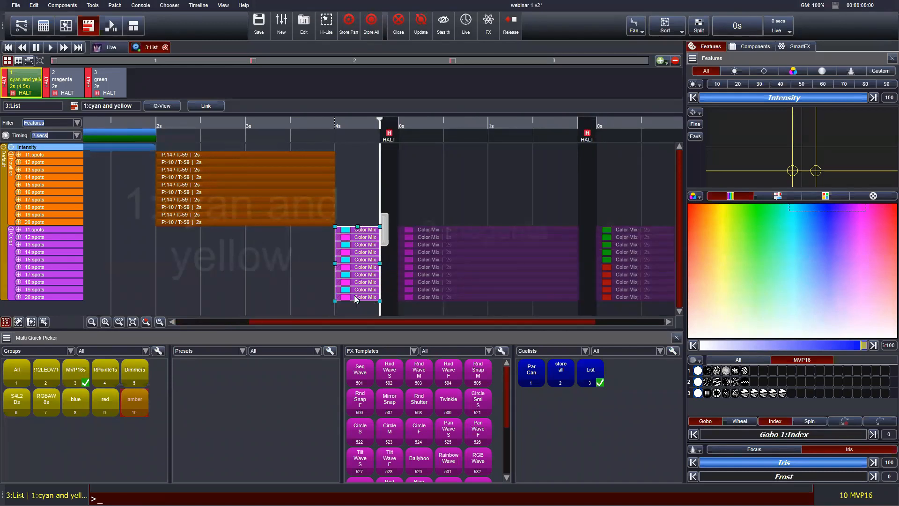
- Fan the Color events' start times from 4 s on spot 11 to 6.5 s on spot 20, and clear the selection
drag(355, 299, 578, 254)
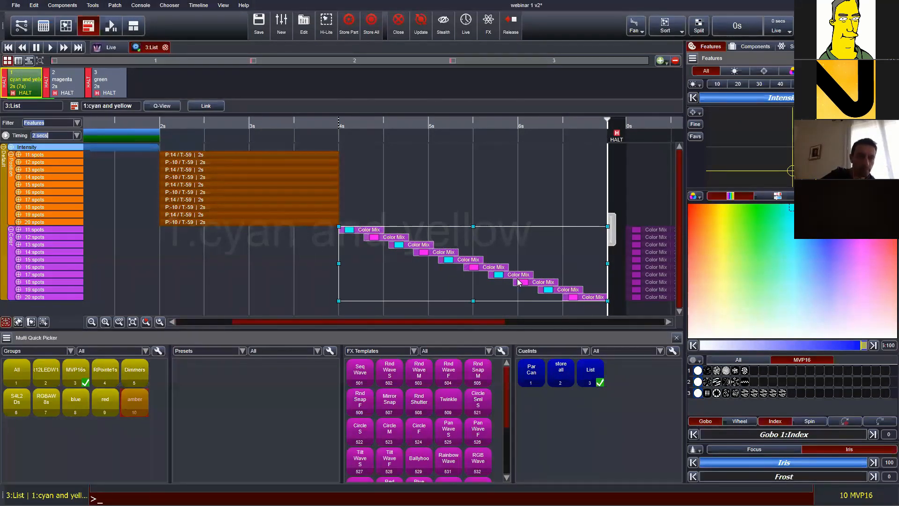
click(275, 257)
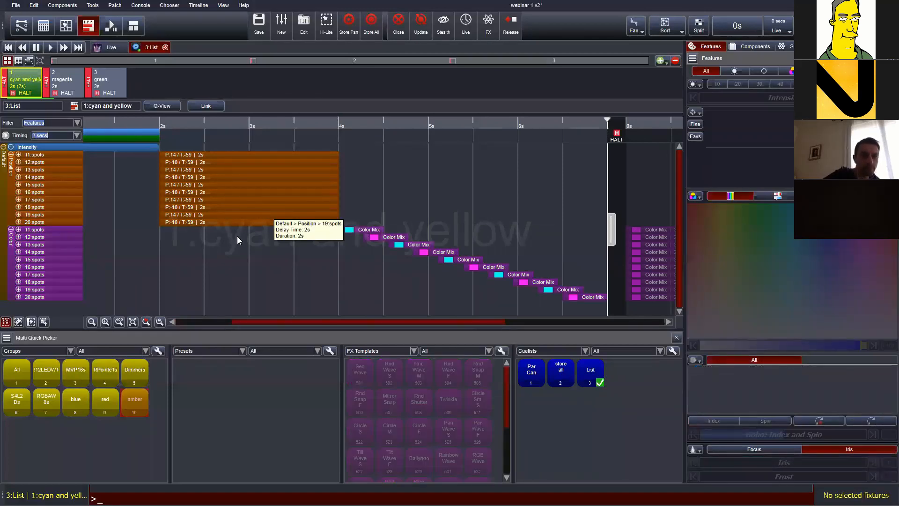
- Shorten the Position events of all ten spots to 0.5 s and set the fan type to Fan From Centre, keeping only those events selected
click(255, 148)
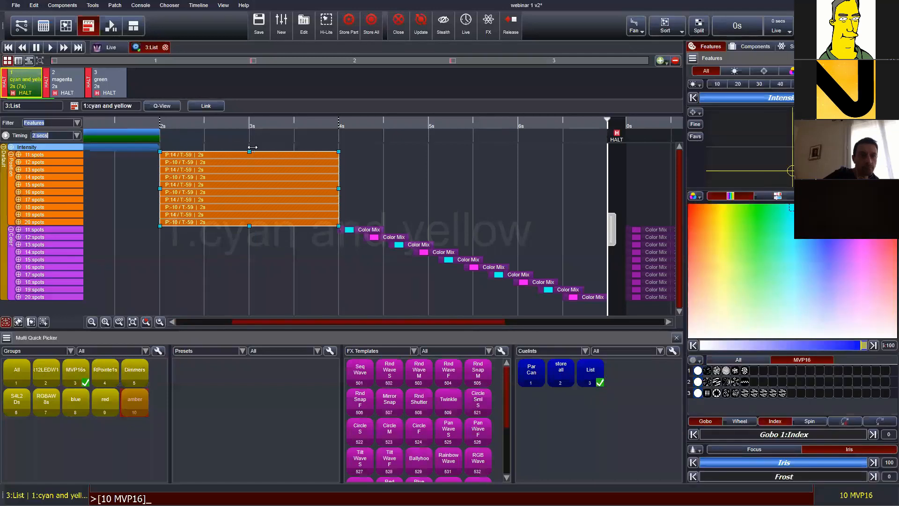
drag(334, 190, 204, 189)
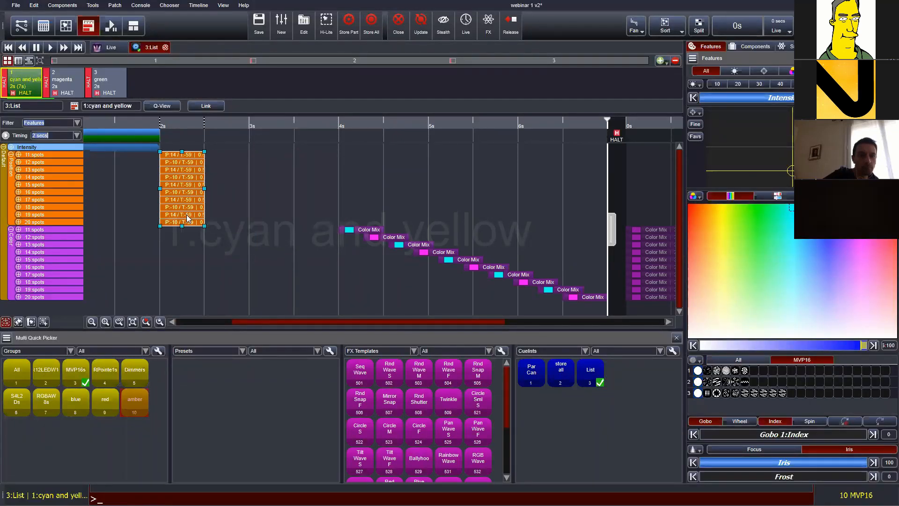
click(636, 37)
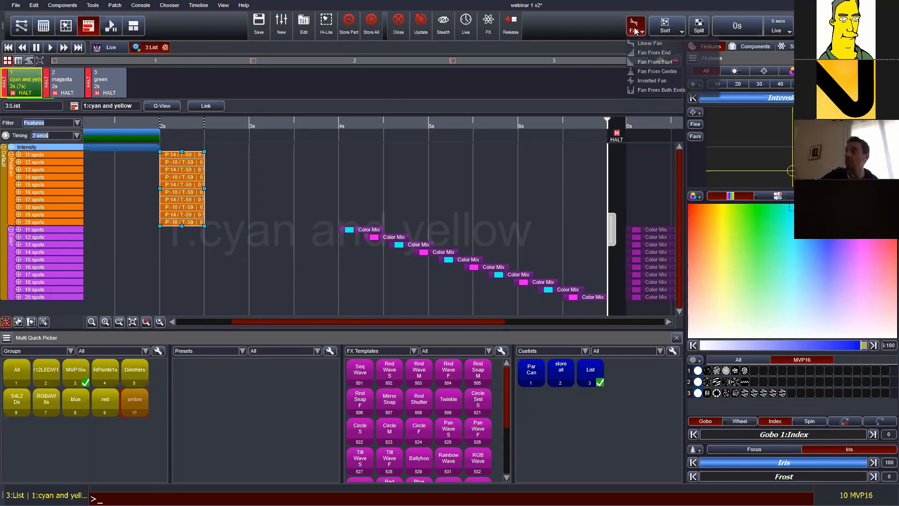
click(649, 72)
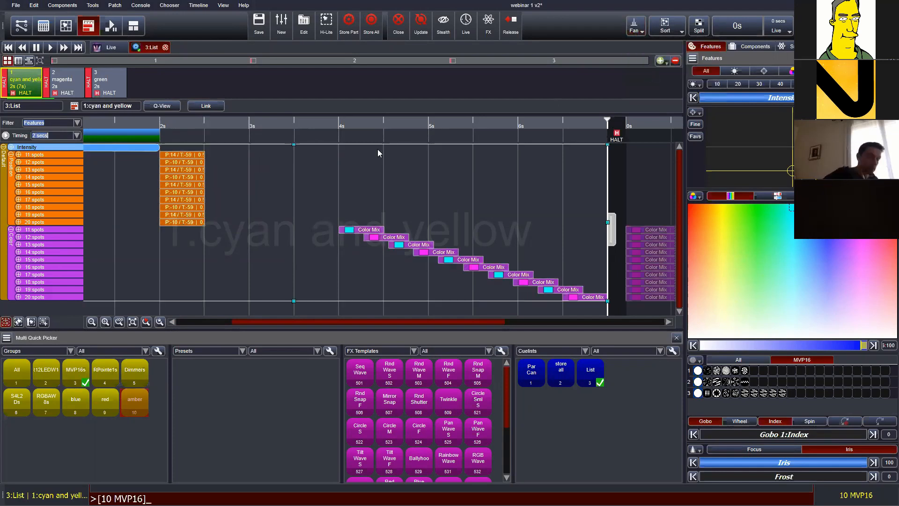
drag(182, 245, 195, 142)
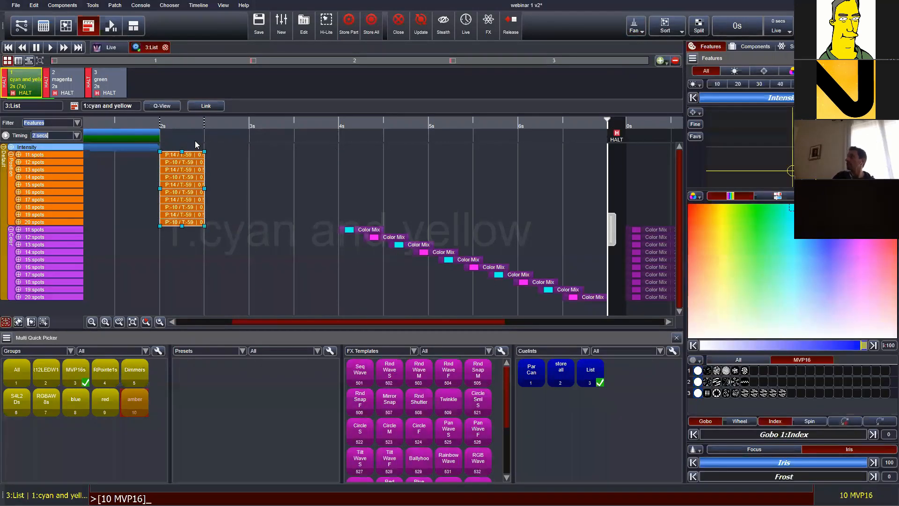
- Try fanning the Position durations from 0.5 s on the outer spots up to about 3.9 s on spots 15 and 16, and undo it
key(shift)
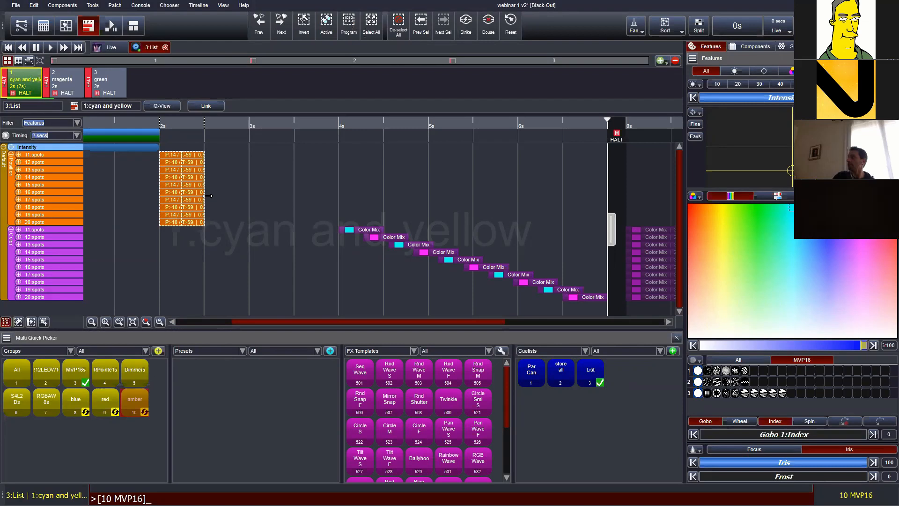
drag(207, 196, 543, 192)
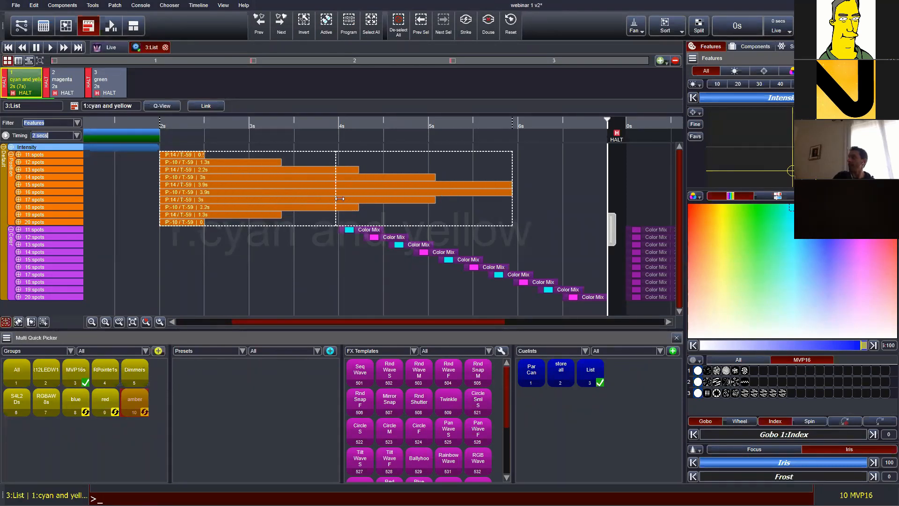
click(194, 158)
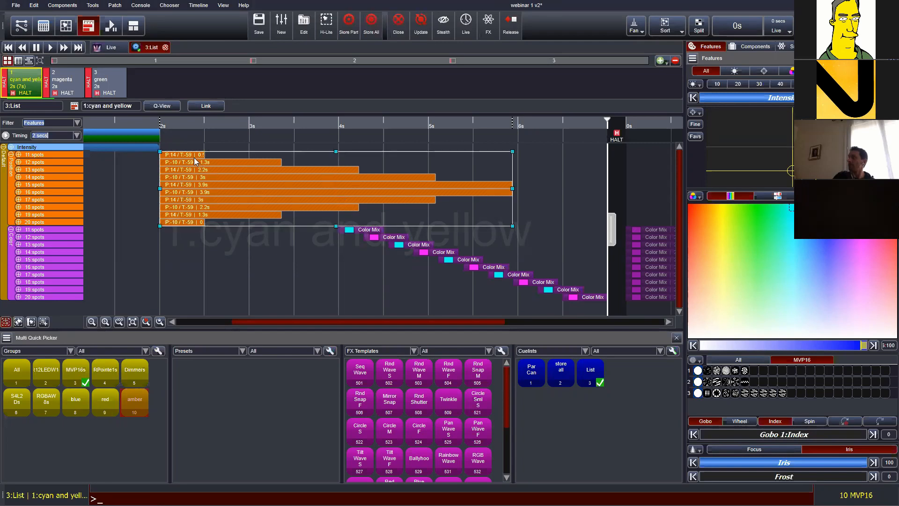
click(191, 160)
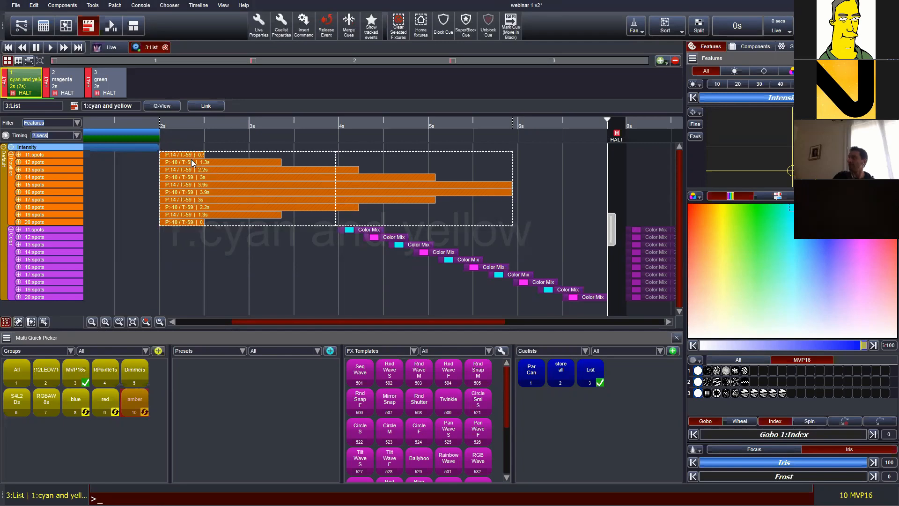
key(ctrl+z)
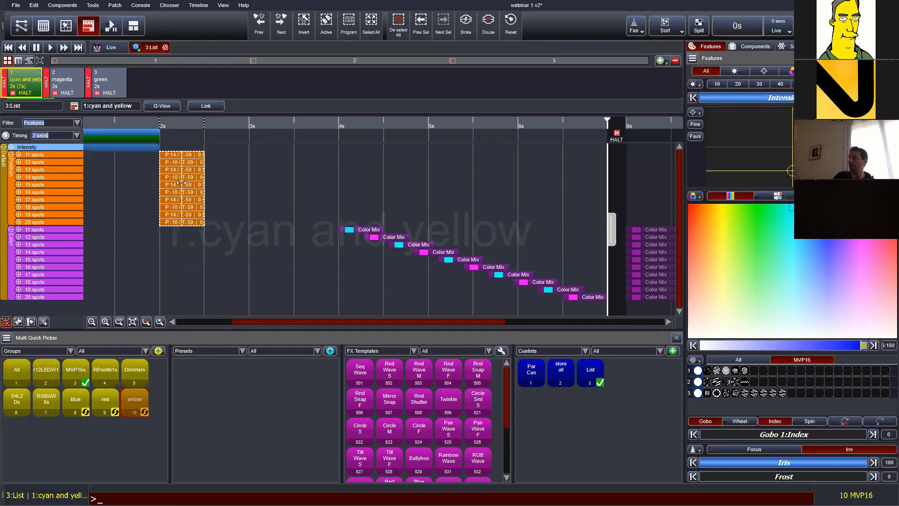
- Fan the Position start times from 2 s on spots 11 and 20 to about 3.5 s on spots 15 and 16, and deselect everything
drag(186, 186, 312, 221)
key(Escape)
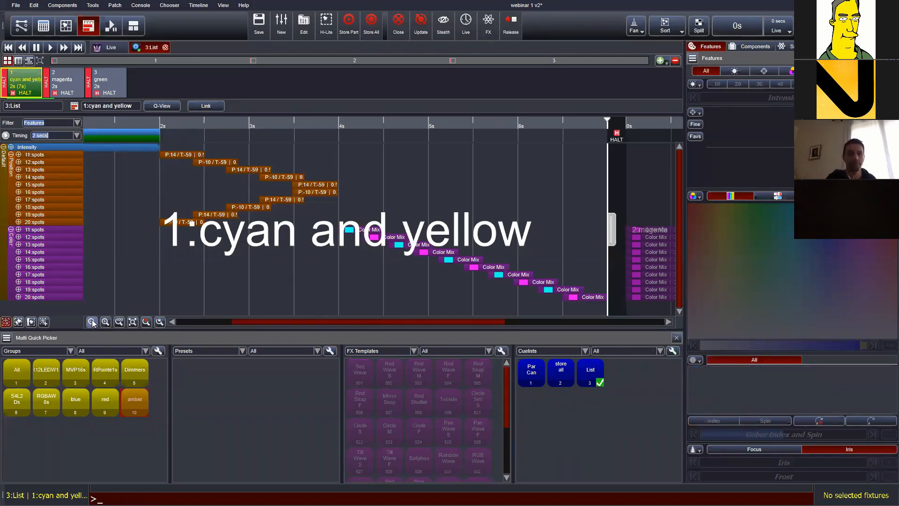
- Play cue 1 with its fanned Position and Color timing in the fixture layout, and return to the cue timeline
click(67, 27)
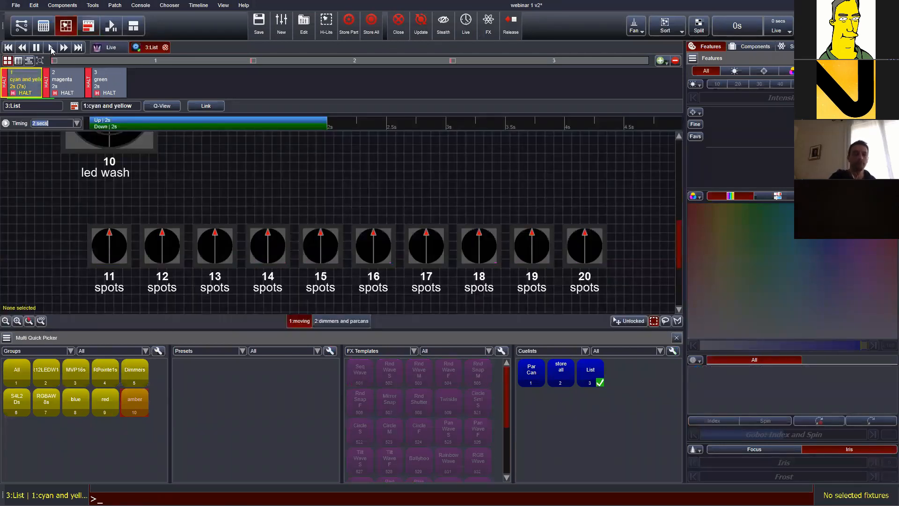
click(52, 48)
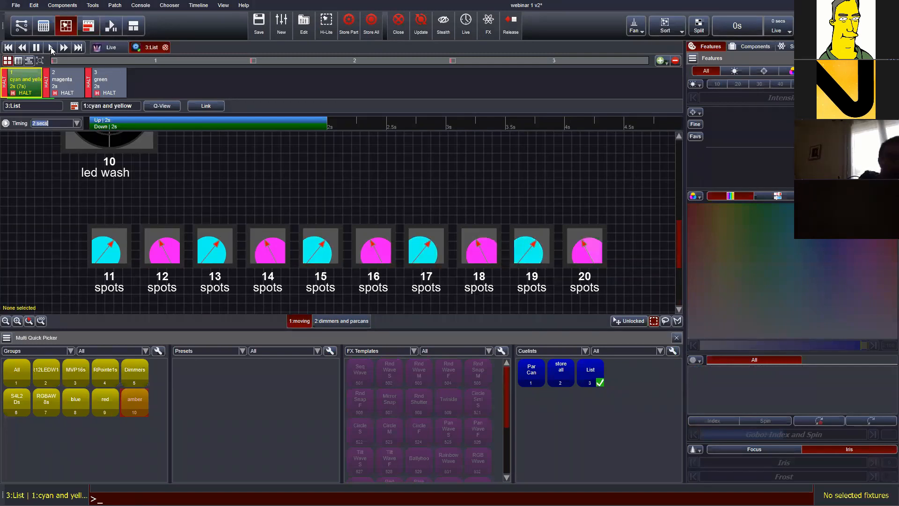
click(88, 26)
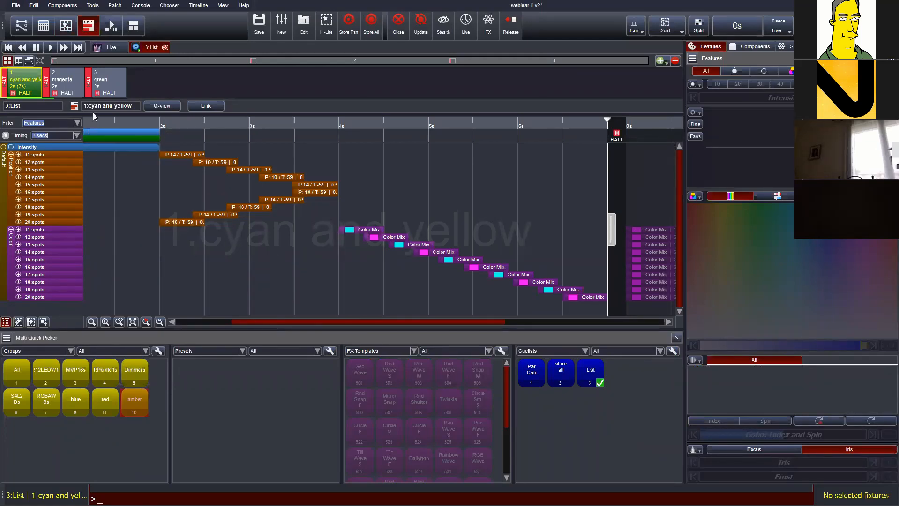
- Compress cue 1's overall timing to 3 s, keeping its fanned events in proportion, and play it in the fixture layout
double_click(20, 87)
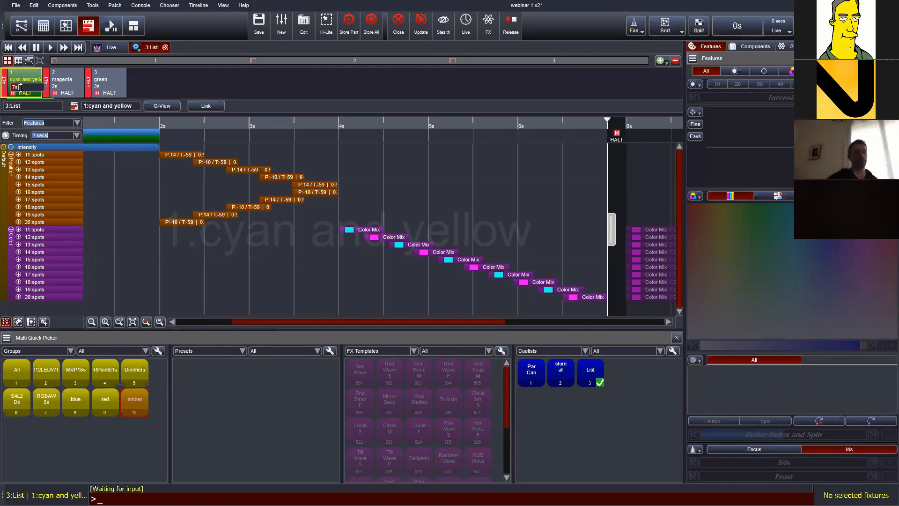
key(Return)
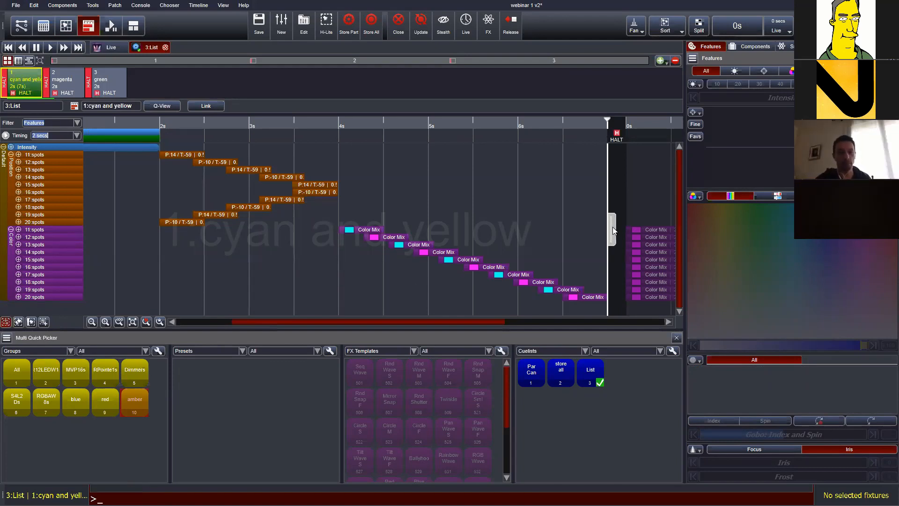
drag(611, 227, 262, 206)
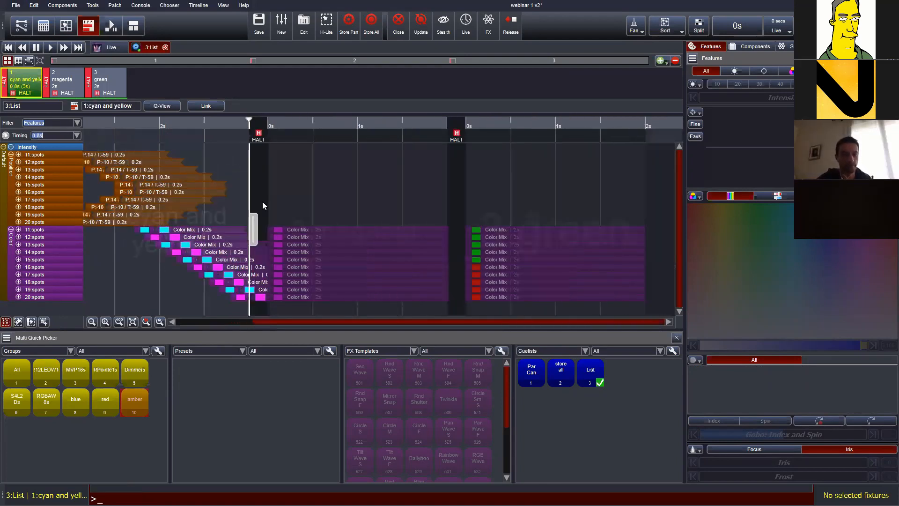
click(66, 26)
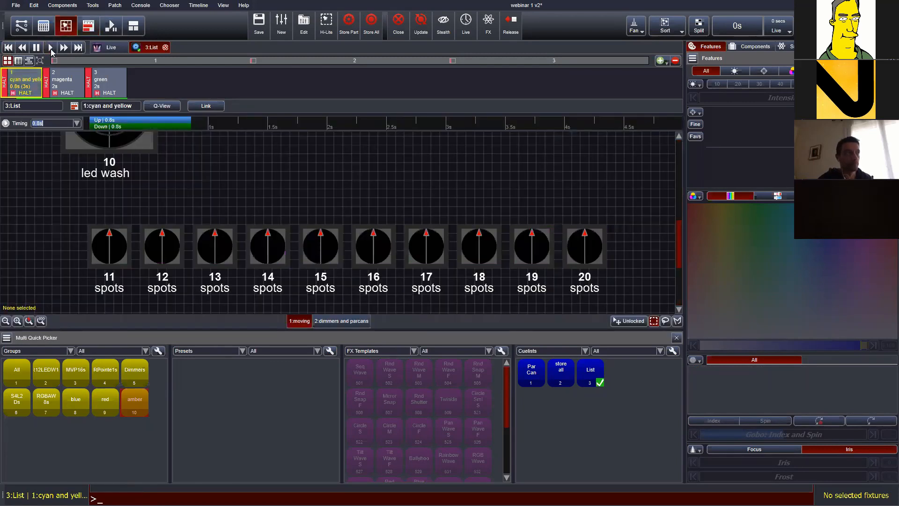
click(50, 47)
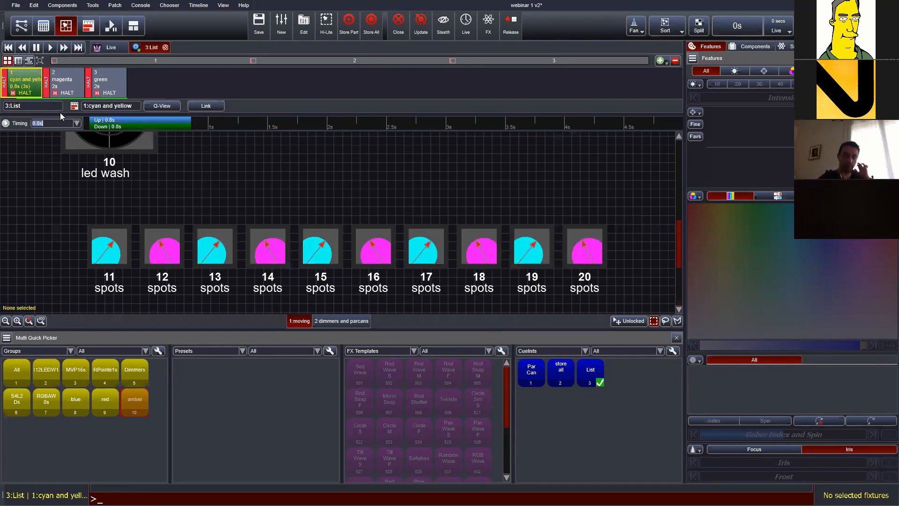
- Return to the cue timeline and stretch cue 1's overall timing to 5.5 s
click(88, 26)
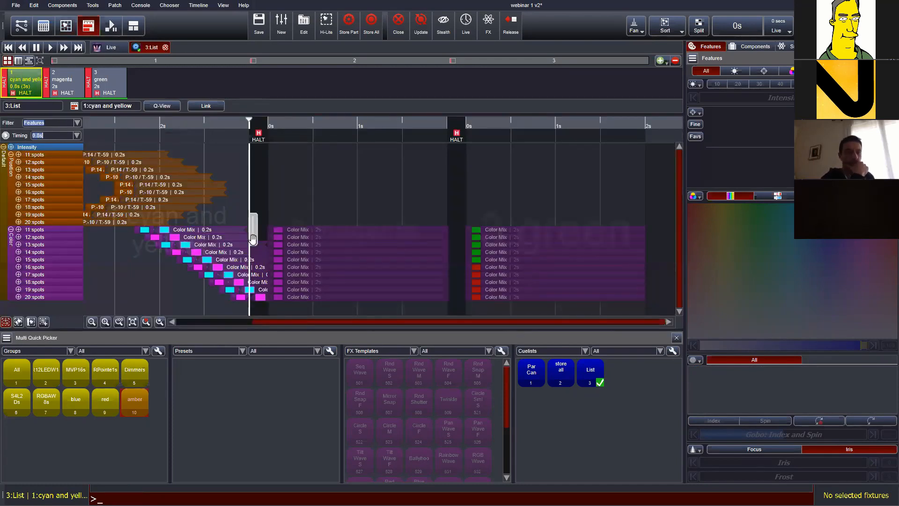
drag(255, 237, 473, 218)
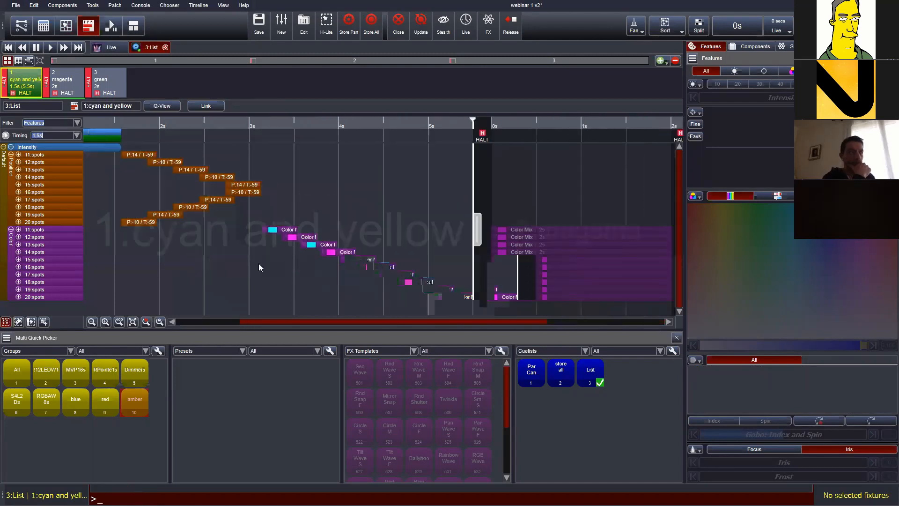
click(132, 324)
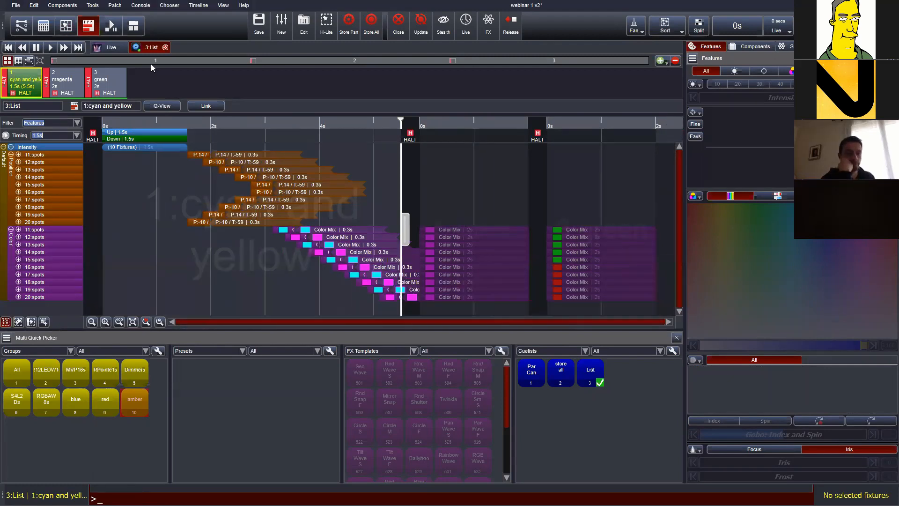
- Try deleting the Color events of spots 14 to 18 from cue 1, and undo the deletion
drag(304, 295, 388, 251)
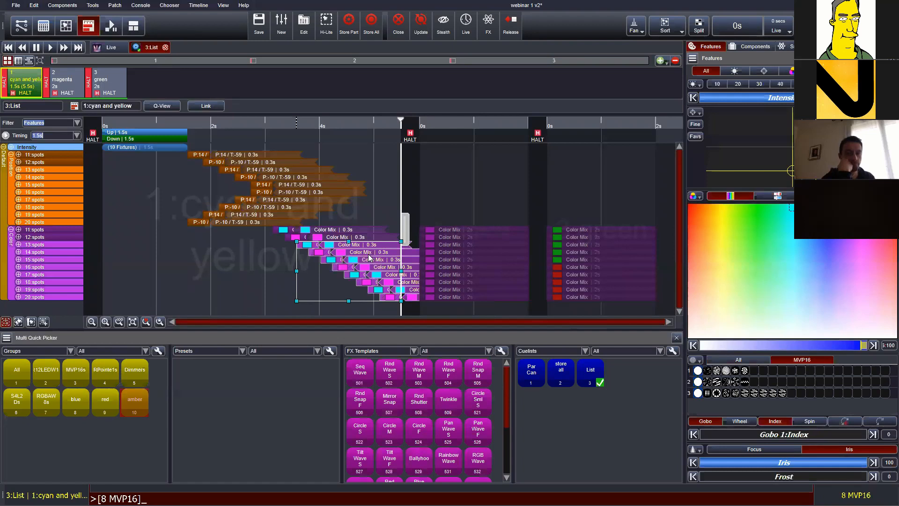
drag(309, 287, 364, 254)
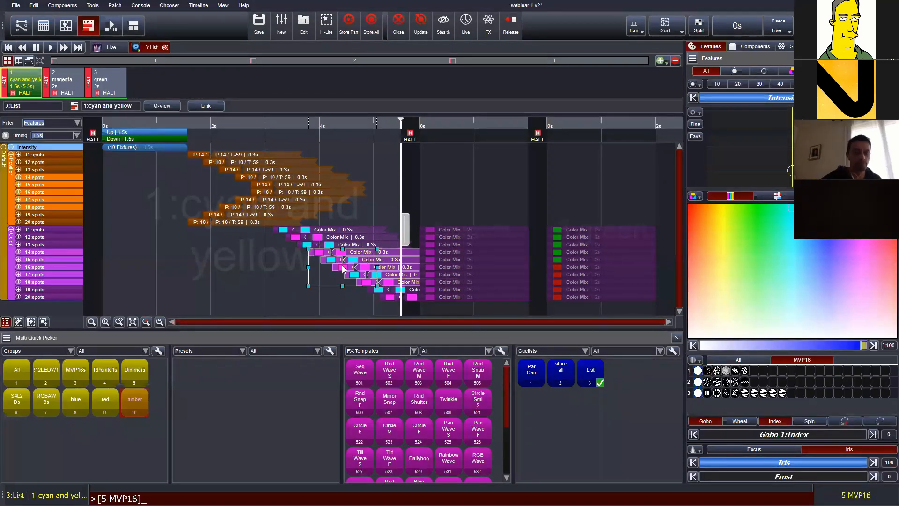
right_click(343, 268)
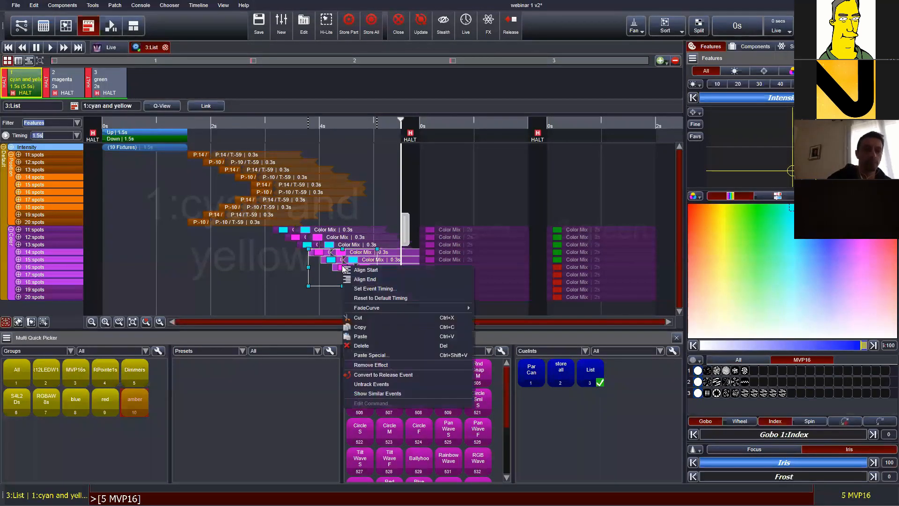
click(381, 346)
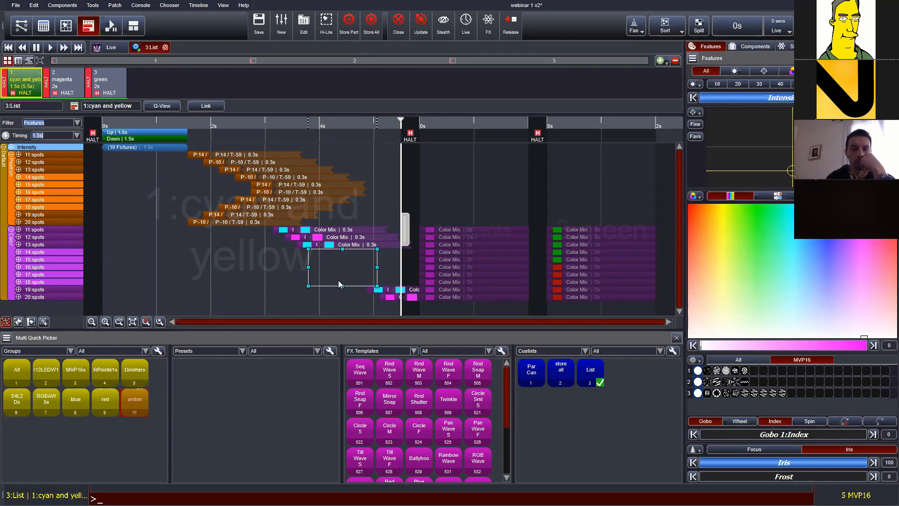
key(ctrl+z)
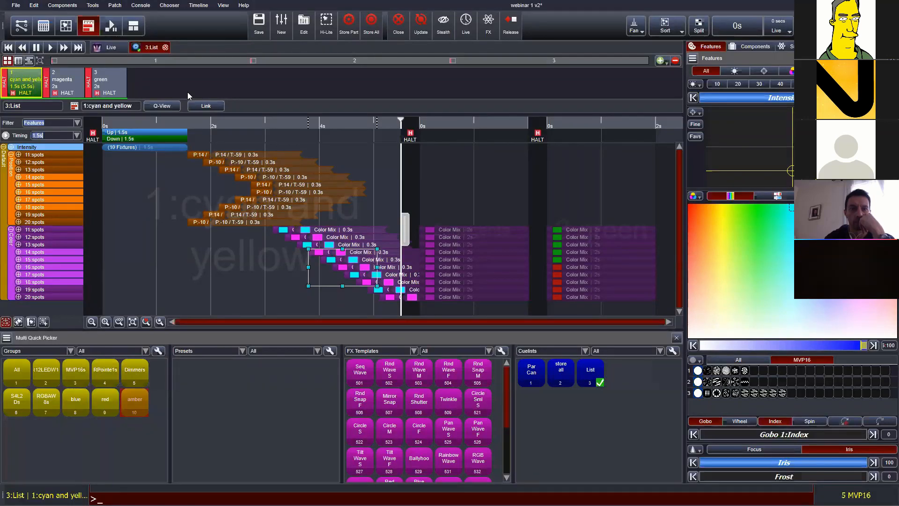
- Close the cuelist with its changes saved and released, and show the fixture layout with nothing selected
click(164, 48)
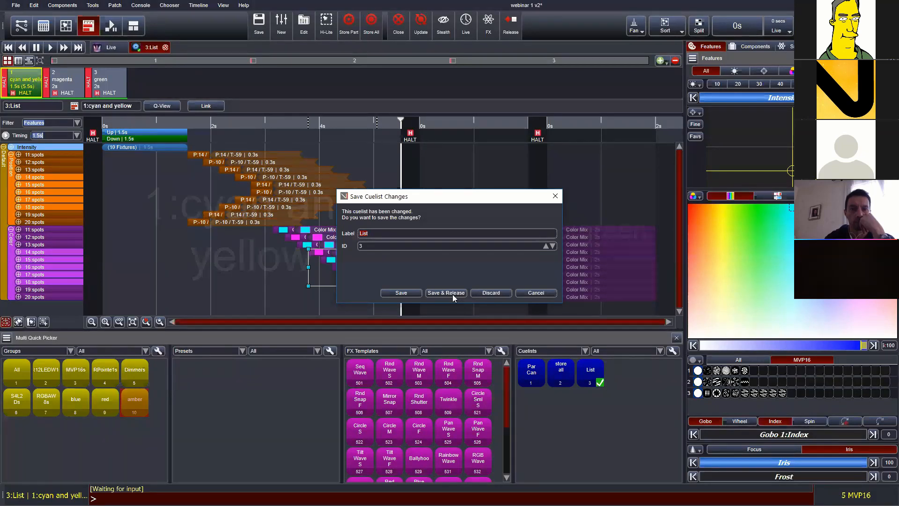
click(453, 294)
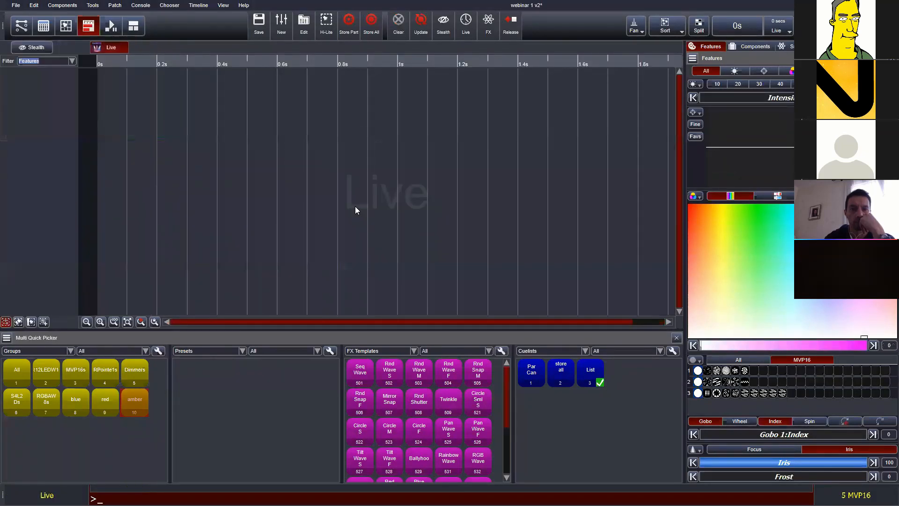
click(73, 29)
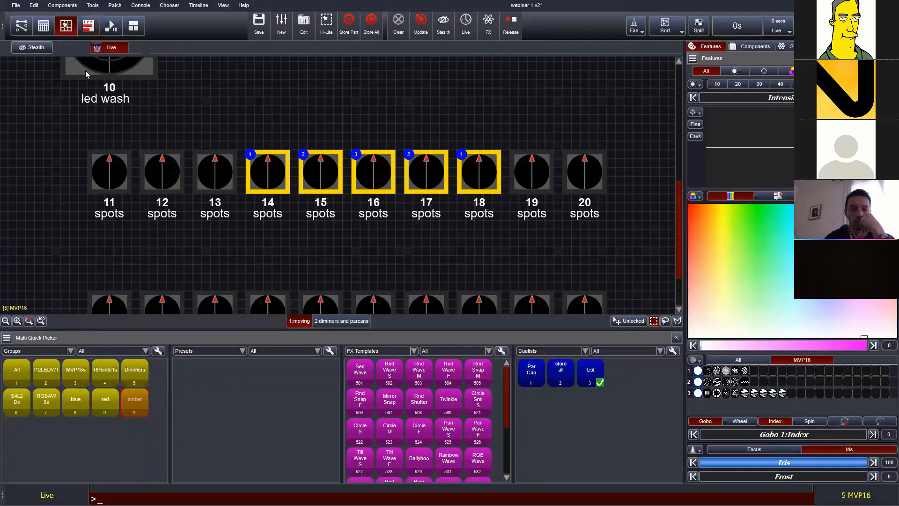
click(299, 232)
scroll(328, 233, down, 10)
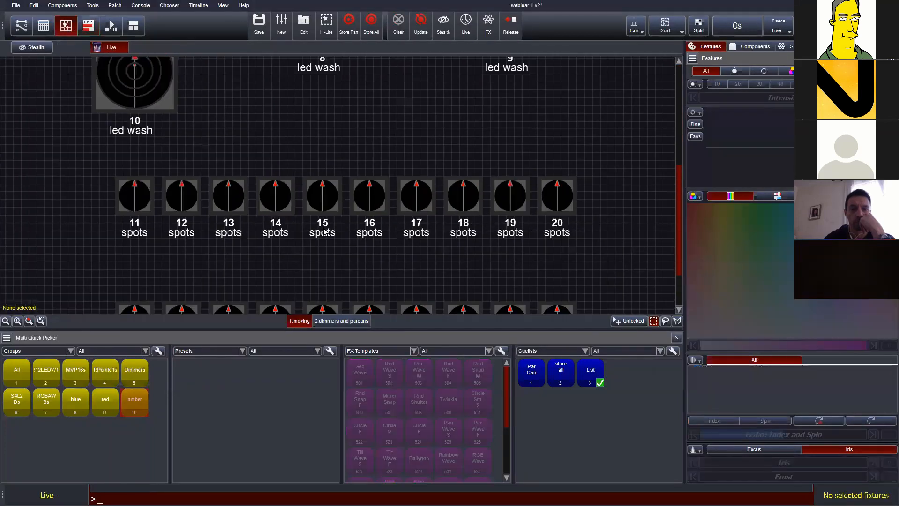
scroll(337, 234, up, 5)
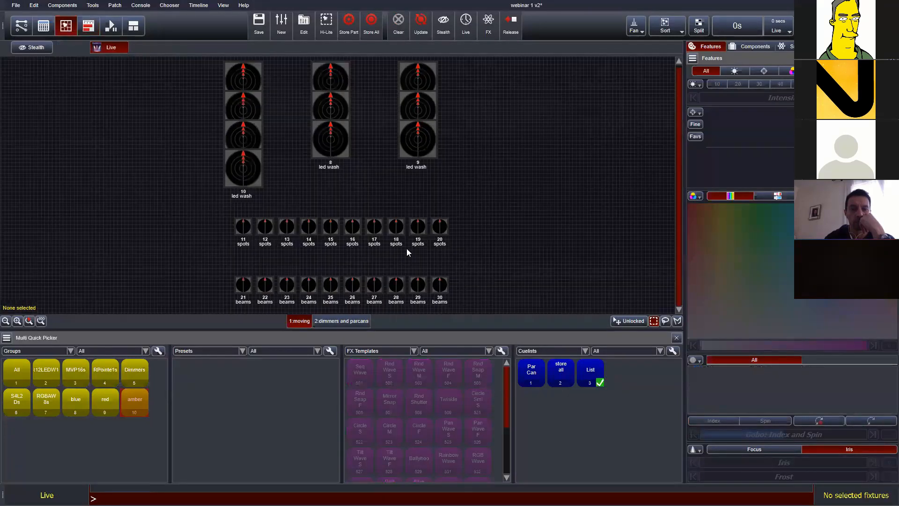
- Select spots 11 to 20 and beams 21 to 30 together and set their intensity to 100
drag(225, 301, 439, 265)
click(359, 292)
drag(194, 224, 471, 275)
click(29, 321)
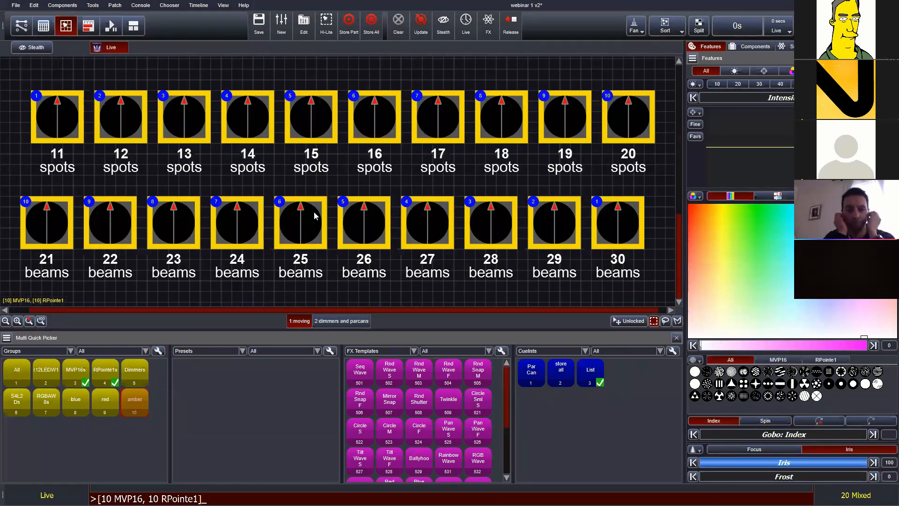
text(@100)
key(Return)
- Colour spots 11 to 20 red and beams 21 to 30 yellow, and clear the selection
drag(40, 287, 690, 165)
click(724, 216)
click(538, 186)
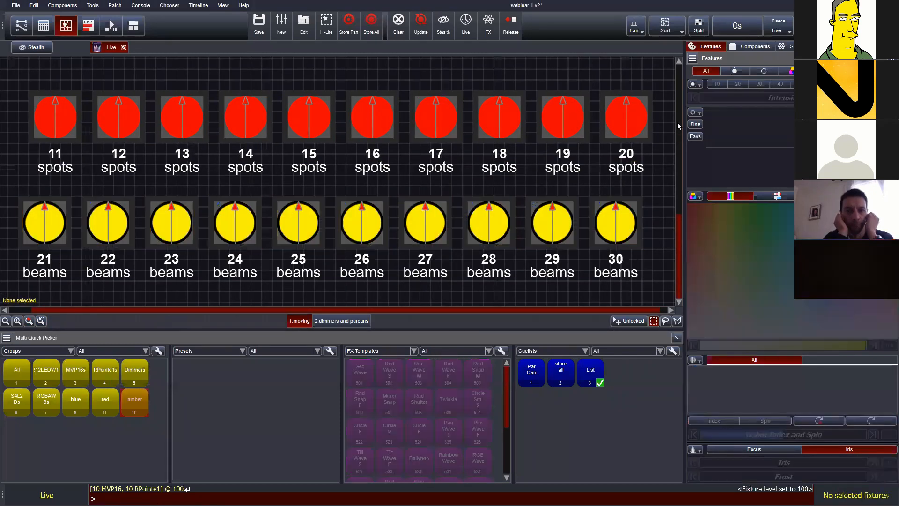
- Give all ten spots a yellow colour and the claw-mark gobo from gobo wheel 1, and deselect them
double_click(619, 117)
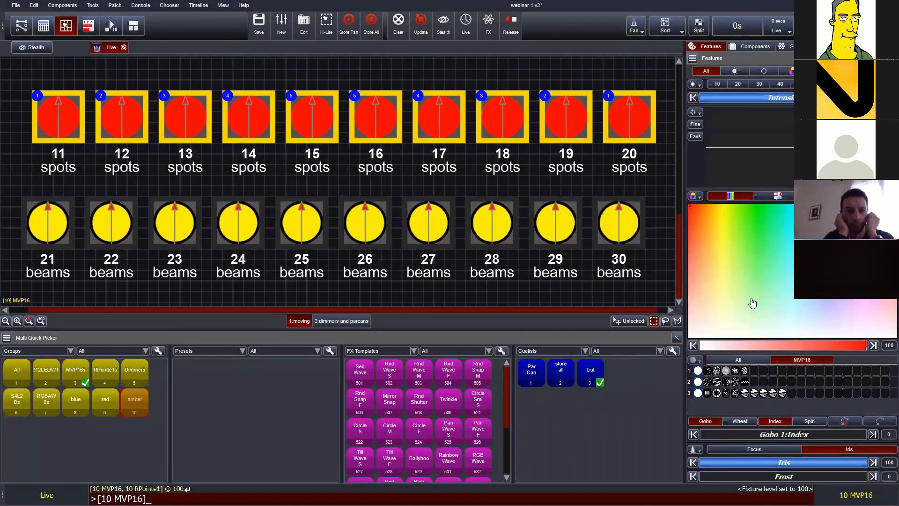
click(718, 205)
click(745, 371)
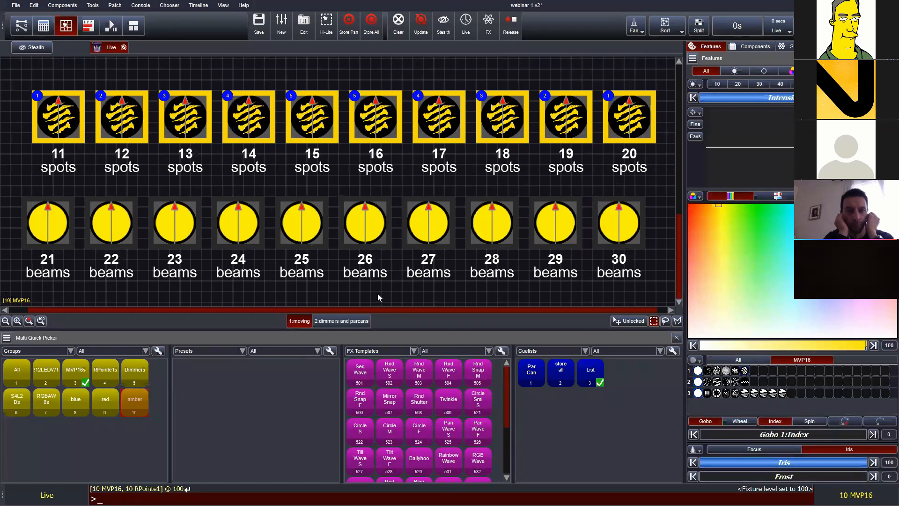
click(376, 292)
- Colour beams 21 to 30 violet, tilt them fully down, and deselect them
drag(21, 219, 771, 228)
click(831, 207)
drag(834, 207, 834, 204)
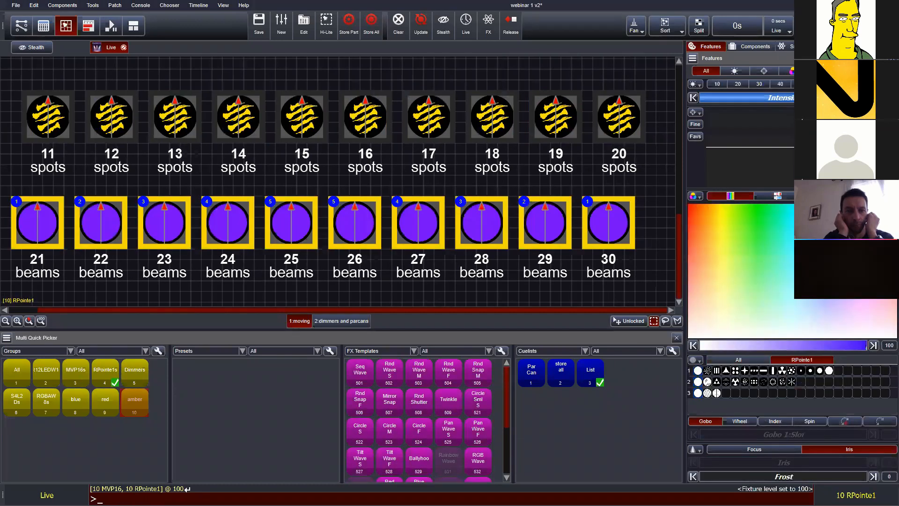
drag(802, 142, 803, 187)
click(599, 180)
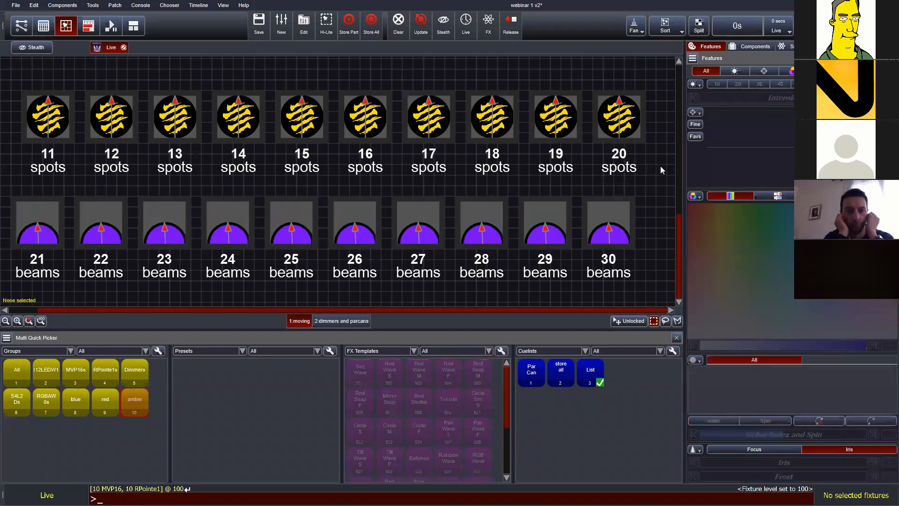
- Tilt spots 11 to 20 upwards and leave only those ten spots selected
drag(667, 132, 1, 119)
drag(802, 144, 801, 118)
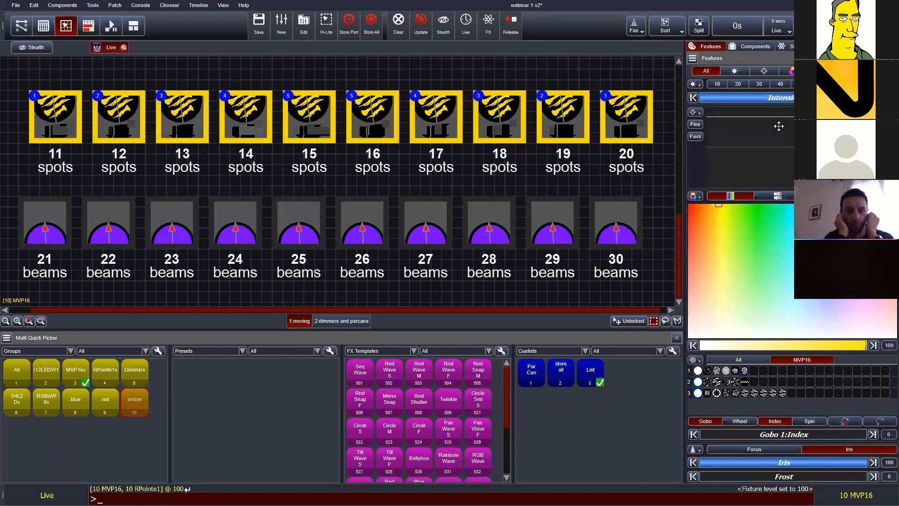
click(632, 166)
drag(29, 182, 607, 226)
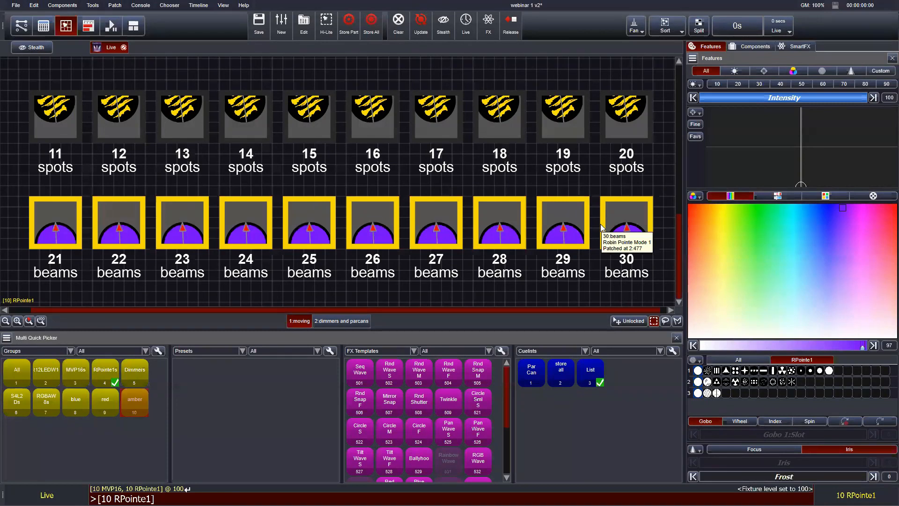
click(158, 186)
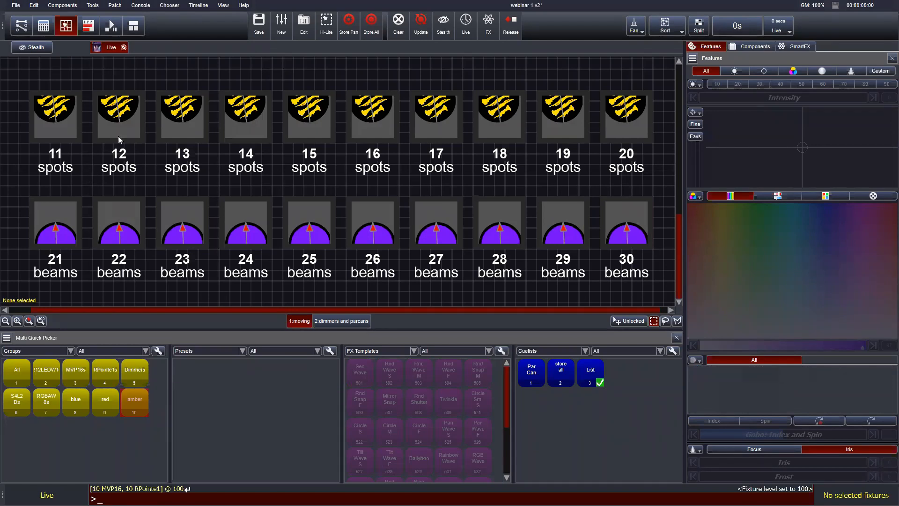
drag(24, 85, 648, 164)
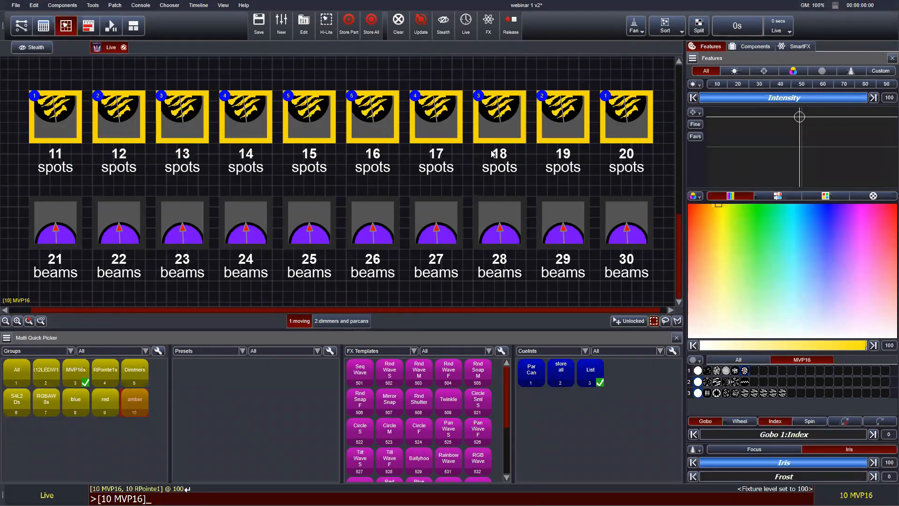
- Start a Store Part operation into a new cuelist with ID 4 labelled "store part"
click(348, 26)
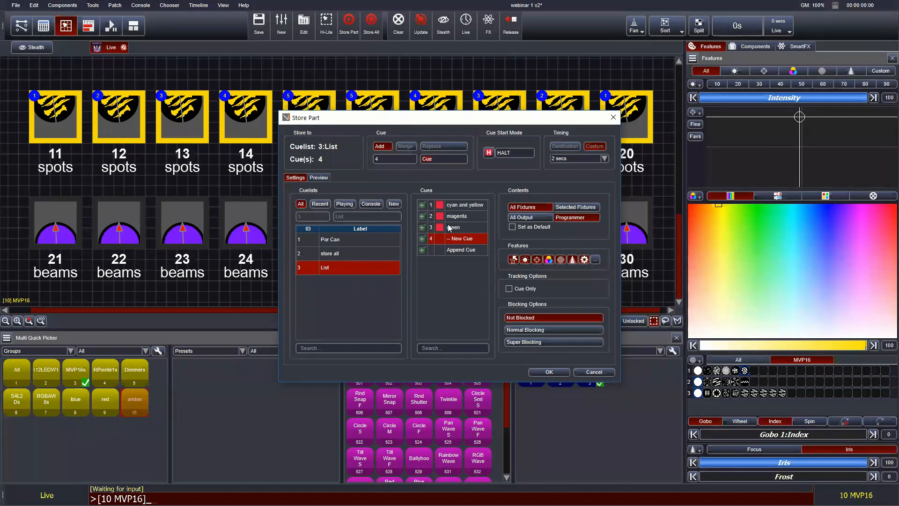
click(365, 252)
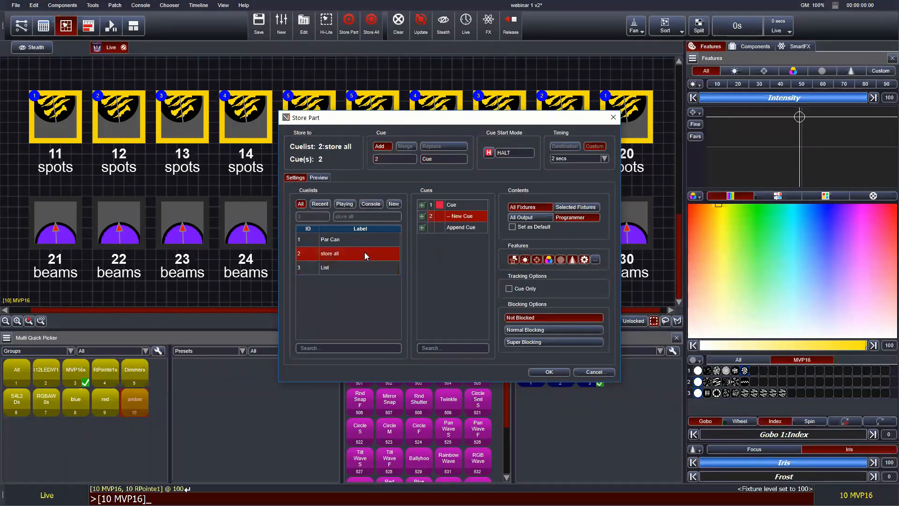
click(364, 238)
click(364, 248)
click(364, 242)
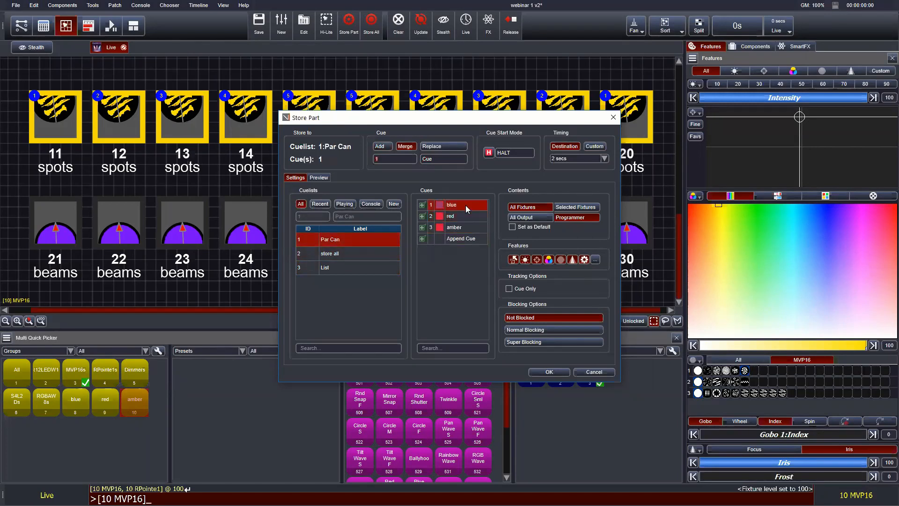
click(389, 204)
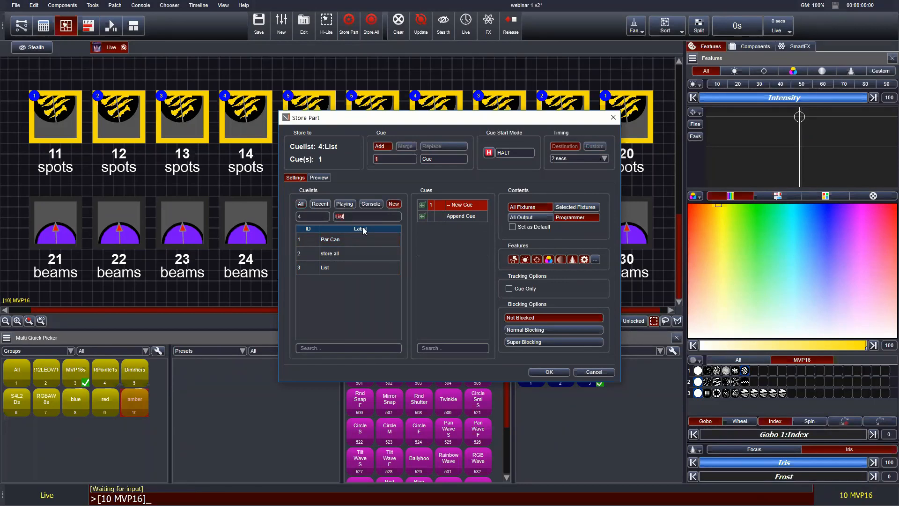
double_click(352, 217)
text(store pa)
- Name the new cue "yellow up" and limit the stored contents to the selected fixtures, keeping the spots in view
click(444, 159)
key(BackSpace)
key(BackSpace)
key(BackSpace)
text(yellow up)
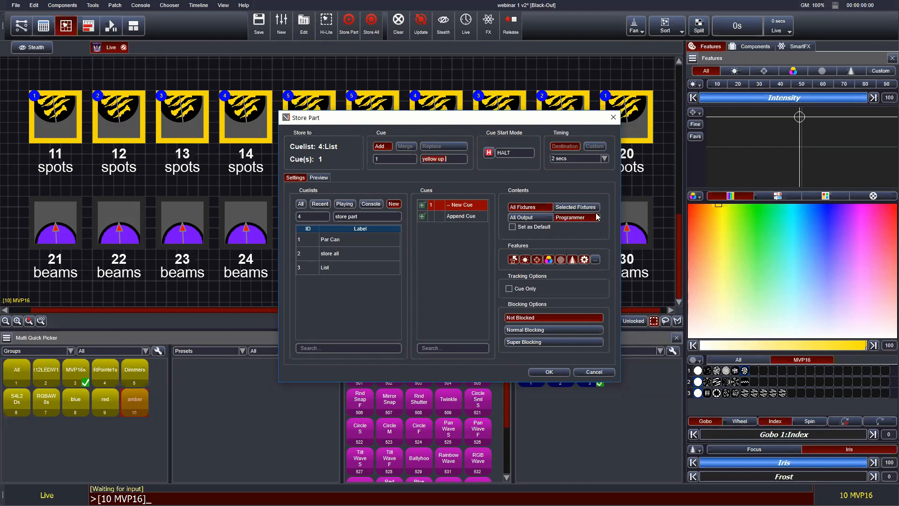
click(589, 210)
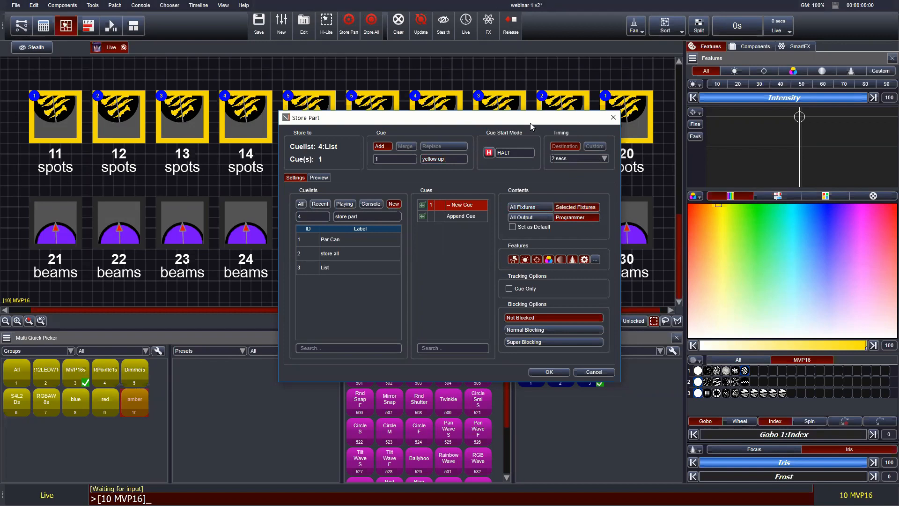
drag(527, 121, 491, 222)
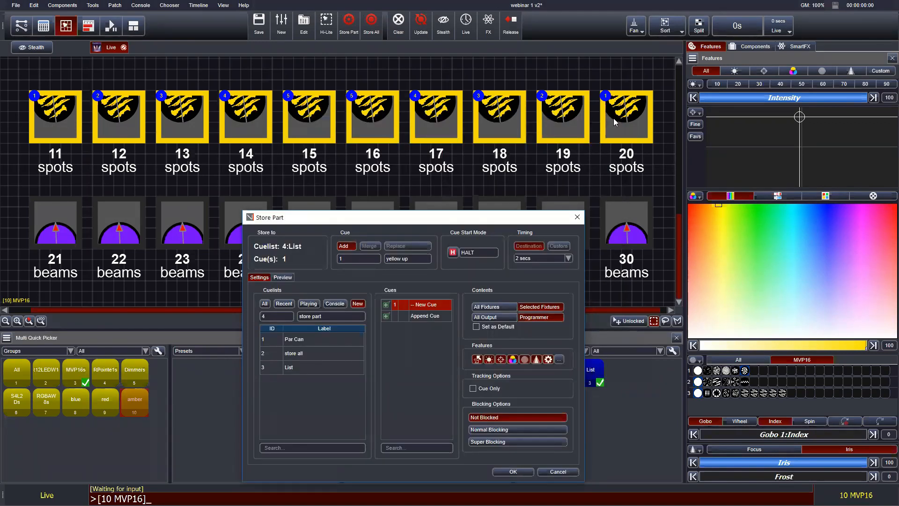
- Toggle the beam feature and the whole feature set off and back on in the stored contents filter
drag(452, 218, 457, 57)
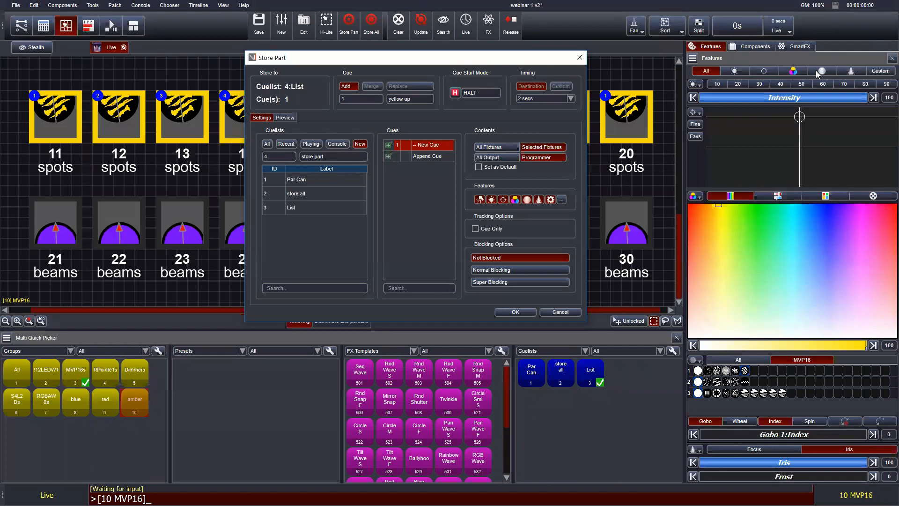
click(539, 200)
click(538, 200)
click(481, 201)
click(480, 200)
click(480, 201)
click(480, 201)
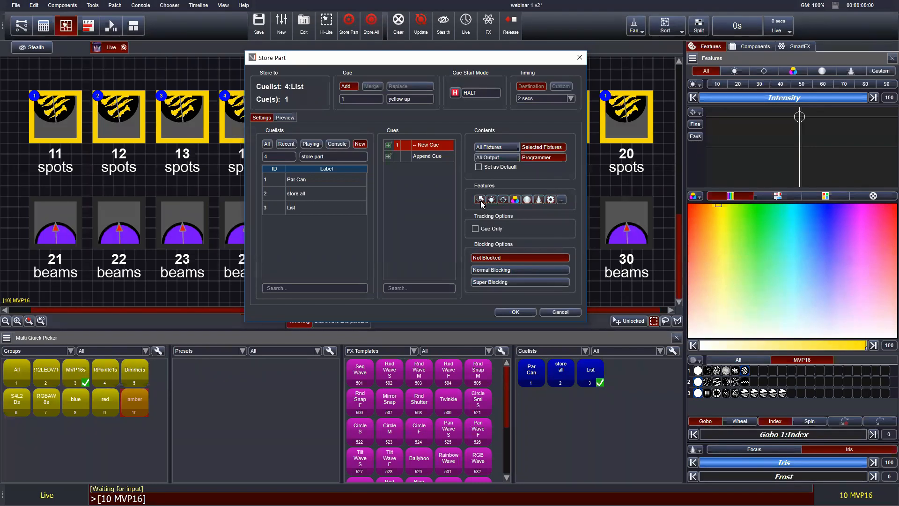
click(481, 201)
click(483, 201)
click(483, 201)
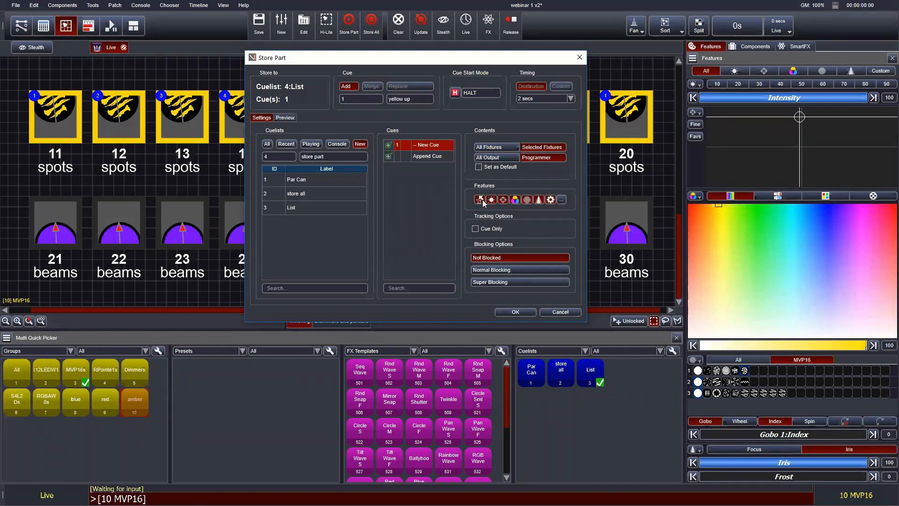
- Exclude the gobo feature from the stored contents, store the cue and clear the programmer
click(528, 202)
click(517, 316)
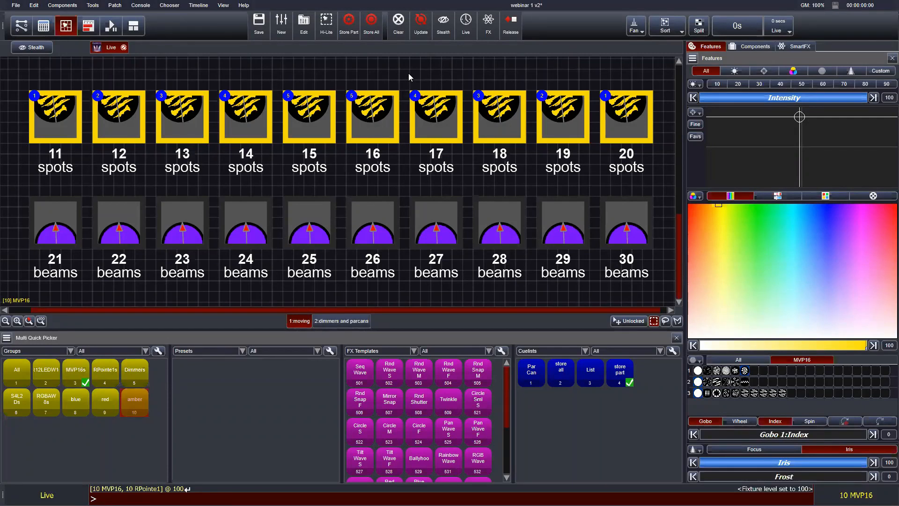
click(397, 31)
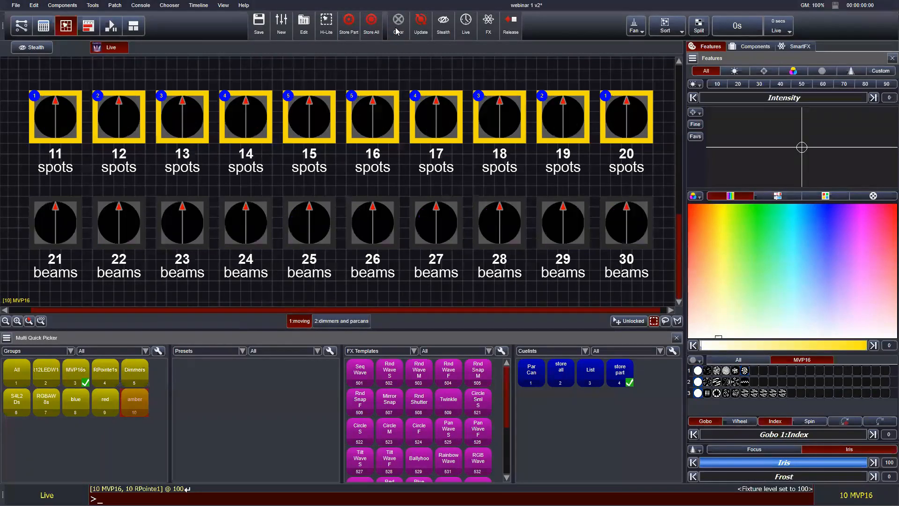
- Assign the "store part" cuelist to the third playback and float the playback window over the fixture layout
click(43, 27)
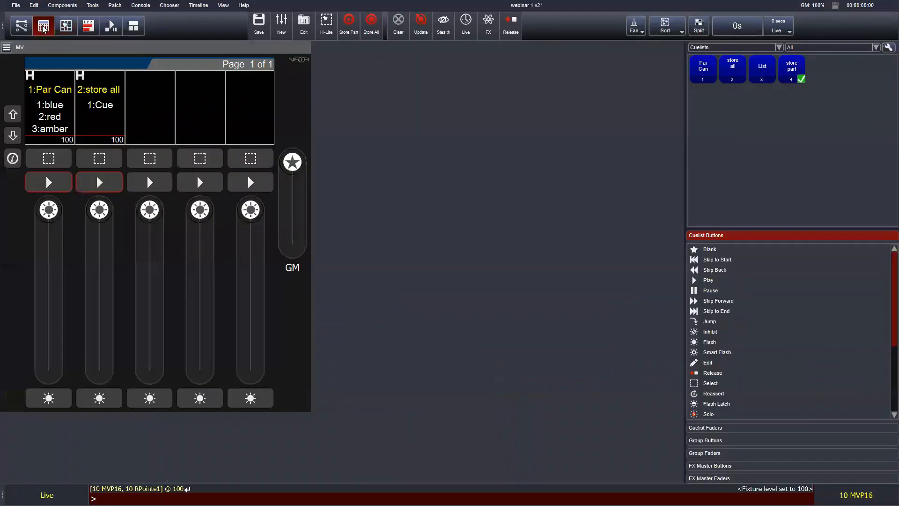
drag(796, 75, 154, 115)
drag(142, 48, 706, 96)
click(66, 28)
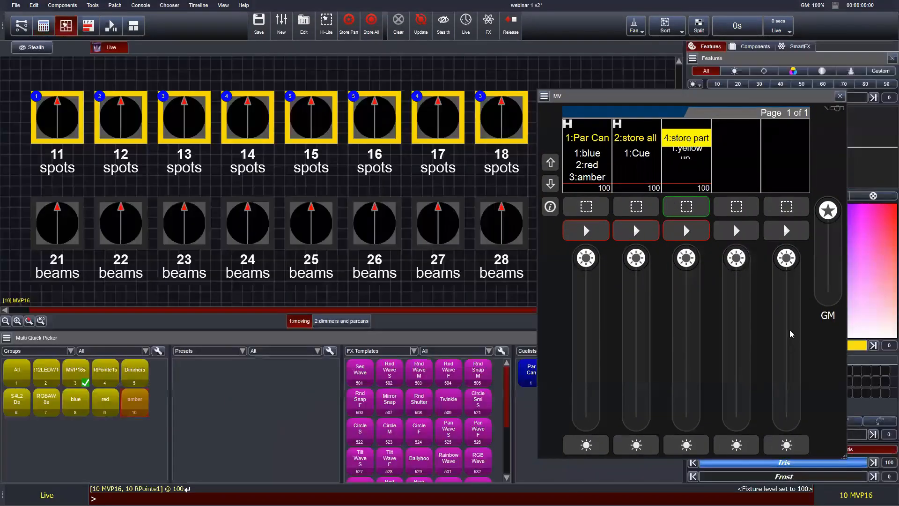
- Deselect the spots, play the "store part" cuelist to check its cue, and release it
mouse_move(688, 260)
mouse_down()
mouse_move(703, 311)
mouse_move(692, 190)
mouse_move(683, 485)
mouse_move(721, 165)
mouse_move(673, 400)
mouse_move(669, 295)
mouse_move(685, 416)
mouse_move(685, 258)
mouse_move(685, 416)
mouse_move(693, 255)
mouse_move(684, 417)
mouse_move(685, 258)
mouse_move(684, 424)
mouse_move(686, 258)
mouse_up()
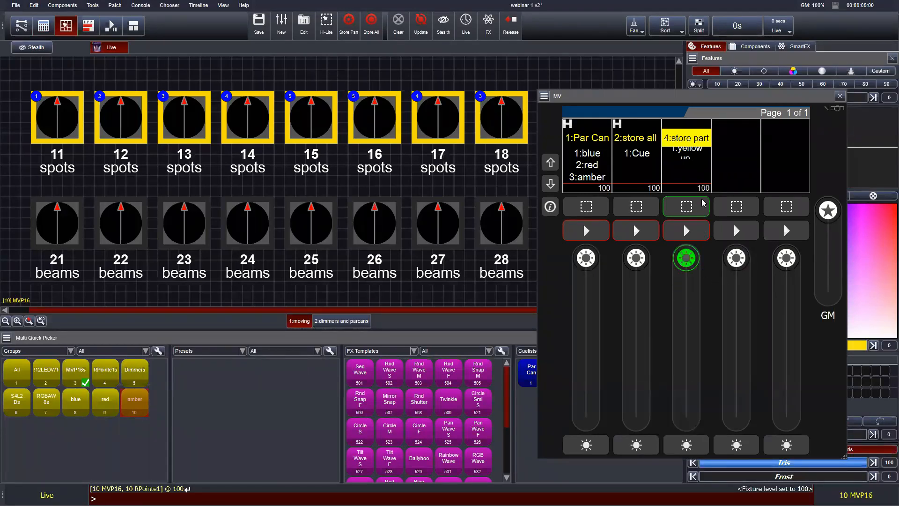
click(480, 186)
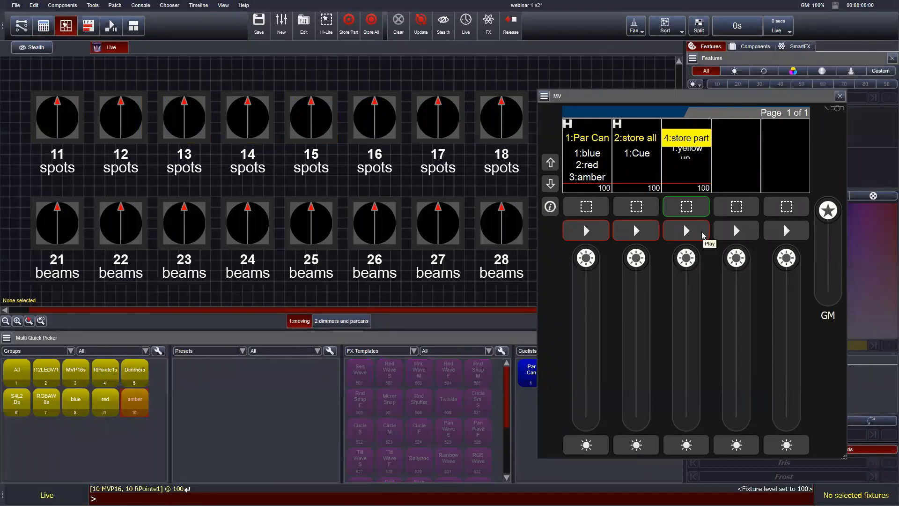
click(702, 235)
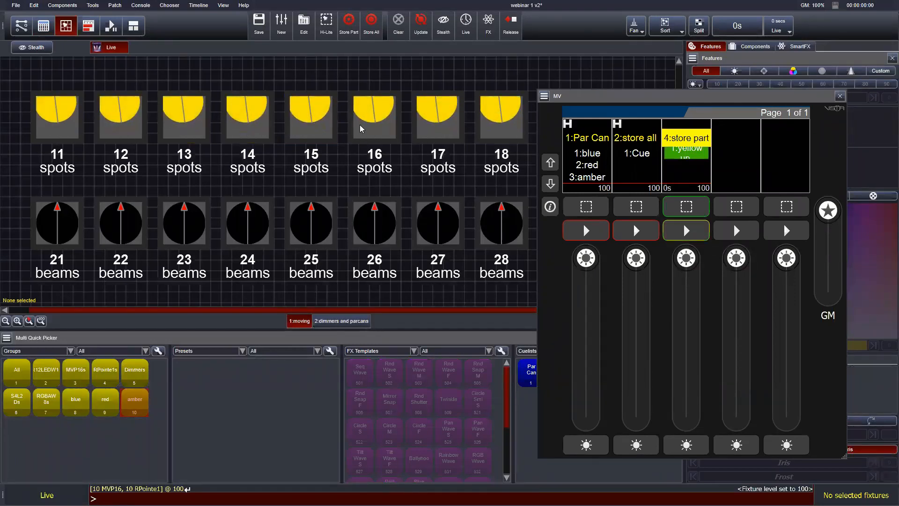
drag(663, 96, 681, 141)
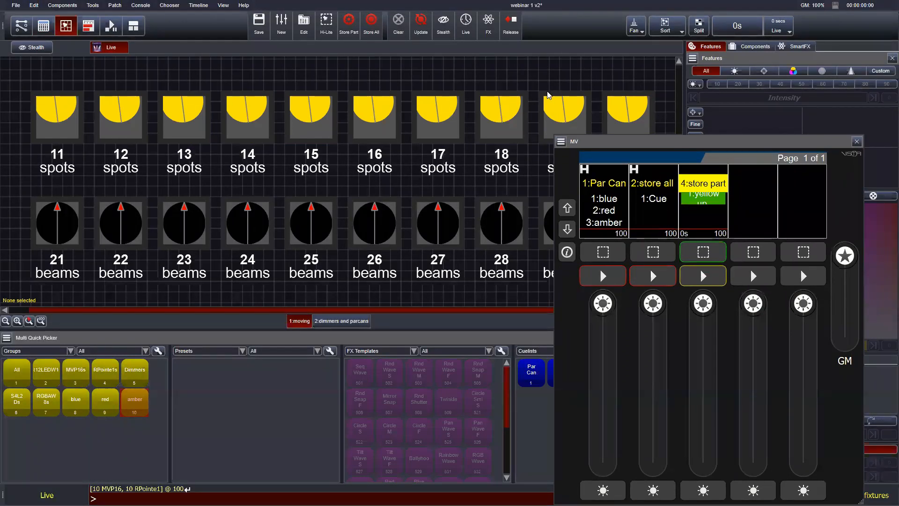
click(508, 26)
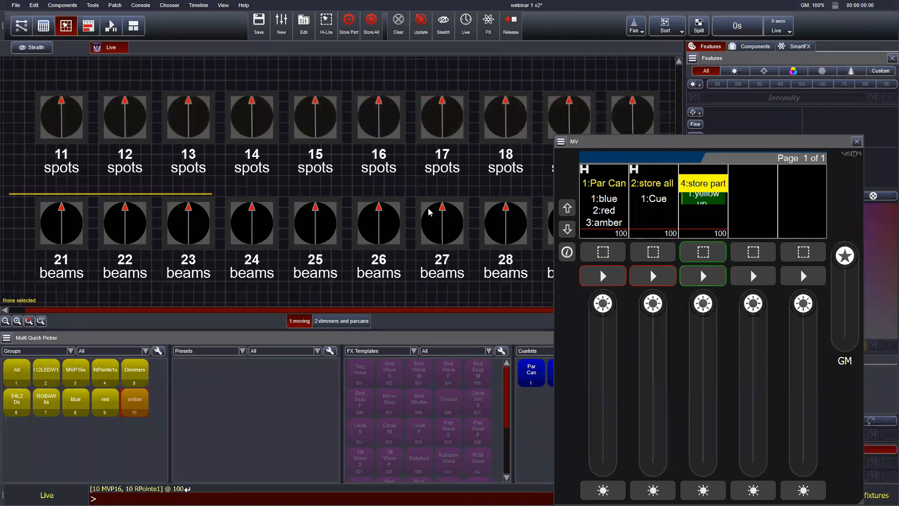
- Set the RPointe1s group to full intensity in cyan and tilt the beams fully down
click(105, 373)
drag(752, 144, 401, 137)
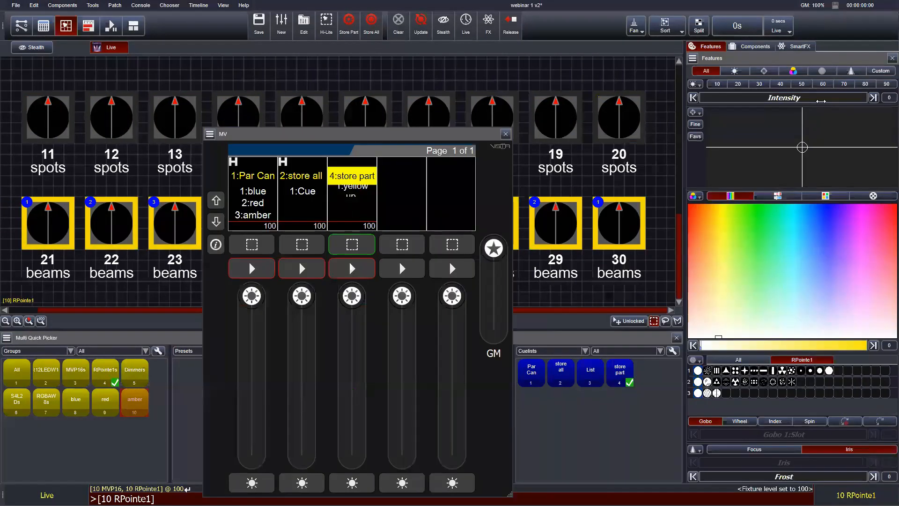
drag(802, 155, 796, 202)
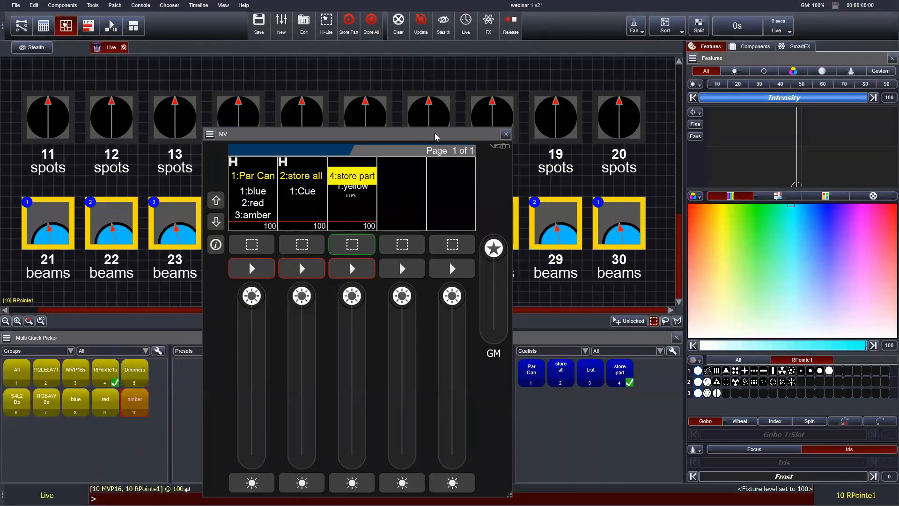
drag(434, 136, 800, 71)
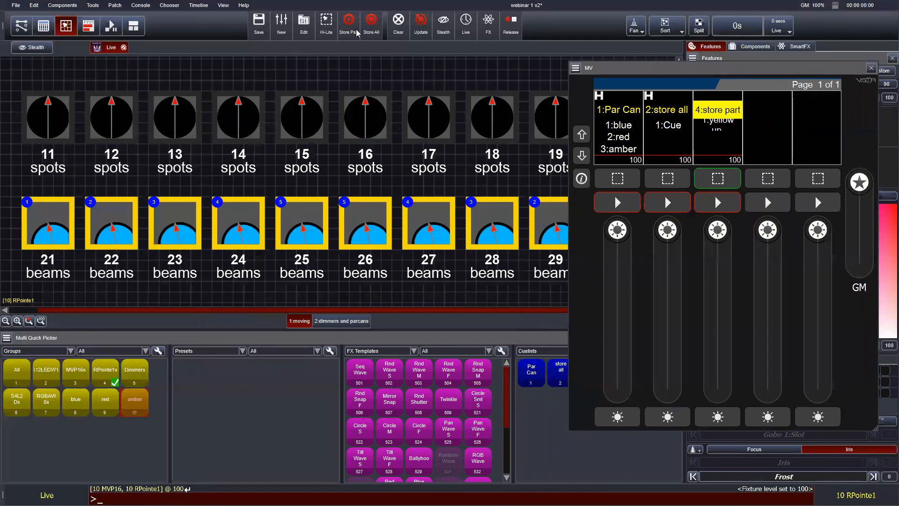
- Store the look with Store Part as cue 2 "cyan beams" in the "store part" cuelist, and clear the programmer
key(F6)
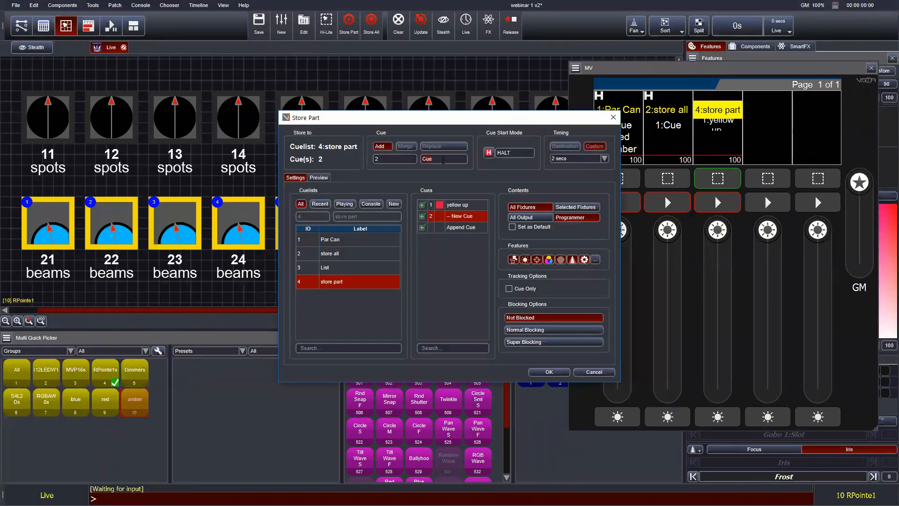
click(441, 159)
text(dyan beams)
drag(475, 117, 692, 146)
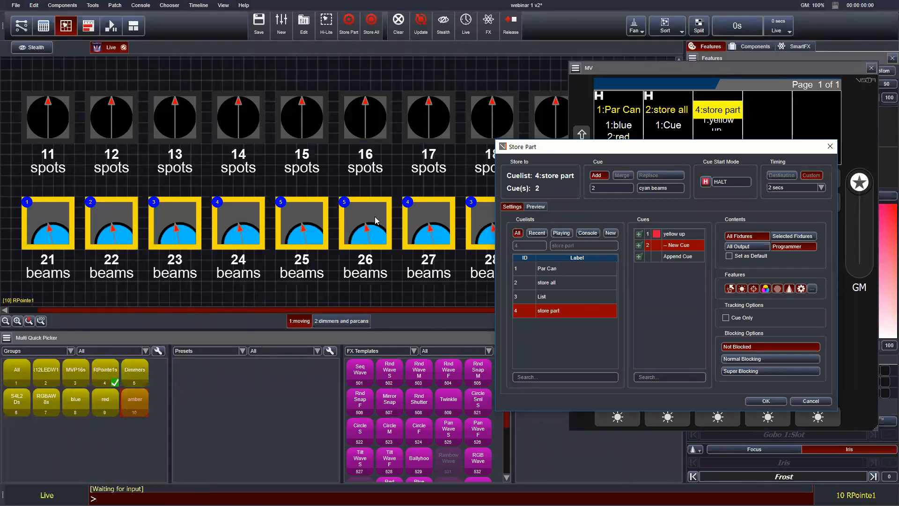
click(777, 405)
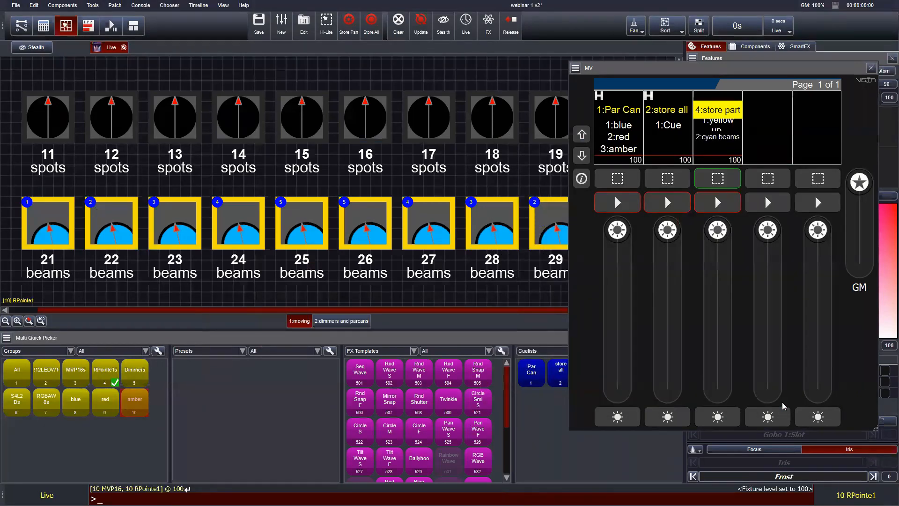
click(398, 34)
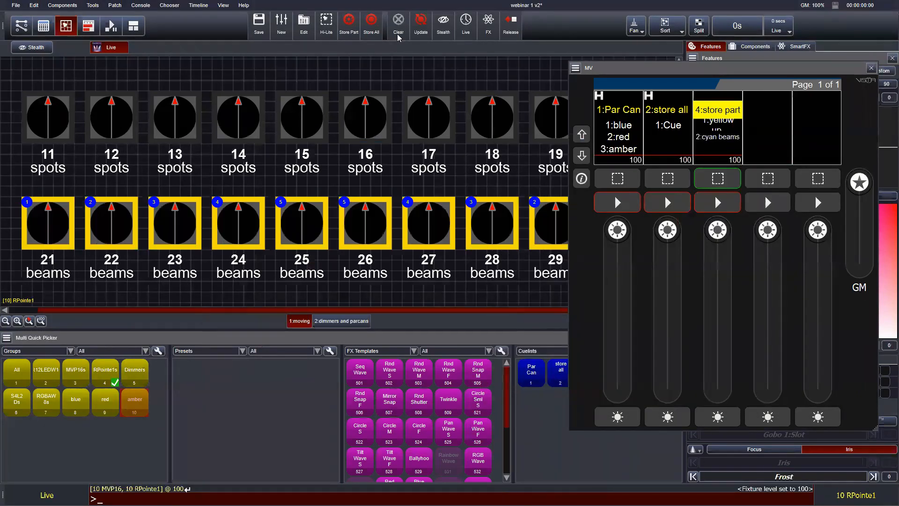
- Play cues 1 and 2 of the "store part" cuelist in turn and deselect the beams
click(733, 211)
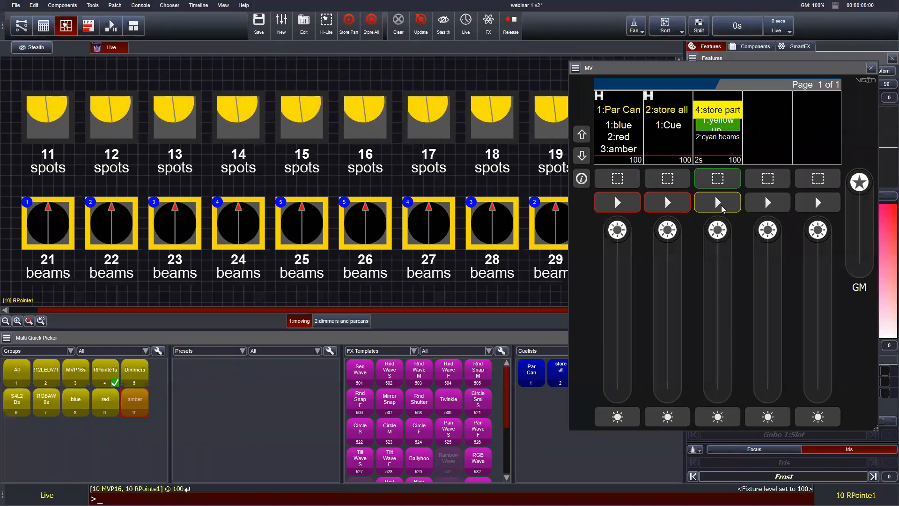
click(729, 207)
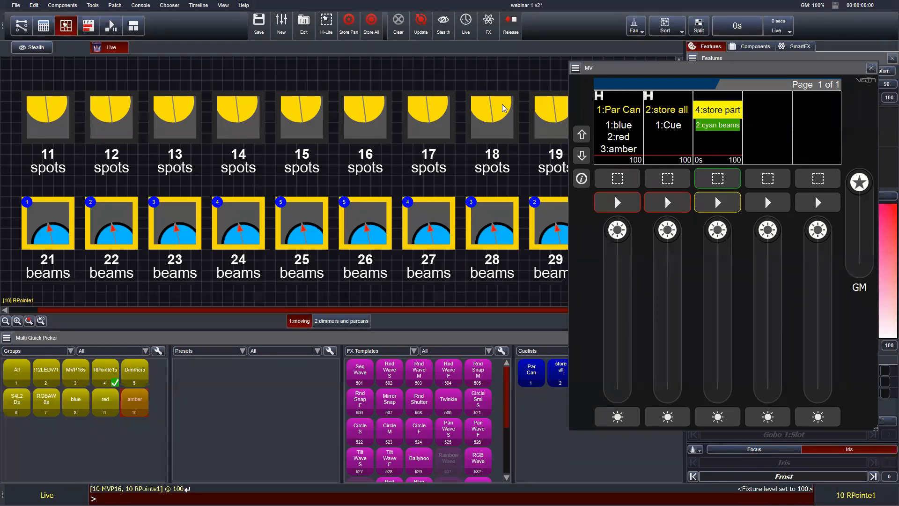
click(497, 86)
- Select the ten LED washes above the spots, set them to full intensity in green, and tilt them down
scroll(462, 120, down, 8)
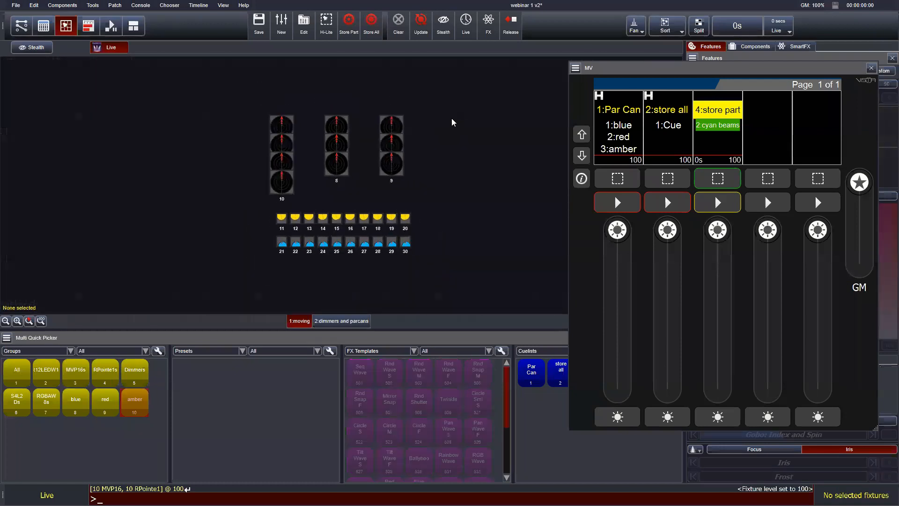
drag(693, 70, 560, 128)
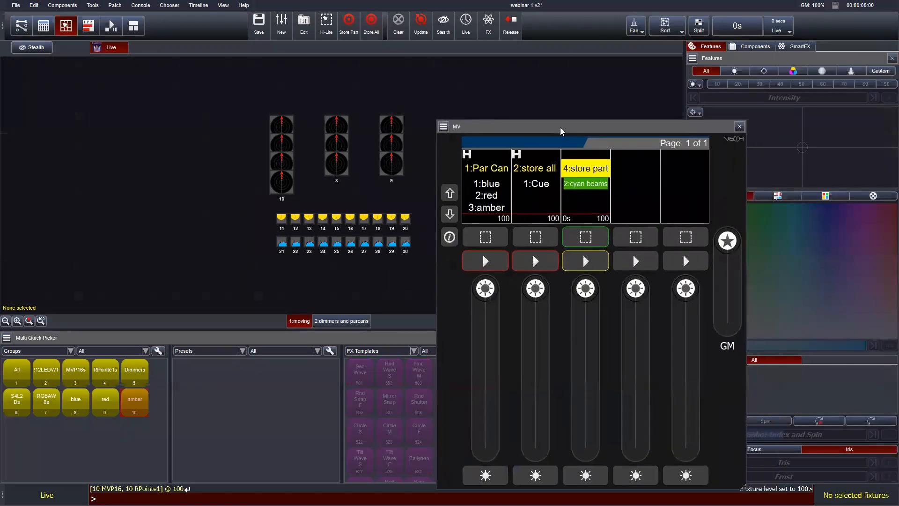
drag(224, 100, 407, 194)
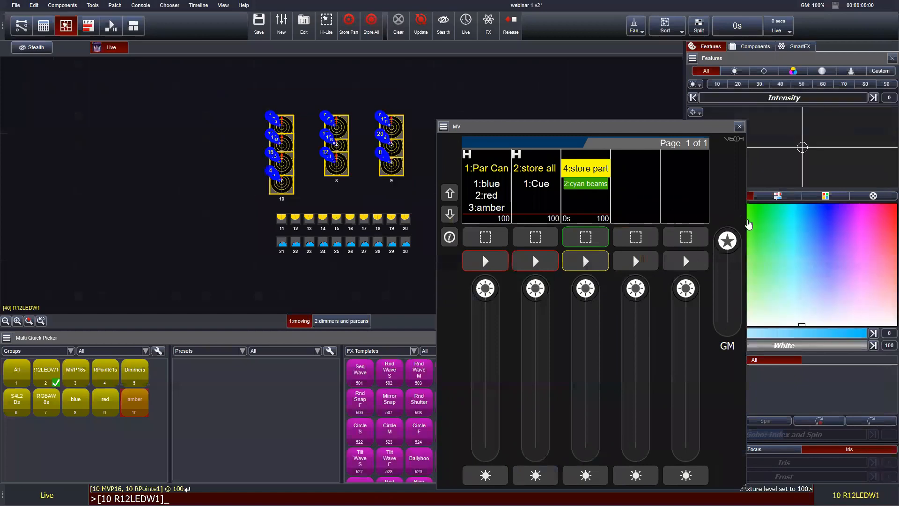
drag(776, 98, 862, 97)
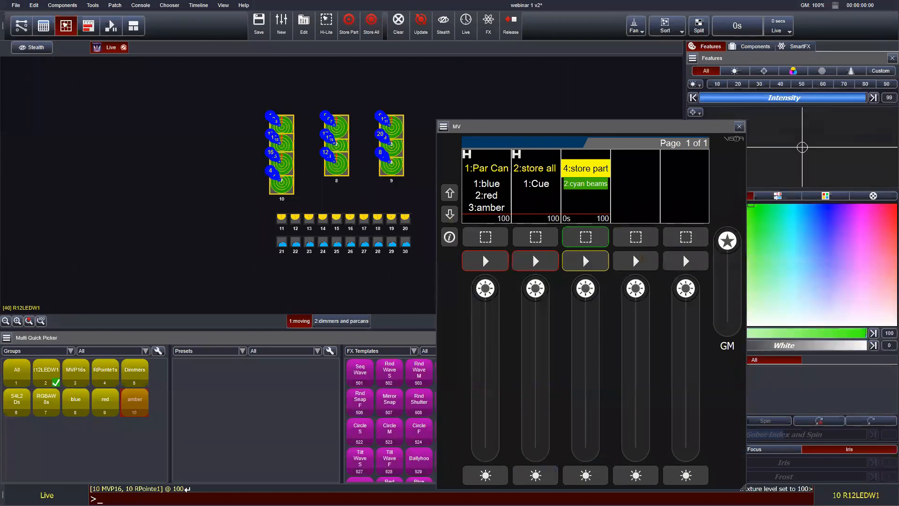
drag(797, 148, 791, 178)
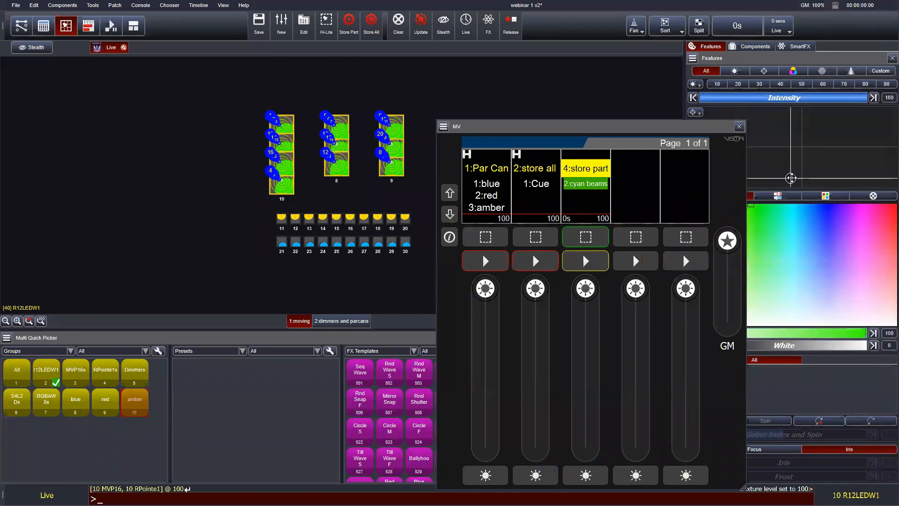
- Select all the moving lights, drop that selection, and reselect only the ten LED washes
drag(176, 111, 424, 256)
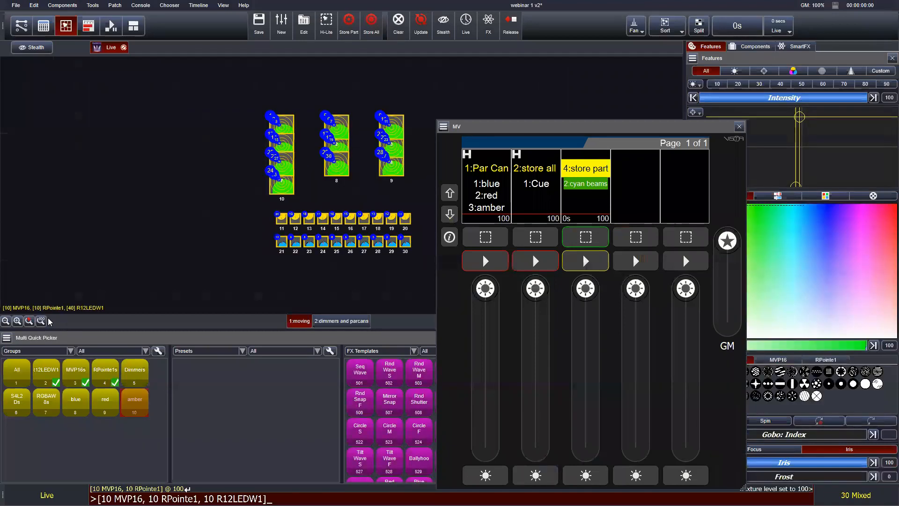
click(18, 321)
click(101, 292)
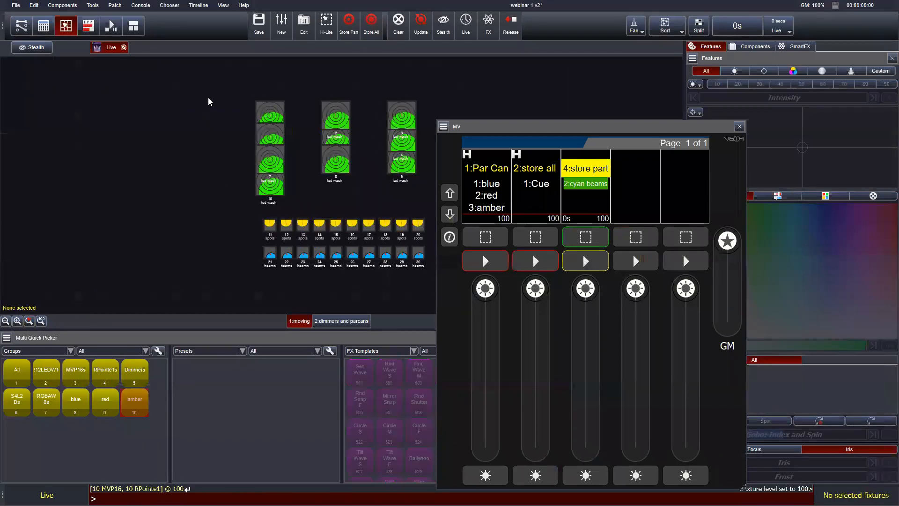
drag(201, 98, 425, 198)
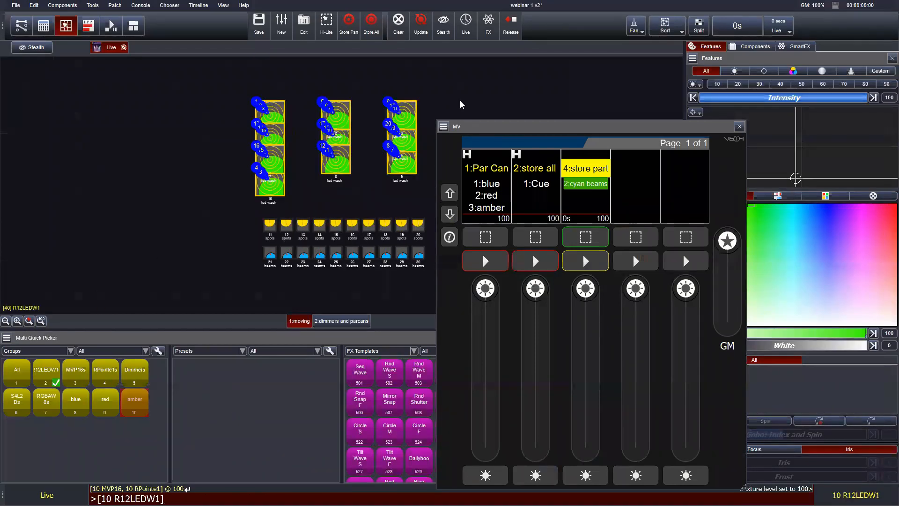
- Merge the green washes into cue 1 "yellow up" using Store Part with Cue Only enabled, and clear the programmer
click(349, 28)
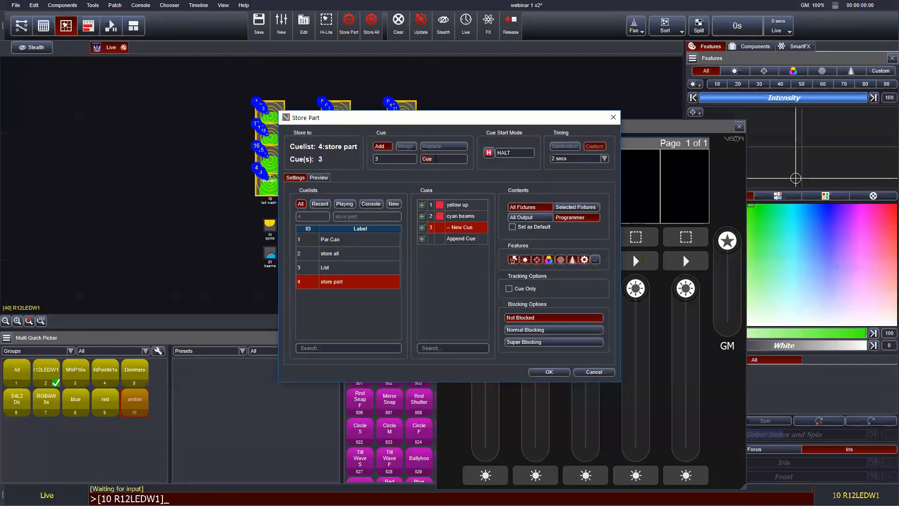
click(458, 206)
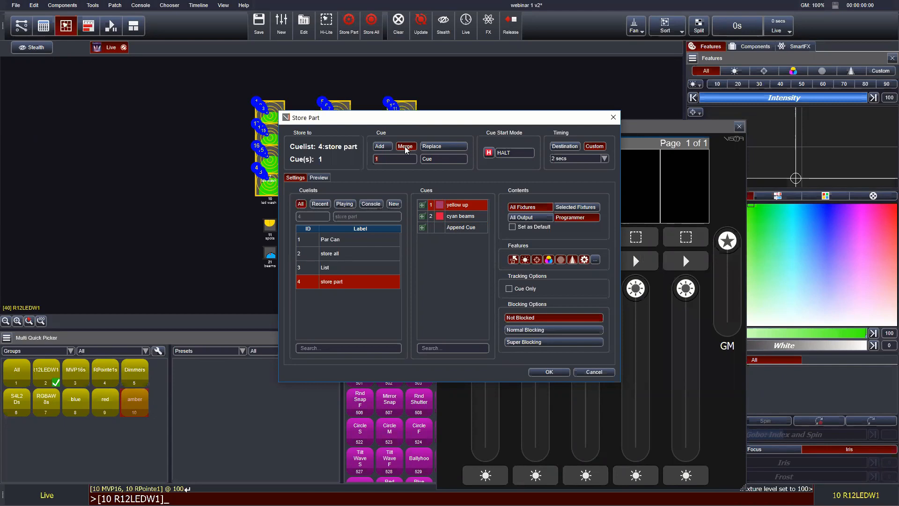
click(446, 150)
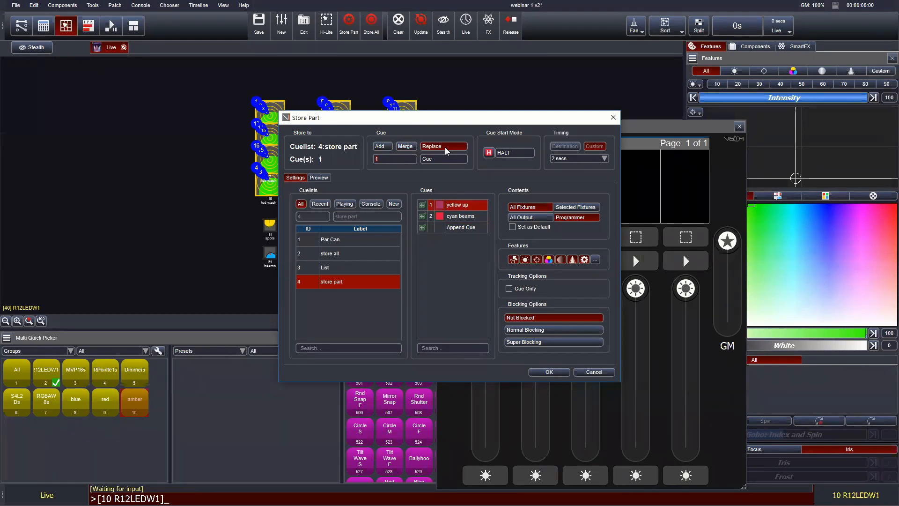
click(406, 147)
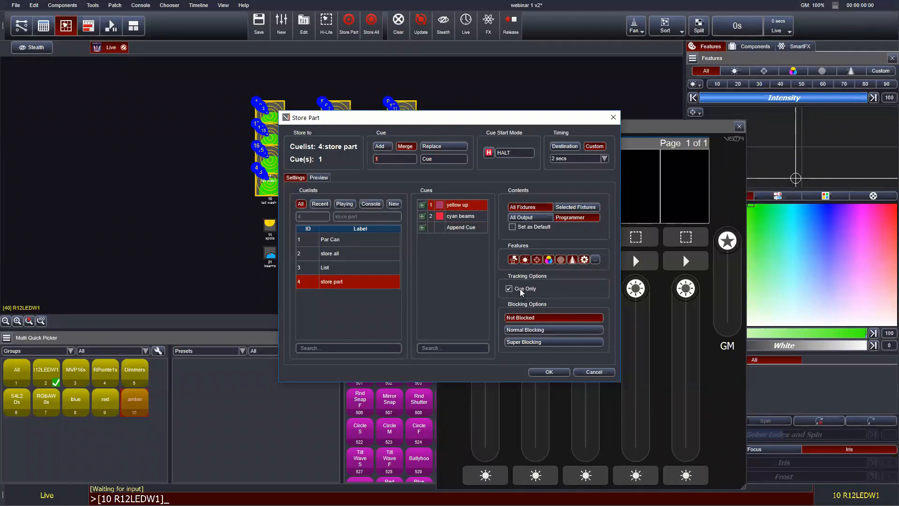
click(549, 373)
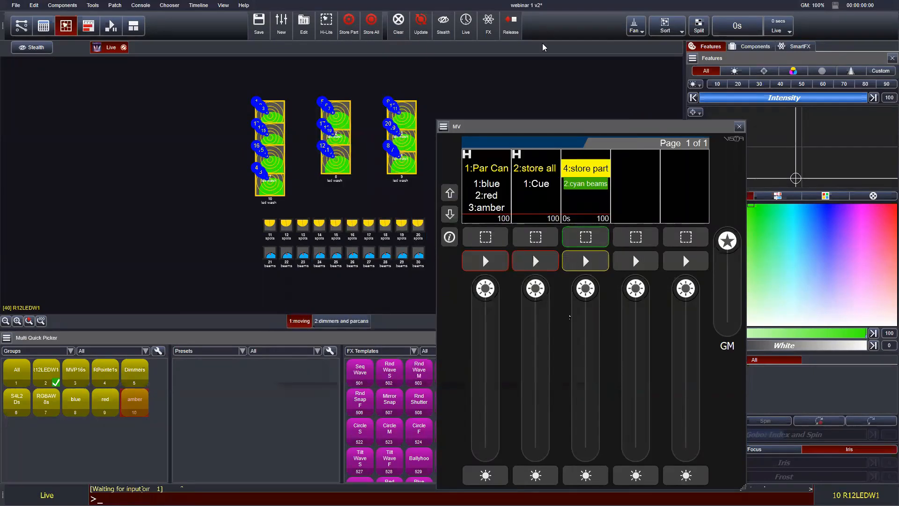
click(399, 19)
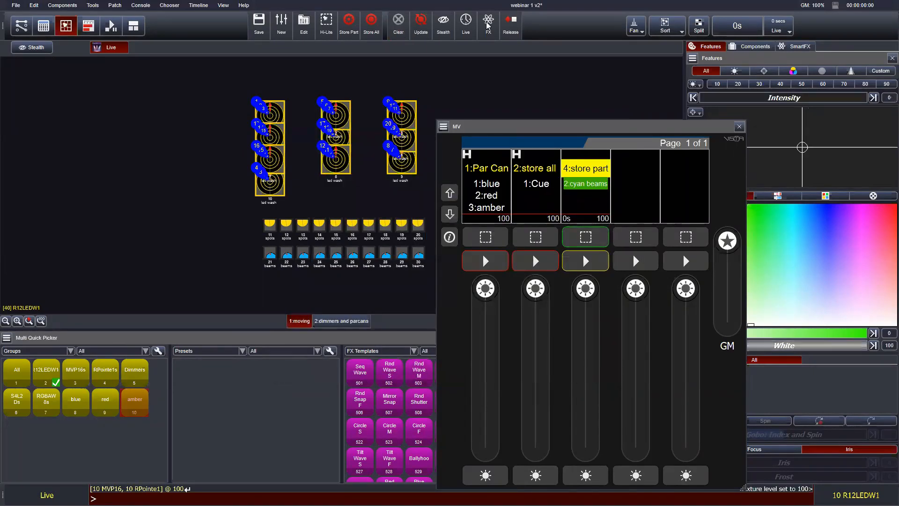
- Release the playback, deselect the washes, play cues 1 and 2 of the "store part" cuelist, and close the MV playback window
click(511, 24)
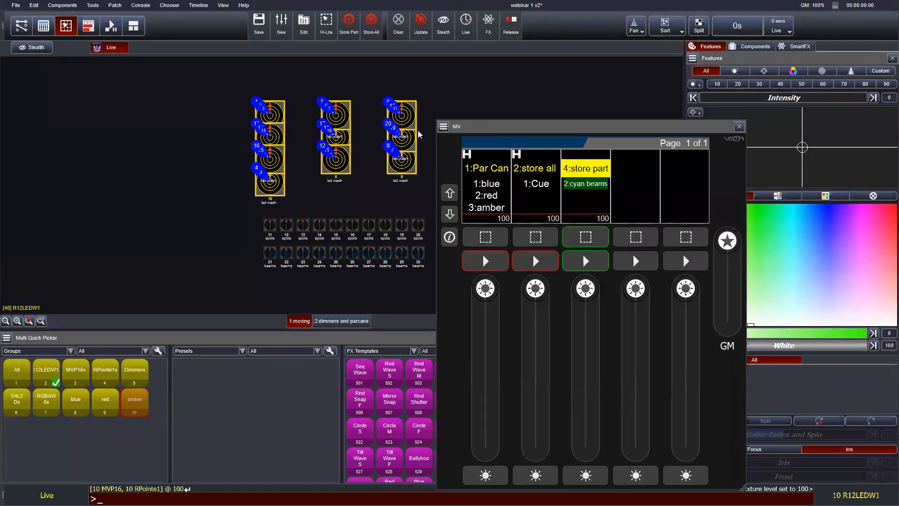
click(203, 189)
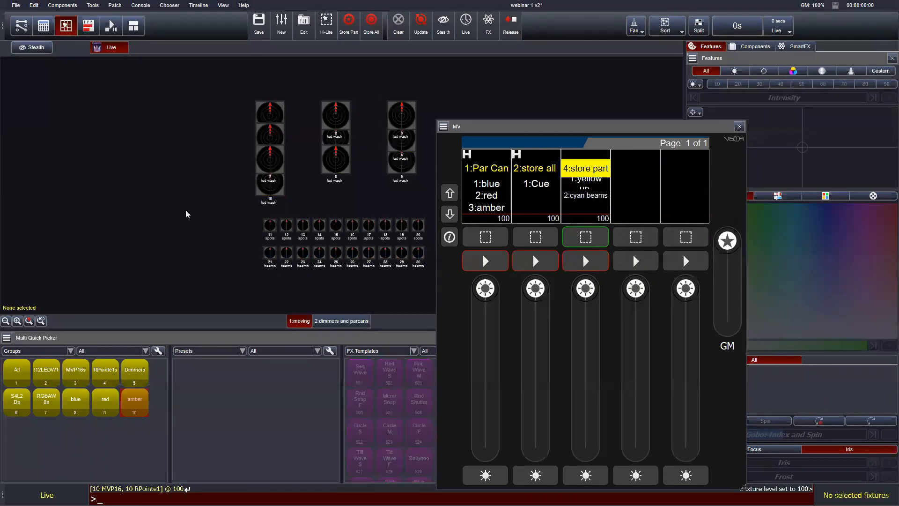
click(597, 257)
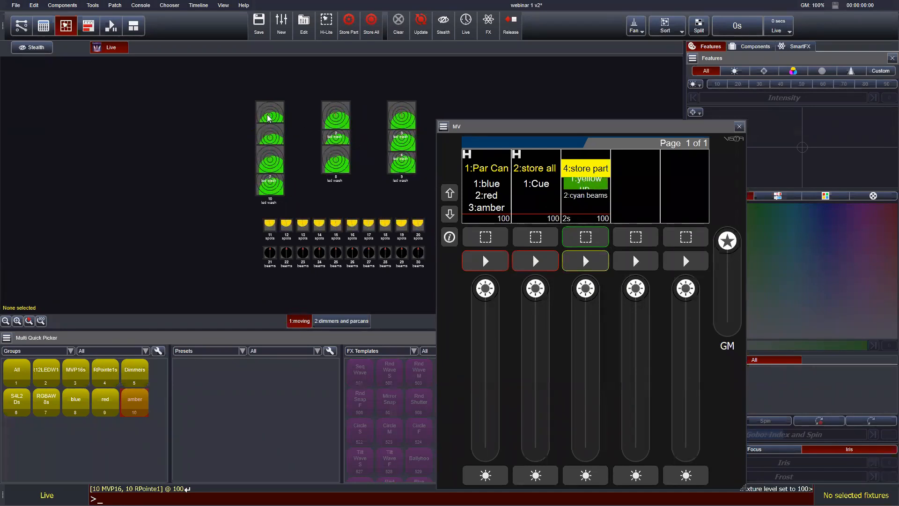
click(593, 264)
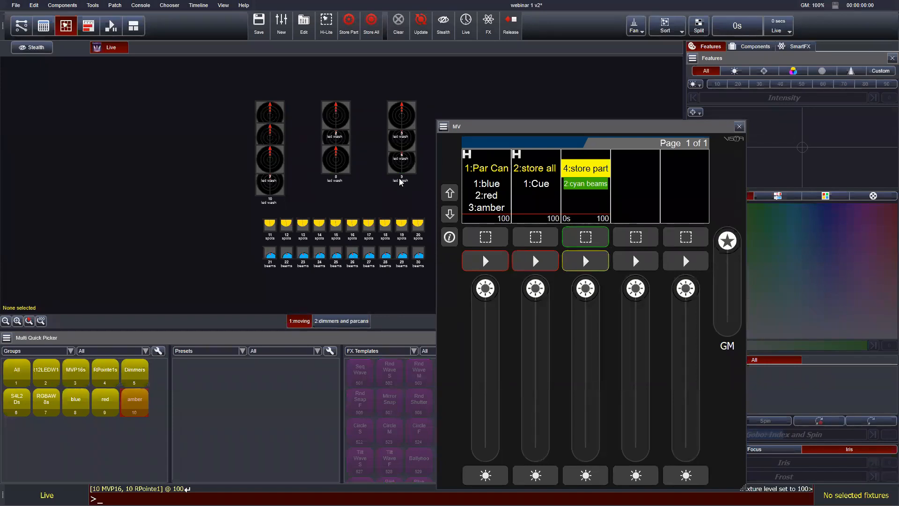
key(ctrl+b)
key(ctrl+b)
click(738, 129)
- Frame the spots and beams in the fixture layout, deselect them, and release the running cuelist
drag(214, 228, 491, 288)
click(30, 320)
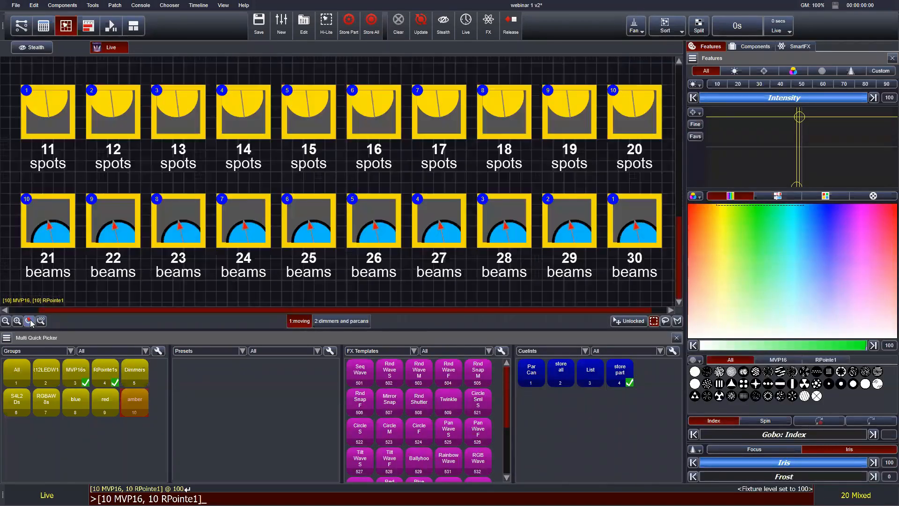
click(397, 60)
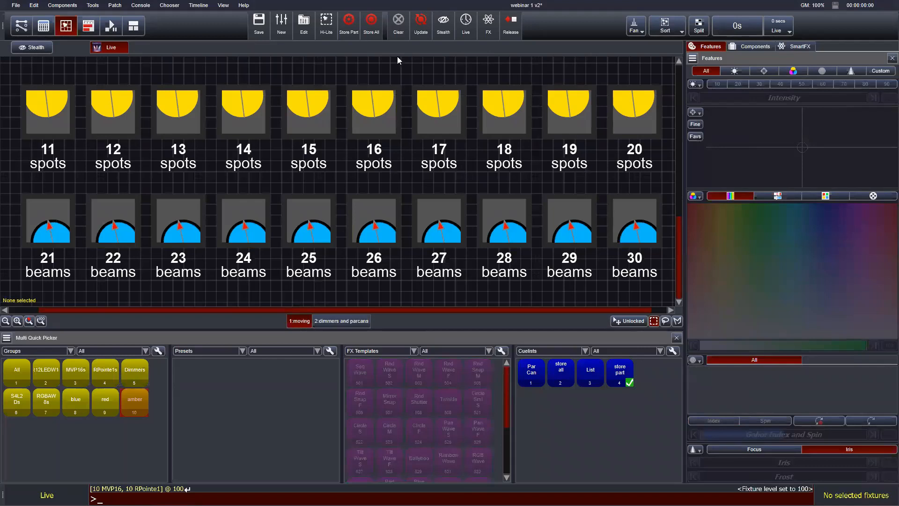
click(504, 22)
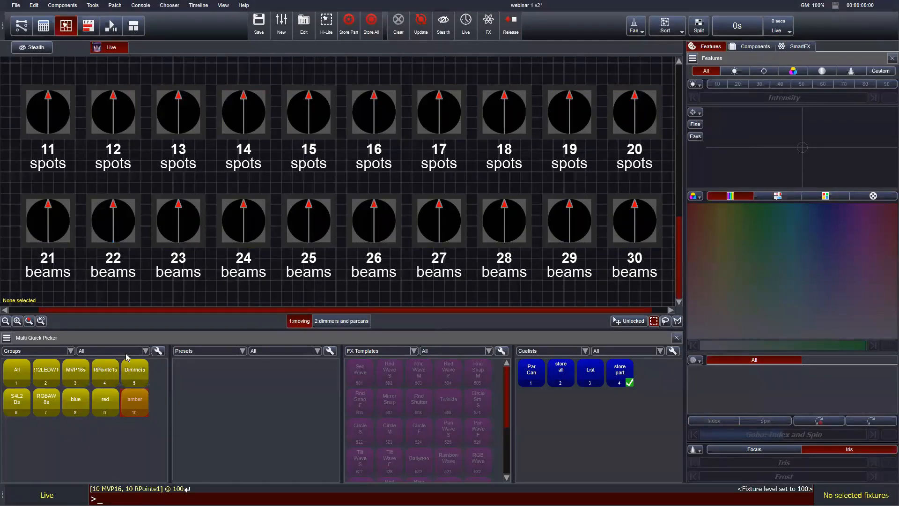
click(192, 351)
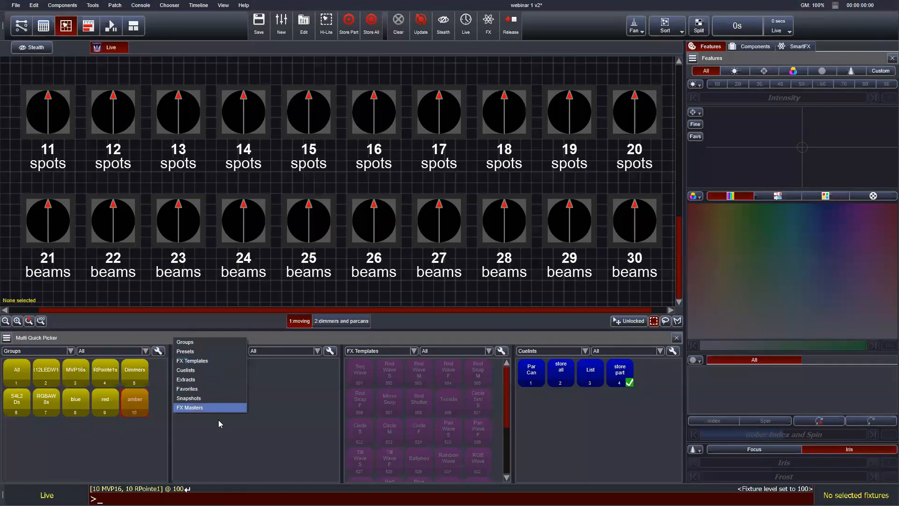
click(280, 406)
right_click(211, 392)
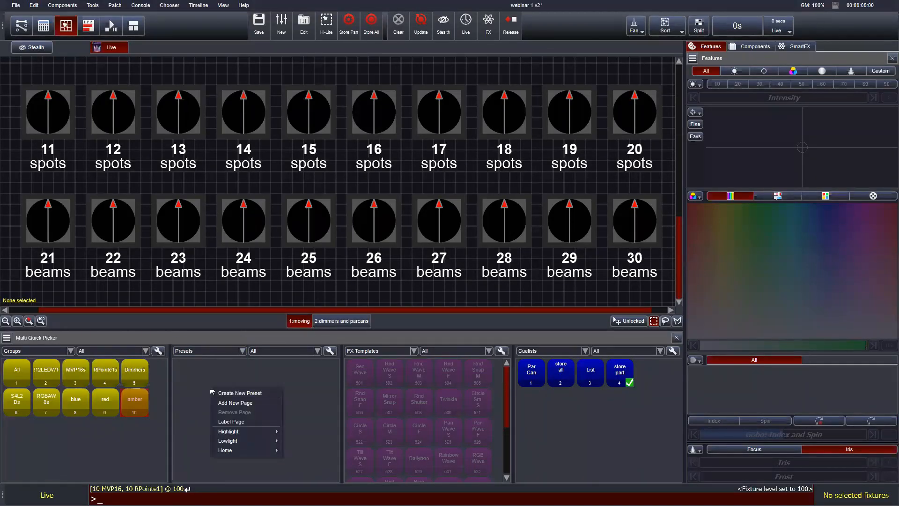
click(174, 293)
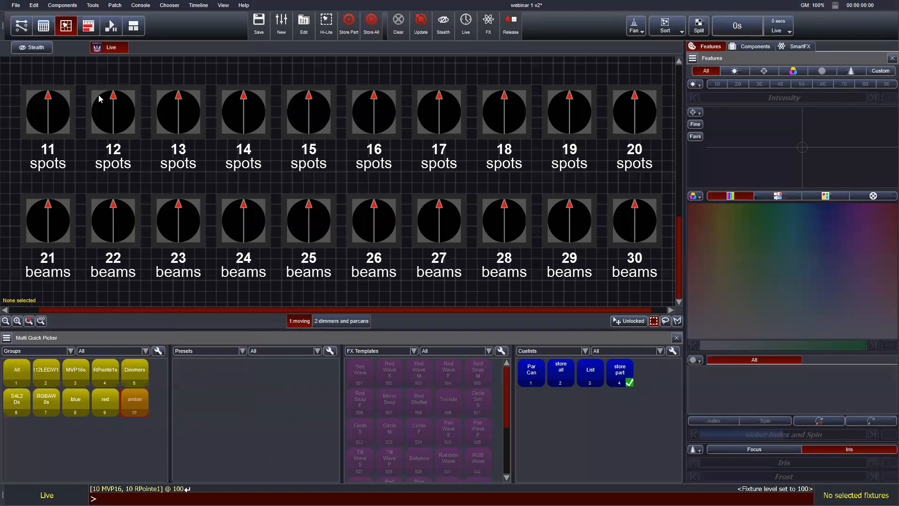
- Select spots 11 and 12, set them to full intensity, tilt them down, and colour them red
drag(98, 95, 53, 118)
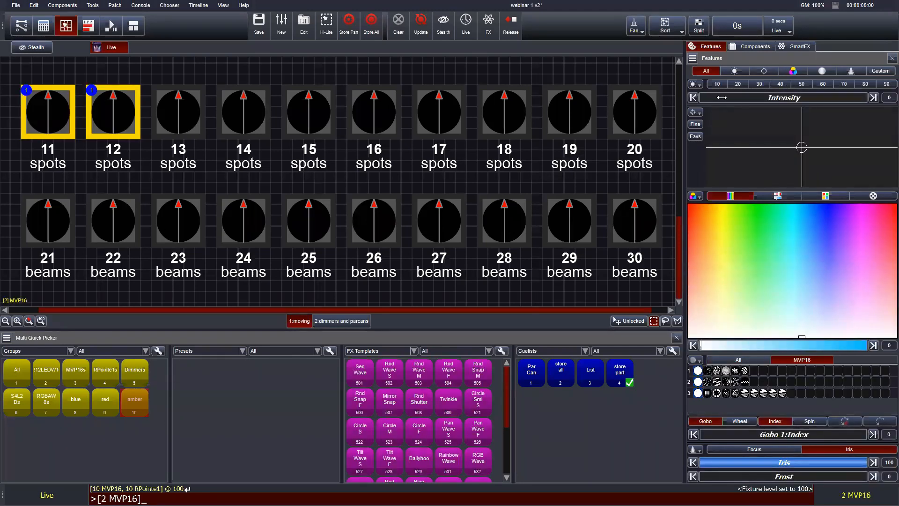
drag(722, 98, 866, 98)
drag(801, 148, 798, 172)
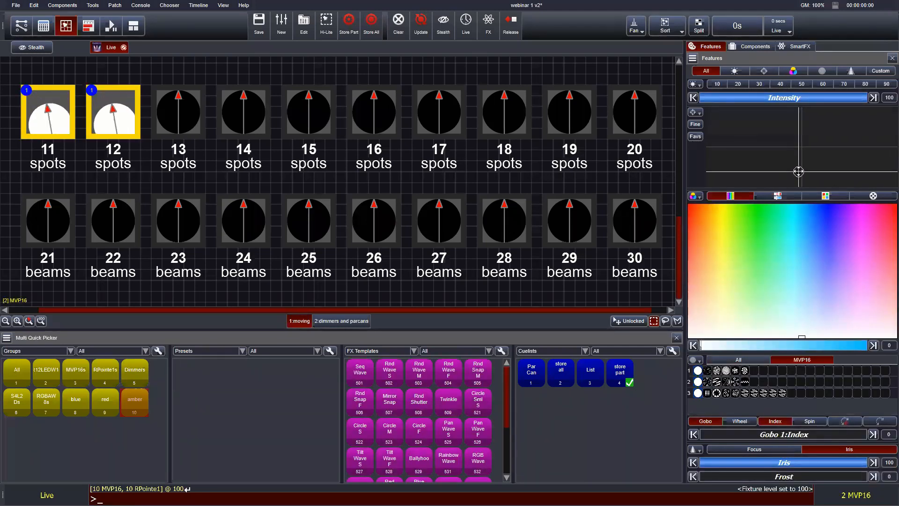
click(720, 230)
click(689, 205)
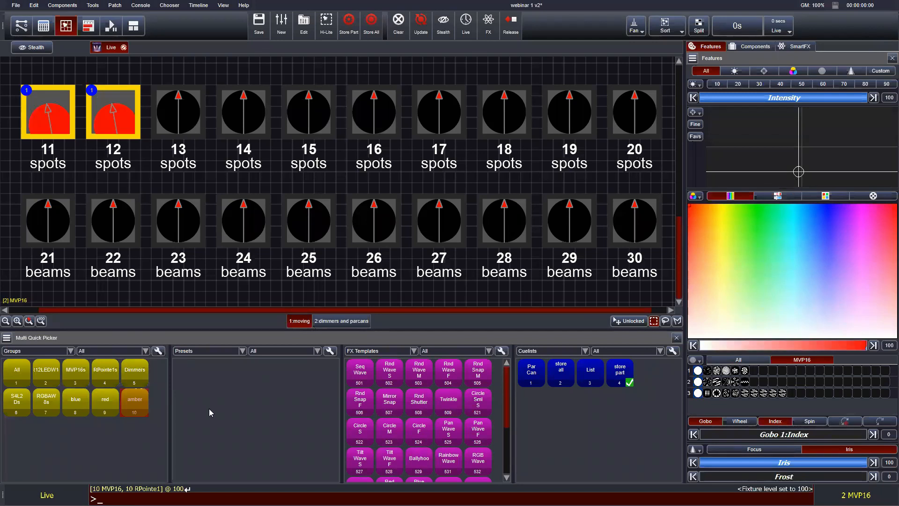
- Create a preset named "red down" with global values from the selected spots' position and colour
right_click(191, 372)
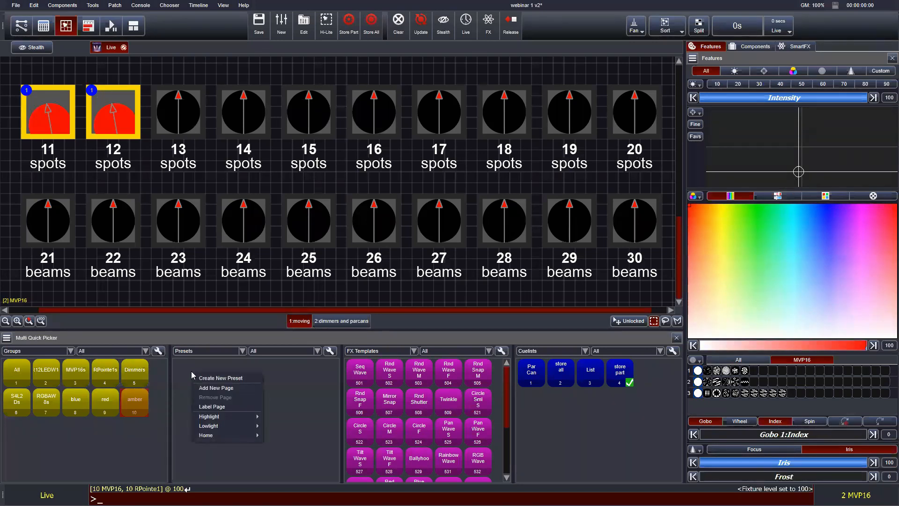
click(216, 379)
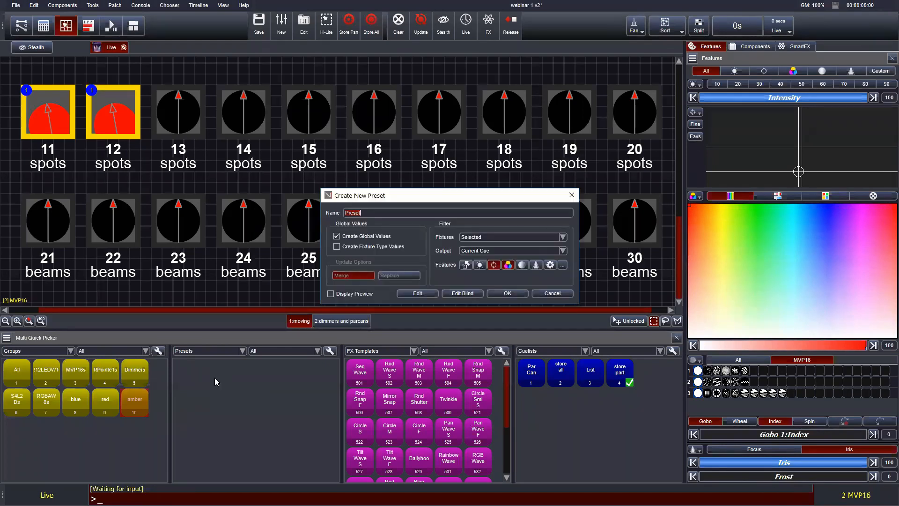
text(red fr)
key(BackSpace)
key(BackSpace)
text(down)
click(480, 265)
click(481, 265)
click(521, 296)
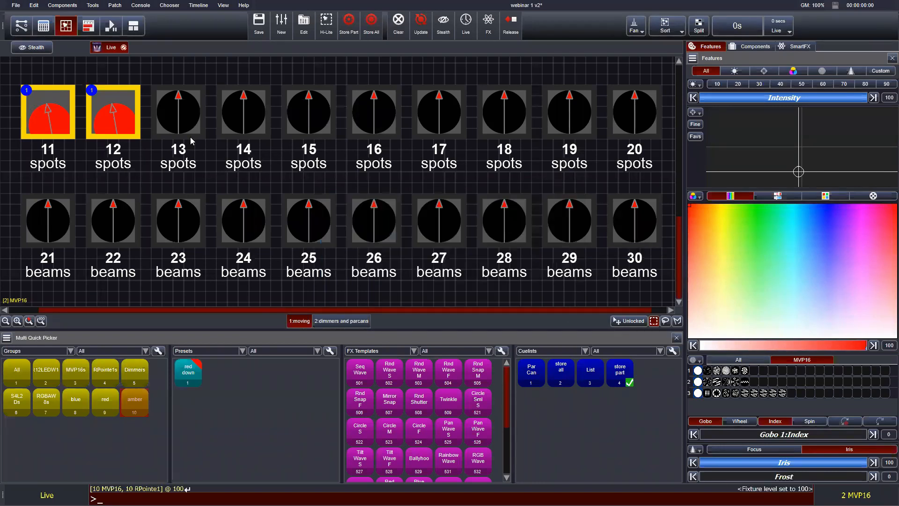
- Test the "red down" preset on all the washes, spots and beams at full intensity, and clear the programmer
scroll(190, 155, down, 5)
scroll(238, 225, up, 5)
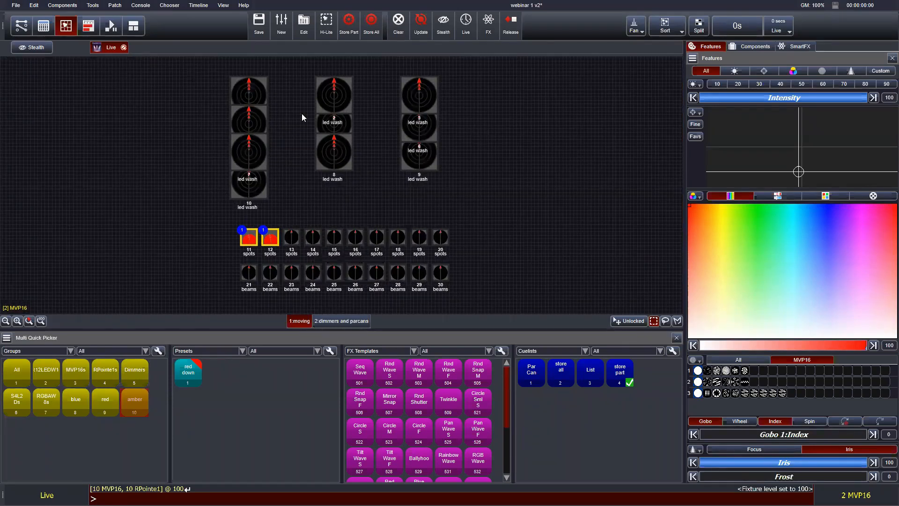
drag(181, 70, 531, 291)
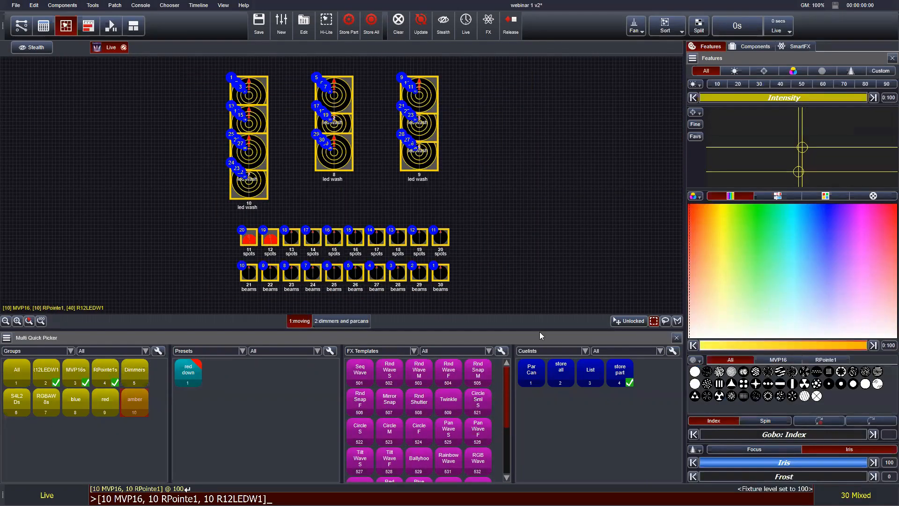
click(873, 99)
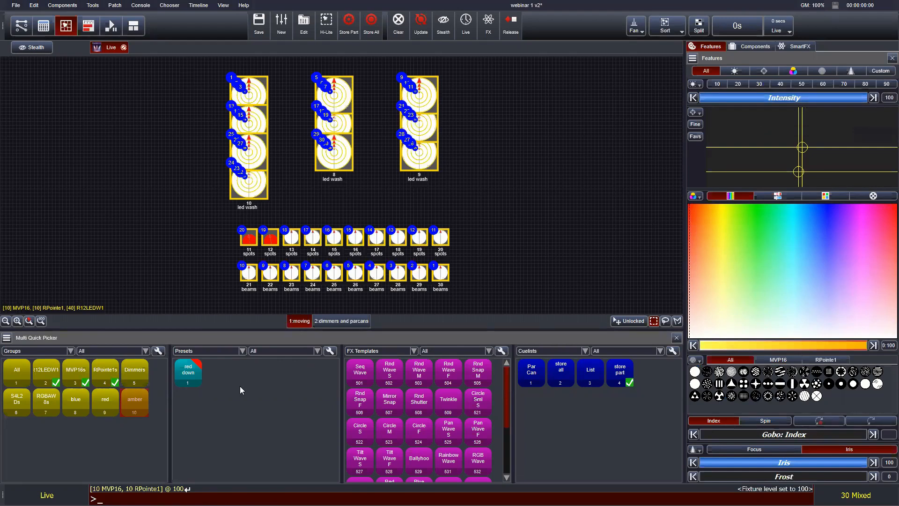
click(202, 376)
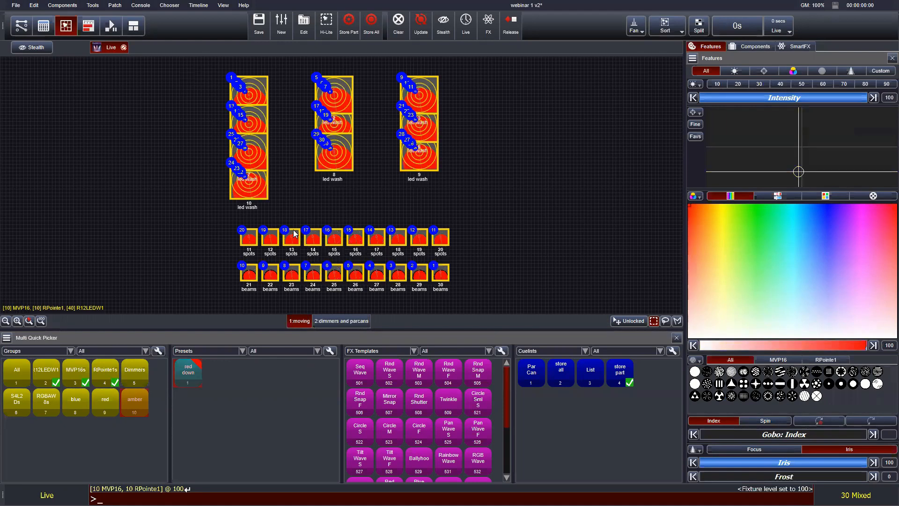
scroll(294, 233, up, 3)
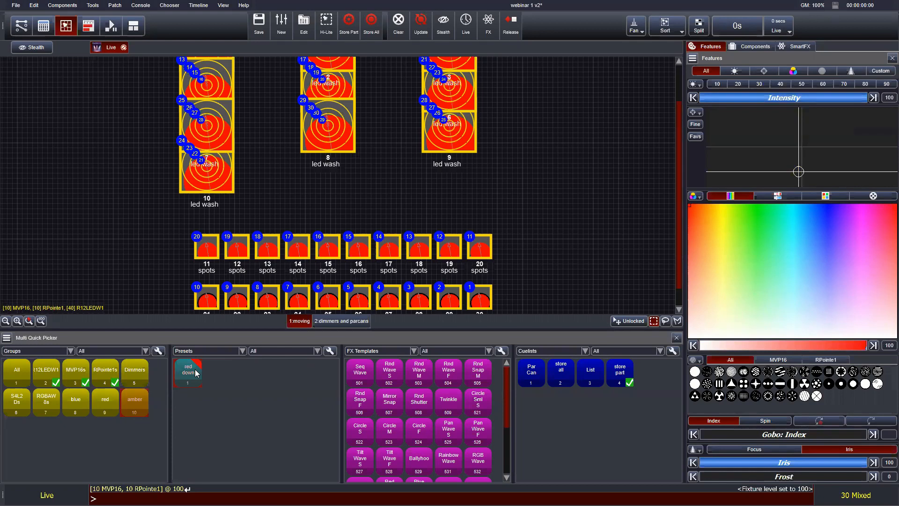
click(397, 29)
- Set spots 13 and 14 to full intensity in cyan, tilted up, and store them as preset "cyan up" without global values
drag(271, 228, 291, 258)
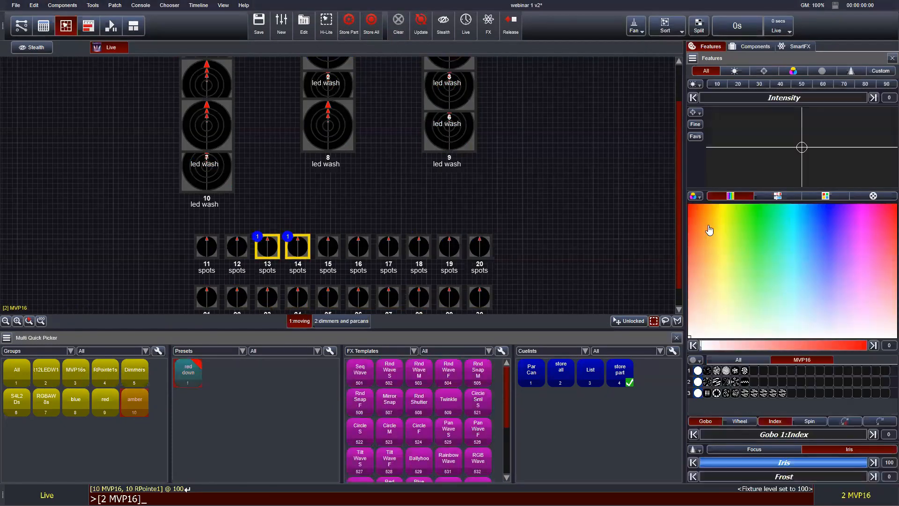
click(873, 98)
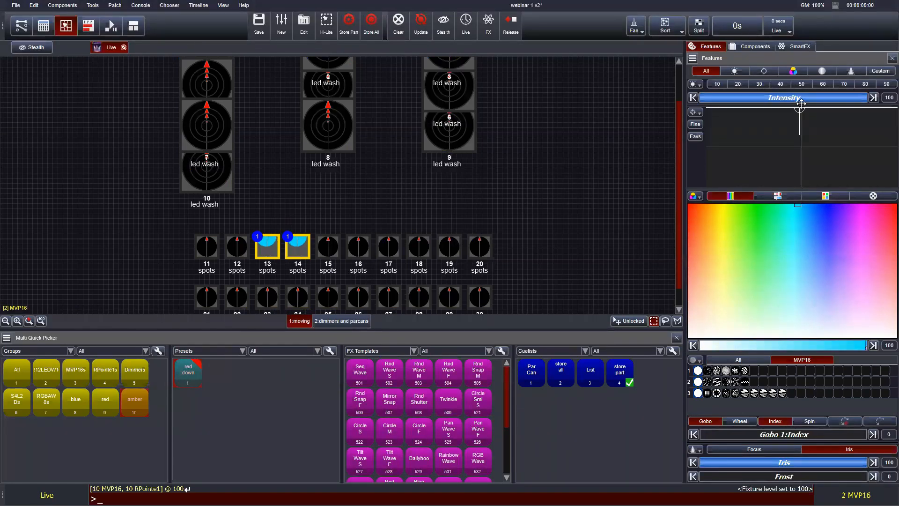
right_click(215, 377)
click(220, 381)
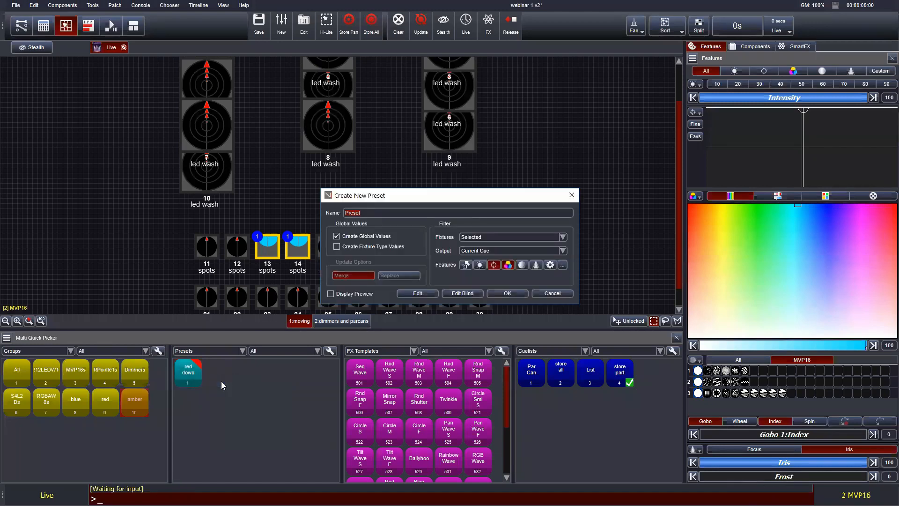
text(cyan up)
click(348, 239)
click(516, 293)
- Select all ten spots, set them to full intensity, apply the "cyan up" preset, and deselect them
drag(164, 244, 485, 248)
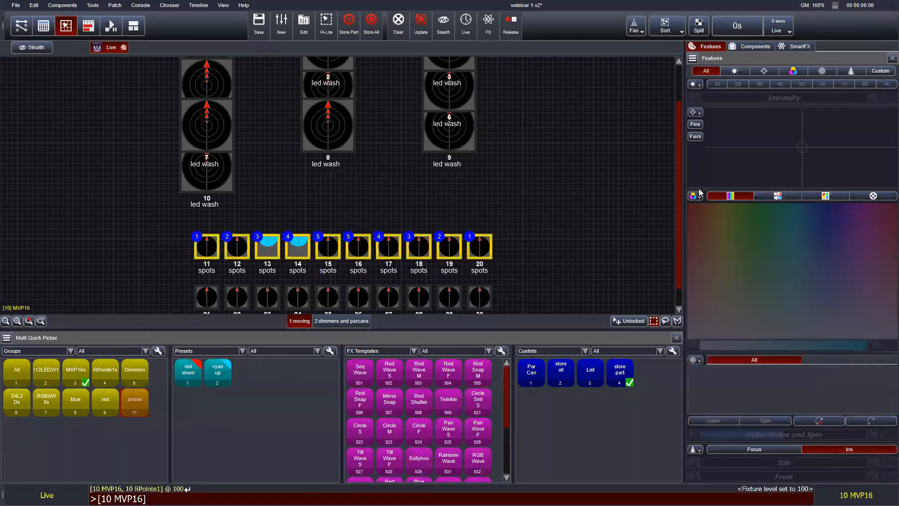
click(873, 97)
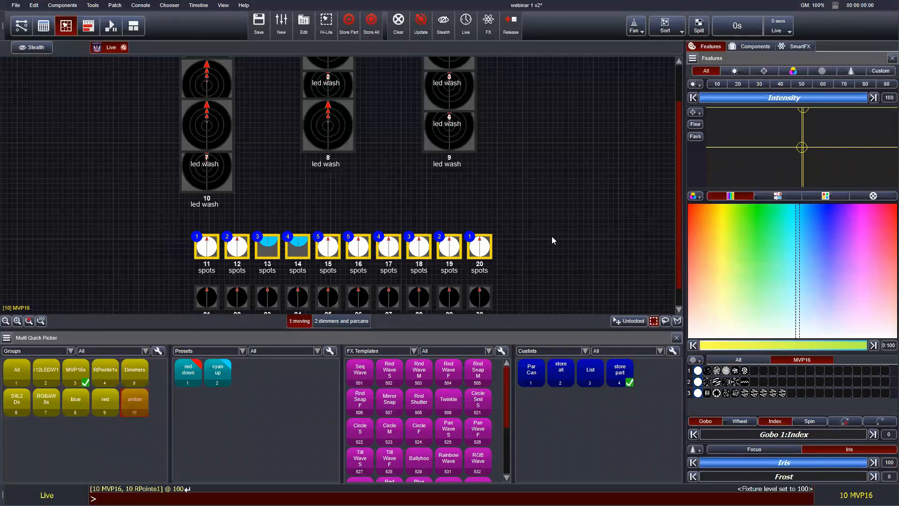
click(150, 283)
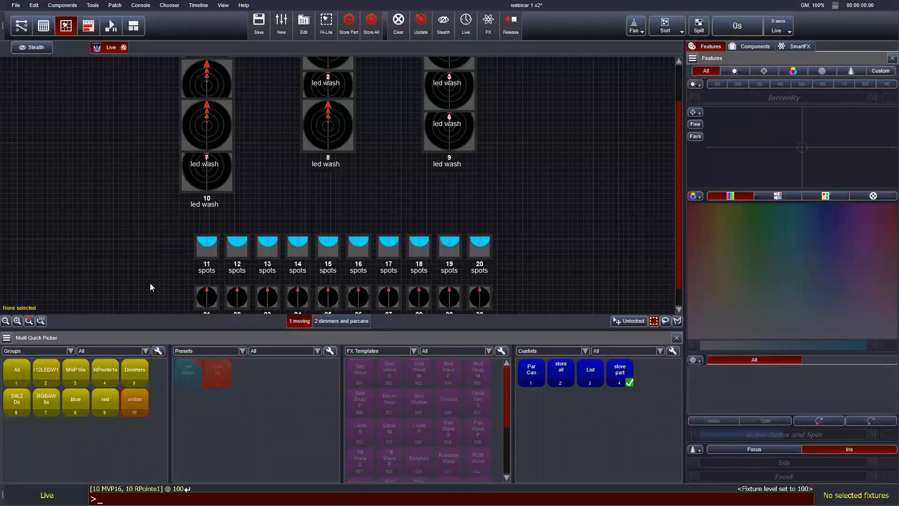
- Select the ten beams, set them to full intensity in cyan, and tilt them up
drag(149, 283, 512, 297)
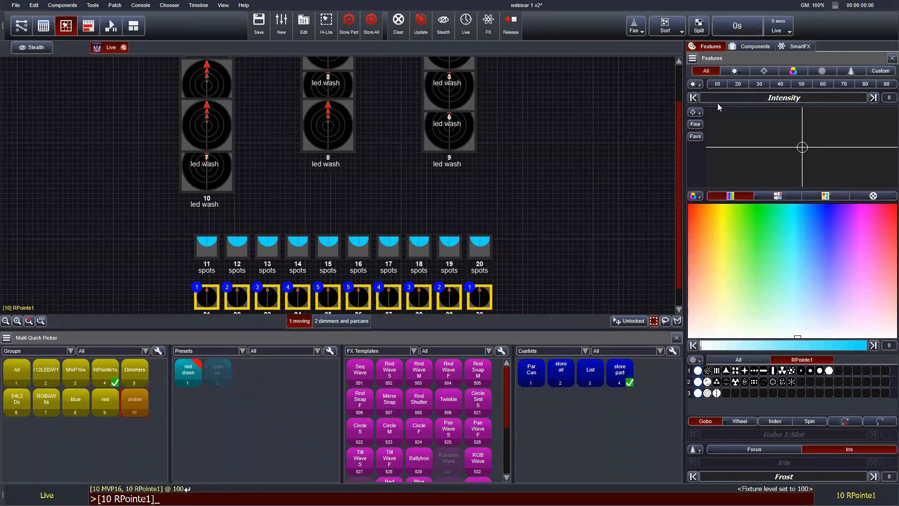
drag(713, 98, 867, 96)
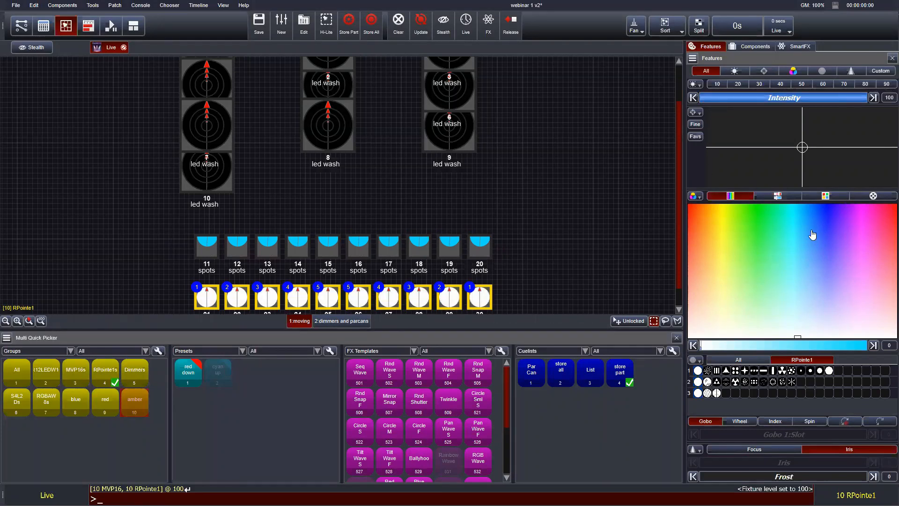
click(796, 204)
drag(804, 149, 803, 110)
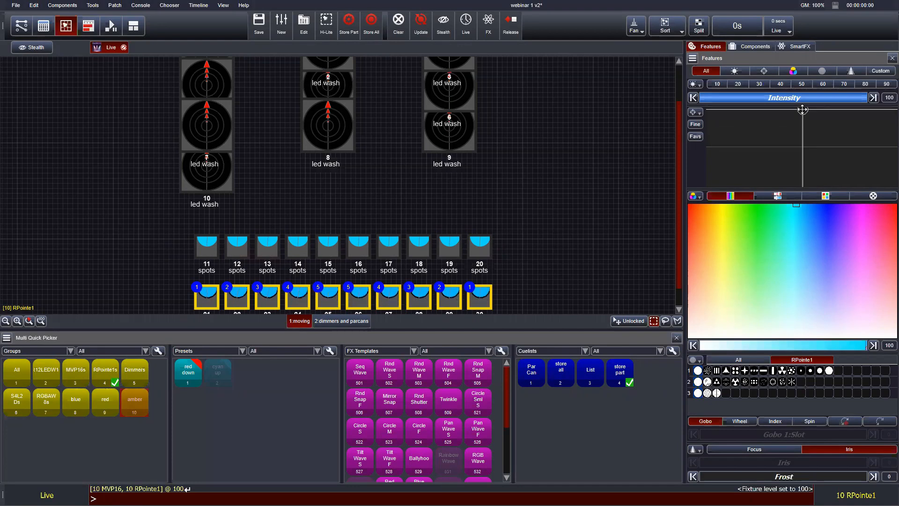
- Update the "cyan up" preset by merging in the selected beams' position and colour, and clear the programmer
right_click(216, 371)
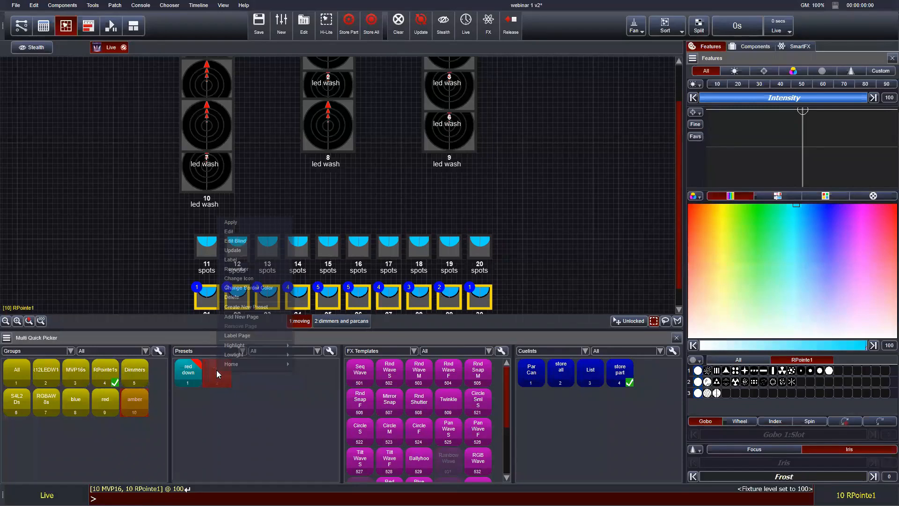
click(236, 252)
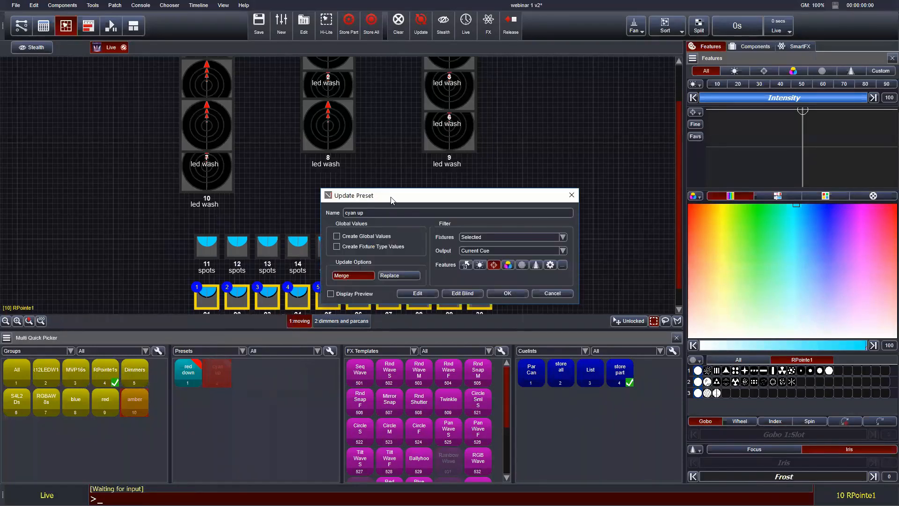
drag(391, 200, 339, 185)
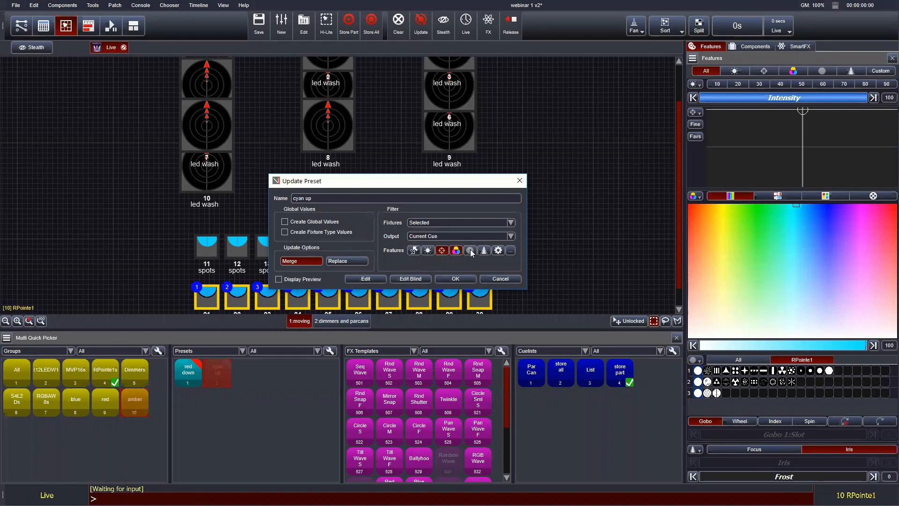
click(460, 280)
click(511, 222)
click(398, 19)
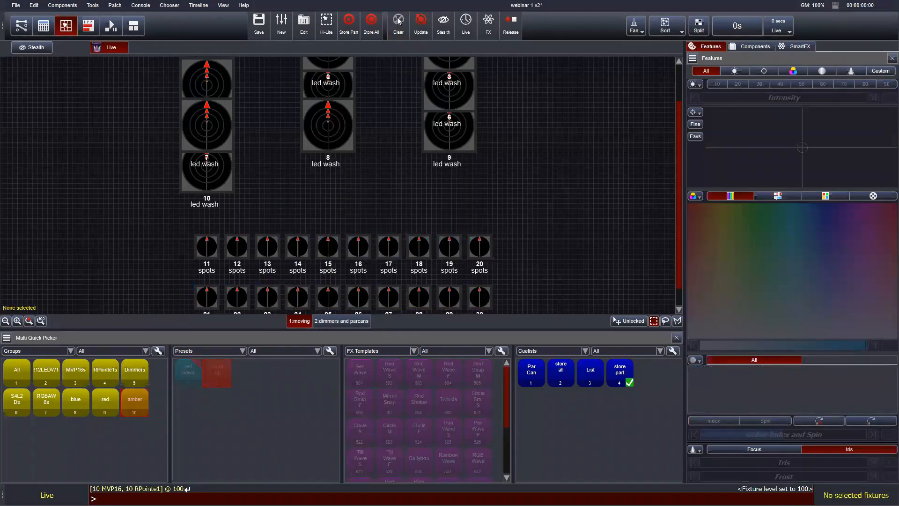
click(397, 20)
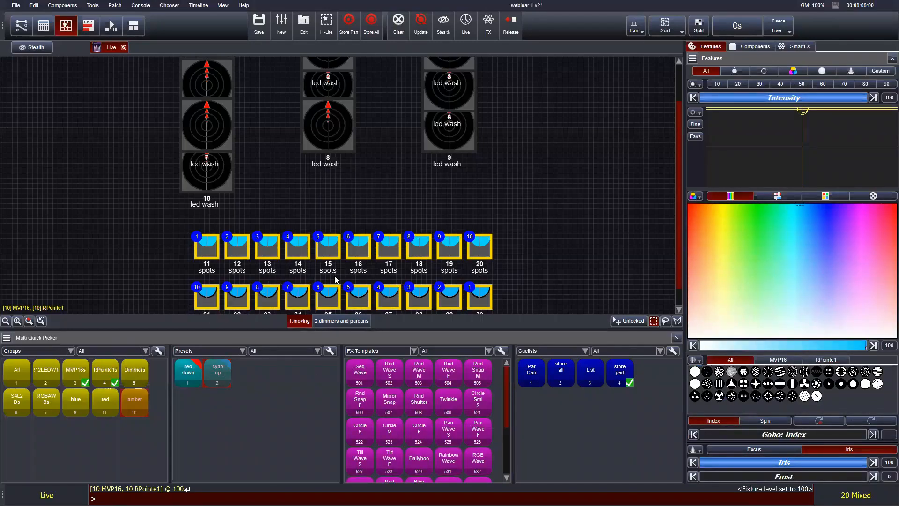
- Clear the programmer, select the first four spots and first four beams at full intensity, and apply the "red down" preset
click(398, 34)
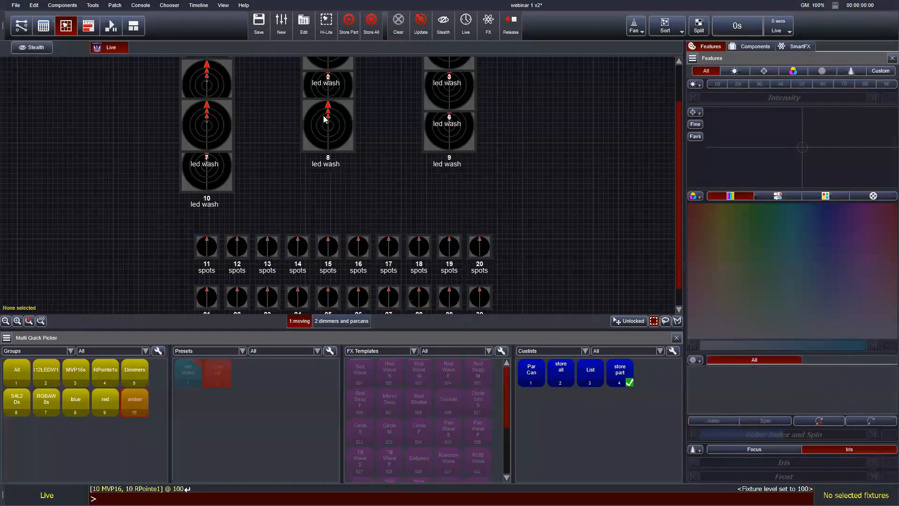
drag(213, 248, 304, 300)
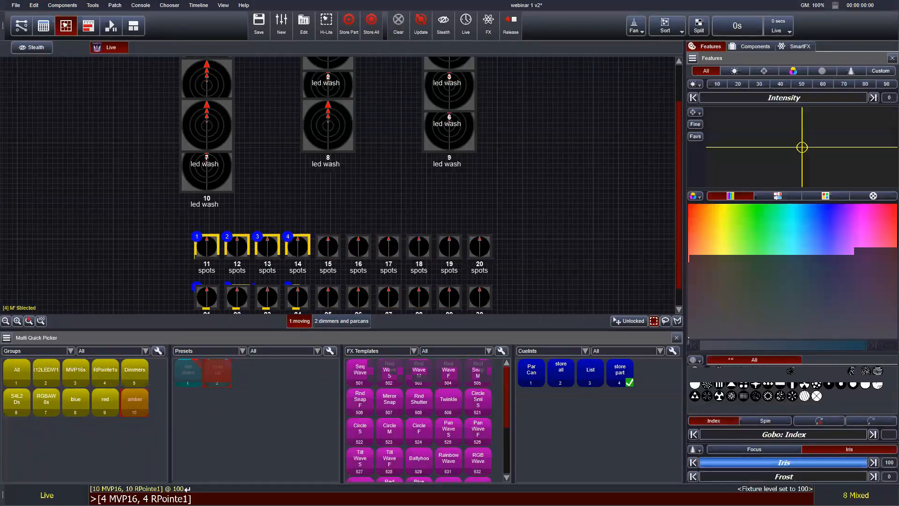
click(874, 98)
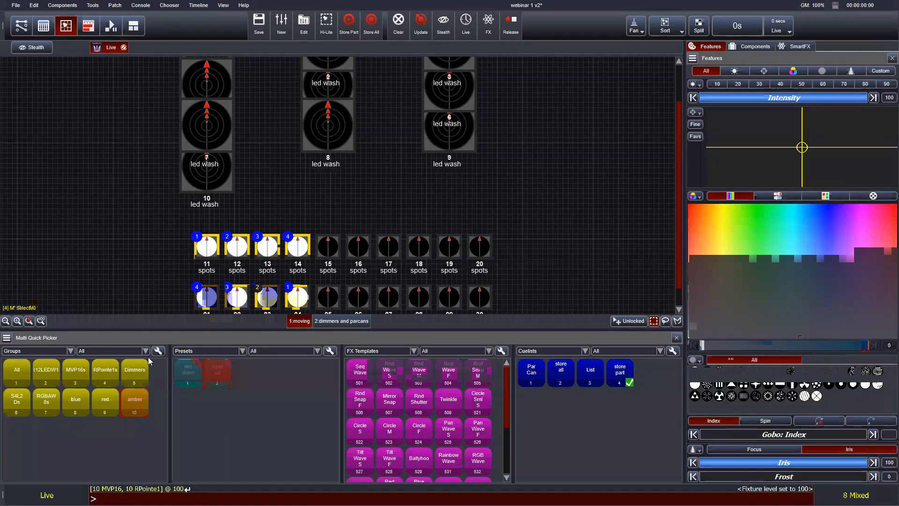
click(189, 382)
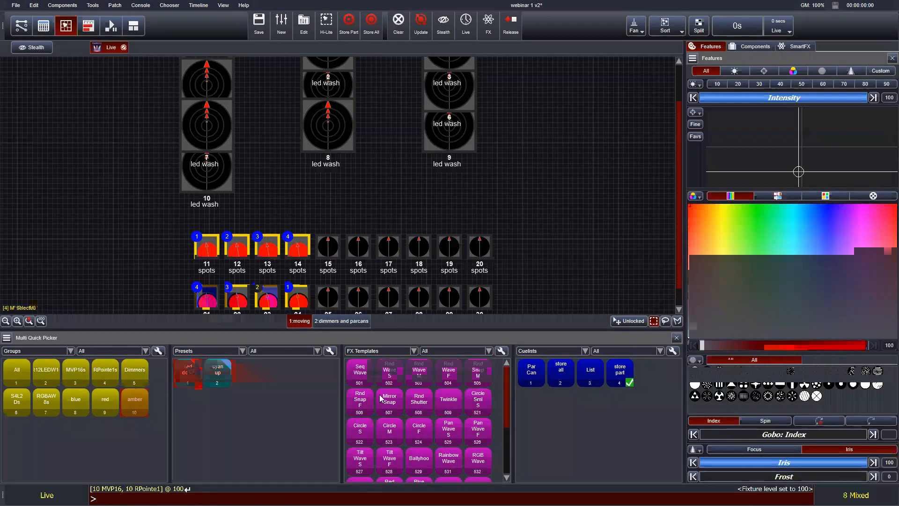
- Change the FX Templates and Cuelists sections of the Multi Quick Picker to show Presets
click(377, 351)
click(375, 342)
click(538, 351)
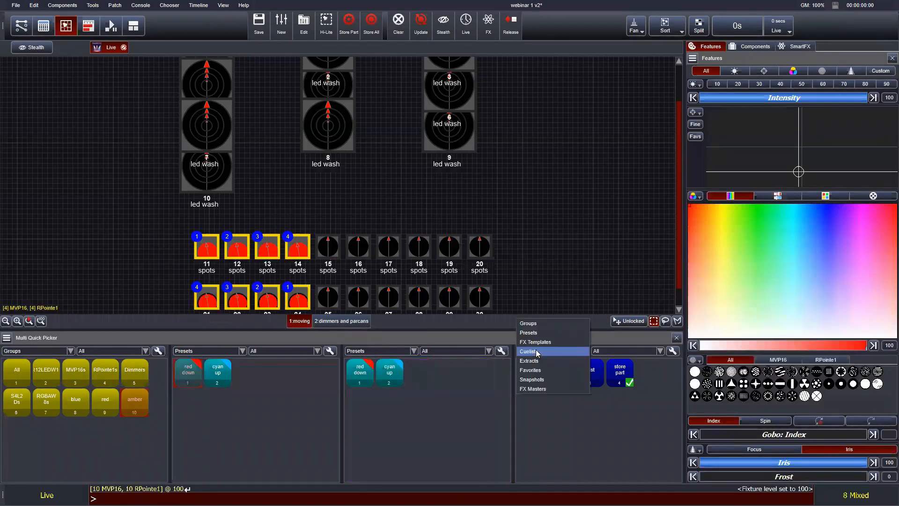
click(538, 332)
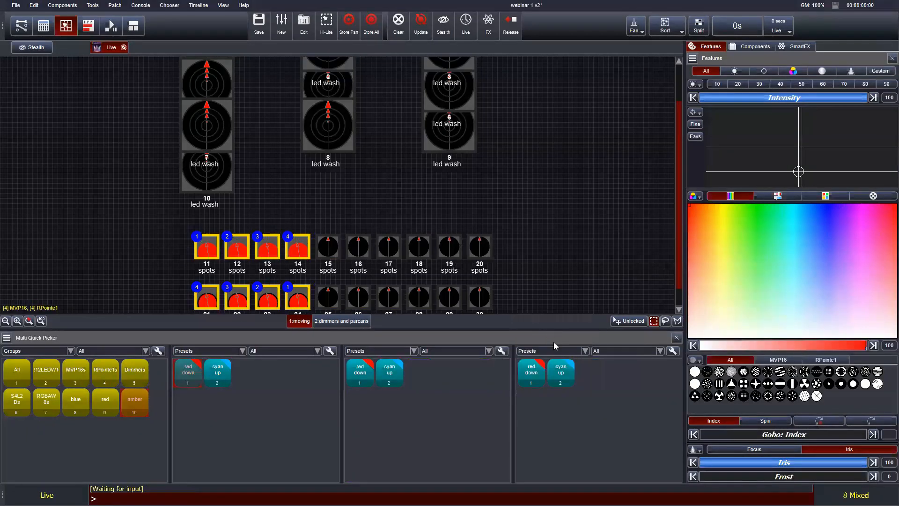
- Filter the third quick picker section to Position presets and the fourth to Color presets
click(445, 350)
click(444, 349)
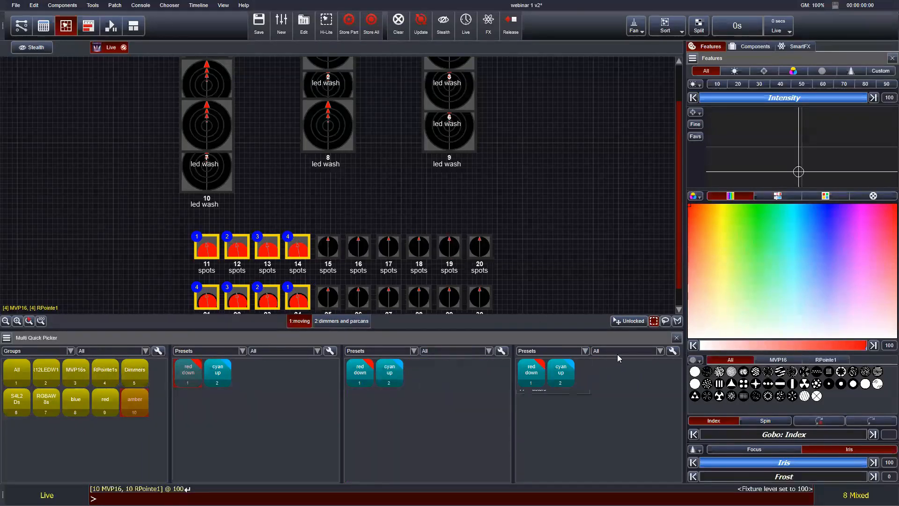
click(464, 349)
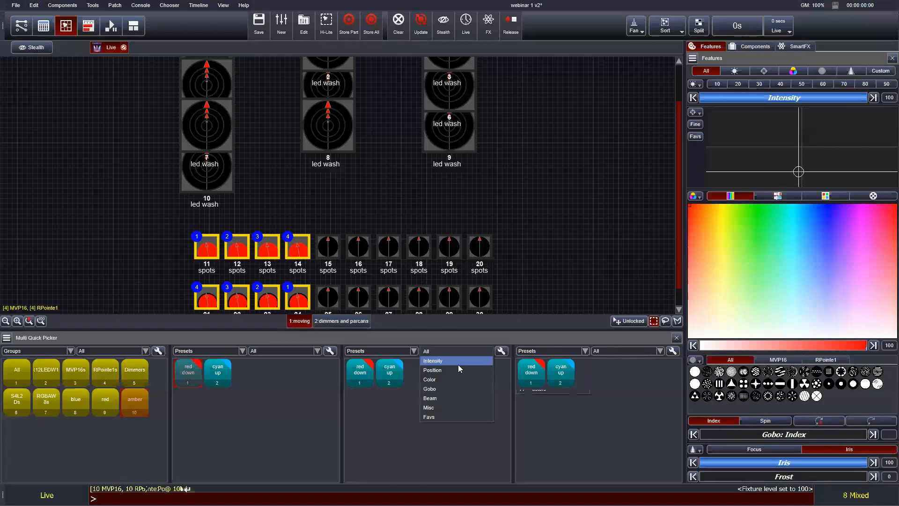
click(451, 388)
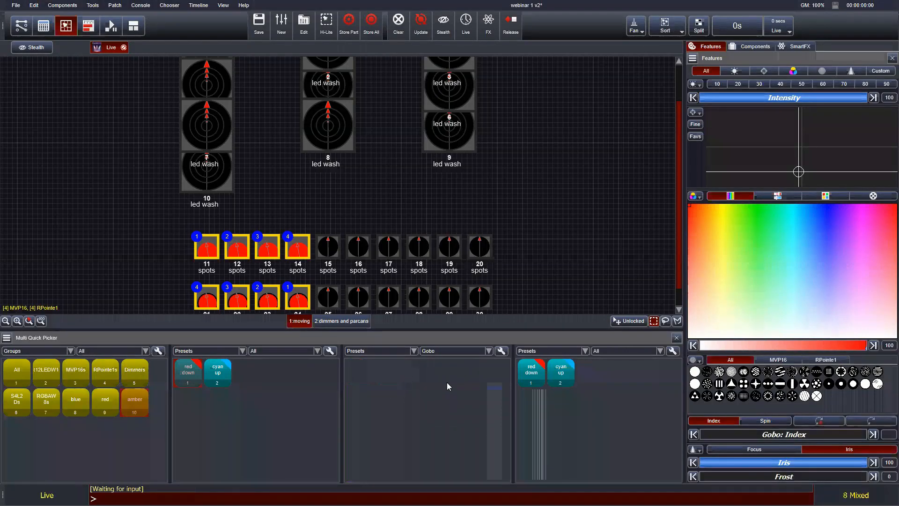
click(442, 350)
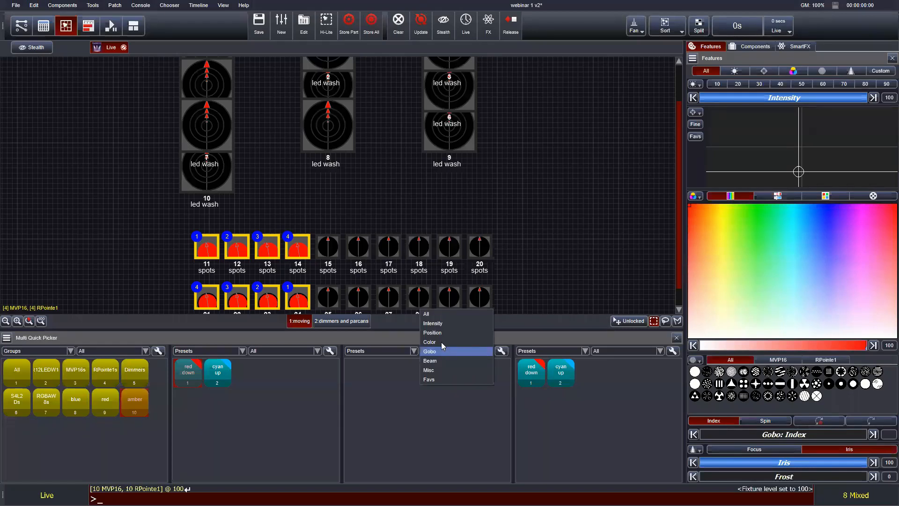
click(438, 330)
click(609, 350)
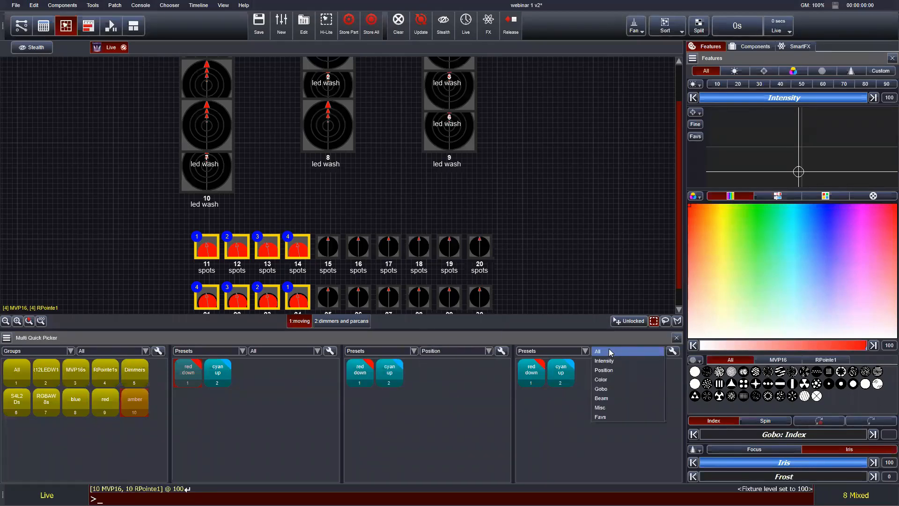
click(611, 380)
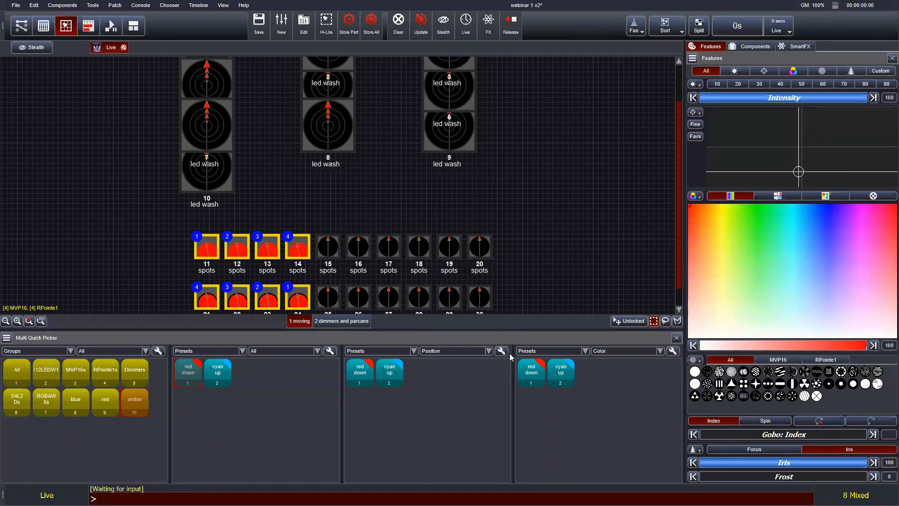
- Reset the fixtures to white and centred, and recall colour and position separately from the filtered "red down" and "cyan up" presets
drag(740, 291, 764, 338)
drag(785, 141, 802, 147)
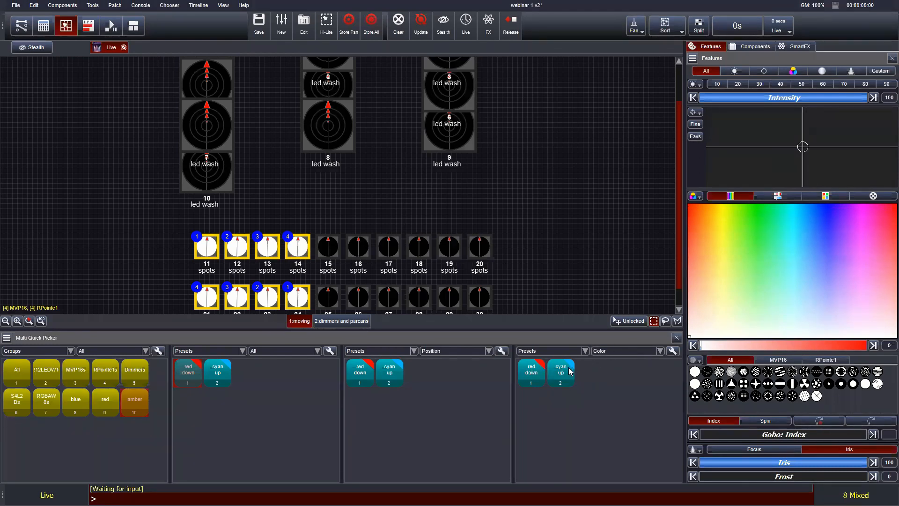
click(533, 372)
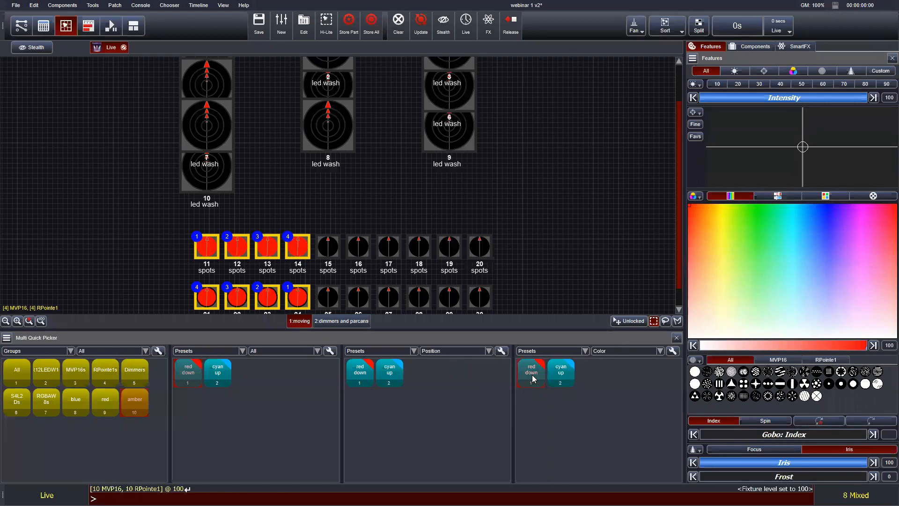
click(391, 374)
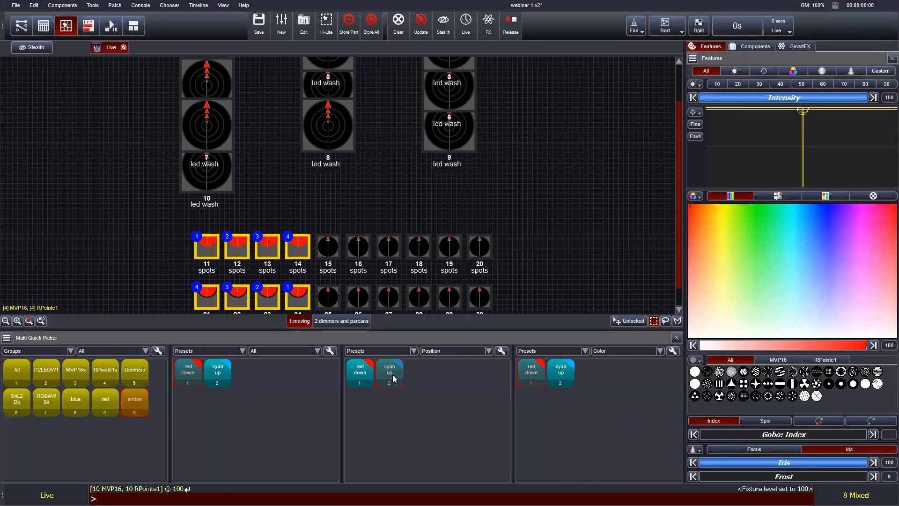
click(561, 369)
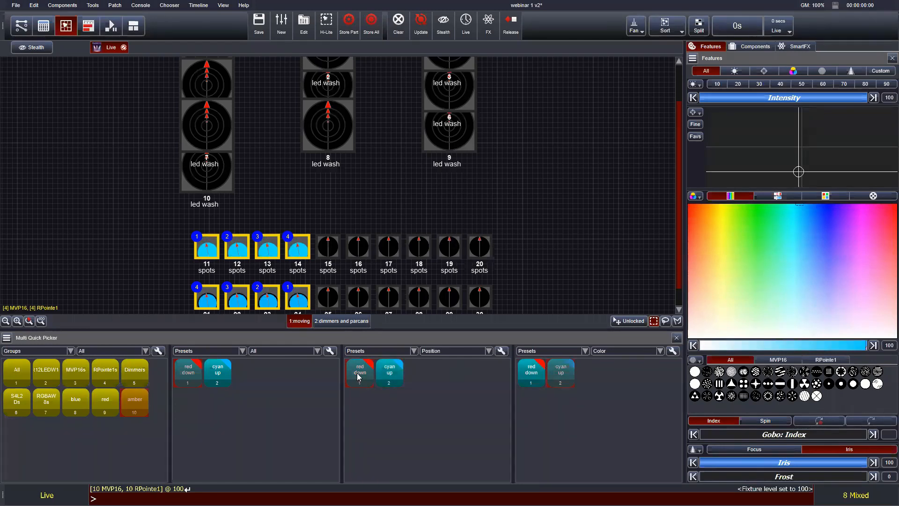
- Alternate the selected fixtures between the unfiltered "cyan up" and "red down" presets, ending on "cyan up"
click(219, 372)
click(197, 373)
click(219, 373)
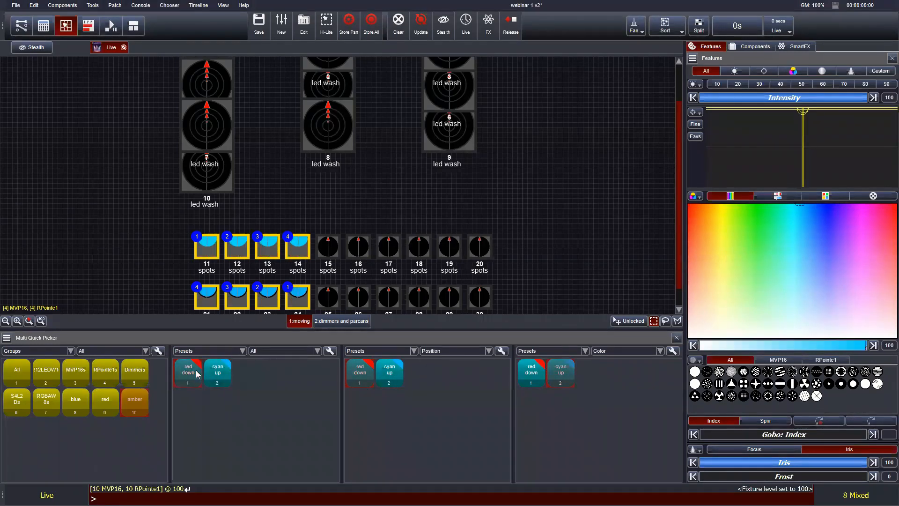
click(196, 374)
click(218, 373)
click(197, 374)
click(219, 372)
click(196, 373)
click(218, 374)
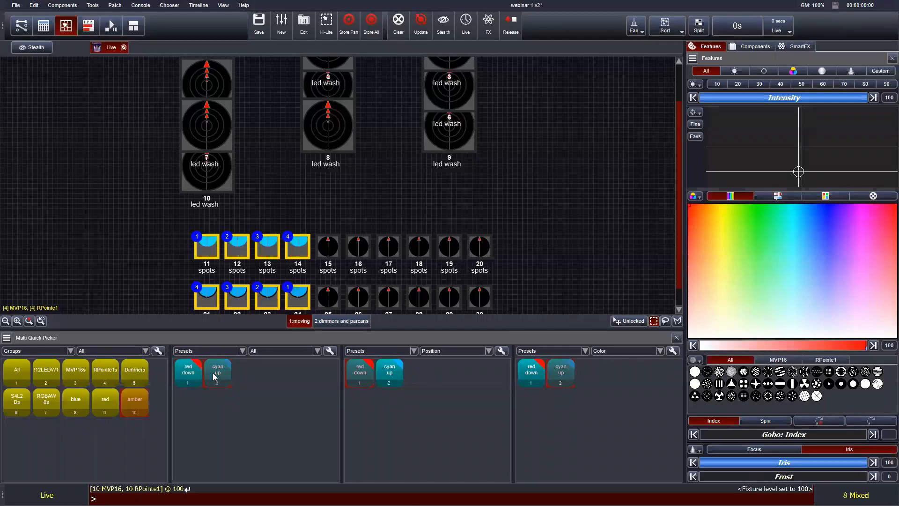
click(197, 373)
click(219, 370)
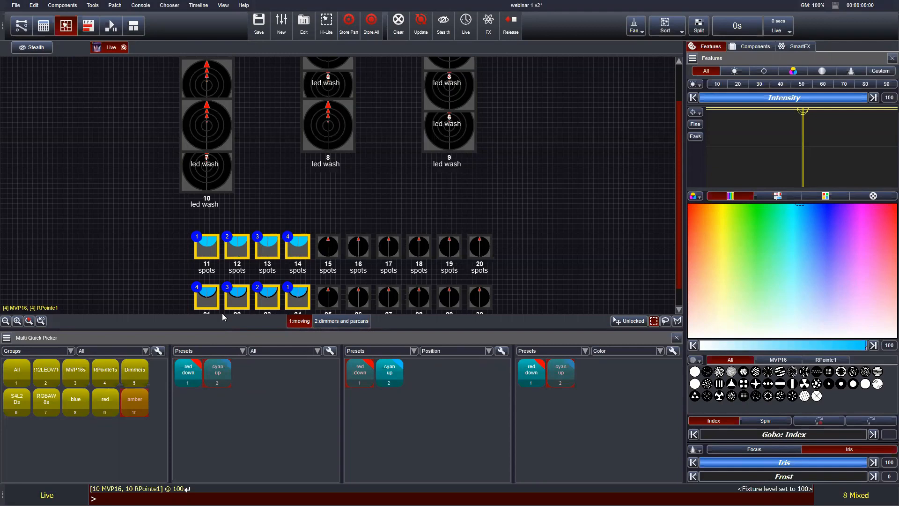
- Deselect all fixtures in the moving-light layout
key(ctrl+b)
key(ctrl+b)
click(113, 212)
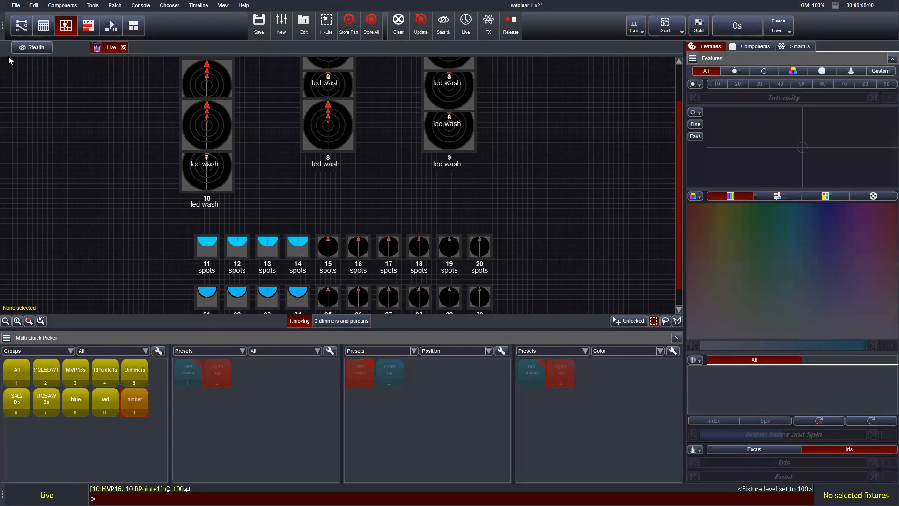
- Open the User Configurable Window and add two Quick Pickers to it
click(132, 28)
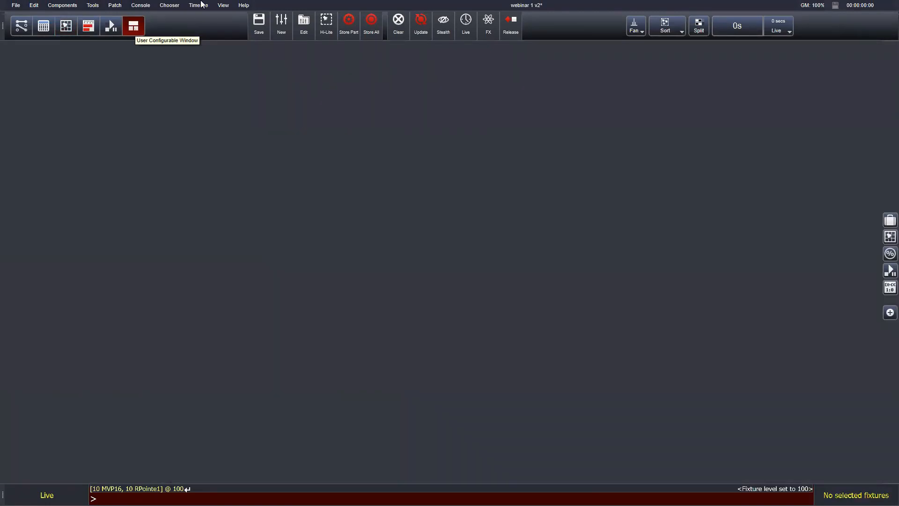
click(224, 5)
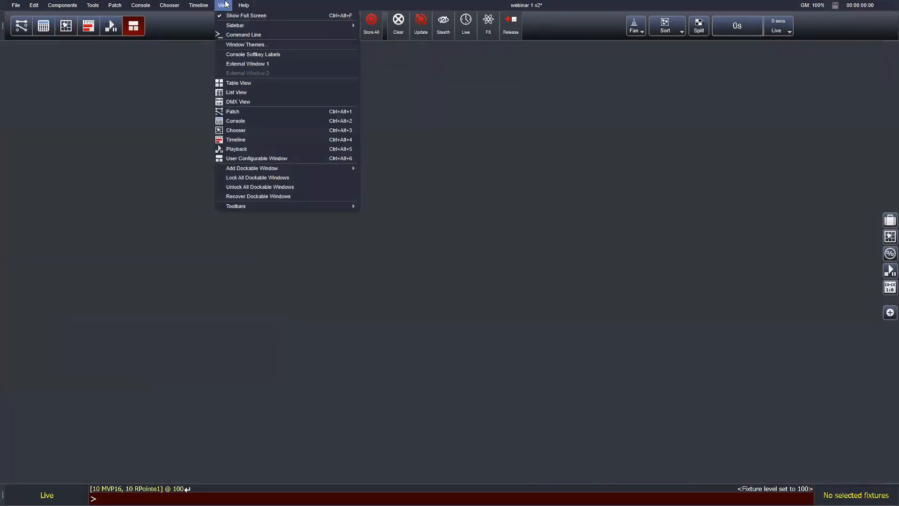
click(134, 84)
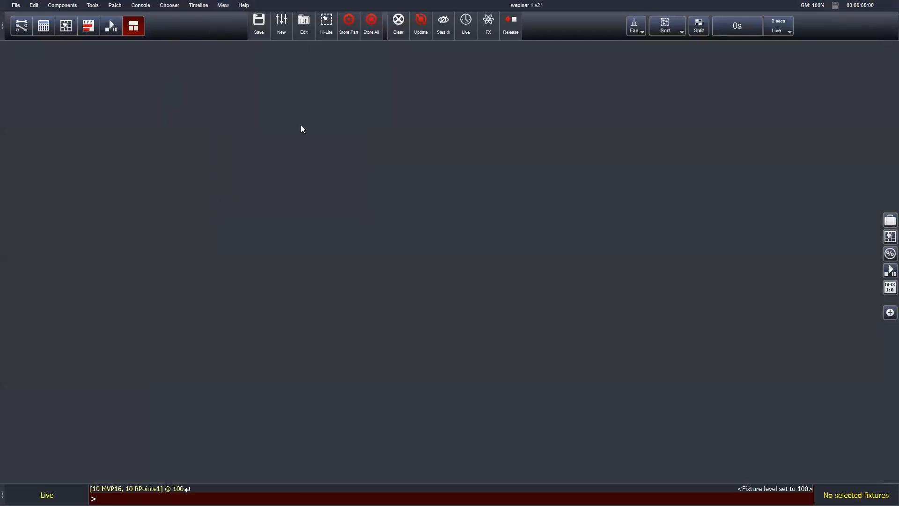
click(885, 225)
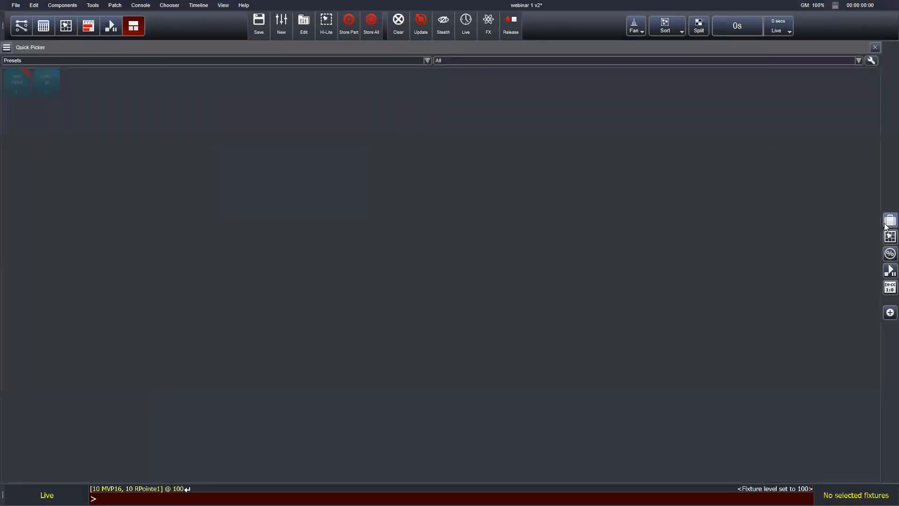
click(885, 226)
- Set the upper Quick Picker to Groups and the lower one to FX Templates, and shrink the Groups picker's height
click(34, 61)
click(35, 52)
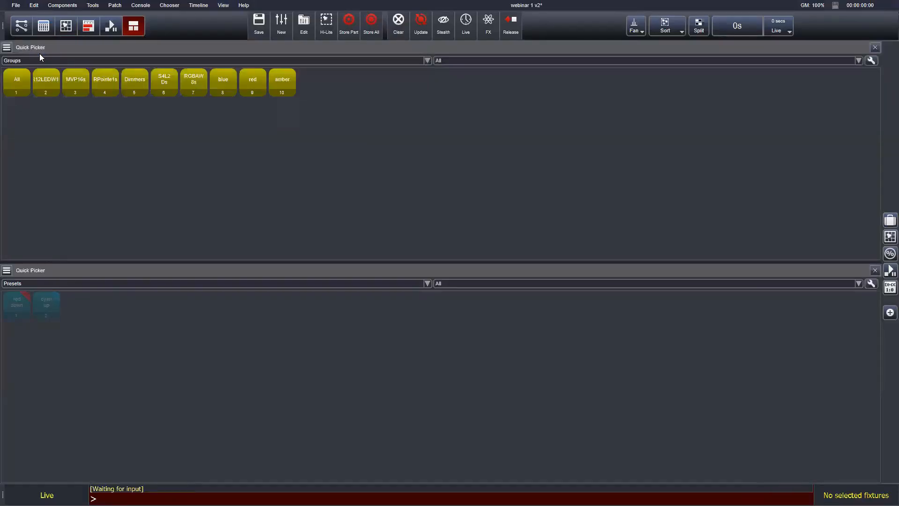
click(134, 289)
click(131, 292)
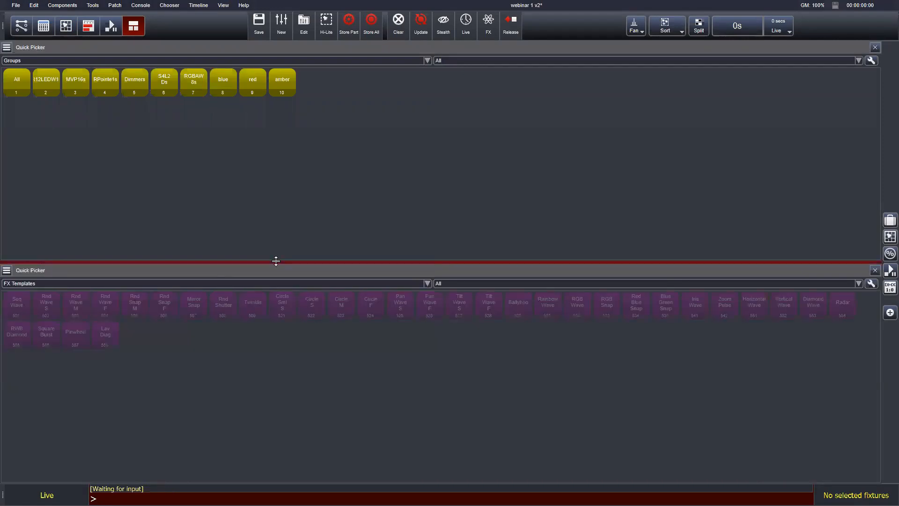
drag(275, 261, 295, 169)
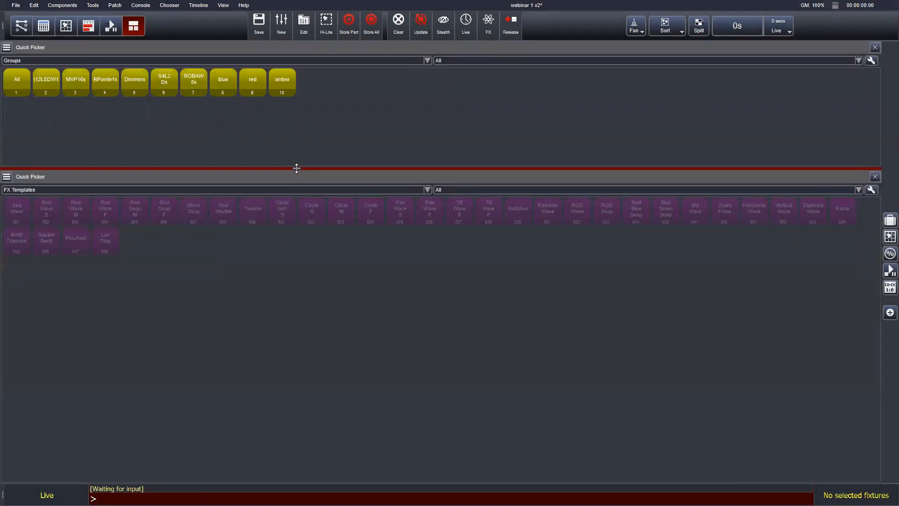
- Review the Multi Quick Picker in the Chooser, and return to the User Configurable Window
click(66, 26)
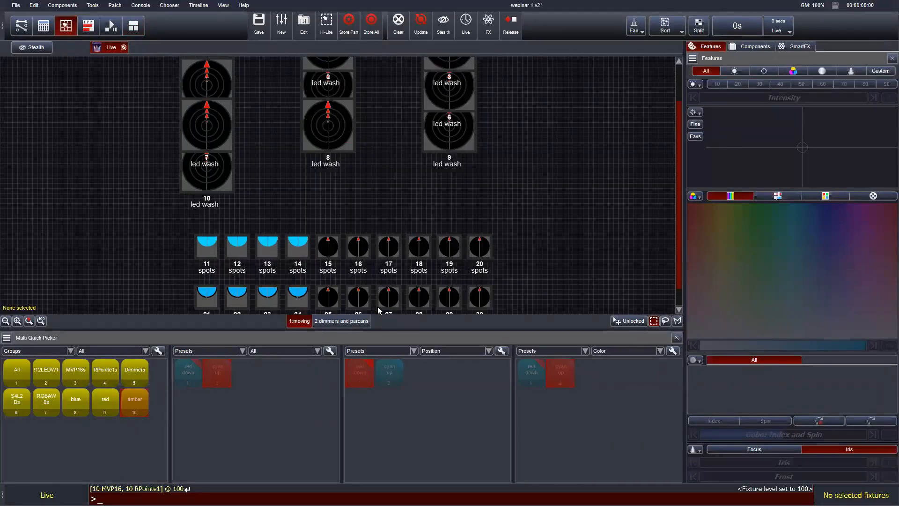
drag(281, 338, 437, 467)
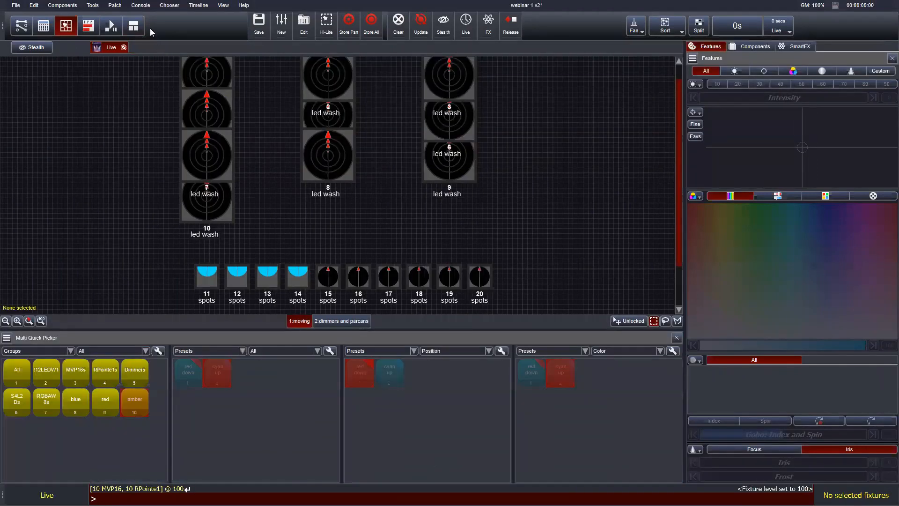
click(137, 29)
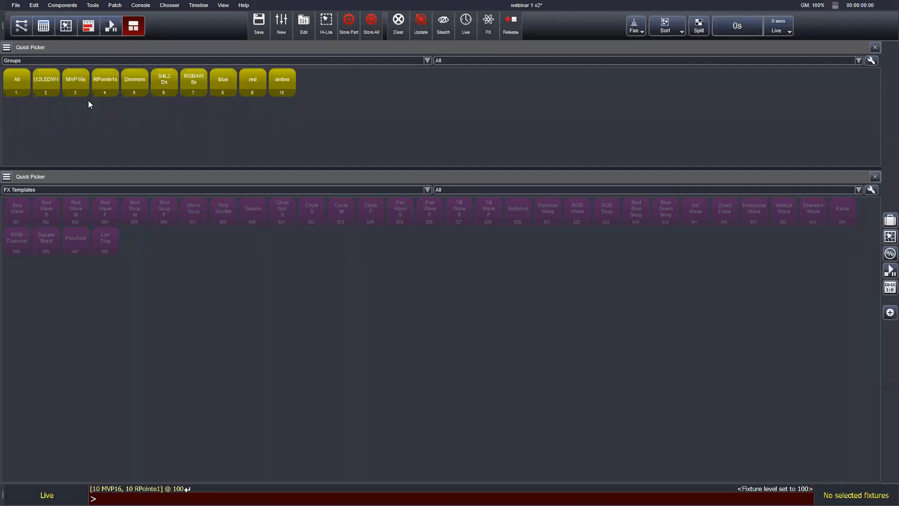
- Give groups 7 to 10, "RGBAW 8s" through "amber", a cyan border with red 4, green 90 and blue 100
drag(185, 95, 310, 80)
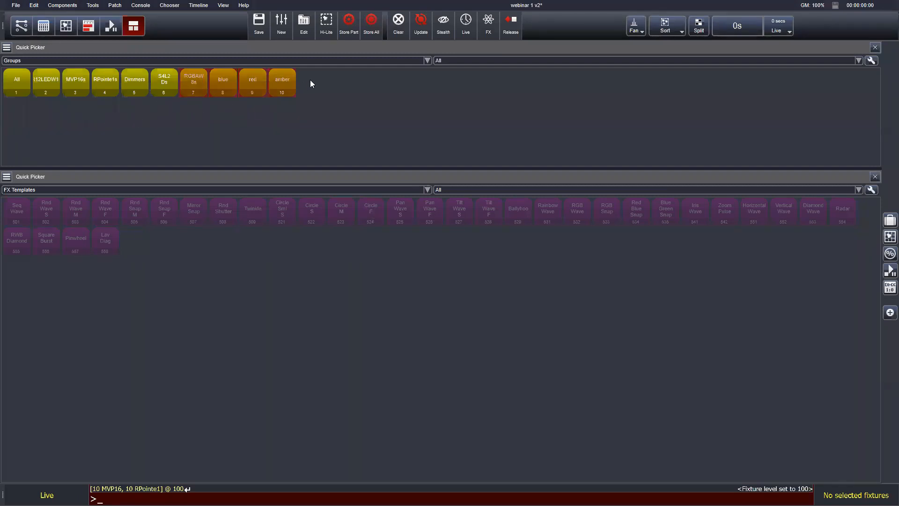
right_click(280, 88)
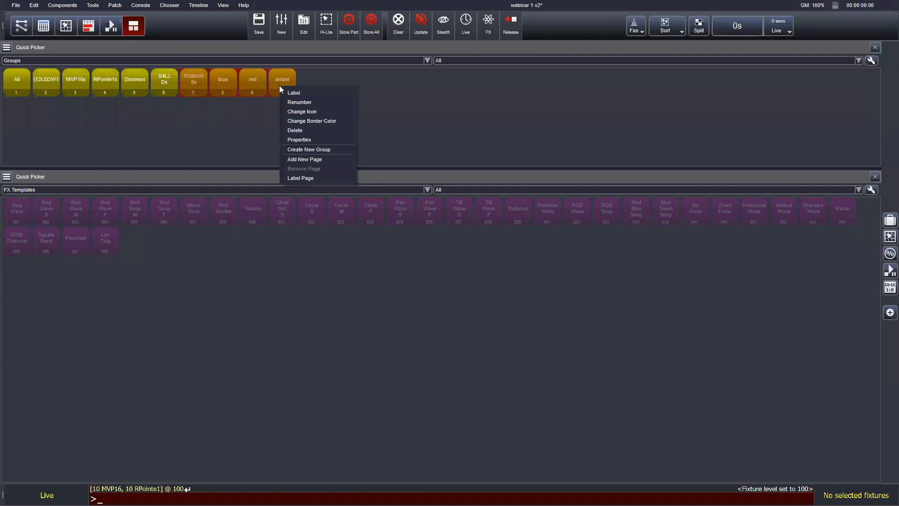
click(314, 120)
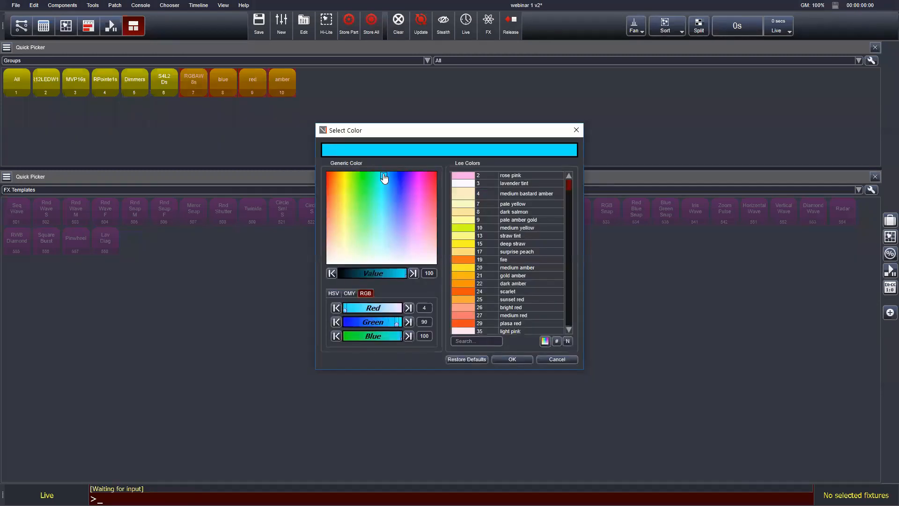
click(501, 358)
- Give FX templates 521 to 525 a yellow border with red 100, green 98 and blue 0, and select the "All" group
drag(282, 209, 400, 209)
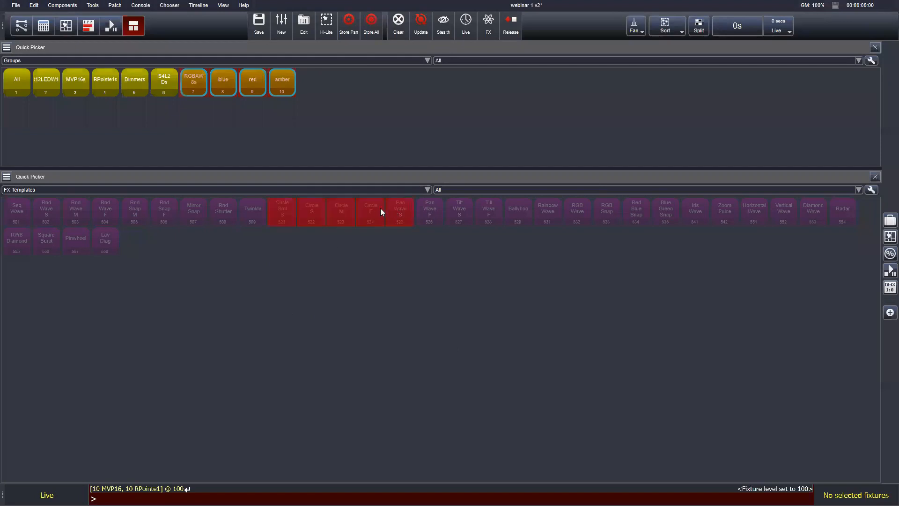
right_click(372, 209)
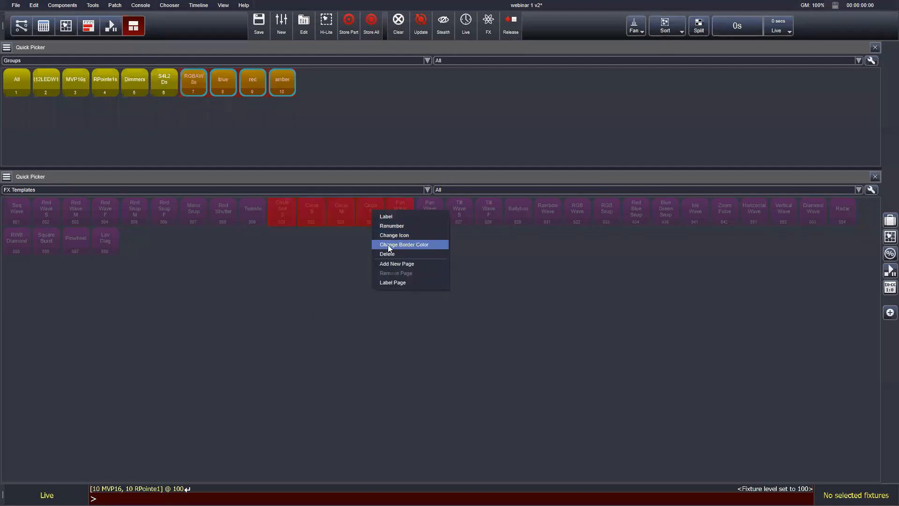
click(399, 236)
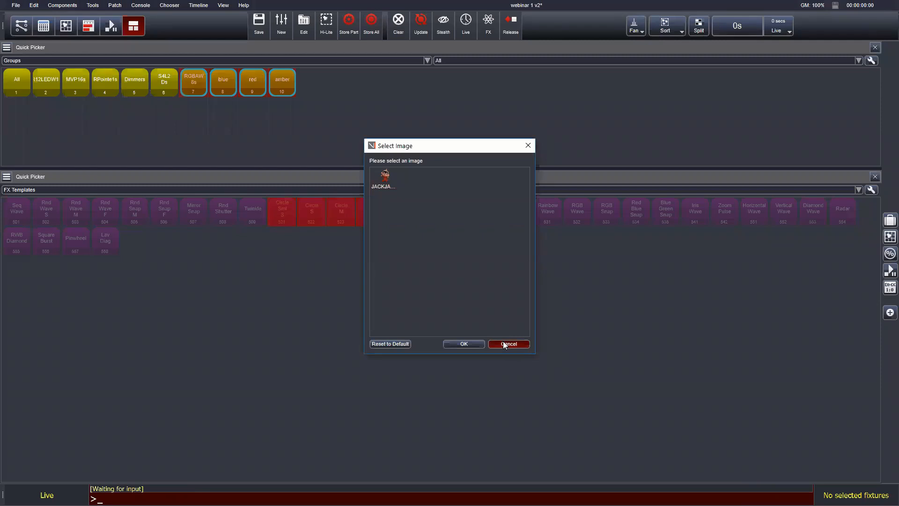
click(502, 341)
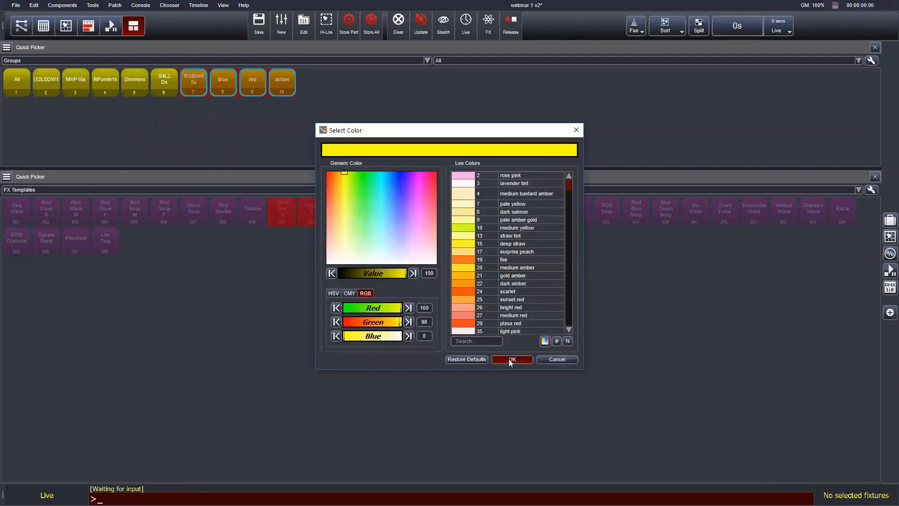
click(511, 360)
click(6, 77)
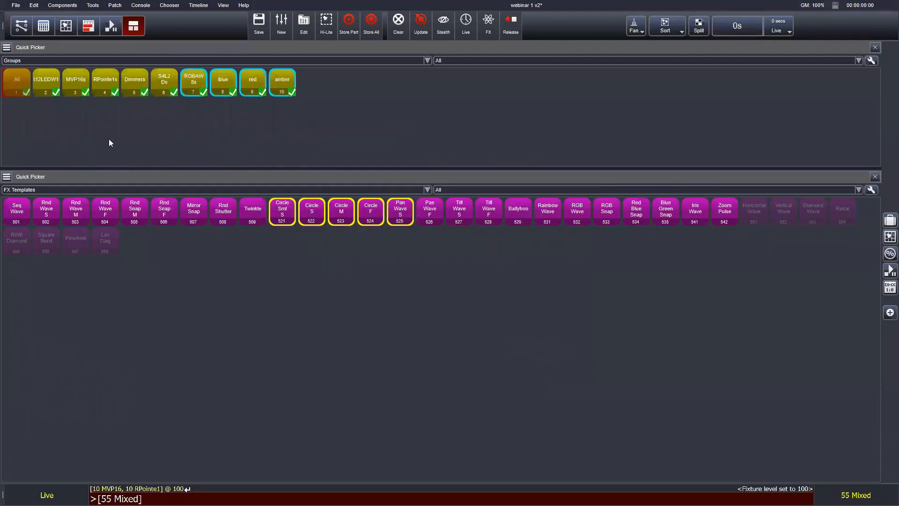